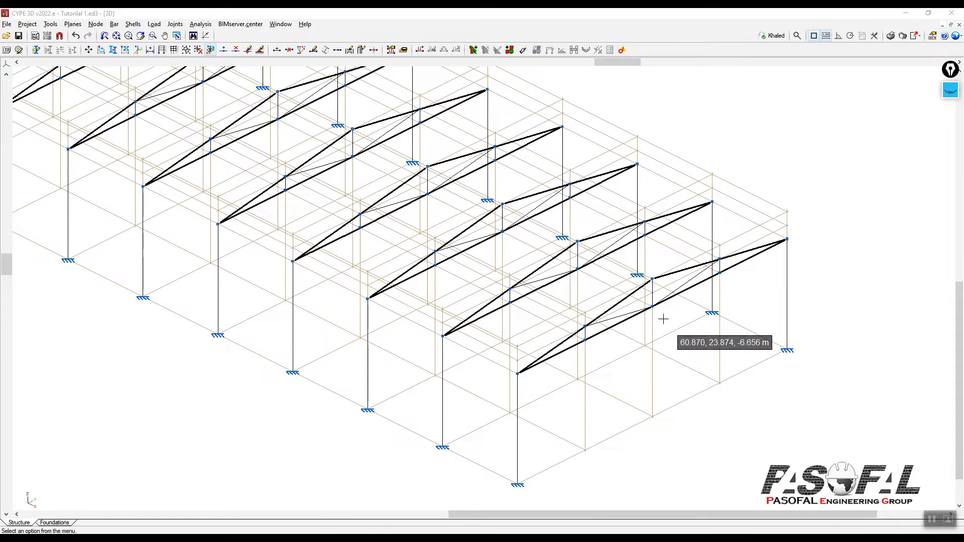
{"action": "scroll", "coordinate": [678, 373], "scroll_direction": "down", "scroll_amount": 3}
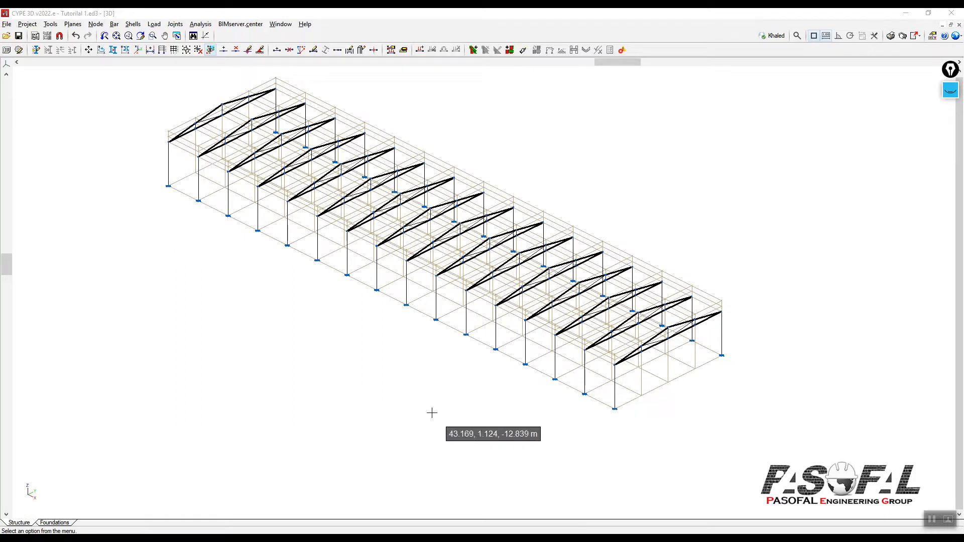
{"action": "scroll", "coordinate": [430, 411], "scroll_direction": "down", "scroll_amount": 2}
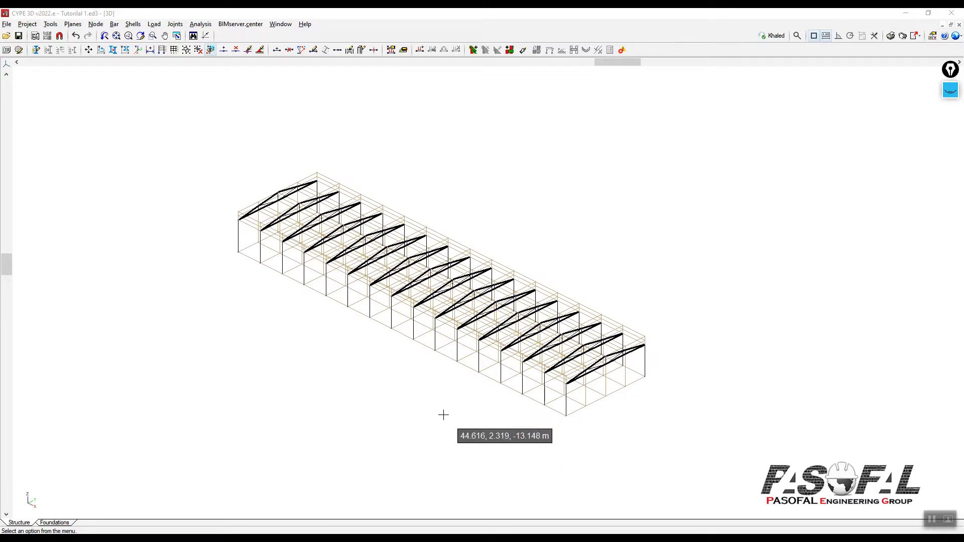
{"action": "scroll", "coordinate": [420, 416], "scroll_direction": "up", "scroll_amount": 2}
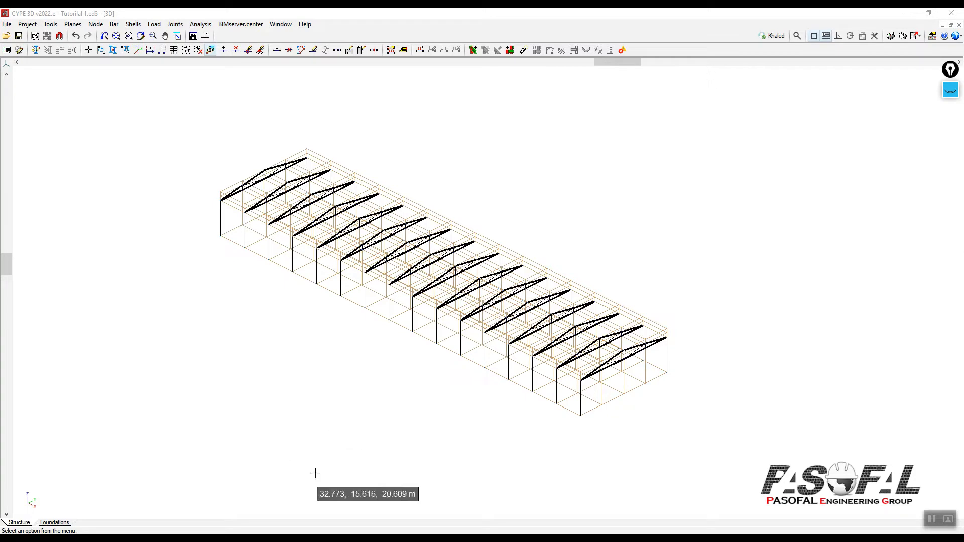
- Bring up the start page of CYPE 3D for beginning another job
{"action": "left_click", "coordinate": [830, 539]}
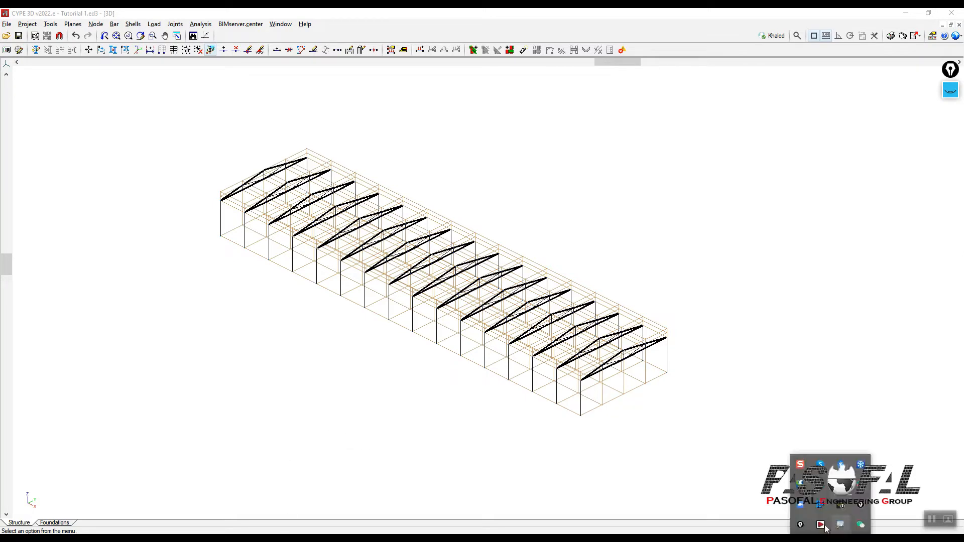
{"action": "left_click", "coordinate": [820, 524]}
{"action": "left_click", "coordinate": [270, 256]}
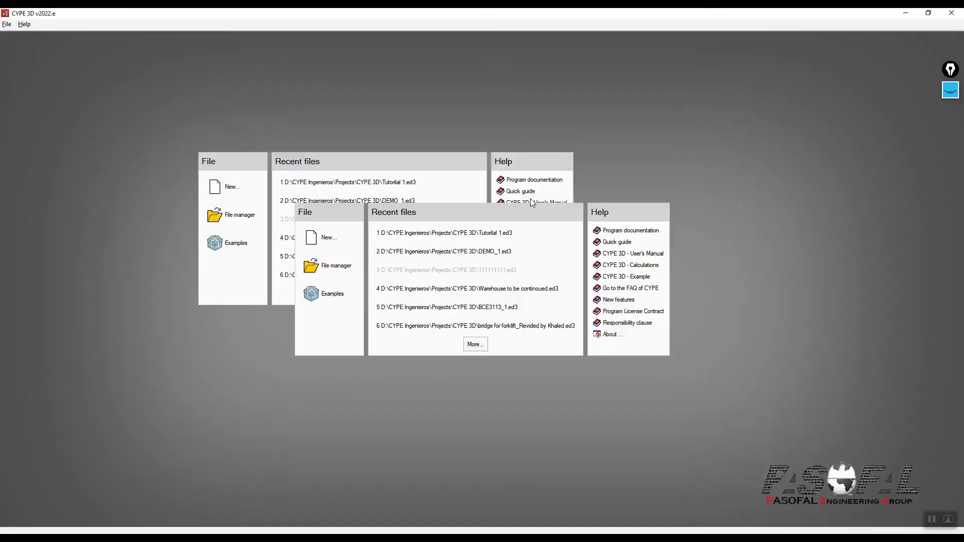
- Create a new job named nnnnnnnnn as an empty project, accepting the offered Eurocode project data and limit states
{"action": "left_click", "coordinate": [332, 236]}
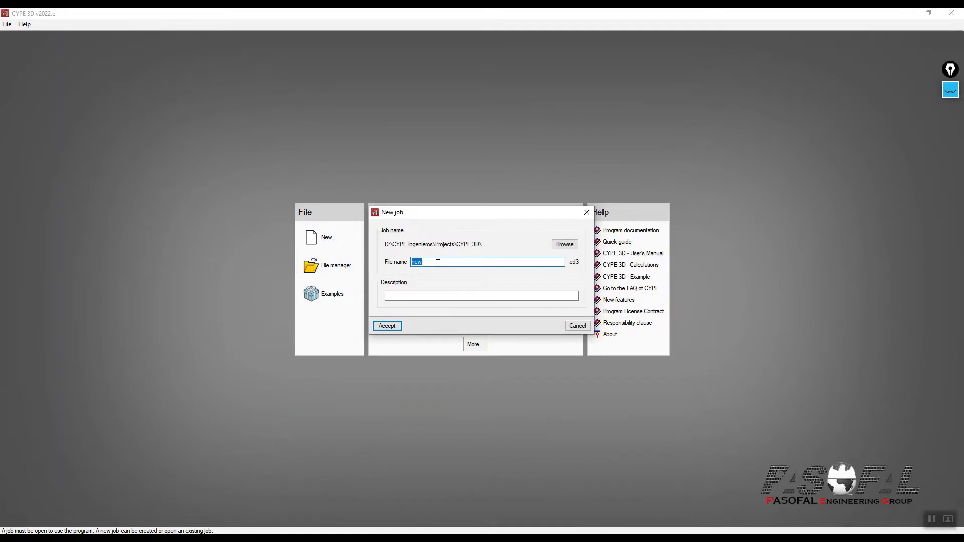
{"action": "left_click", "coordinate": [391, 327]}
{"action": "left_click", "coordinate": [325, 373]}
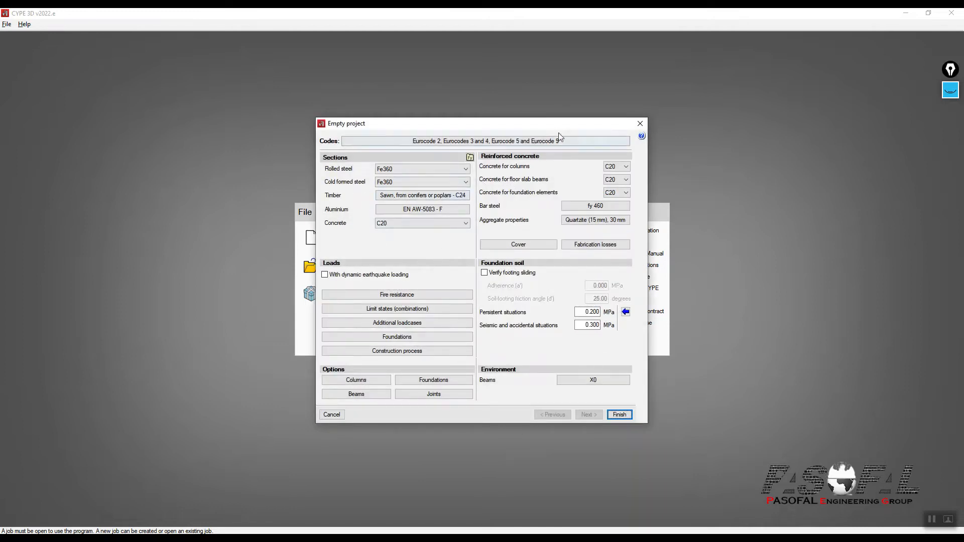
{"action": "left_click_drag", "start_coordinate": [552, 128], "coordinate": [510, 83]}
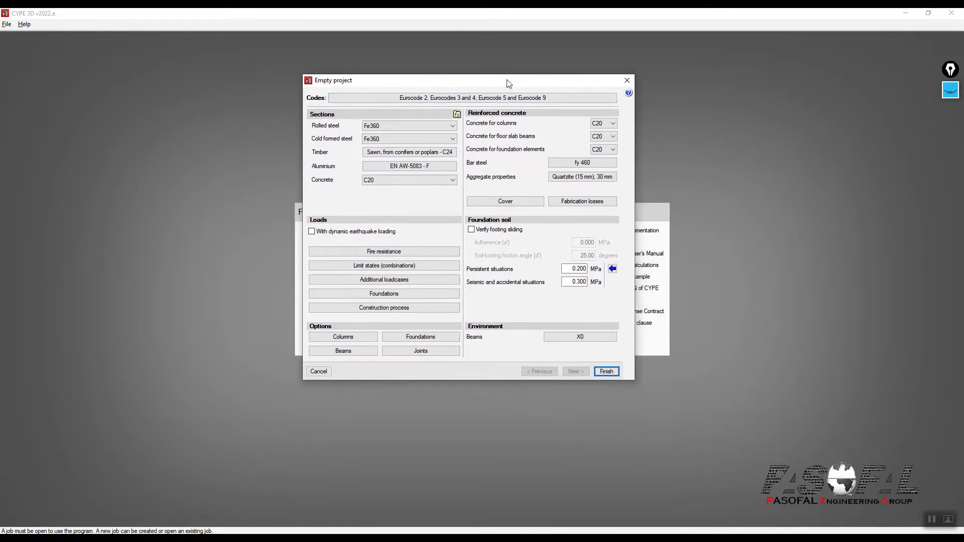
{"action": "left_click", "coordinate": [606, 371]}
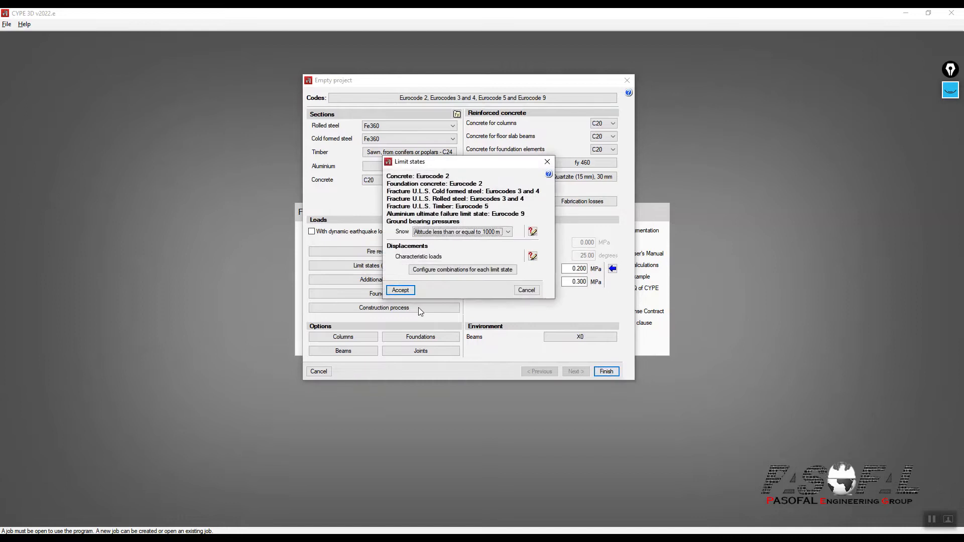
{"action": "left_click", "coordinate": [459, 286]}
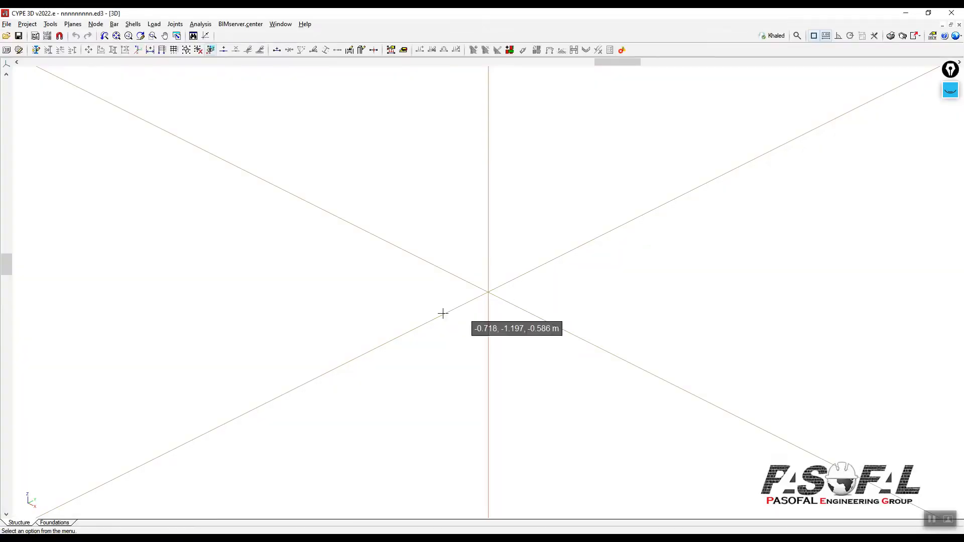
- Sketch the frame's columns and pitched roof outline with the annotation pen from the axis origin, and mark the column height as 6 m
{"action": "scroll", "coordinate": [460, 265], "scroll_direction": "up", "scroll_amount": 1}
{"action": "scroll", "coordinate": [522, 206], "scroll_direction": "down", "scroll_amount": 1}
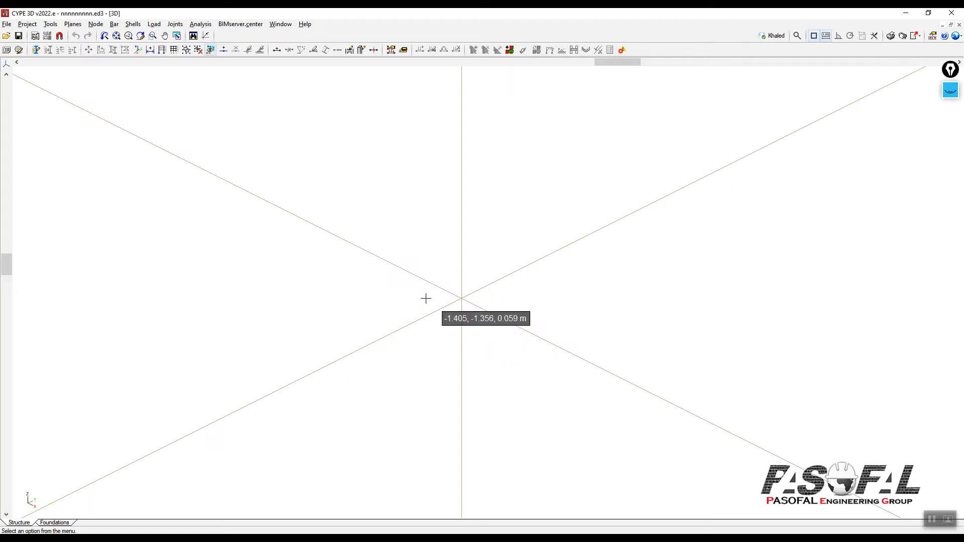
{"action": "left_click", "coordinate": [948, 94]}
{"action": "mouse_move", "coordinate": [944, 141]}
{"action": "left_click", "coordinate": [951, 121]}
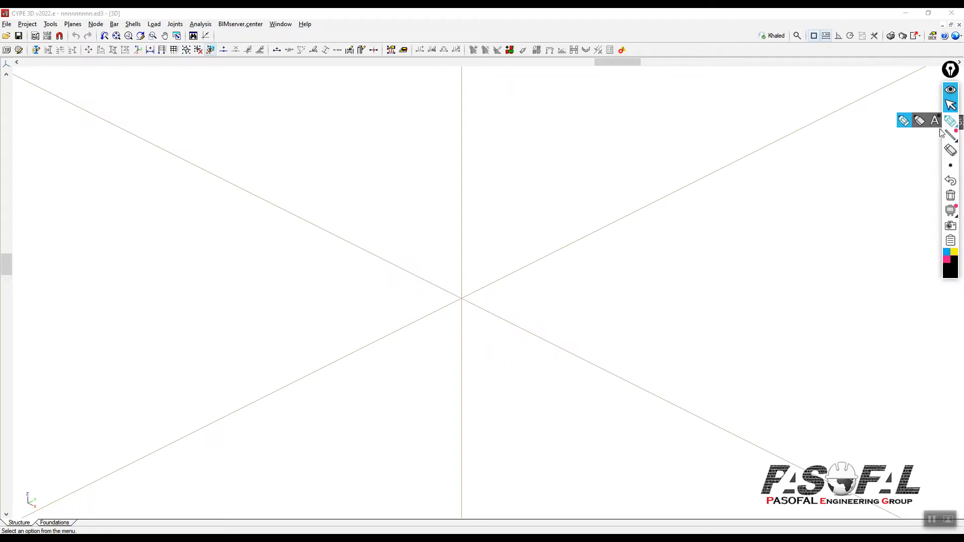
{"action": "mouse_move", "coordinate": [462, 300]}
{"action": "left_mouse_down"}
{"action": "mouse_move", "coordinate": [462, 201]}
{"action": "mouse_move", "coordinate": [562, 122]}
{"action": "mouse_move", "coordinate": [685, 121]}
{"action": "mouse_move", "coordinate": [681, 193]}
{"action": "left_mouse_up"}
{"action": "mouse_move", "coordinate": [421, 208]}
{"action": "left_mouse_down"}
{"action": "mouse_move", "coordinate": [433, 208]}
{"action": "mouse_move", "coordinate": [431, 317]}
{"action": "left_mouse_up"}
{"action": "mouse_move", "coordinate": [380, 253]}
{"action": "left_mouse_down"}
{"action": "mouse_move", "coordinate": [378, 284]}
{"action": "mouse_move", "coordinate": [399, 265]}
{"action": "mouse_move", "coordinate": [411, 271]}
{"action": "left_mouse_up"}
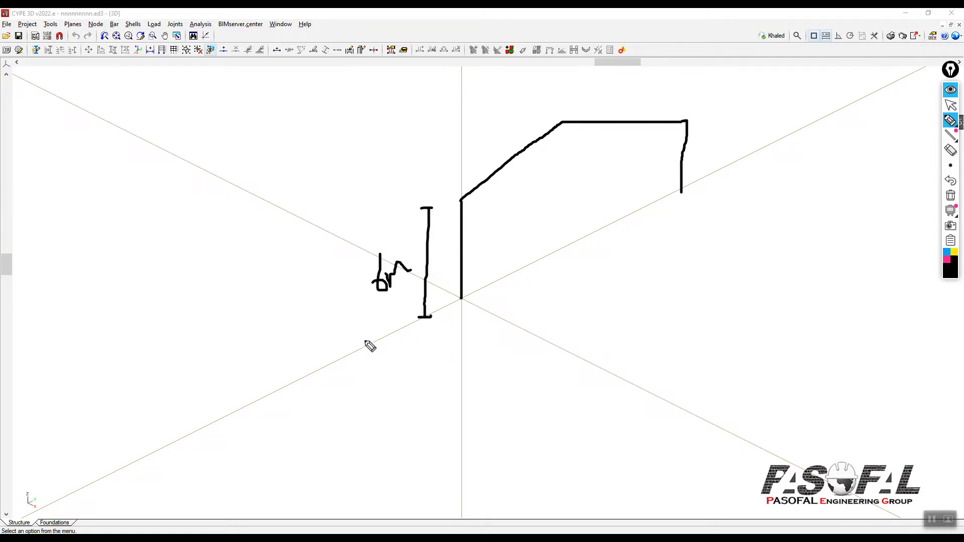
- Annotate the sketched frame with a 7.5 overall ridge height and an 18 span dimension
{"action": "mouse_move", "coordinate": [364, 349]}
{"action": "left_mouse_down"}
{"action": "mouse_move", "coordinate": [362, 162]}
{"action": "mouse_move", "coordinate": [481, 128]}
{"action": "mouse_move", "coordinate": [563, 125]}
{"action": "left_mouse_up"}
{"action": "mouse_move", "coordinate": [258, 226]}
{"action": "left_mouse_down"}
{"action": "mouse_move", "coordinate": [280, 261]}
{"action": "mouse_move", "coordinate": [293, 247]}
{"action": "mouse_move", "coordinate": [315, 254]}
{"action": "mouse_move", "coordinate": [341, 223]}
{"action": "left_mouse_up"}
{"action": "left_click", "coordinate": [299, 249]}
{"action": "left_click_drag", "start_coordinate": [468, 312], "coordinate": [470, 337]}
{"action": "mouse_move", "coordinate": [468, 321]}
{"action": "left_mouse_down"}
{"action": "mouse_move", "coordinate": [699, 239]}
{"action": "mouse_move", "coordinate": [705, 248]}
{"action": "left_mouse_up"}
{"action": "left_click_drag", "start_coordinate": [610, 293], "coordinate": [617, 316]}
{"action": "mouse_move", "coordinate": [645, 277]}
{"action": "left_mouse_down"}
{"action": "mouse_move", "coordinate": [664, 330]}
{"action": "mouse_move", "coordinate": [639, 284]}
{"action": "left_mouse_up"}
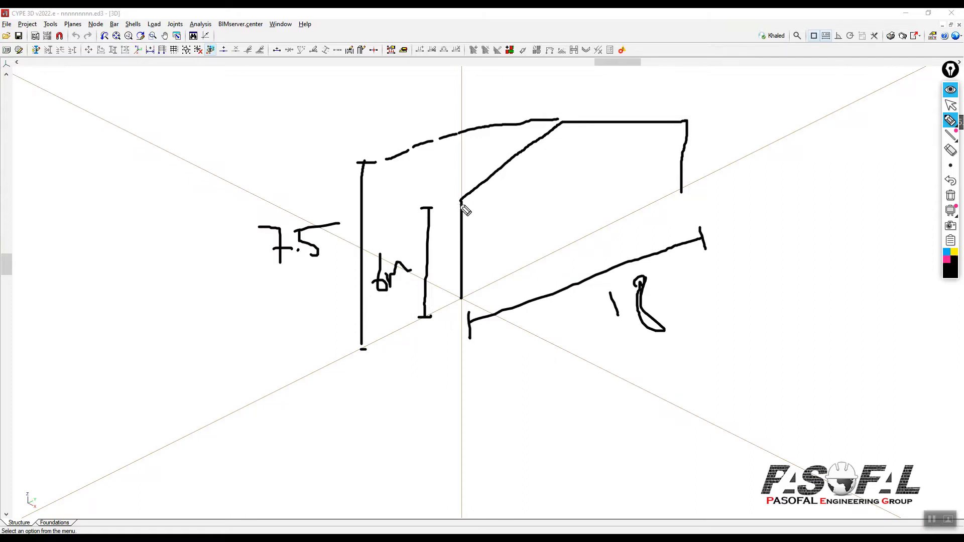
- Sketch the truss's bottom chord and web members between the column tops, and leave drawing mode
{"action": "left_click_drag", "start_coordinate": [463, 201], "coordinate": [686, 123]}
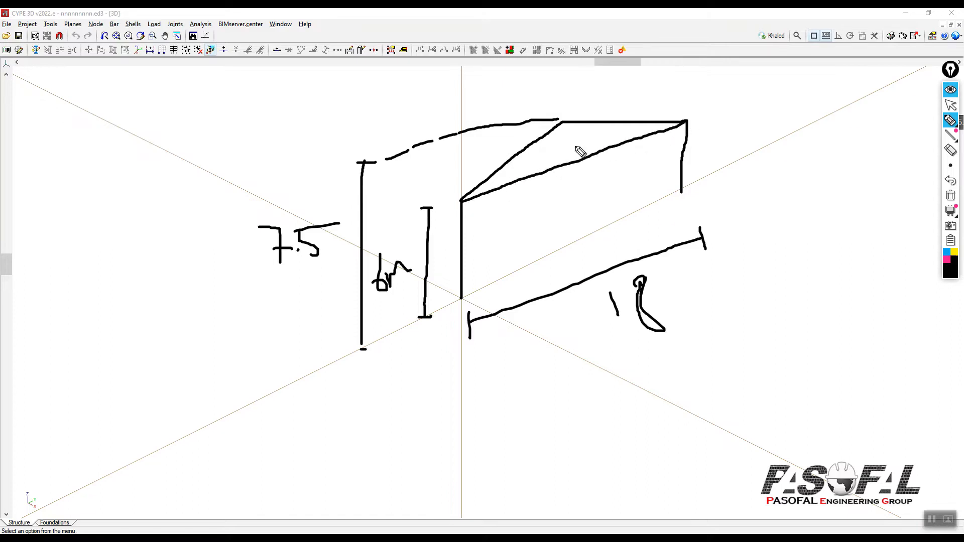
{"action": "mouse_move", "coordinate": [561, 124]}
{"action": "left_mouse_down"}
{"action": "mouse_move", "coordinate": [576, 154]}
{"action": "mouse_move", "coordinate": [609, 126]}
{"action": "mouse_move", "coordinate": [616, 145]}
{"action": "mouse_move", "coordinate": [523, 154]}
{"action": "mouse_move", "coordinate": [527, 177]}
{"action": "left_mouse_up"}
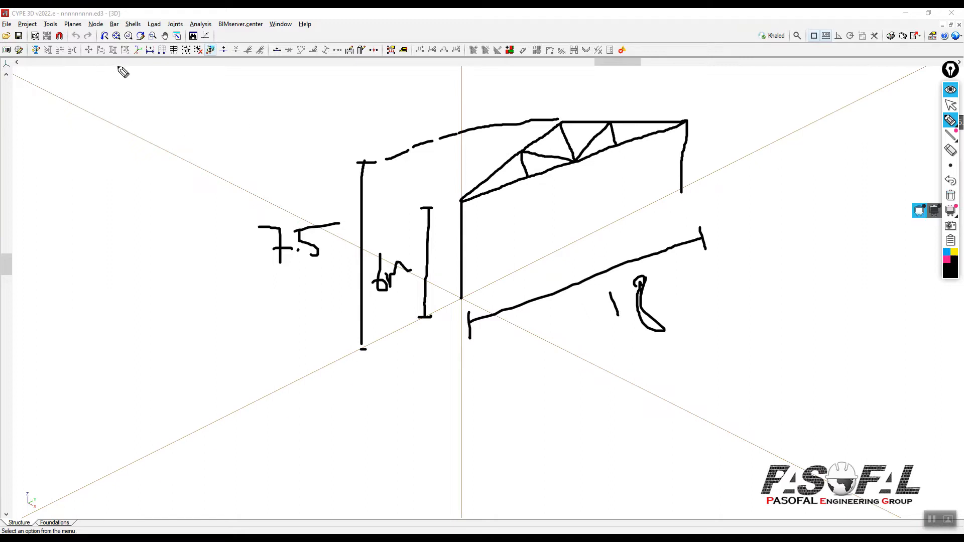
{"action": "left_click", "coordinate": [950, 104]}
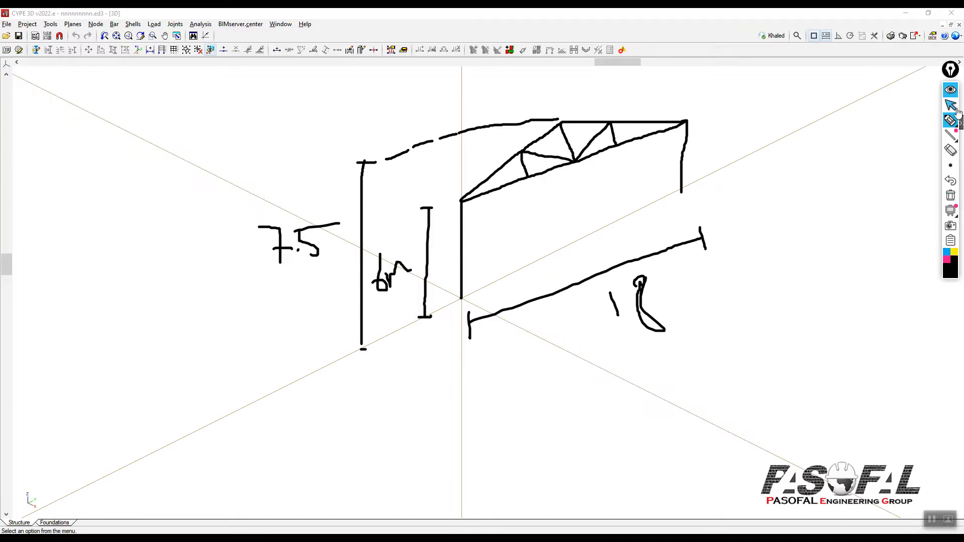
- Start a new bar, open its section description and hide the ink annotations
{"action": "left_click", "coordinate": [121, 26]}
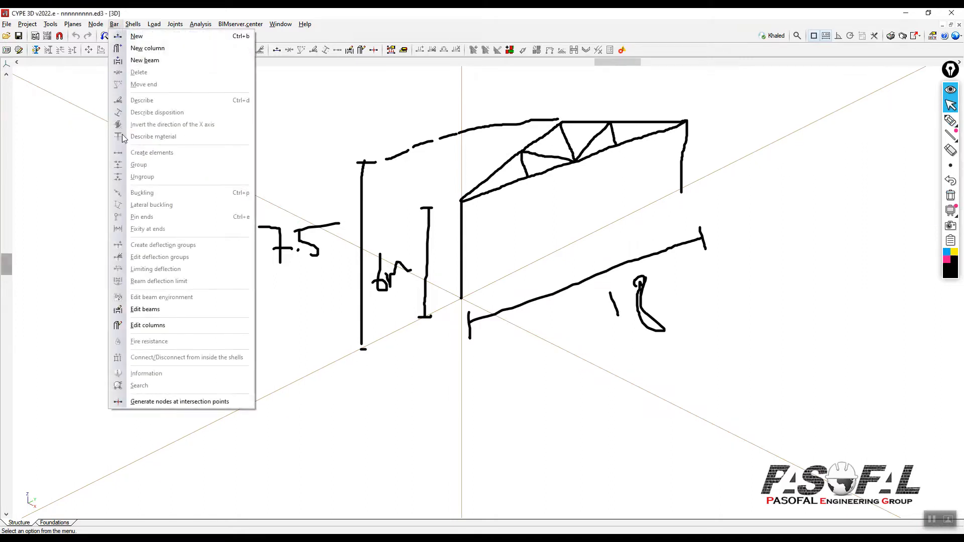
{"action": "left_click", "coordinate": [142, 41]}
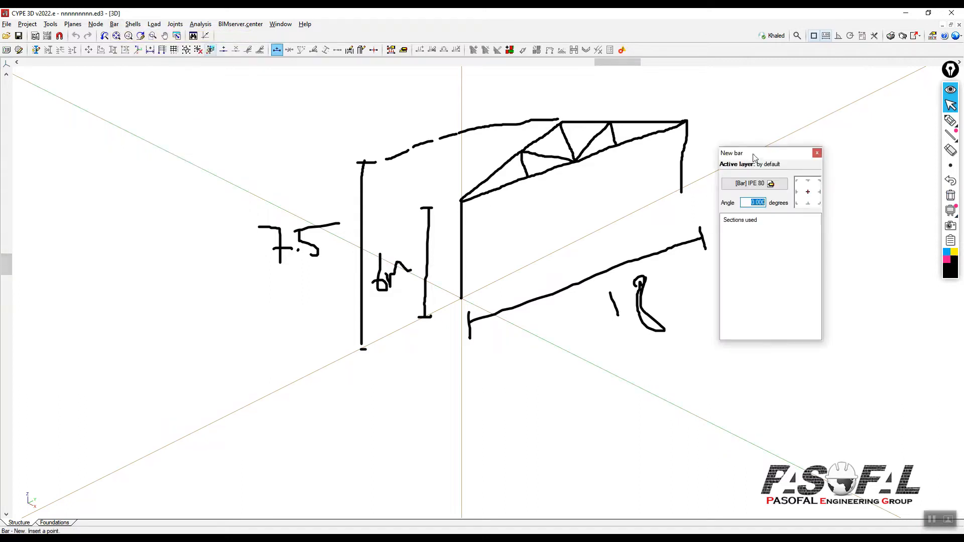
{"action": "left_click_drag", "start_coordinate": [753, 158], "coordinate": [808, 98]}
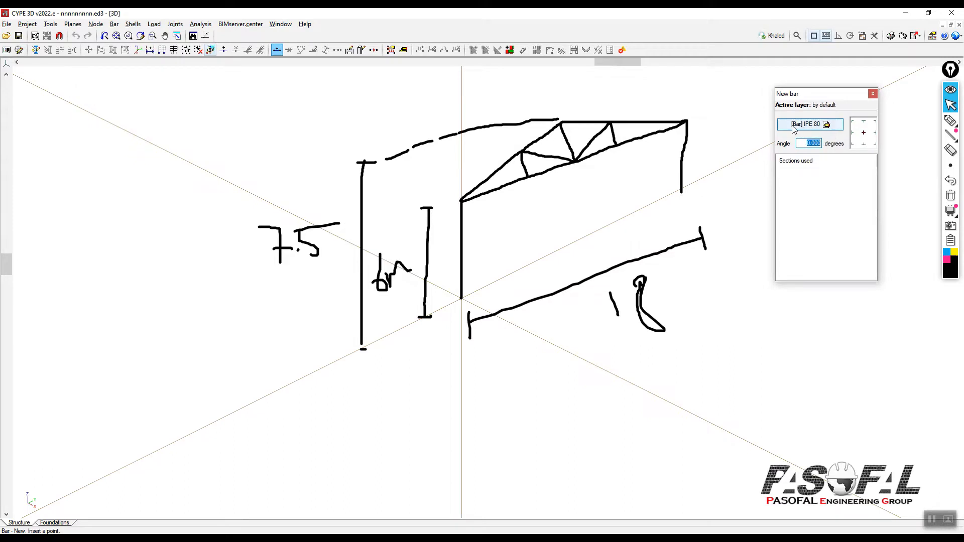
{"action": "left_click", "coordinate": [801, 130]}
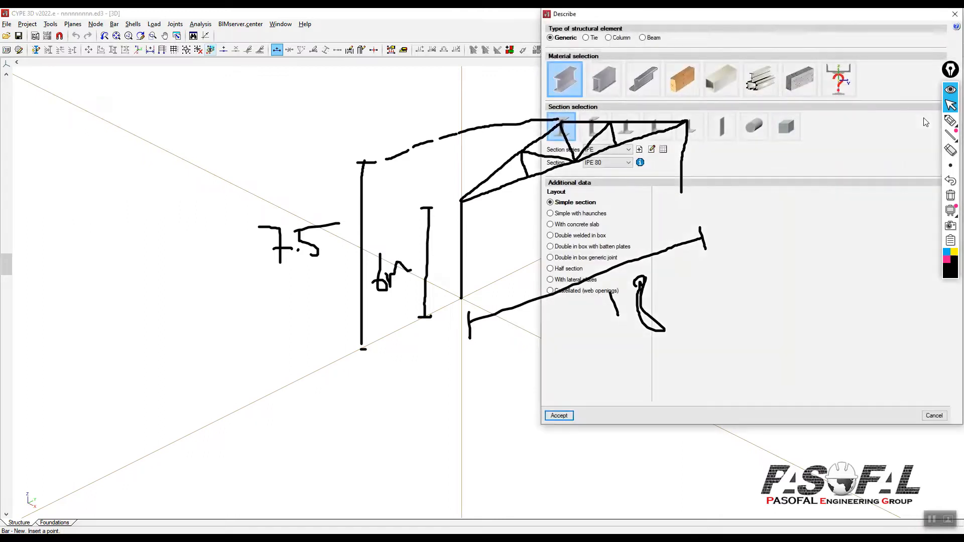
{"action": "left_click", "coordinate": [932, 520]}
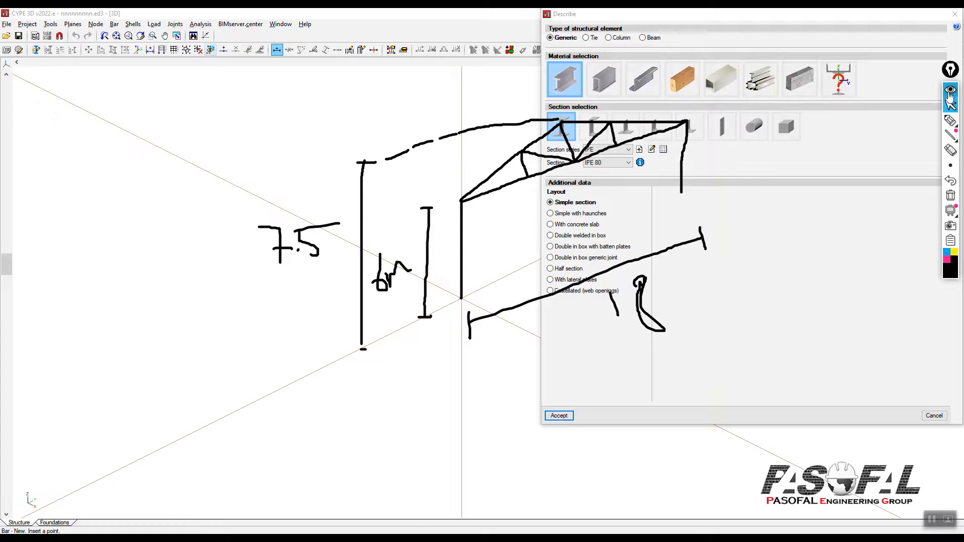
{"action": "left_click", "coordinate": [950, 89]}
{"action": "left_click", "coordinate": [618, 149]}
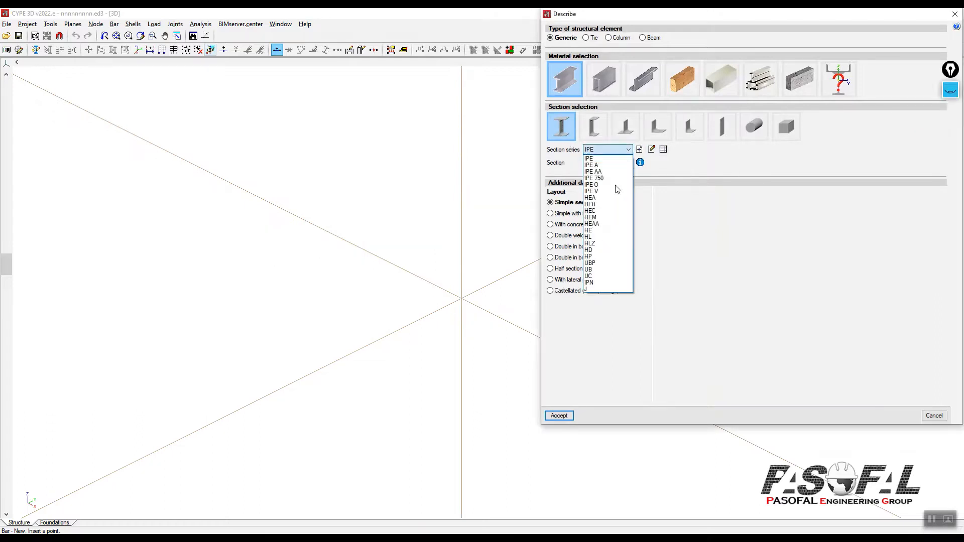
{"action": "left_click", "coordinate": [597, 270]}
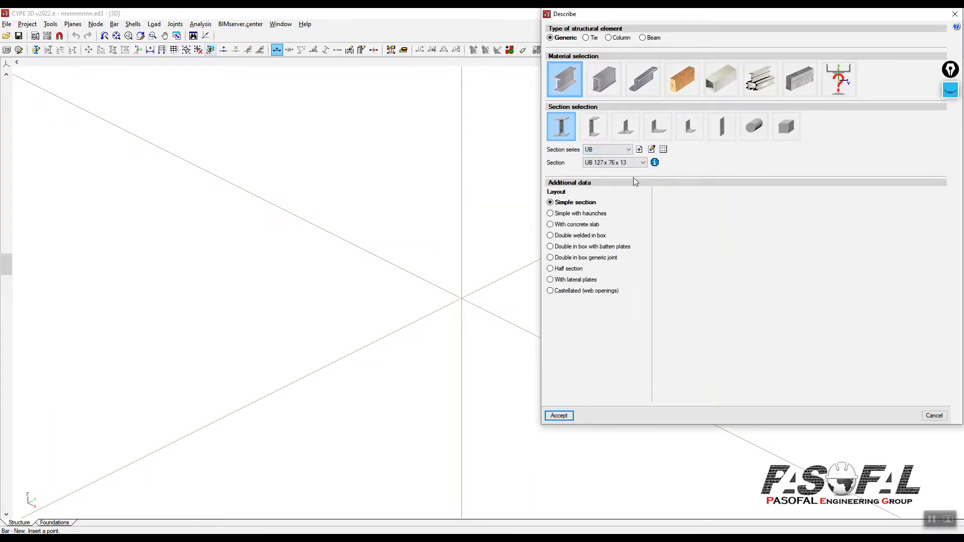
{"action": "left_click", "coordinate": [638, 165]}
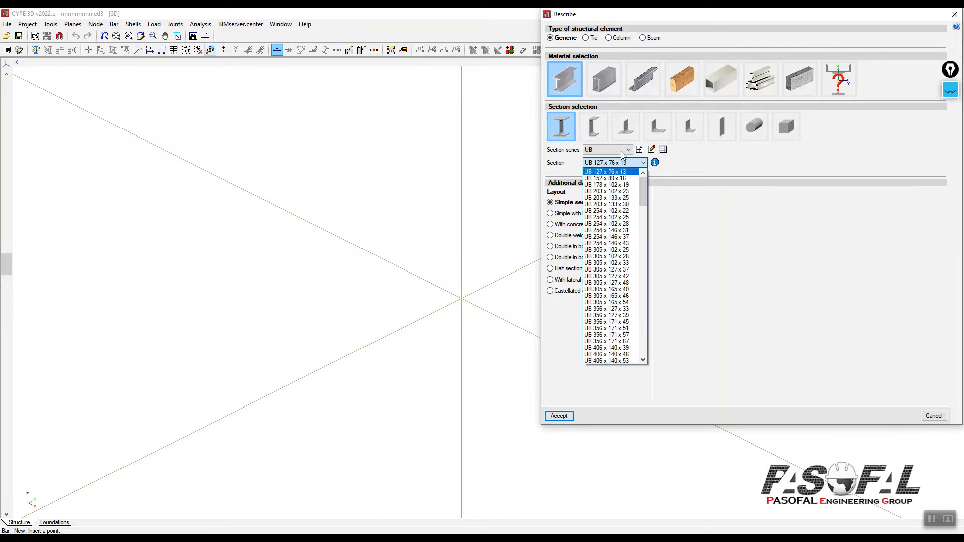
{"action": "left_click", "coordinate": [623, 150]}
- Set the new bar's section series to UC and its section to UC 254 x 254 x 73
{"action": "left_click", "coordinate": [622, 150]}
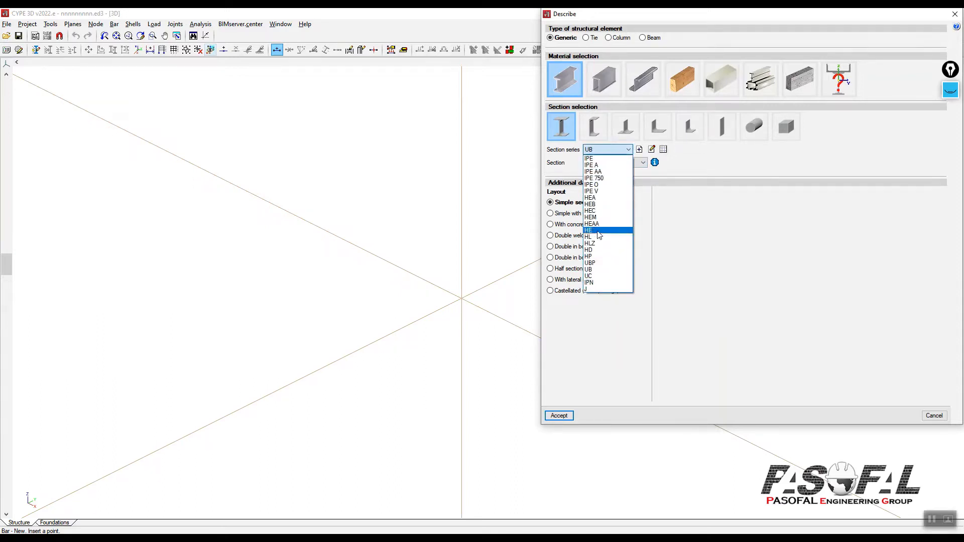
{"action": "left_click", "coordinate": [592, 276]}
{"action": "left_click", "coordinate": [642, 162]}
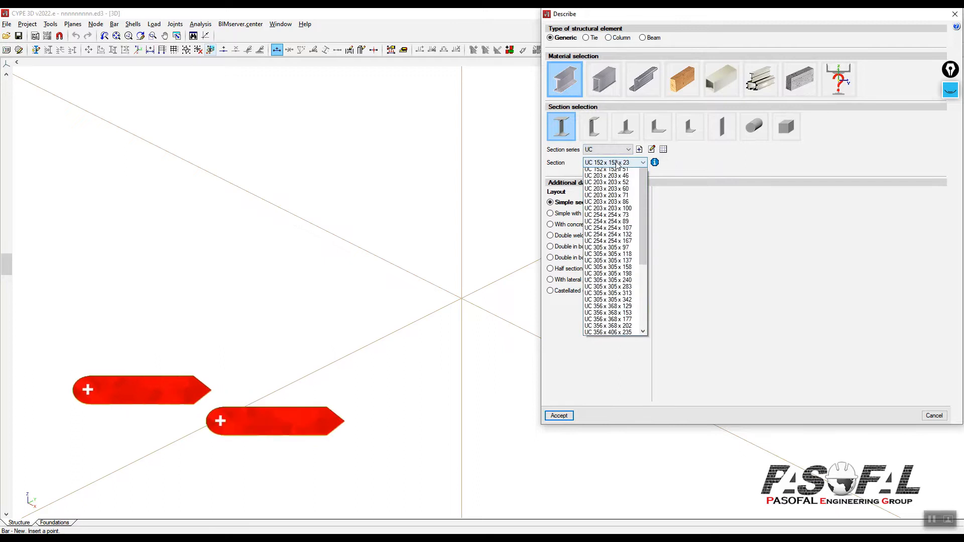
{"action": "scroll", "coordinate": [608, 346], "scroll_direction": "down", "scroll_amount": 5}
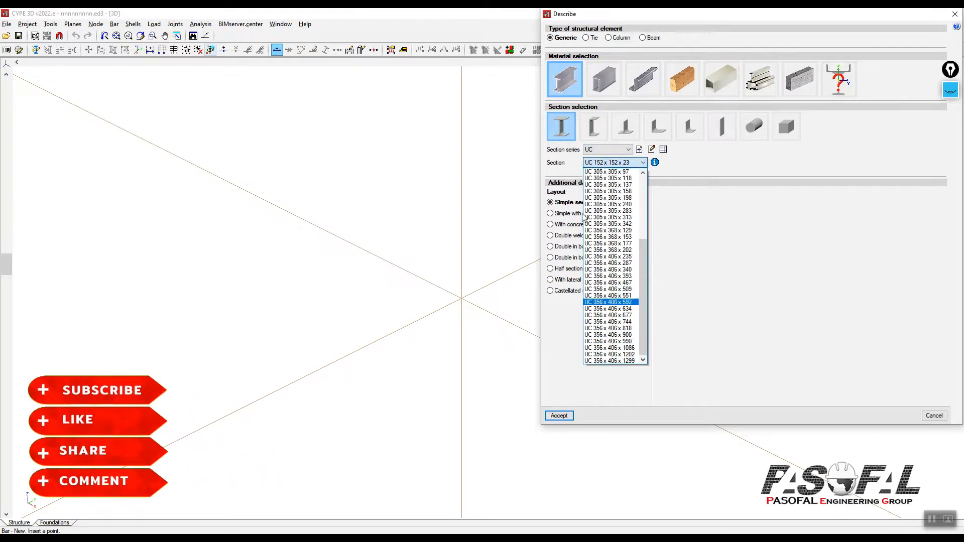
{"action": "scroll", "coordinate": [604, 265], "scroll_direction": "up", "scroll_amount": 5}
{"action": "left_click", "coordinate": [607, 334]}
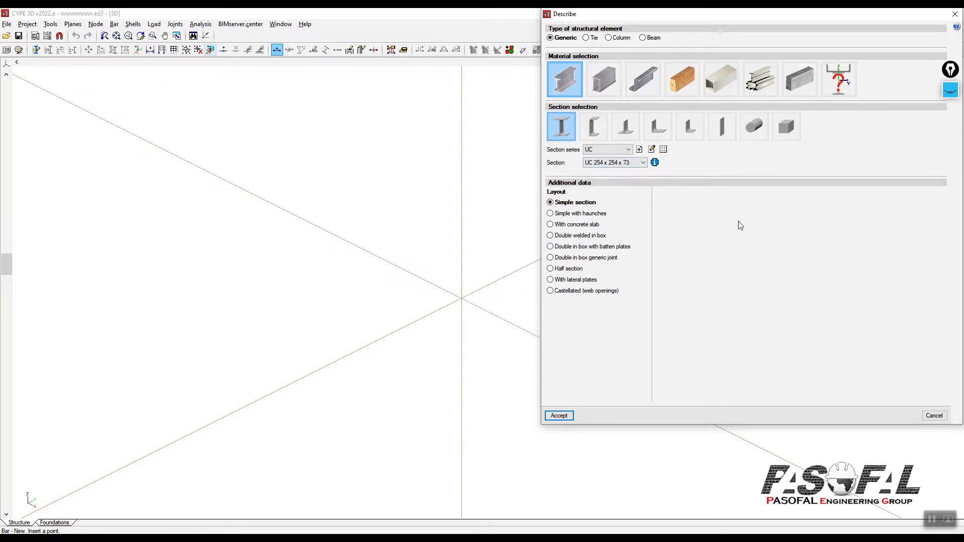
{"action": "left_click_drag", "start_coordinate": [780, 22], "coordinate": [750, 61]}
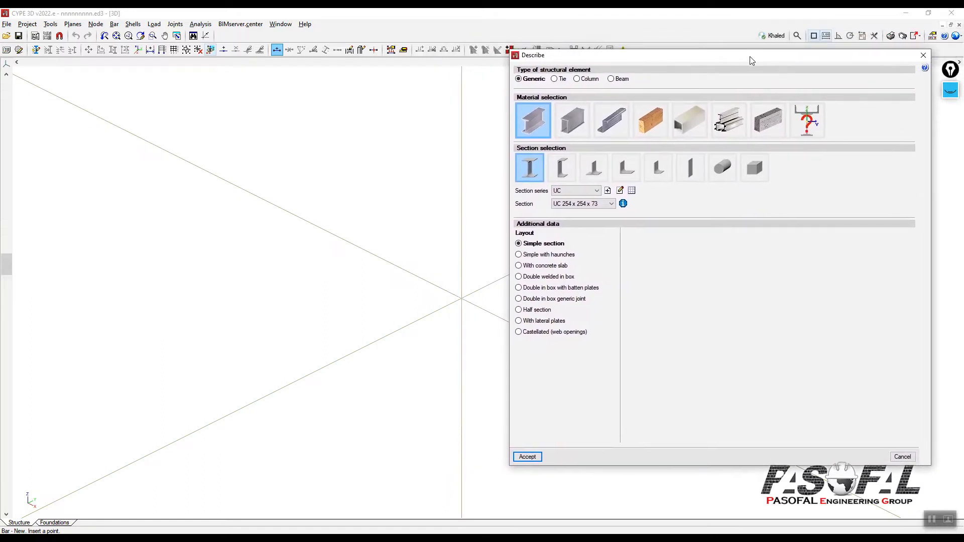
{"action": "left_click", "coordinate": [596, 191]}
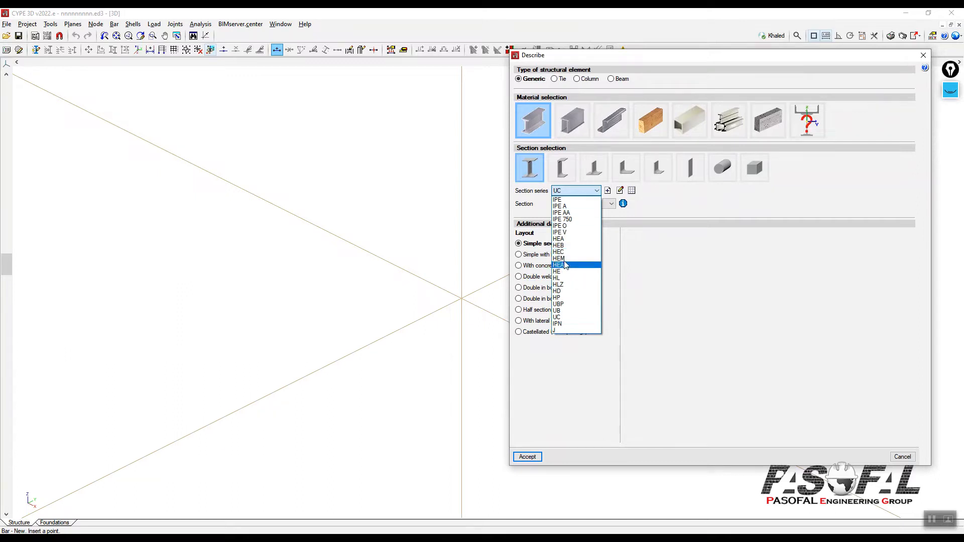
{"action": "left_click", "coordinate": [662, 190]}
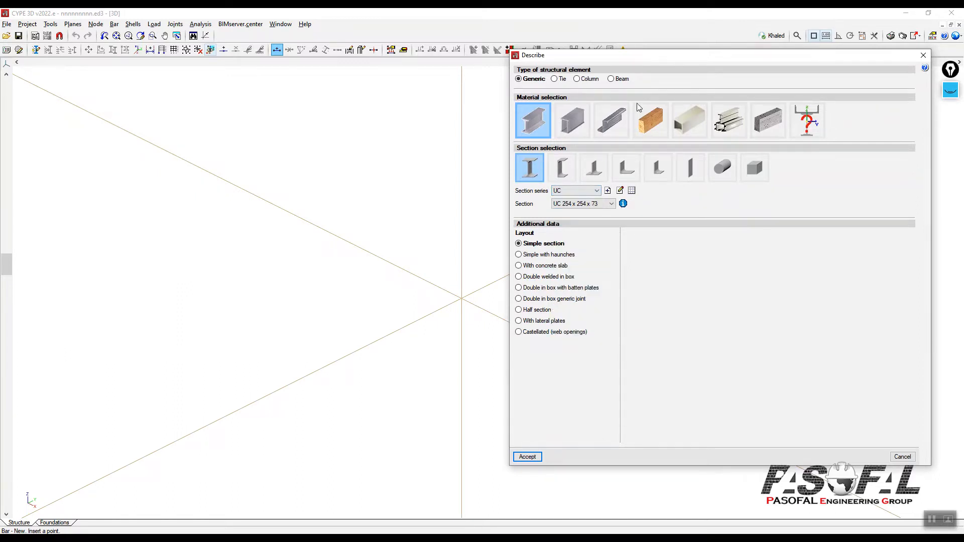
{"action": "left_click_drag", "start_coordinate": [650, 62], "coordinate": [629, 63]}
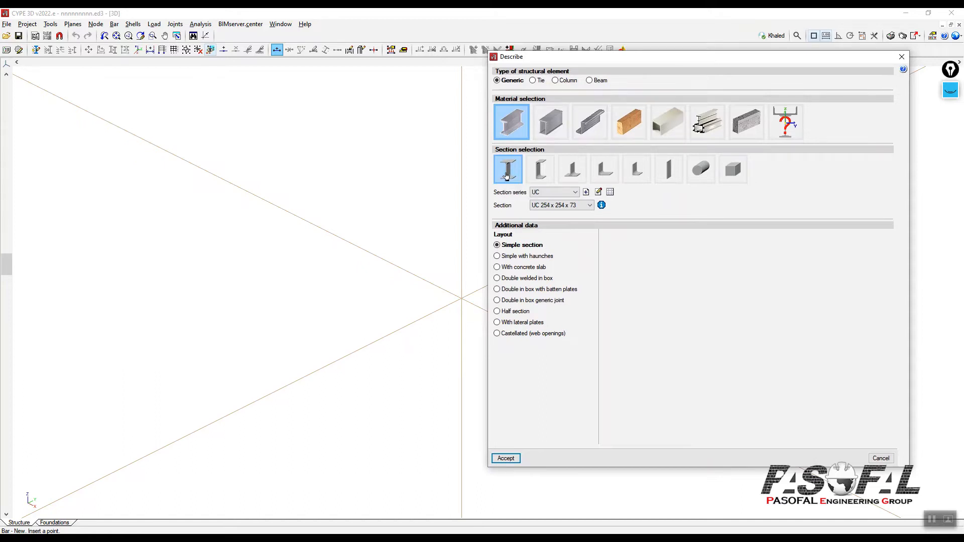
- Accept the UC 254 x 254 x 73 section description for the new bar
{"action": "left_click", "coordinate": [506, 458]}
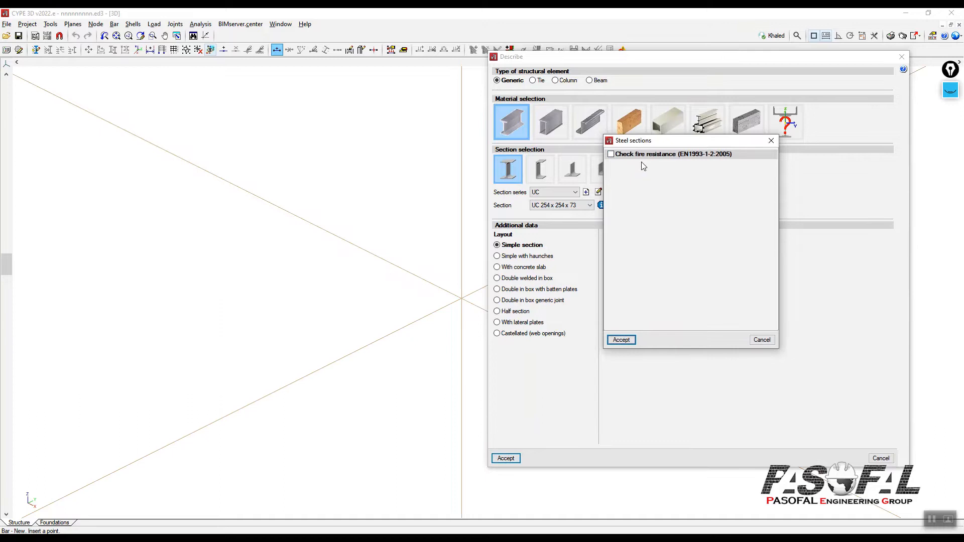
- Try the EN1993-1-2:2005 fire resistance check with several protection coatings, including vermiculite-perlite plaster mortar and cement board, and switch it off again
{"action": "left_click", "coordinate": [611, 154]}
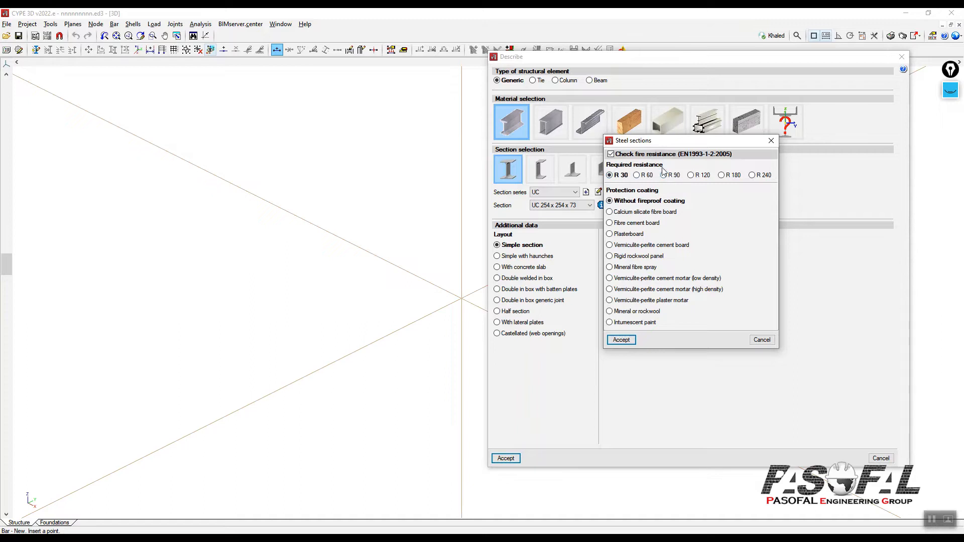
{"action": "left_click", "coordinate": [615, 213]}
{"action": "left_click", "coordinate": [616, 224]}
{"action": "left_click", "coordinate": [616, 234]}
{"action": "left_click", "coordinate": [618, 268]}
{"action": "left_click", "coordinate": [619, 279]}
{"action": "left_click", "coordinate": [620, 290]}
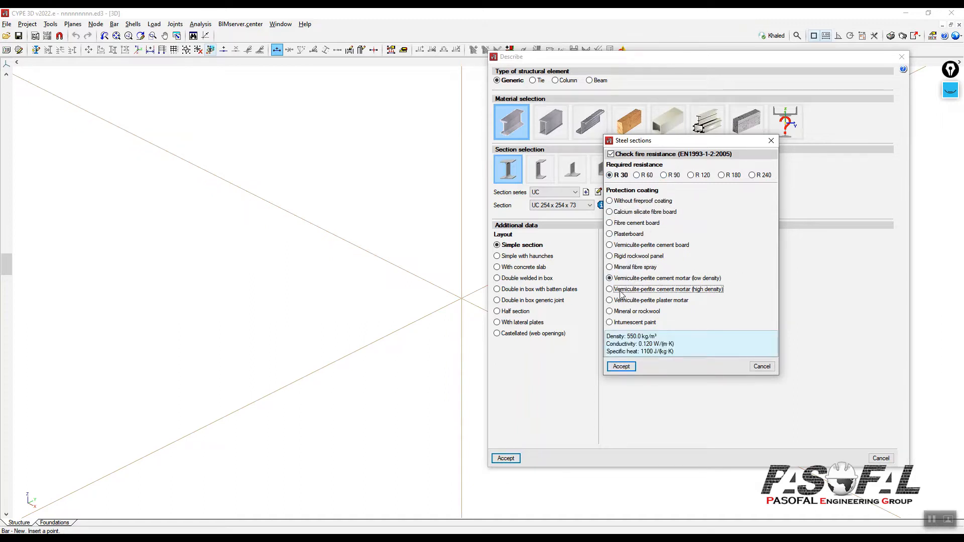
{"action": "left_click", "coordinate": [621, 299]}
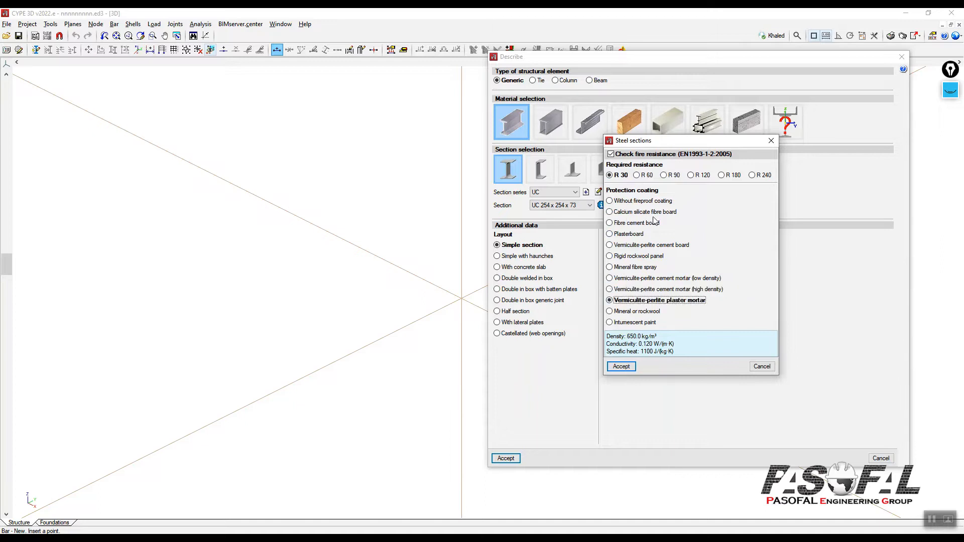
{"action": "left_click", "coordinate": [619, 278]}
{"action": "left_click", "coordinate": [623, 245]}
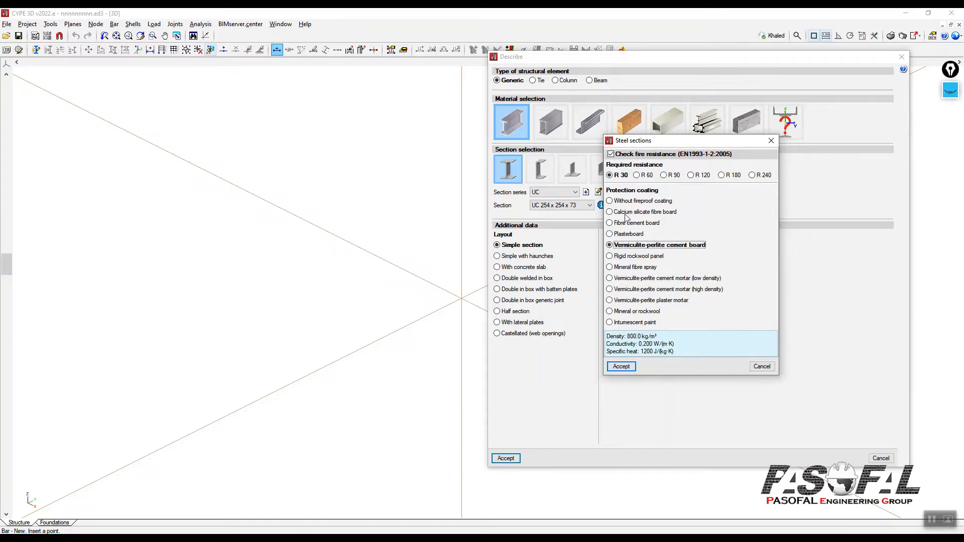
{"action": "left_click", "coordinate": [610, 154]}
- Confirm the steel section settings without a fire resistance check
{"action": "left_click_drag", "start_coordinate": [677, 144], "coordinate": [710, 113]}
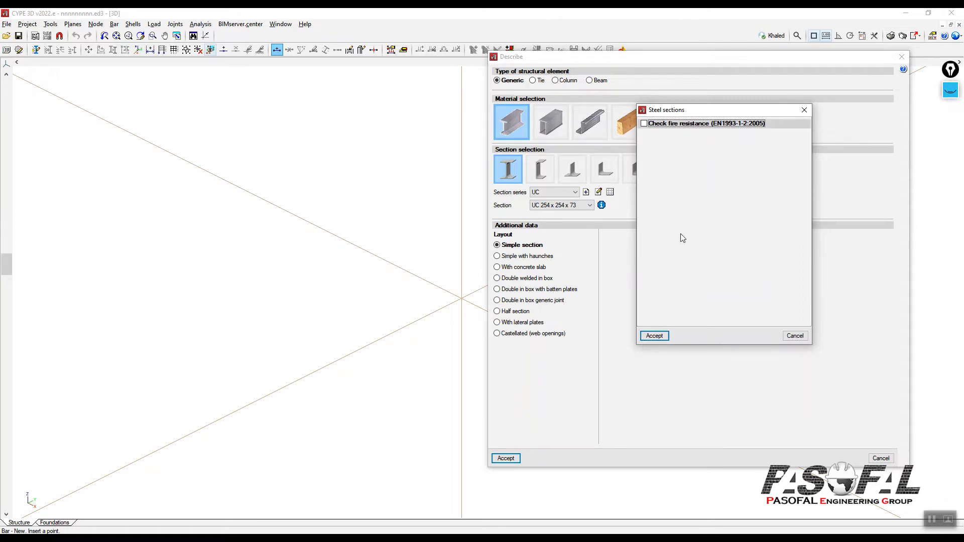
{"action": "left_click", "coordinate": [655, 336]}
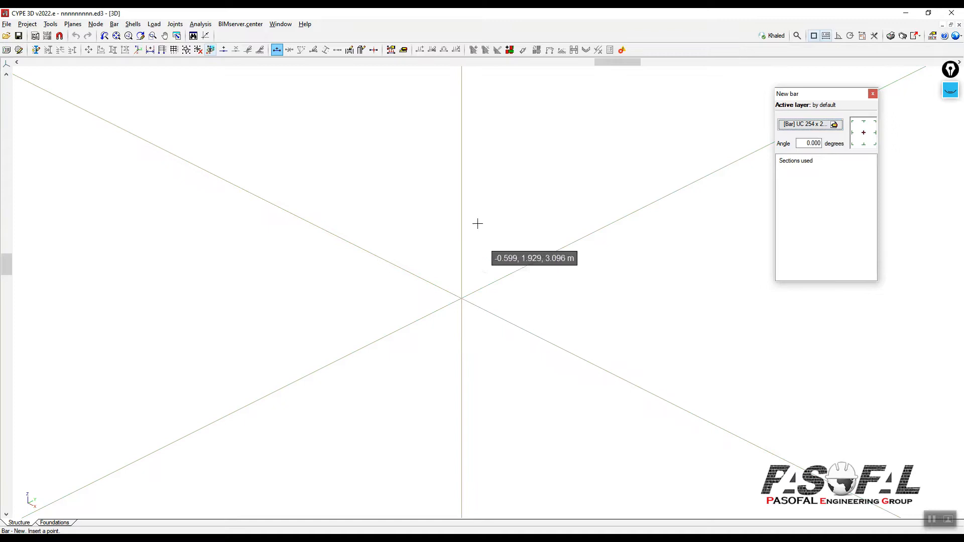
- Show the ink annotations, circle the coordinate axes symbol in pink and sketch an enlarged X, Y, Z triad beside it
{"action": "left_click", "coordinate": [946, 92]}
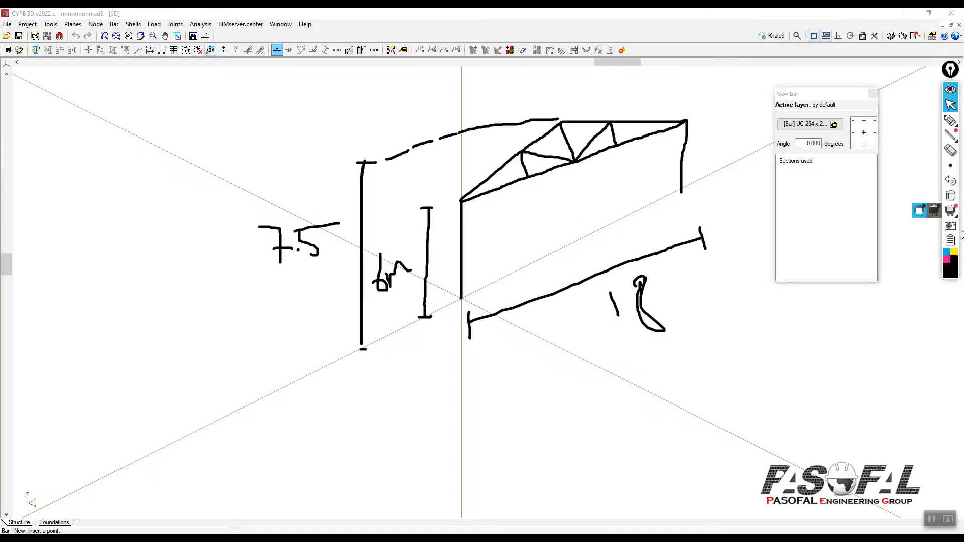
{"action": "left_click", "coordinate": [950, 120]}
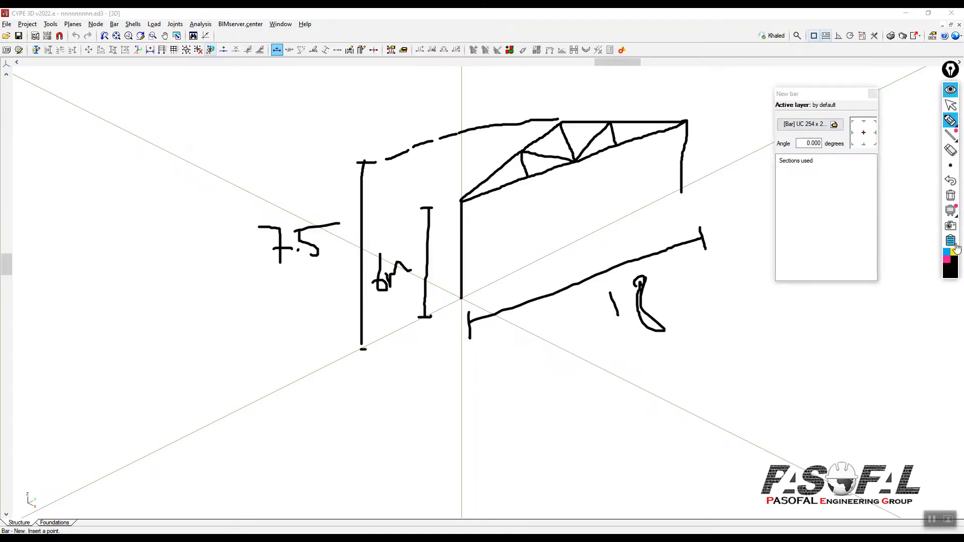
{"action": "mouse_move", "coordinate": [35, 479]}
{"action": "left_mouse_down"}
{"action": "mouse_move", "coordinate": [28, 524]}
{"action": "mouse_move", "coordinate": [37, 474]}
{"action": "mouse_move", "coordinate": [52, 477]}
{"action": "left_mouse_up"}
{"action": "mouse_move", "coordinate": [67, 427]}
{"action": "left_mouse_down"}
{"action": "mouse_move", "coordinate": [67, 467]}
{"action": "mouse_move", "coordinate": [113, 442]}
{"action": "left_mouse_up"}
{"action": "left_click_drag", "start_coordinate": [68, 469], "coordinate": [109, 484]}
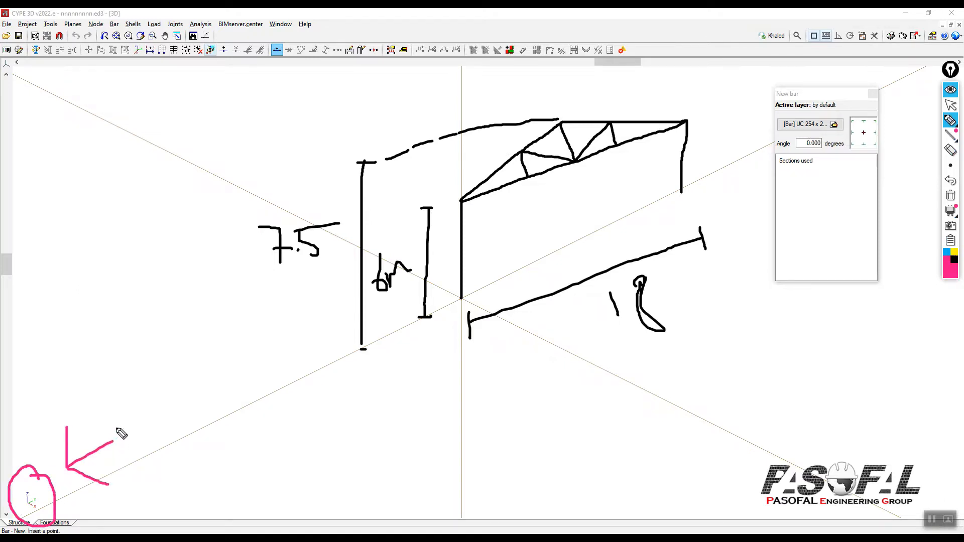
{"action": "mouse_move", "coordinate": [128, 438]}
{"action": "left_mouse_down"}
{"action": "mouse_move", "coordinate": [119, 493]}
{"action": "mouse_move", "coordinate": [132, 491]}
{"action": "left_mouse_up"}
{"action": "left_click_drag", "start_coordinate": [65, 410], "coordinate": [81, 420]}
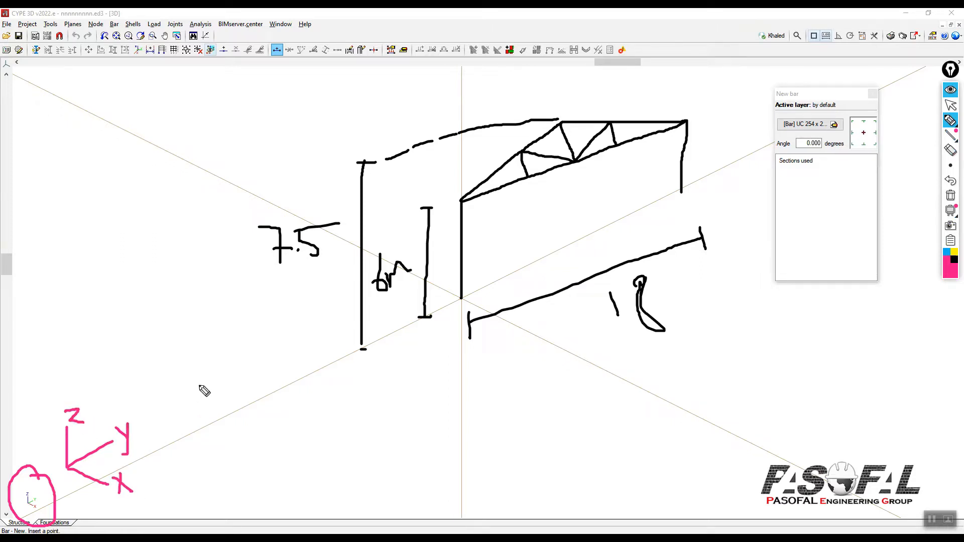
- Sketch labelled pink arrows for the X, Y and Z directions along the model axes, and leave drawing mode
{"action": "left_click_drag", "start_coordinate": [593, 365], "coordinate": [713, 416]}
{"action": "mouse_move", "coordinate": [689, 392]}
{"action": "left_mouse_down"}
{"action": "mouse_move", "coordinate": [711, 420]}
{"action": "mouse_move", "coordinate": [686, 426]}
{"action": "left_mouse_up"}
{"action": "mouse_move", "coordinate": [753, 414]}
{"action": "left_mouse_down"}
{"action": "mouse_move", "coordinate": [739, 444]}
{"action": "mouse_move", "coordinate": [761, 440]}
{"action": "left_mouse_up"}
{"action": "mouse_move", "coordinate": [702, 178]}
{"action": "left_mouse_down"}
{"action": "mouse_move", "coordinate": [751, 142]}
{"action": "mouse_move", "coordinate": [748, 167]}
{"action": "left_mouse_up"}
{"action": "mouse_move", "coordinate": [752, 128]}
{"action": "left_mouse_down"}
{"action": "mouse_move", "coordinate": [763, 157]}
{"action": "mouse_move", "coordinate": [744, 151]}
{"action": "left_mouse_up"}
{"action": "mouse_move", "coordinate": [466, 103]}
{"action": "left_mouse_down"}
{"action": "mouse_move", "coordinate": [474, 63]}
{"action": "mouse_move", "coordinate": [527, 94]}
{"action": "left_mouse_up"}
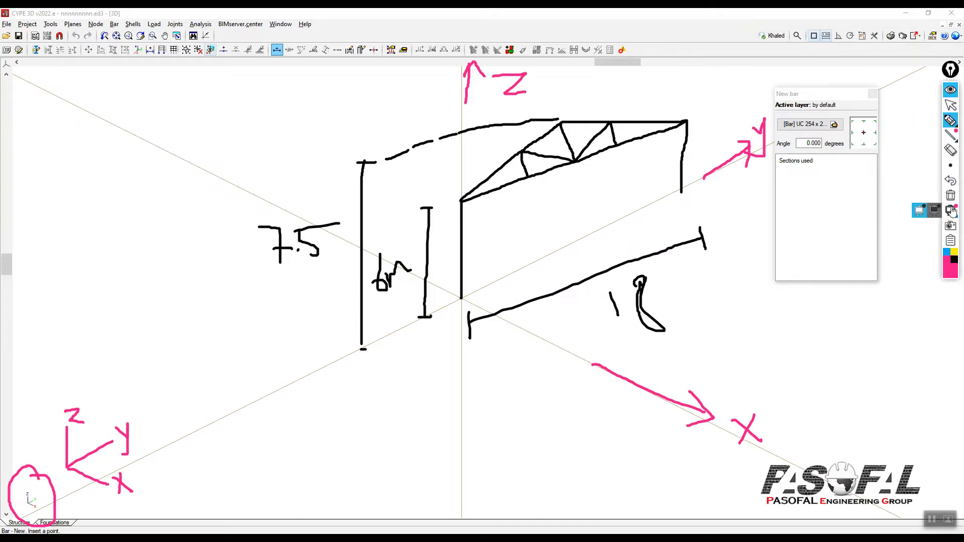
{"action": "left_click", "coordinate": [950, 105]}
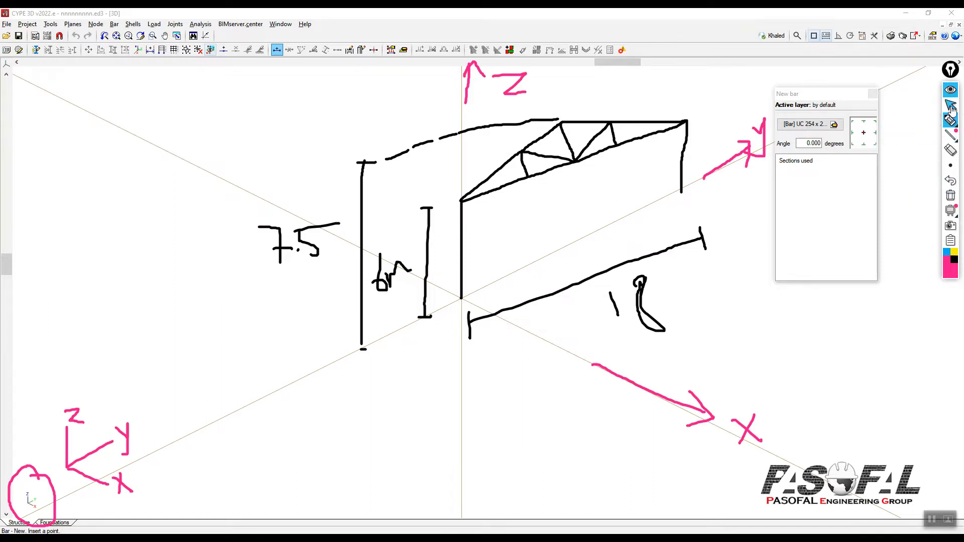
- Draw the first column as a 6 m bar from the origin upwards along the Z axis
{"action": "left_click", "coordinate": [461, 298]}
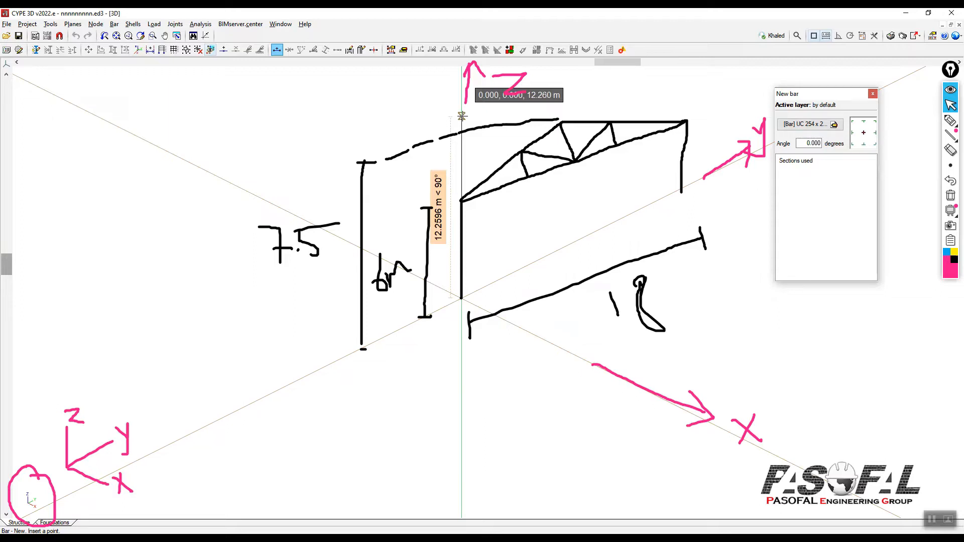
{"action": "key", "text": "Return"}
{"action": "left_click_drag", "start_coordinate": [508, 125], "coordinate": [149, 132]}
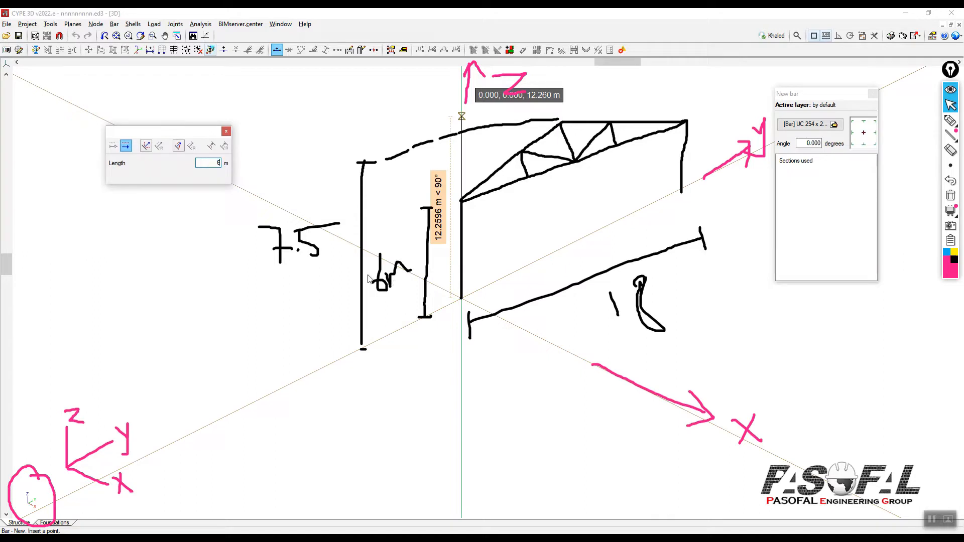
{"action": "key", "text": "Return"}
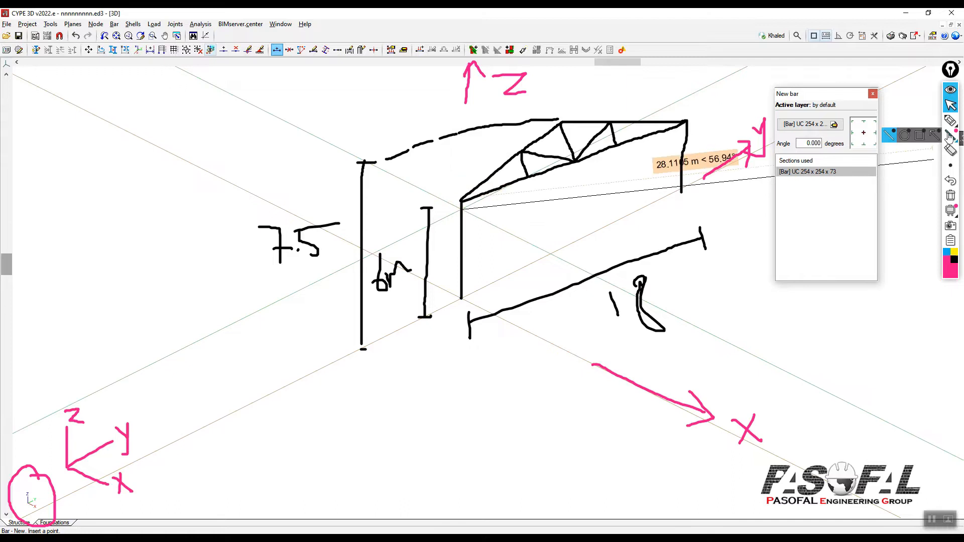
- Hide the ink annotations and draw an 18 m horizontal bar from the column top along the Y axis
{"action": "left_click", "coordinate": [950, 91]}
{"action": "left_click", "coordinate": [461, 209]}
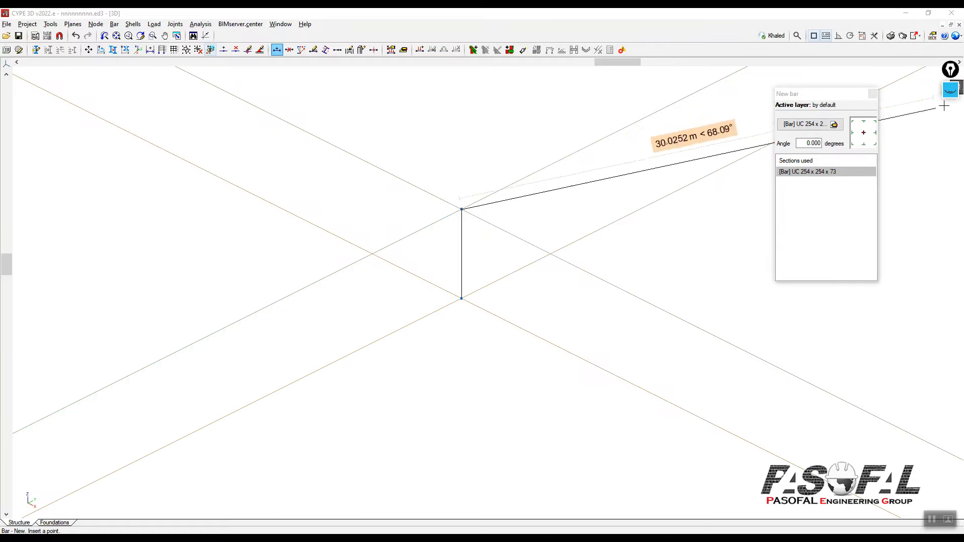
{"action": "left_click", "coordinate": [950, 91]}
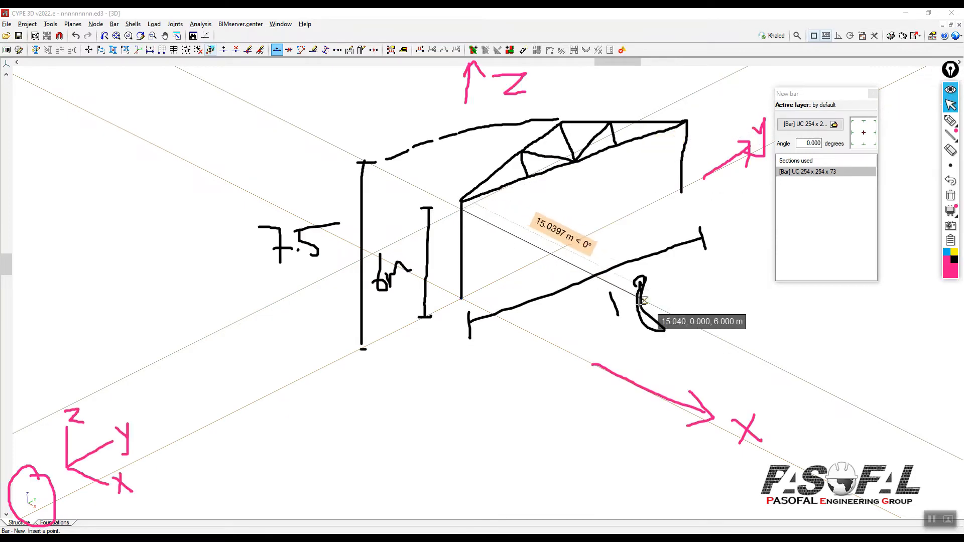
{"action": "left_click", "coordinate": [950, 91]}
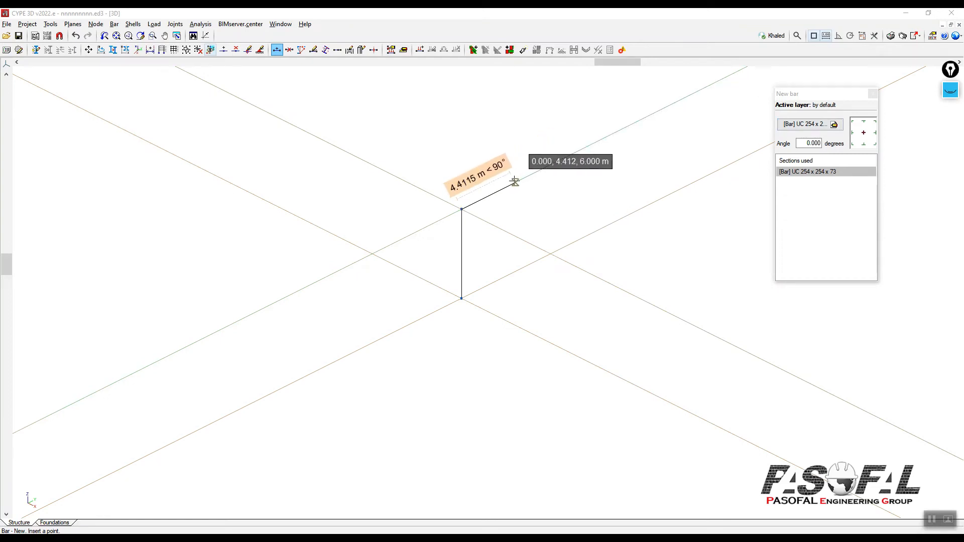
{"action": "left_click", "coordinate": [515, 182]}
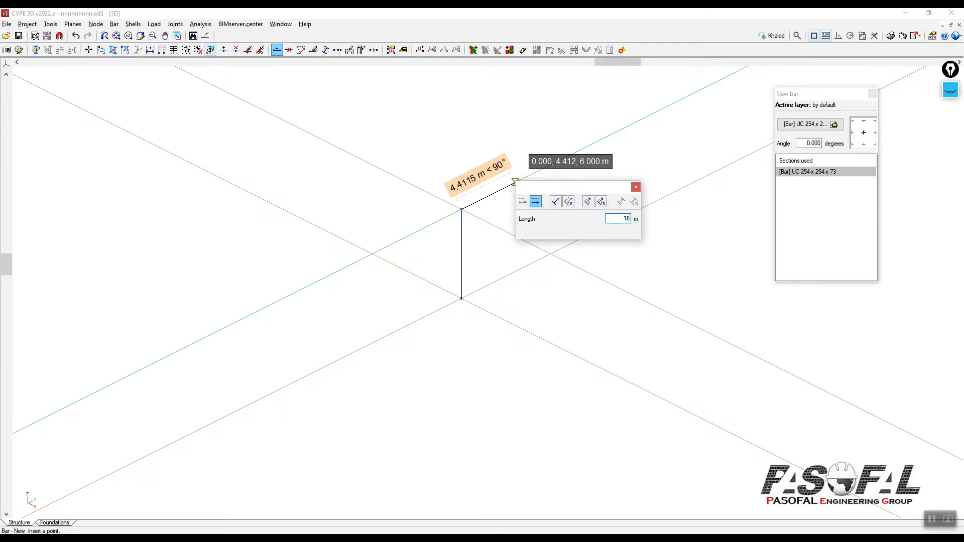
{"action": "key", "text": "Return"}
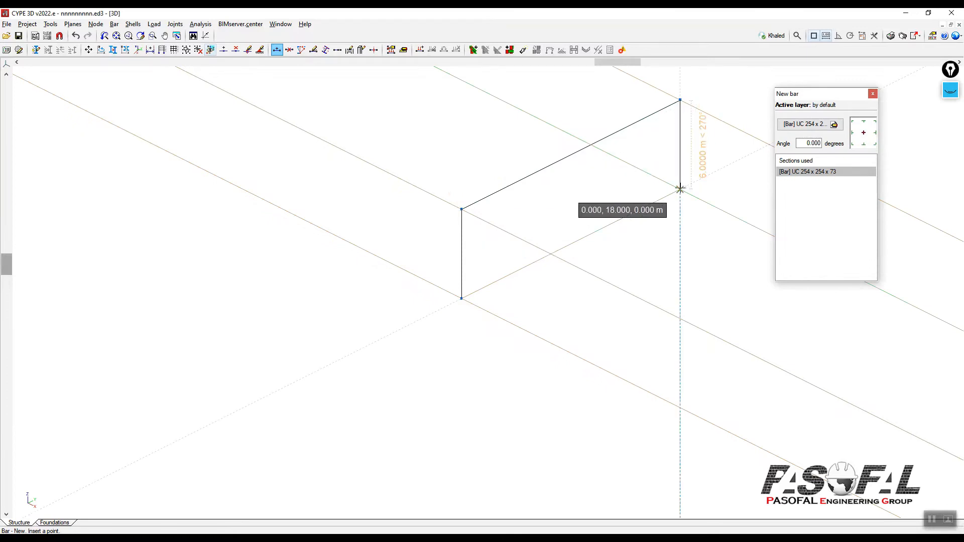
- Draw the second column from the far end of the horizontal bar down to the ground at 0, 18, 0
{"action": "left_click", "coordinate": [679, 100]}
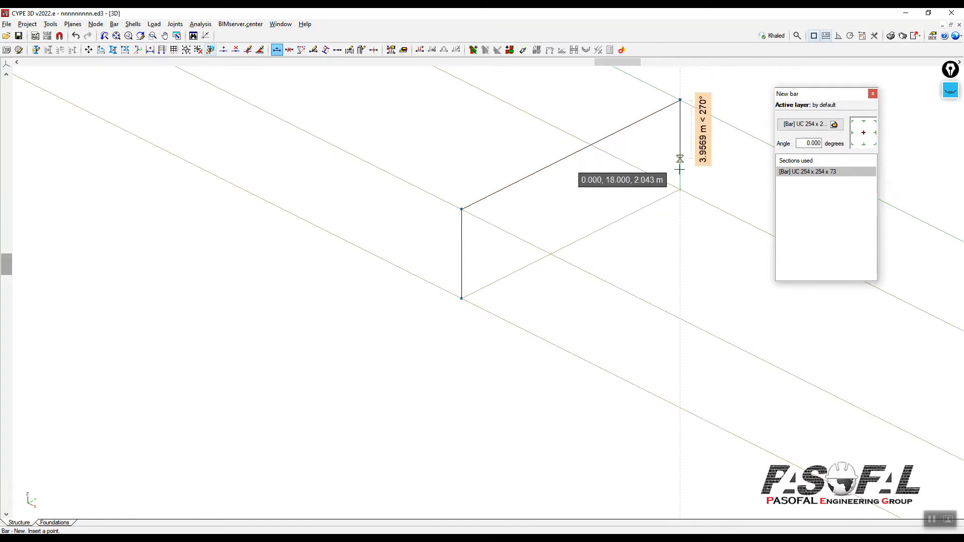
{"action": "left_click", "coordinate": [681, 190]}
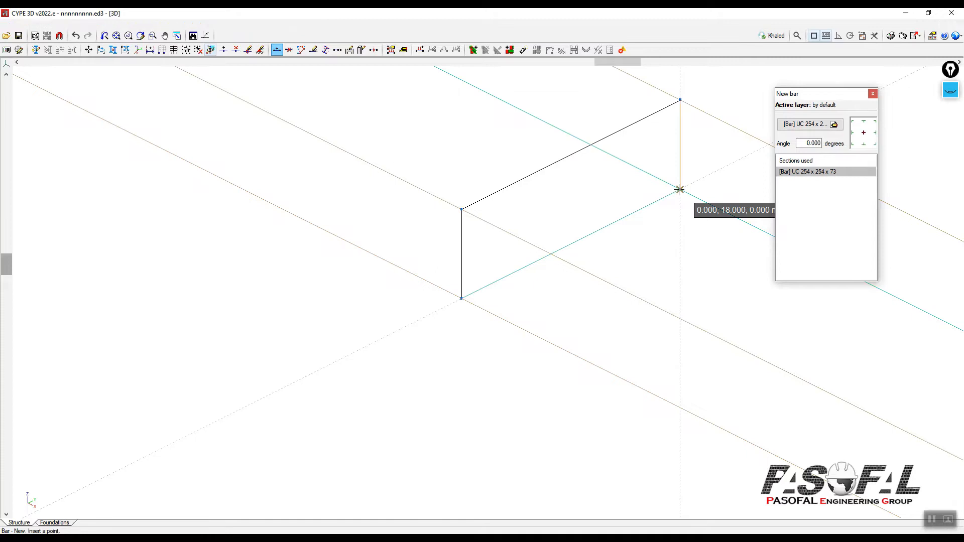
{"action": "left_click", "coordinate": [680, 189]}
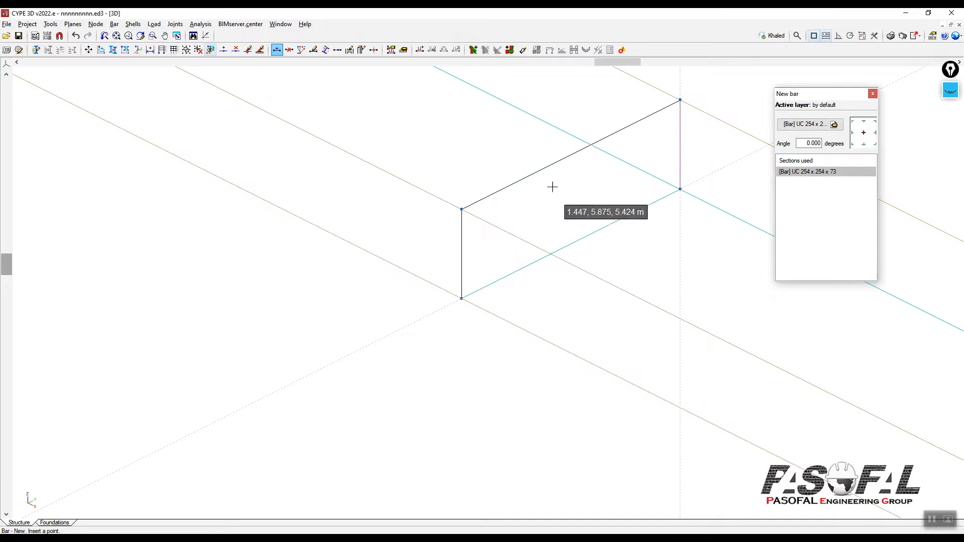
{"action": "left_click", "coordinate": [568, 157]}
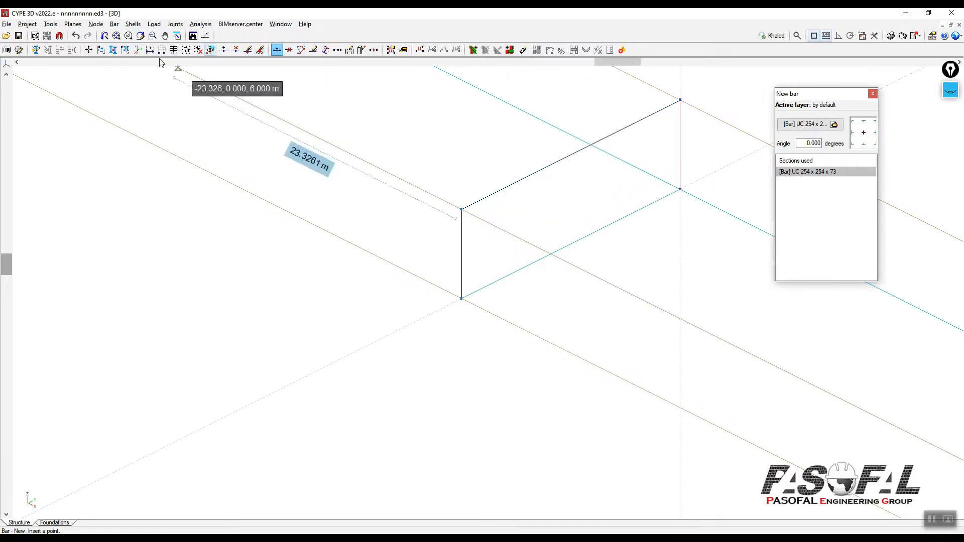
- Insert a new node at the middle of the horizontal top bar, 9 m from its end
{"action": "left_click", "coordinate": [96, 24]}
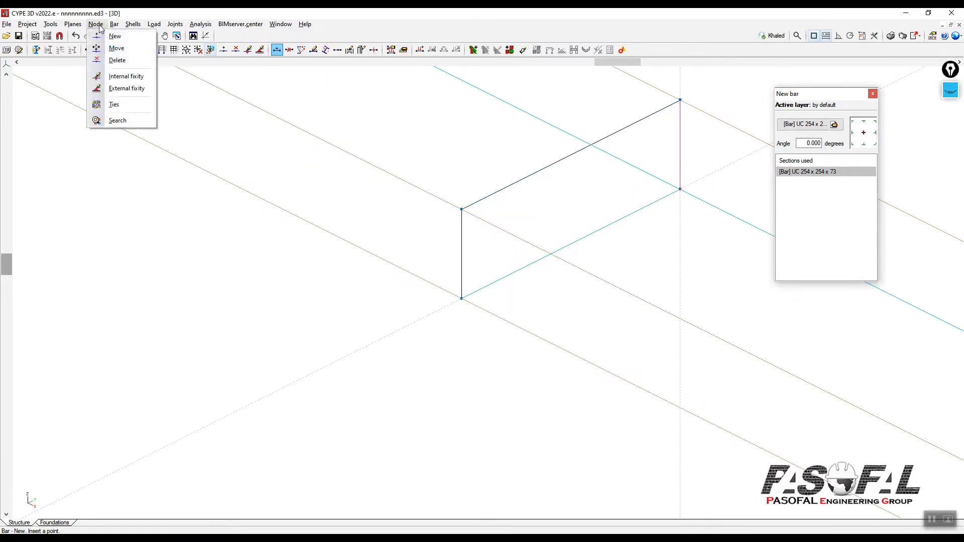
{"action": "left_click", "coordinate": [129, 37]}
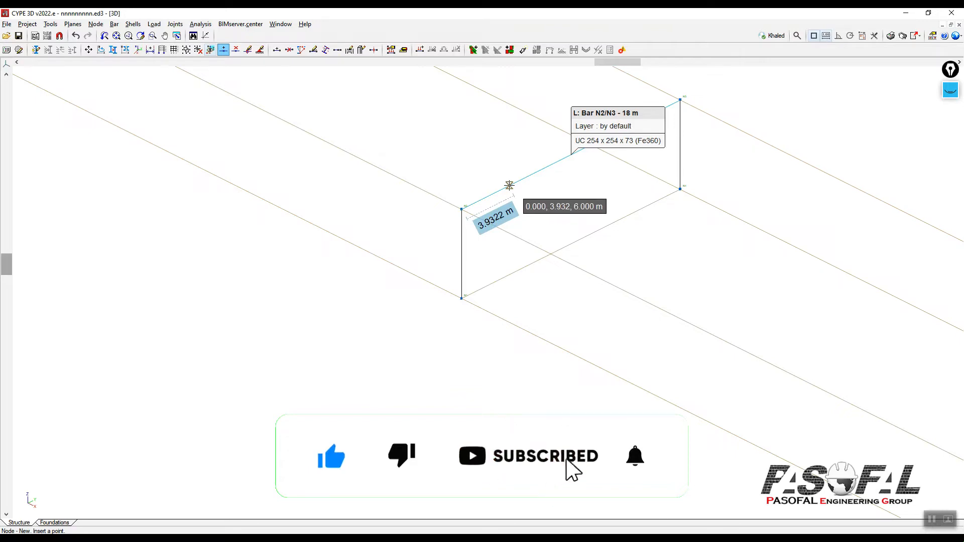
{"action": "left_click", "coordinate": [509, 185]}
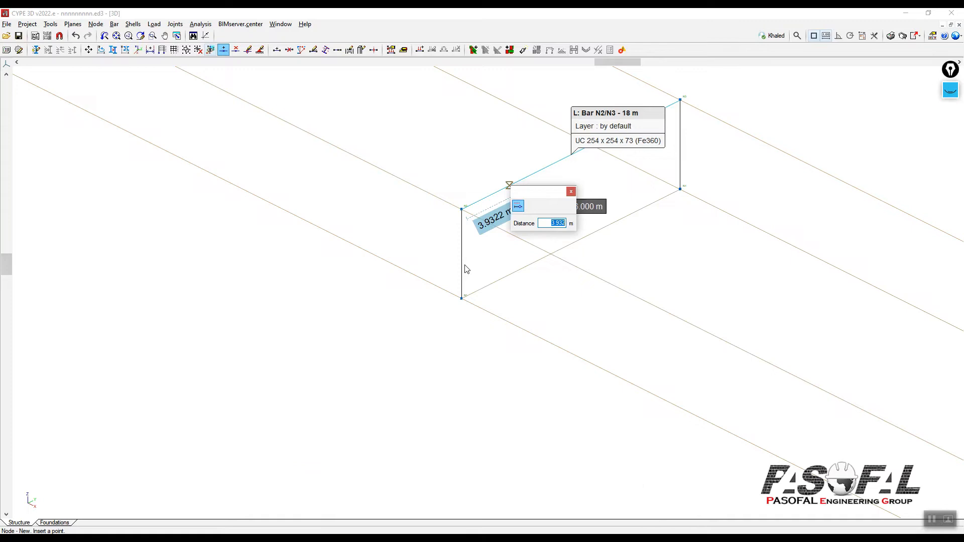
{"action": "key", "text": "Return"}
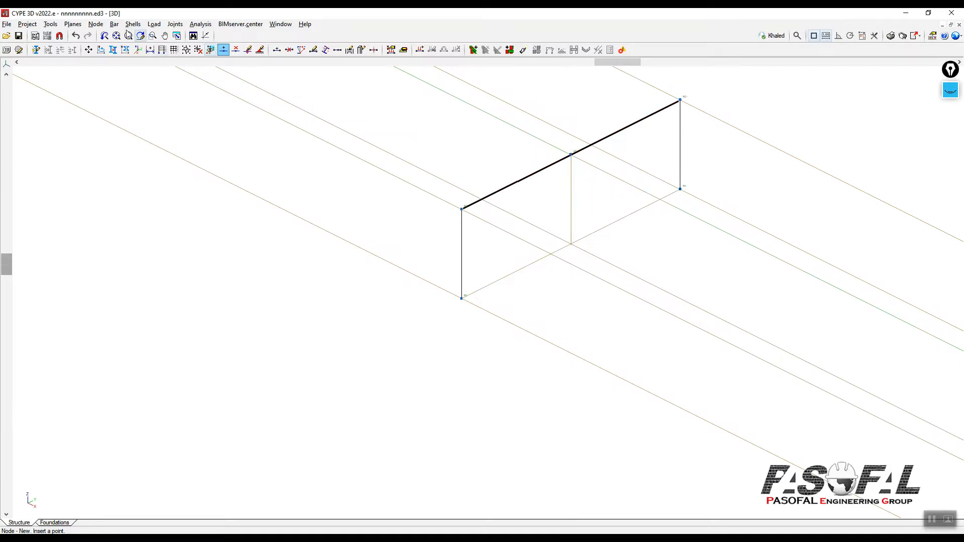
- Move the mid-span node 1.5 m vertically upwards to form the ridge, and show the ink annotations again
{"action": "left_click", "coordinate": [95, 23]}
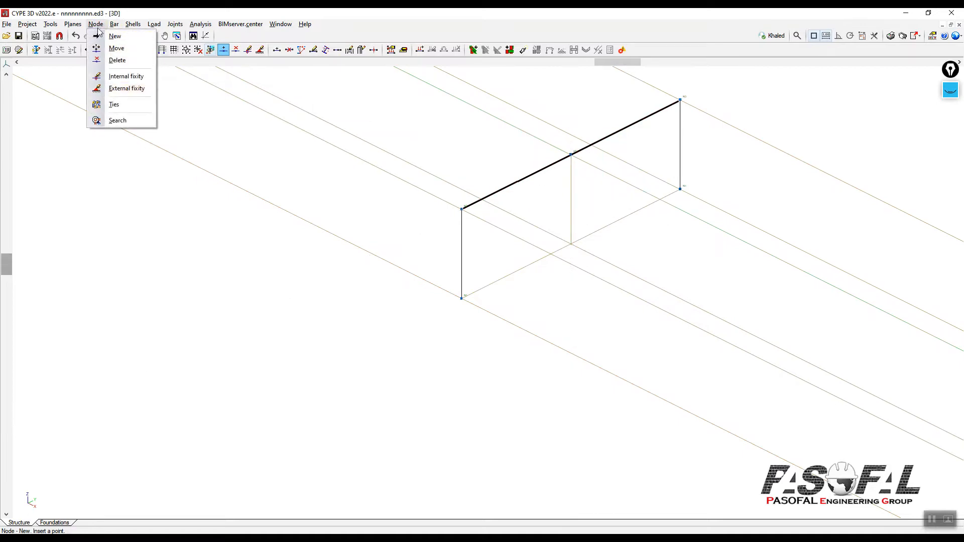
{"action": "left_click", "coordinate": [117, 48]}
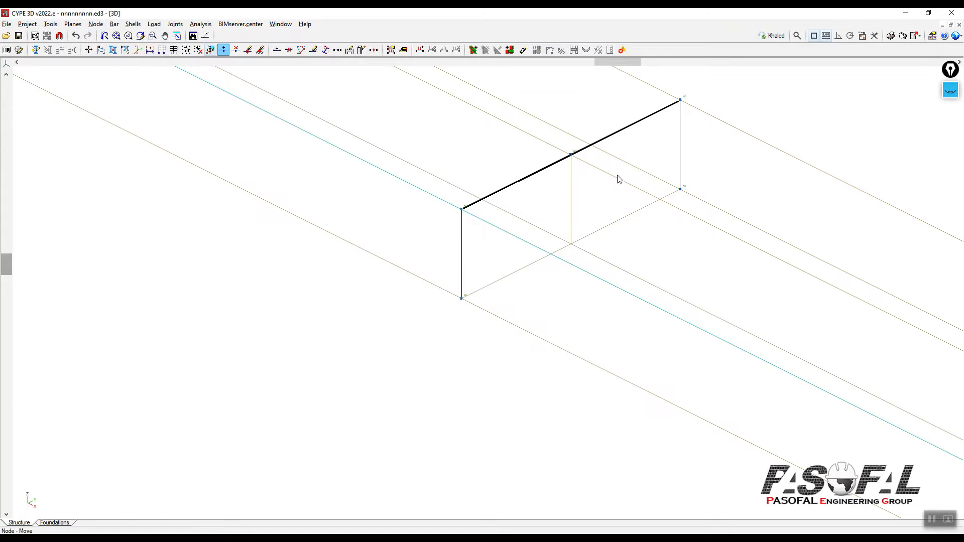
{"action": "left_click", "coordinate": [571, 156]}
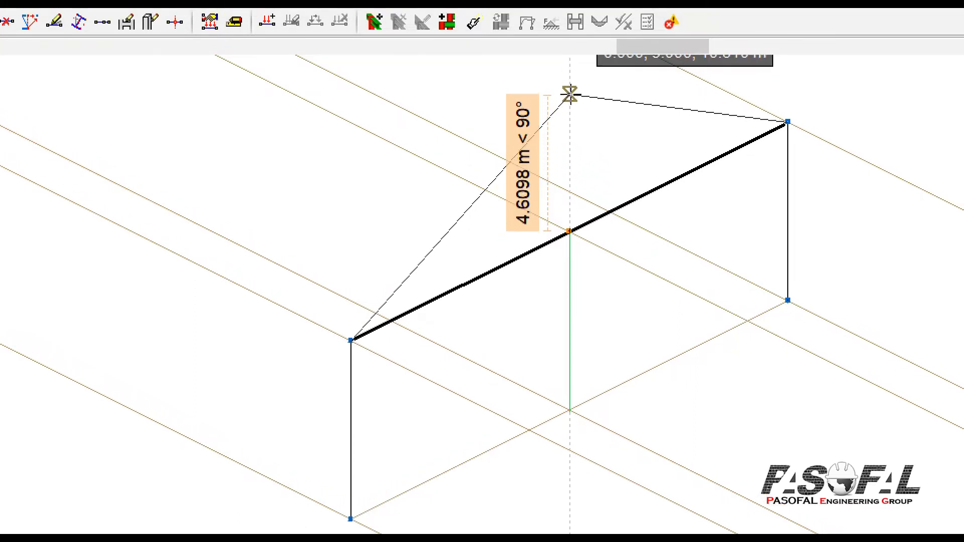
{"action": "key", "text": "Return"}
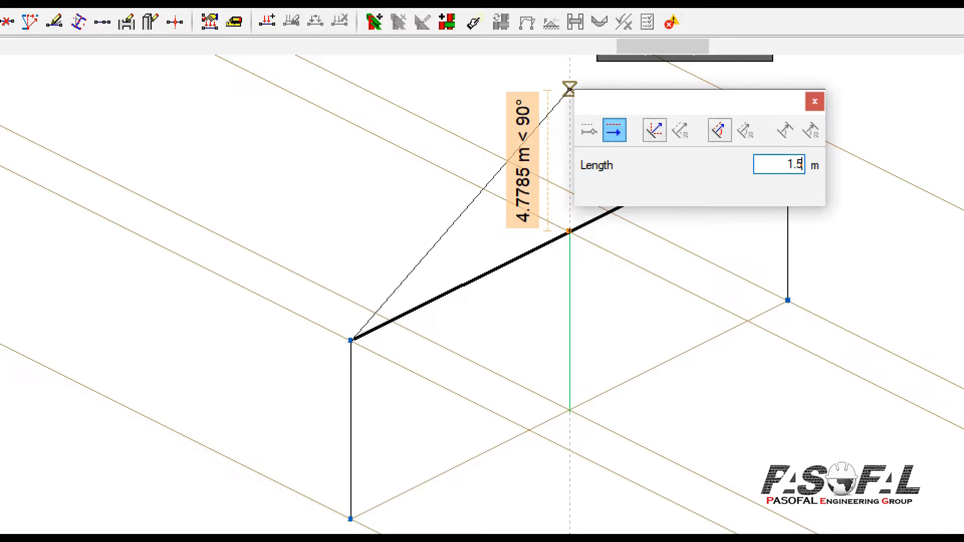
{"action": "key", "text": "Return"}
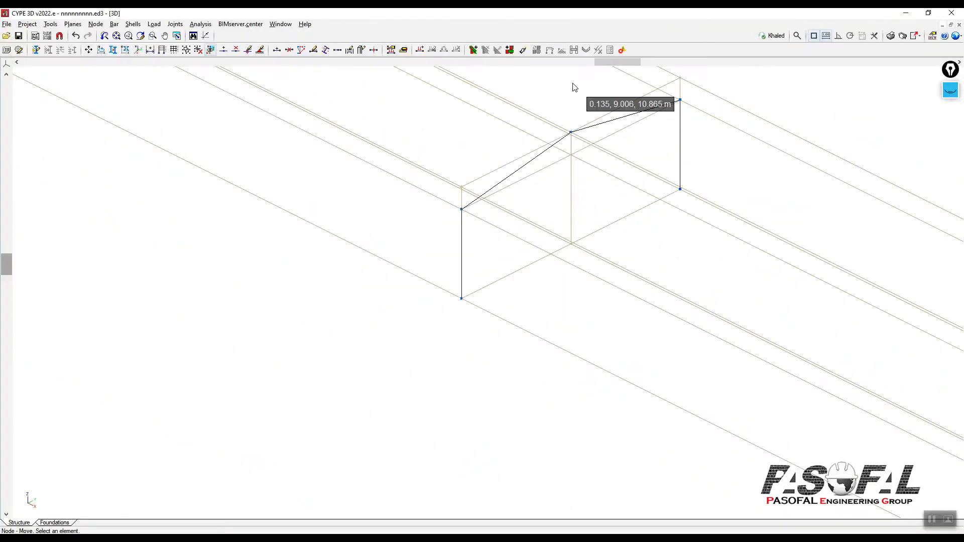
{"action": "left_click", "coordinate": [945, 100]}
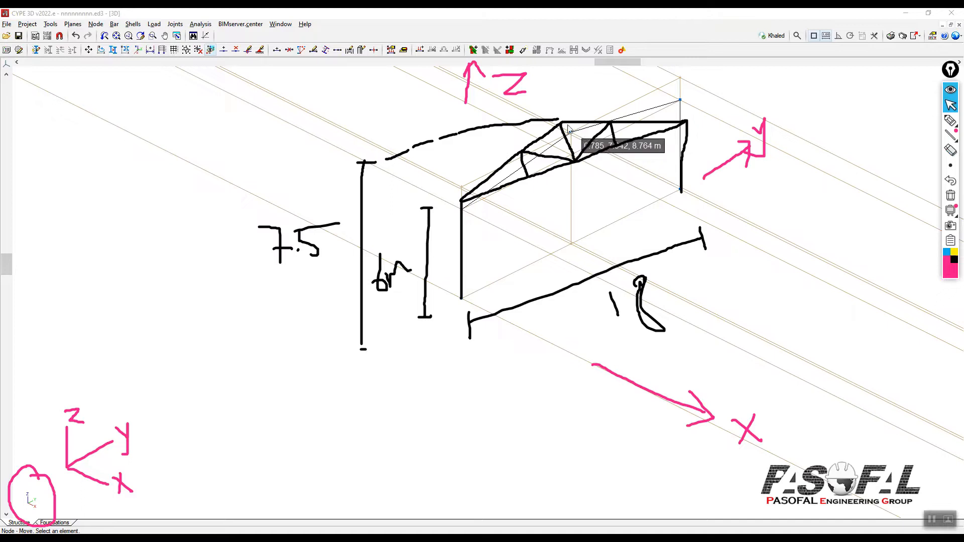
- Clear all the ink annotations drawn over the frame model
{"action": "left_click", "coordinate": [950, 103]}
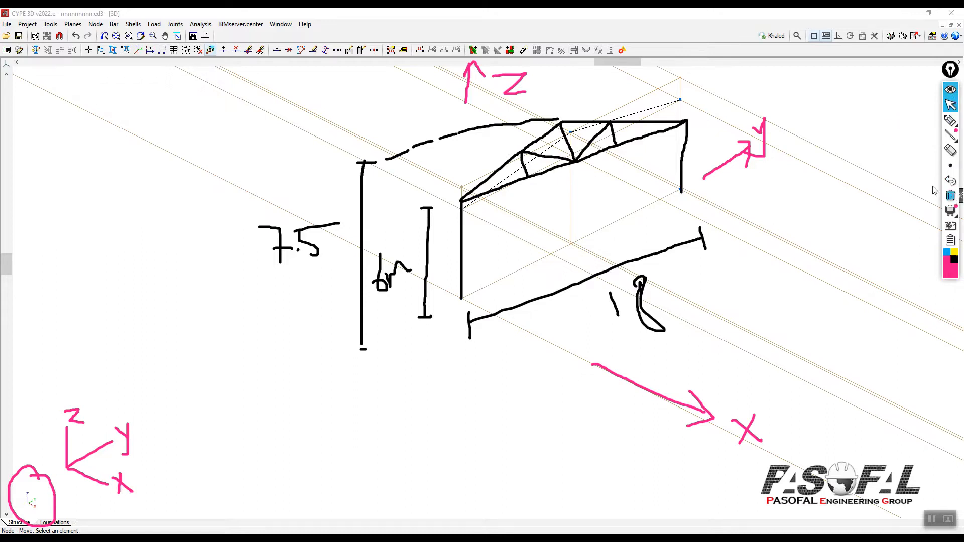
{"action": "left_click", "coordinate": [950, 196]}
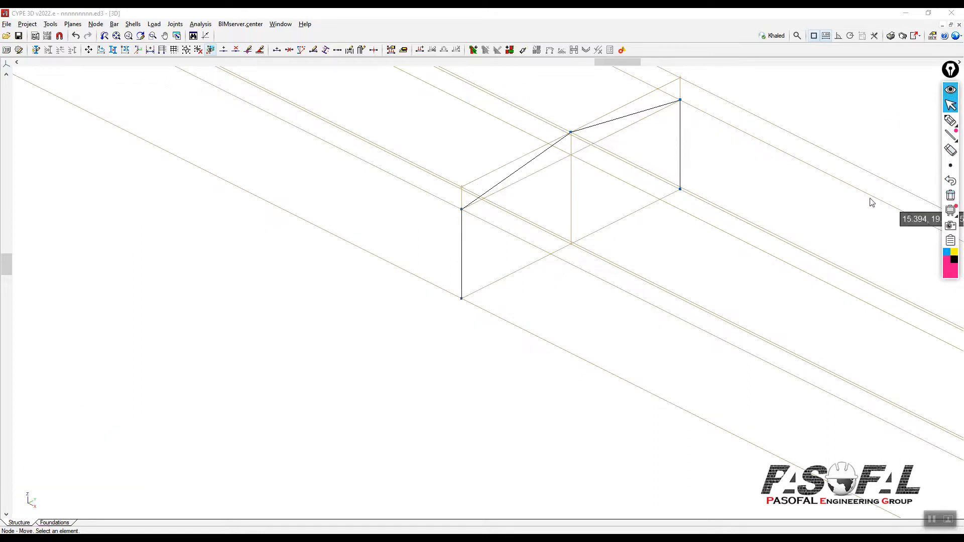
{"action": "scroll", "coordinate": [357, 303], "scroll_direction": "down", "scroll_amount": 2}
{"action": "scroll", "coordinate": [573, 193], "scroll_direction": "up", "scroll_amount": 2}
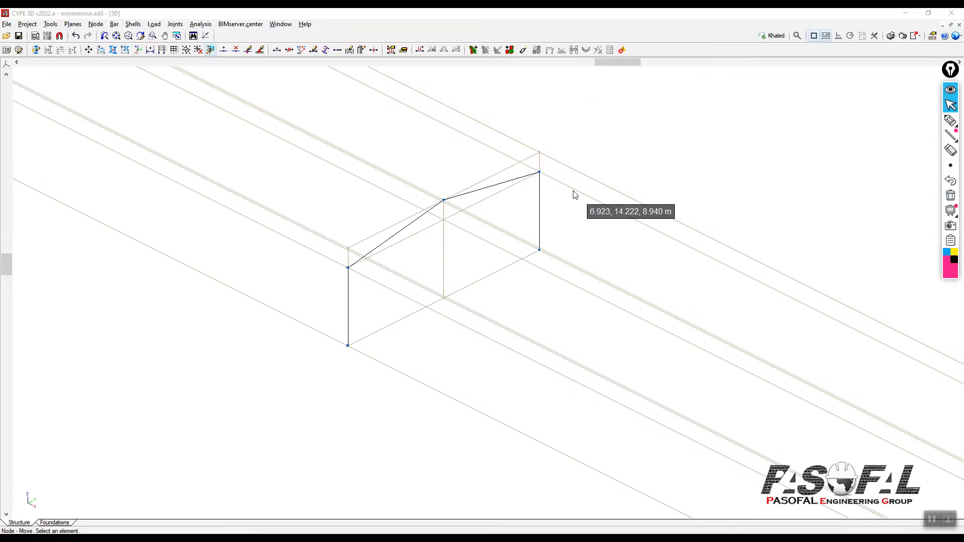
- Switch to the Tutorial 1 job and examine how the chords, verticals and diagonals of its roof trusses are arranged
{"action": "mouse_move", "coordinate": [238, 523]}
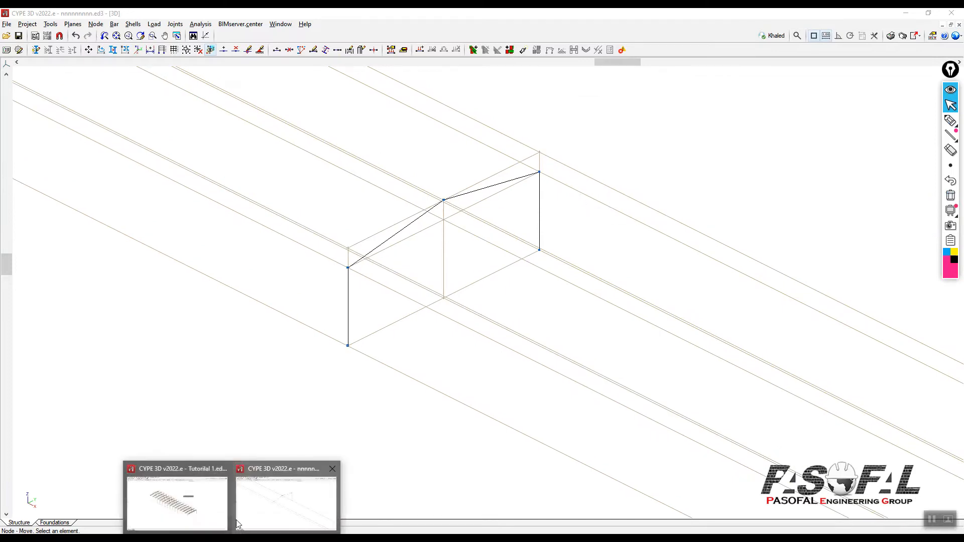
{"action": "left_click", "coordinate": [186, 521]}
{"action": "scroll", "coordinate": [619, 359], "scroll_direction": "up", "scroll_amount": 3}
{"action": "scroll", "coordinate": [617, 357], "scroll_direction": "up", "scroll_amount": 3}
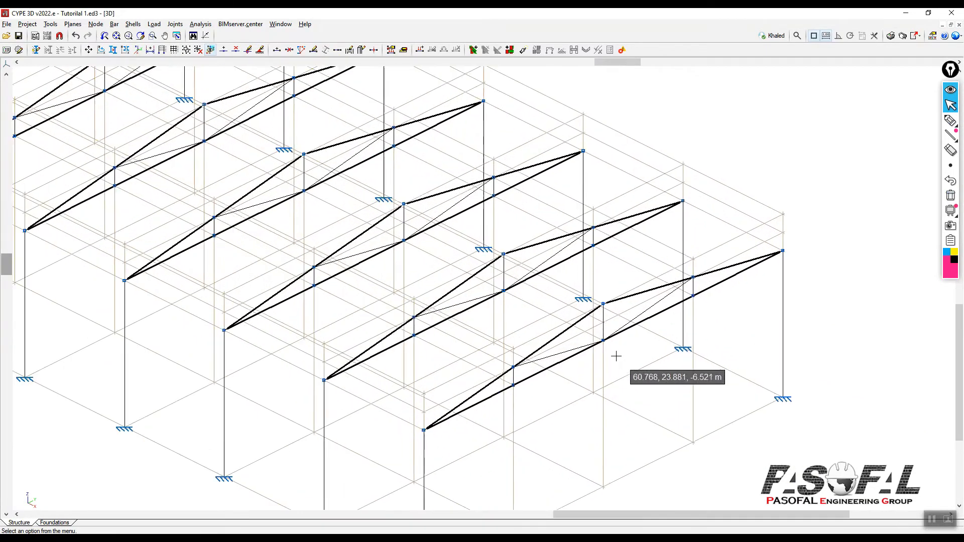
{"action": "scroll", "coordinate": [597, 321], "scroll_direction": "up", "scroll_amount": 3}
{"action": "scroll", "coordinate": [558, 345], "scroll_direction": "up", "scroll_amount": 1}
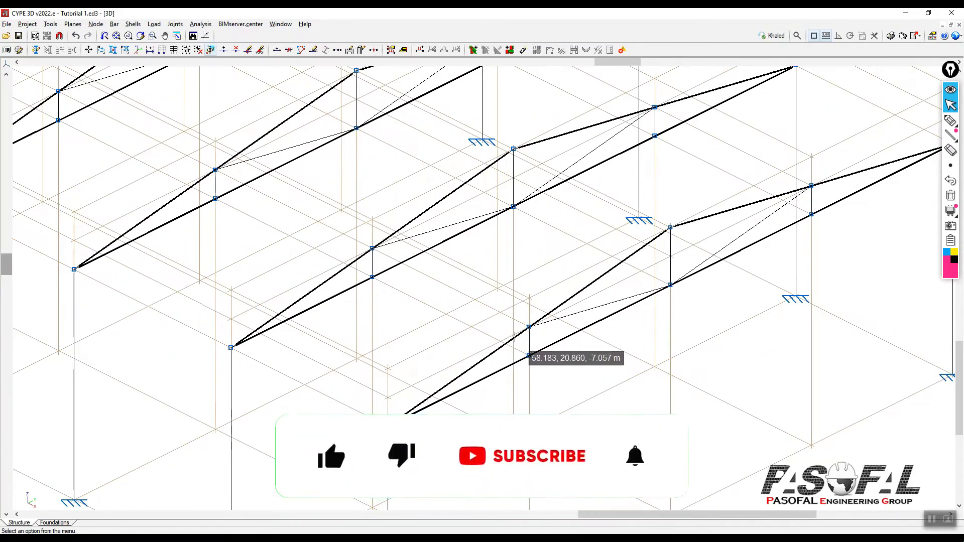
{"action": "scroll", "coordinate": [521, 336], "scroll_direction": "down", "scroll_amount": 2}
{"action": "scroll", "coordinate": [525, 355], "scroll_direction": "up", "scroll_amount": 1}
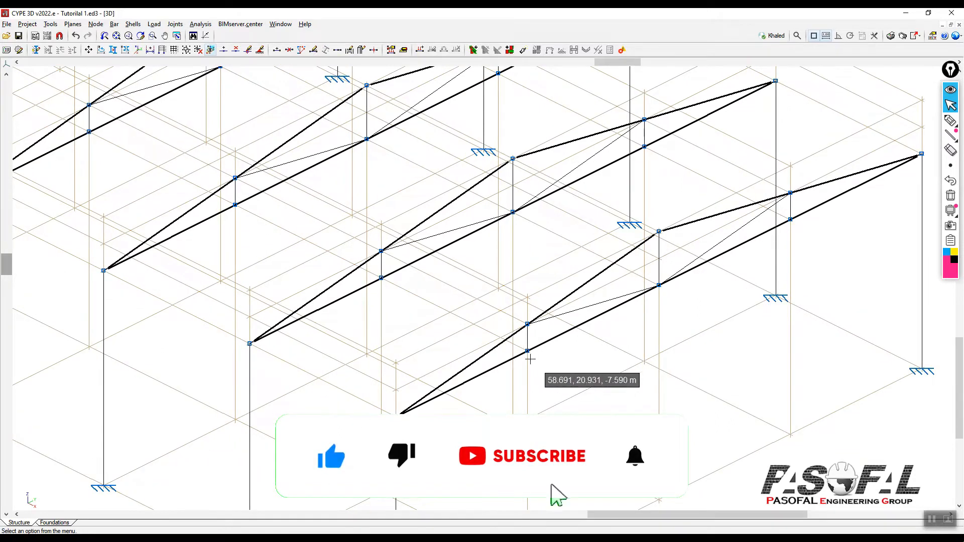
{"action": "scroll", "coordinate": [564, 314], "scroll_direction": "down", "scroll_amount": 1}
{"action": "scroll", "coordinate": [564, 314], "scroll_direction": "down", "scroll_amount": 3}
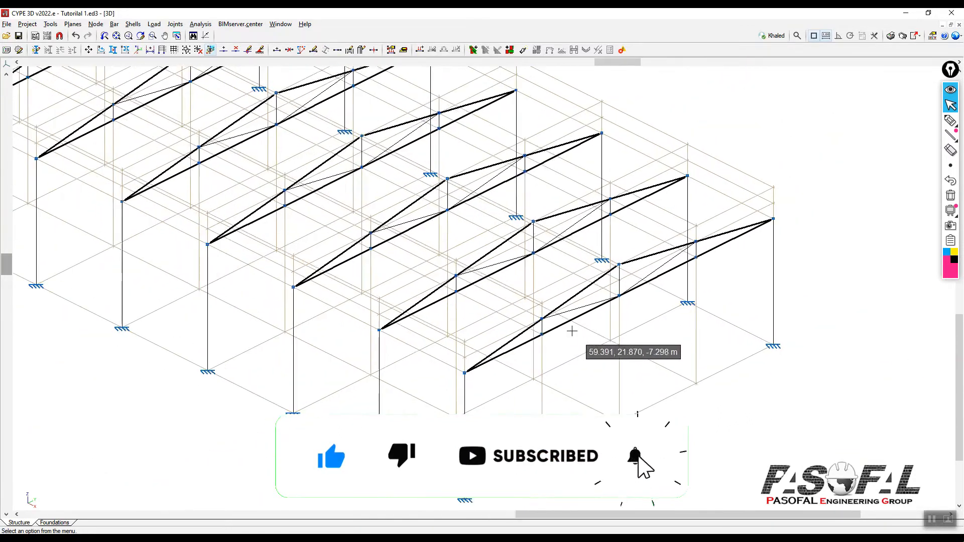
{"action": "scroll", "coordinate": [536, 370], "scroll_direction": "up", "scroll_amount": 3}
{"action": "scroll", "coordinate": [565, 327], "scroll_direction": "down", "scroll_amount": 1}
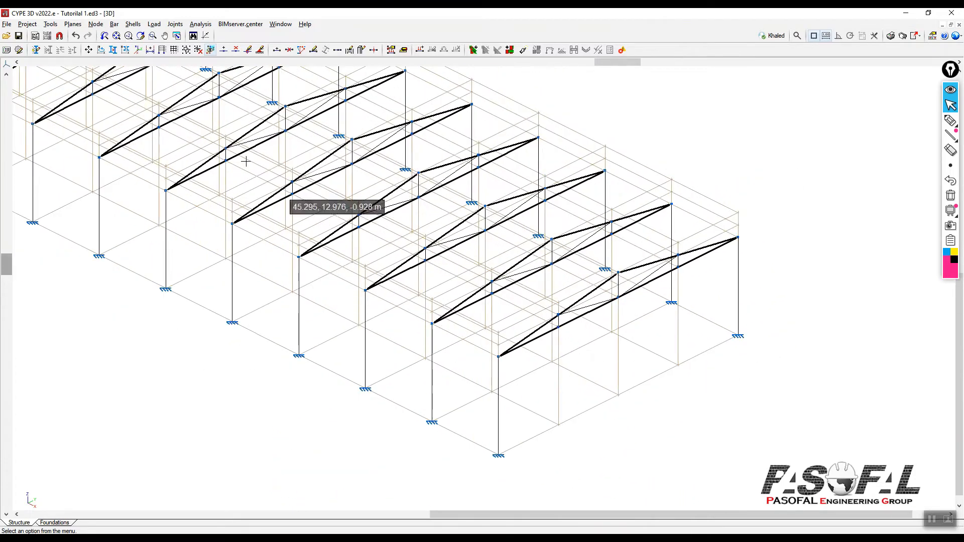
- Show the generic dimensions of the Tutorial 1 model and examine the panel spacing along the end truss
{"action": "left_click", "coordinate": [73, 25]}
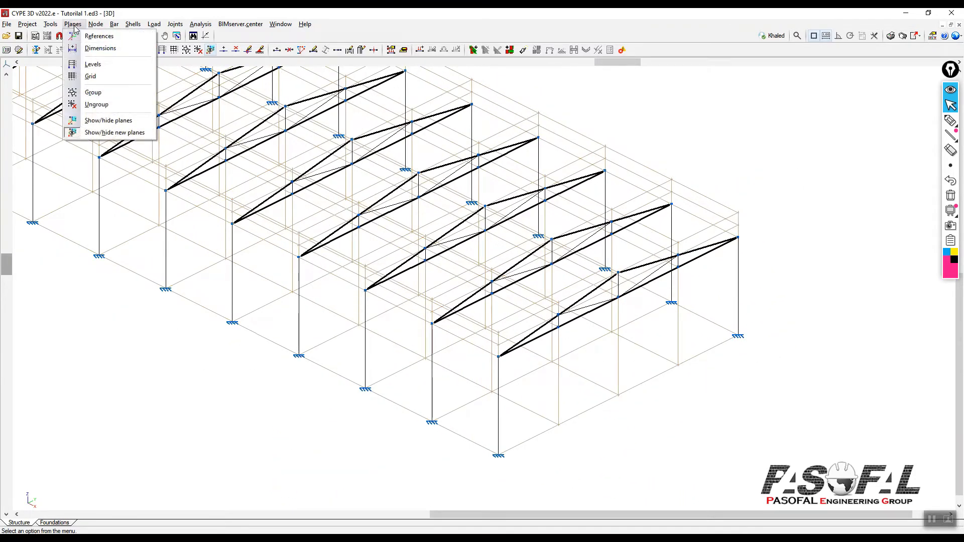
{"action": "left_click", "coordinate": [95, 48]}
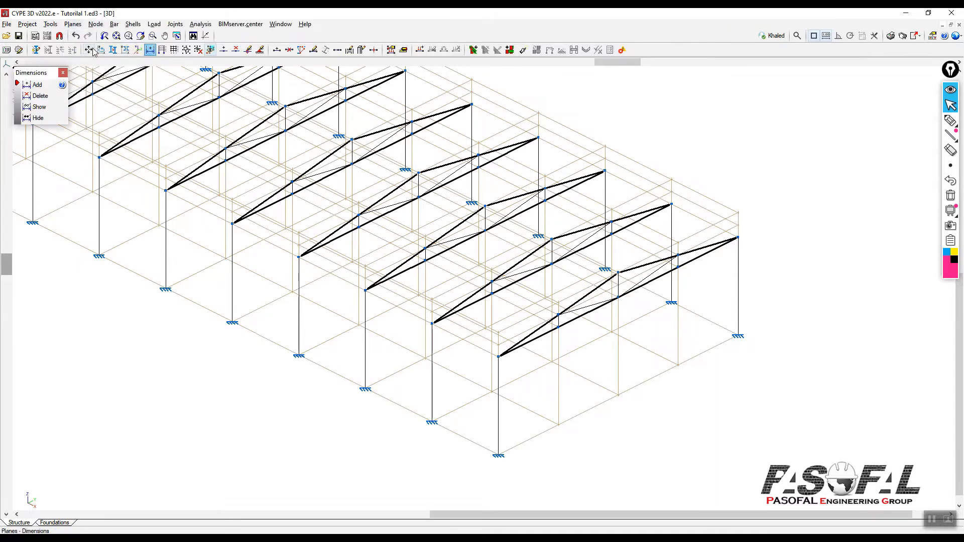
{"action": "left_click", "coordinate": [36, 107]}
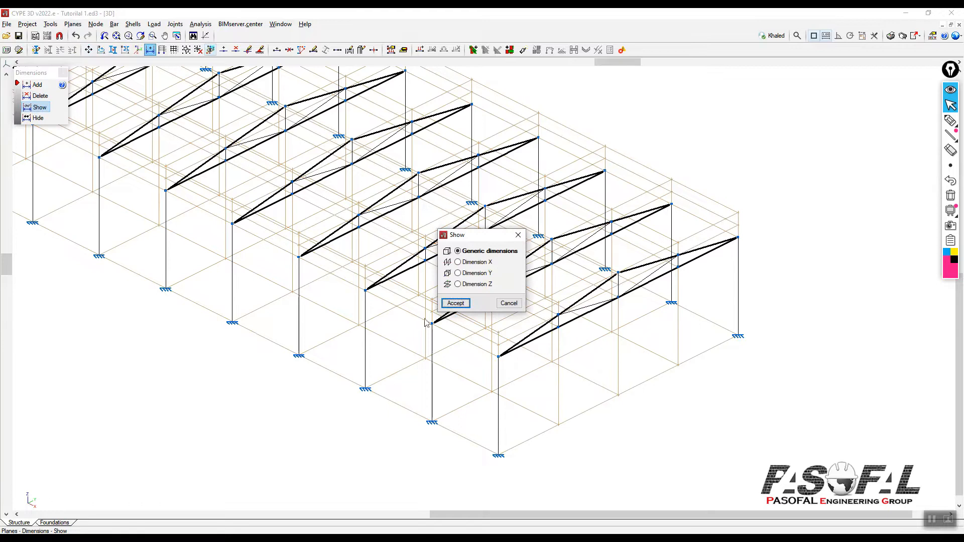
{"action": "left_click", "coordinate": [455, 303]}
{"action": "scroll", "coordinate": [566, 457], "scroll_direction": "up", "scroll_amount": 2}
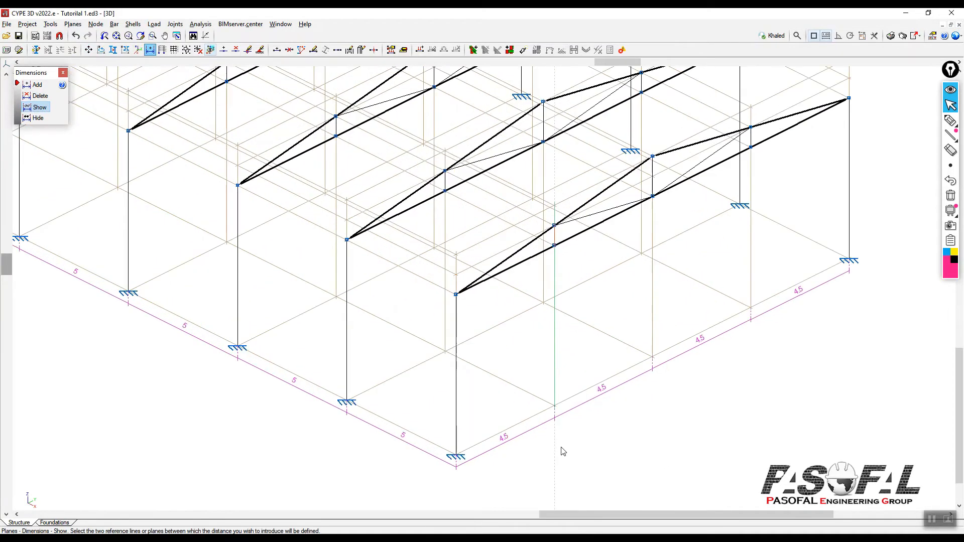
{"action": "scroll", "coordinate": [548, 317], "scroll_direction": "up", "scroll_amount": 1}
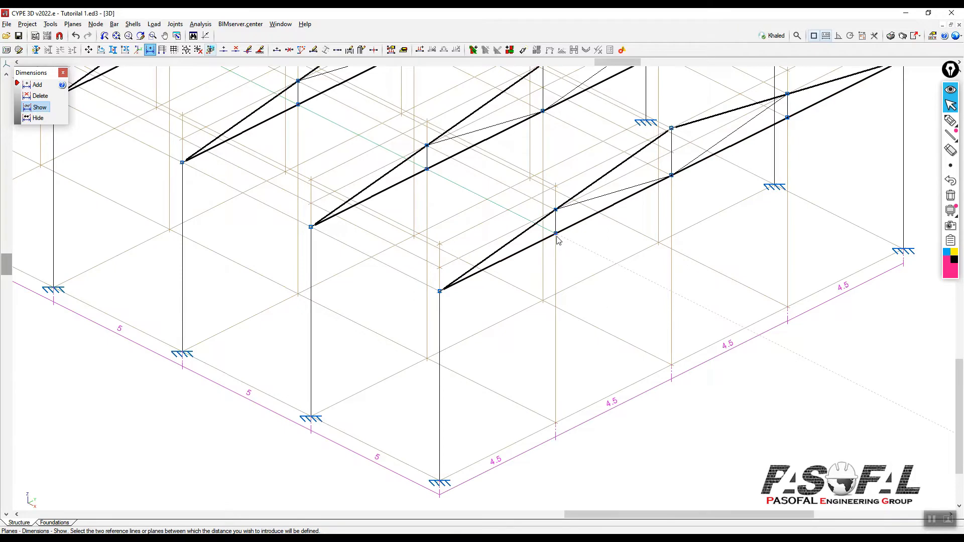
{"action": "scroll", "coordinate": [733, 297], "scroll_direction": "down", "scroll_amount": 2}
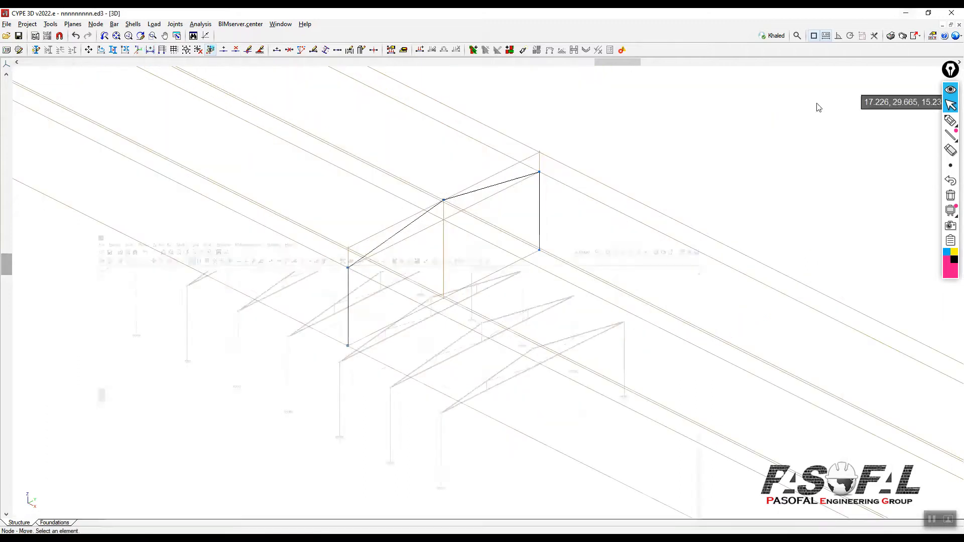
- Draw the 18 m bottom chord bar in the new frame, from the first column top to the opposite one at 0, 18, 6
{"action": "scroll", "coordinate": [382, 311], "scroll_direction": "up", "scroll_amount": 2}
{"action": "scroll", "coordinate": [398, 300], "scroll_direction": "down", "scroll_amount": 1}
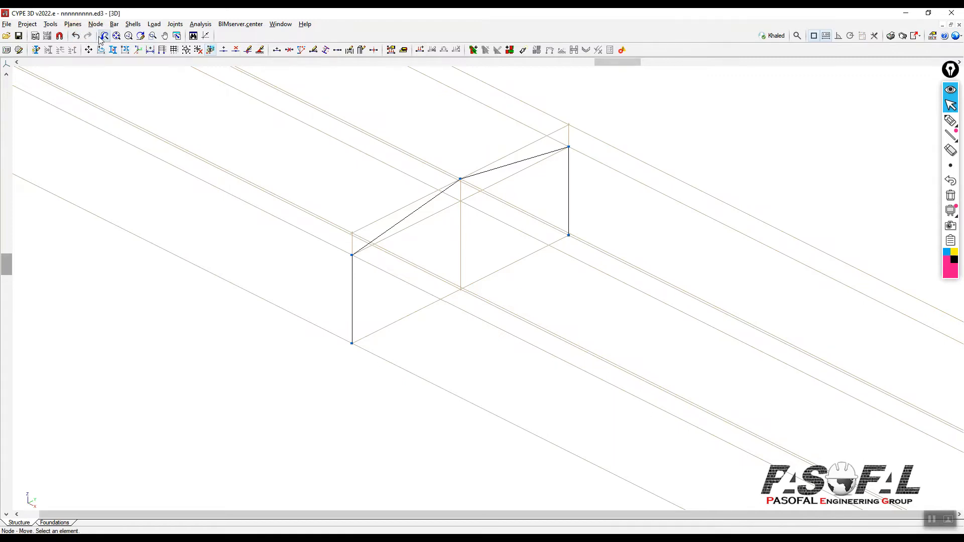
{"action": "left_click", "coordinate": [118, 25]}
{"action": "left_click", "coordinate": [125, 34]}
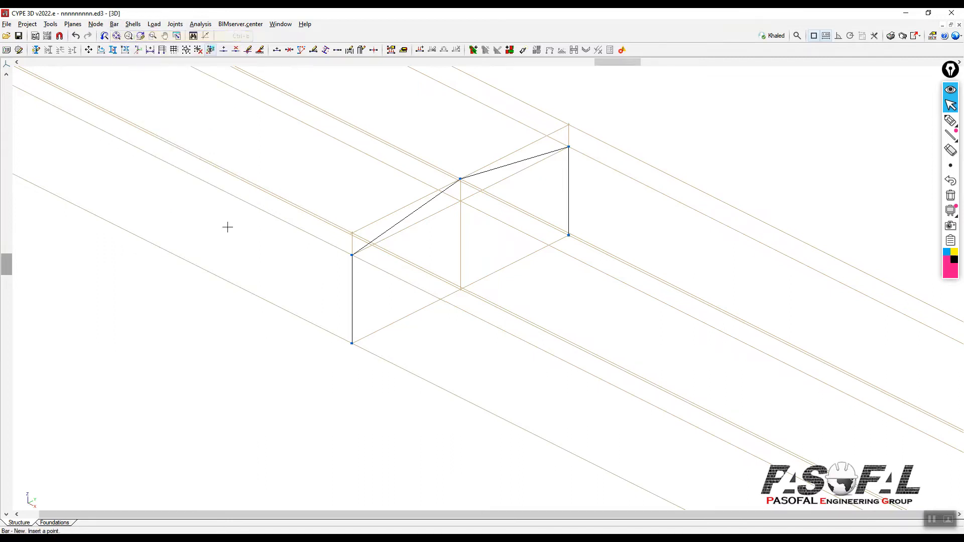
{"action": "left_click", "coordinate": [352, 254]}
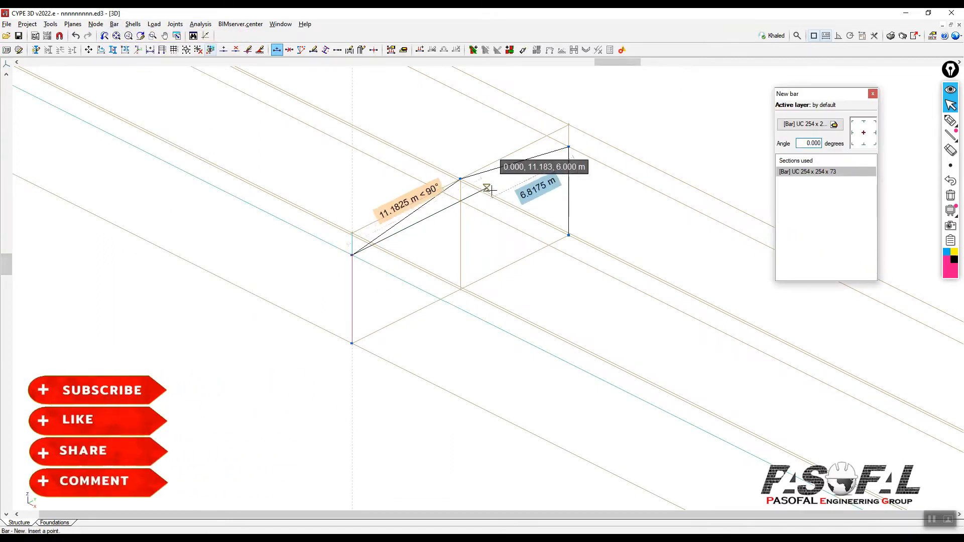
{"action": "scroll", "coordinate": [568, 148], "scroll_direction": "up", "scroll_amount": 3}
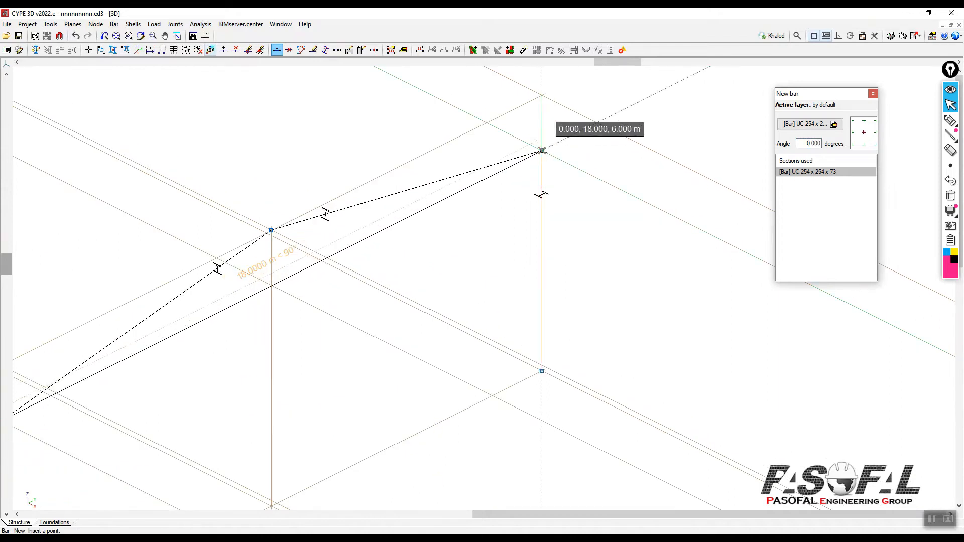
{"action": "left_click", "coordinate": [541, 149]}
{"action": "scroll", "coordinate": [592, 146], "scroll_direction": "down", "scroll_amount": 5}
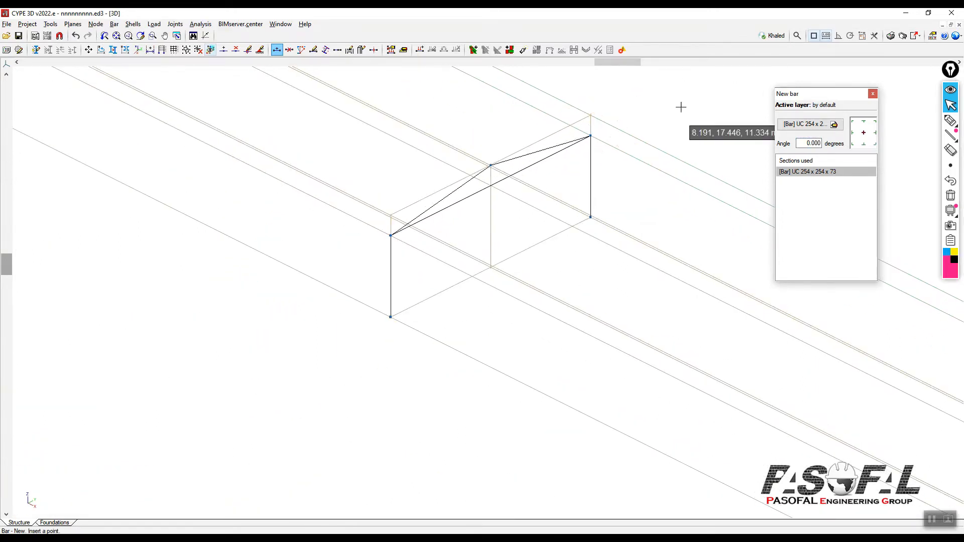
- Insert a new node on the bottom chord, 4.5 m from the top of the first column
{"action": "scroll", "coordinate": [645, 135], "scroll_direction": "up", "scroll_amount": 1}
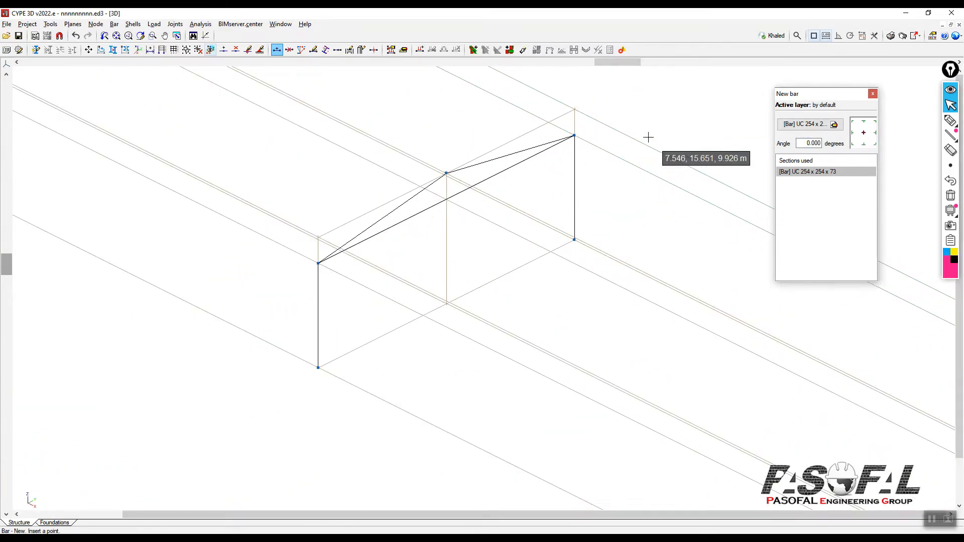
{"action": "left_click", "coordinate": [96, 24]}
{"action": "left_click", "coordinate": [113, 43]}
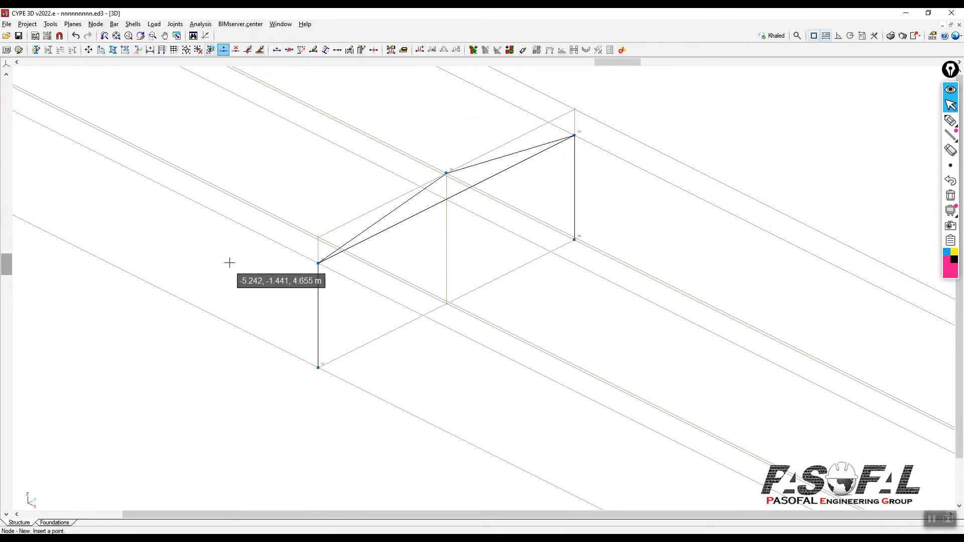
{"action": "scroll", "coordinate": [345, 261], "scroll_direction": "up", "scroll_amount": 1}
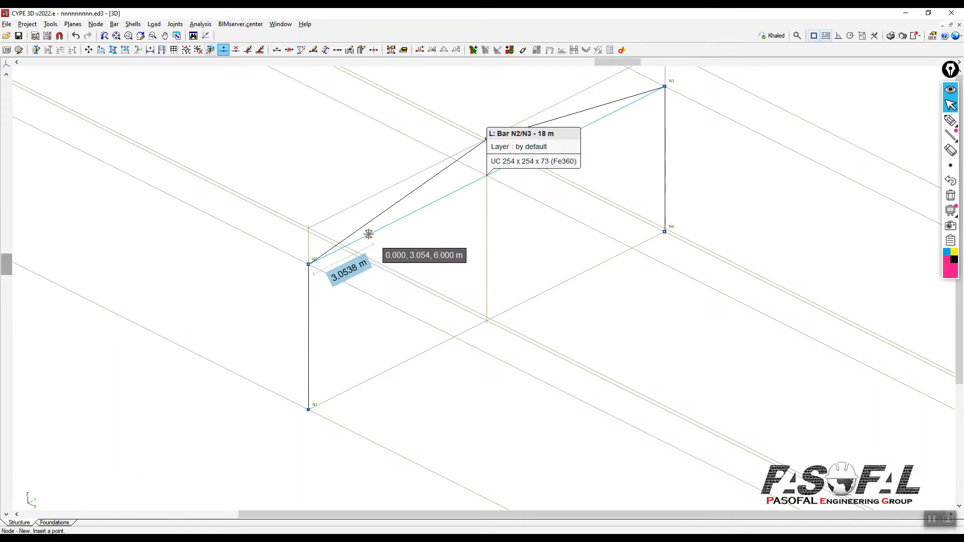
{"action": "left_click", "coordinate": [369, 234]}
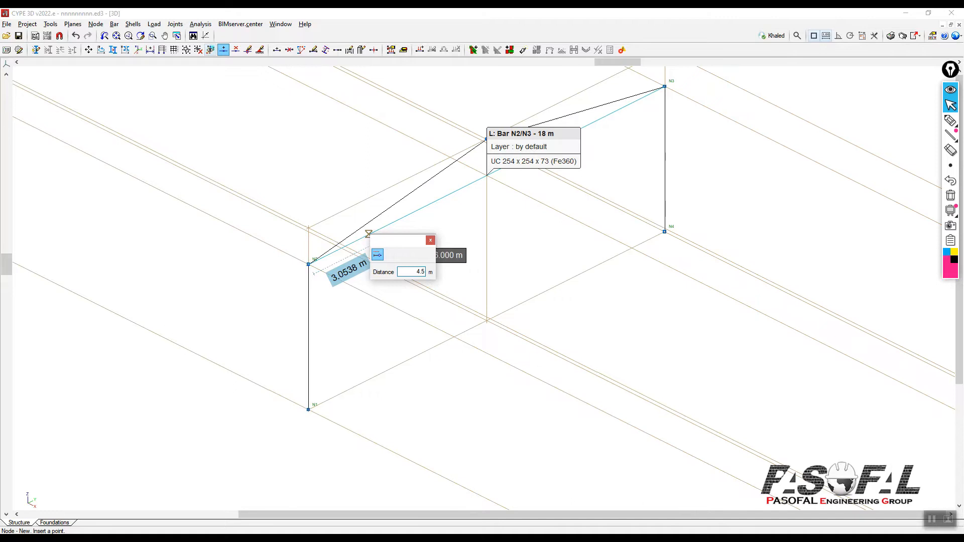
{"action": "key", "text": "Return"}
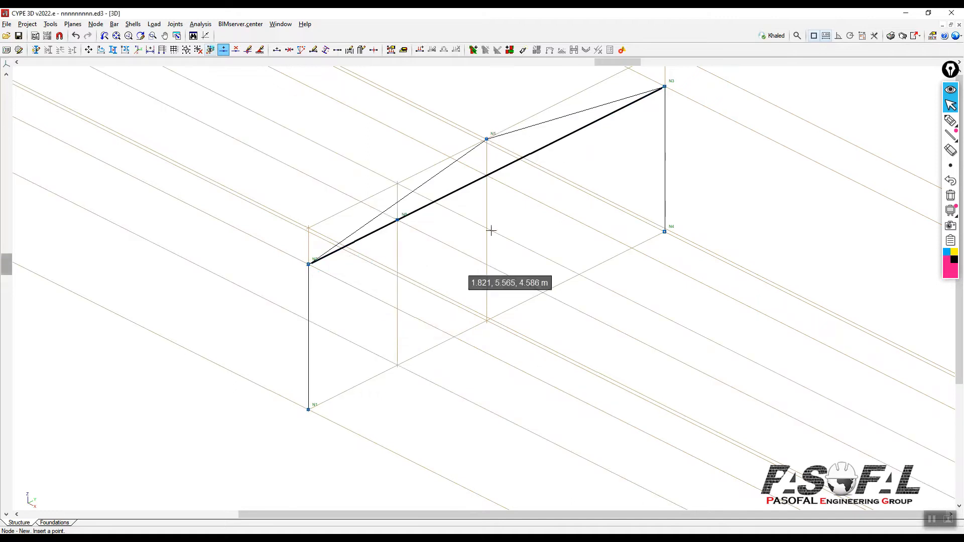
- Insert another node on the bottom chord, 4.5 m from the top of the second column, N3
{"action": "scroll", "coordinate": [669, 89], "scroll_direction": "up", "scroll_amount": 2}
{"action": "scroll", "coordinate": [663, 86], "scroll_direction": "up", "scroll_amount": 2}
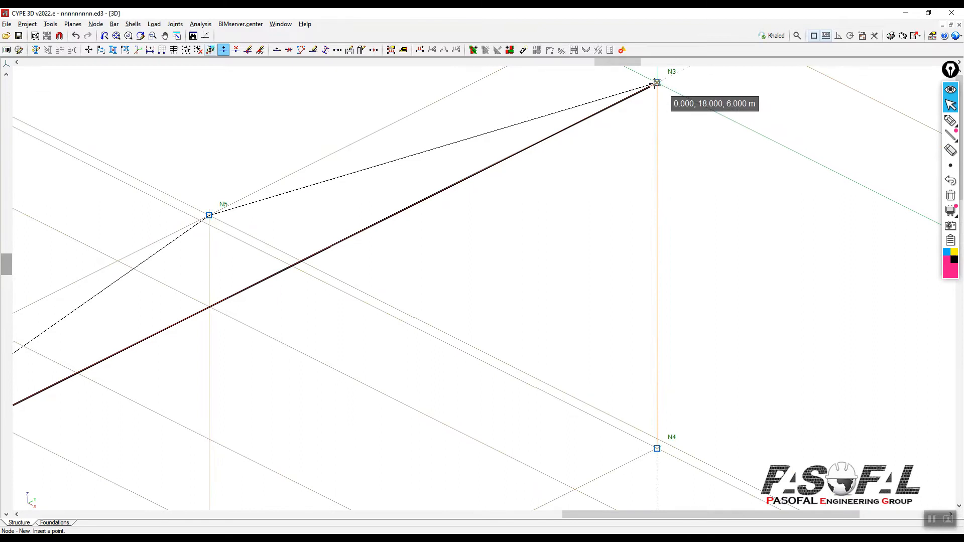
{"action": "left_click", "coordinate": [518, 156]}
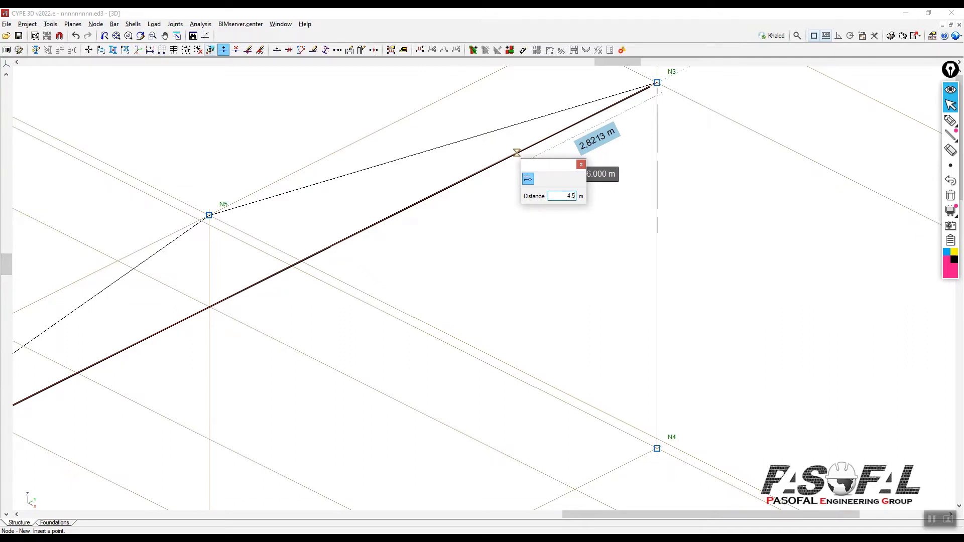
{"action": "key", "text": "Return"}
{"action": "scroll", "coordinate": [514, 200], "scroll_direction": "down", "scroll_amount": 5}
{"action": "scroll", "coordinate": [397, 317], "scroll_direction": "up", "scroll_amount": 1}
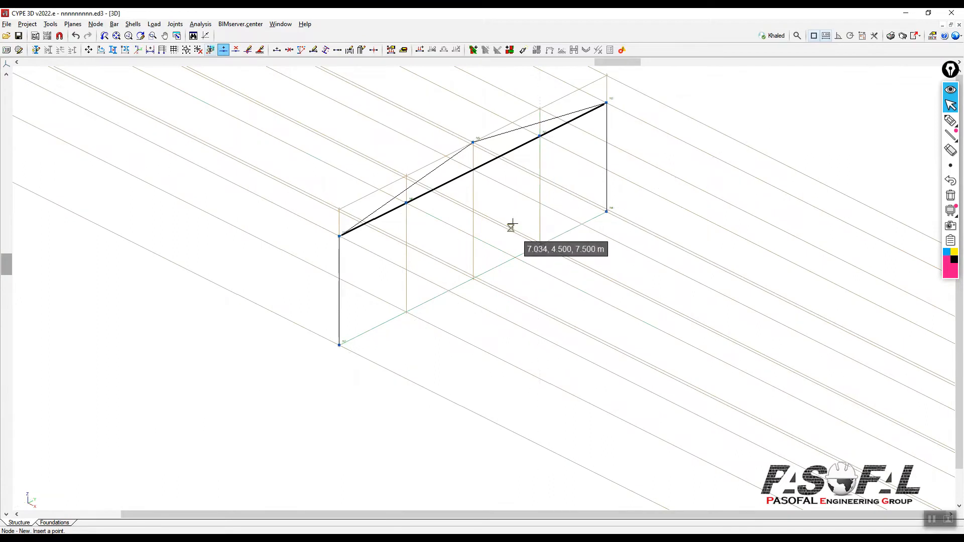
- Draw a 0.75 m vertical bar from node N6 up to the rafter, continuing diagonally down to the bottom chord's midpoint at 0, 9, 6
{"action": "scroll", "coordinate": [193, 308], "scroll_direction": "up", "scroll_amount": 6}
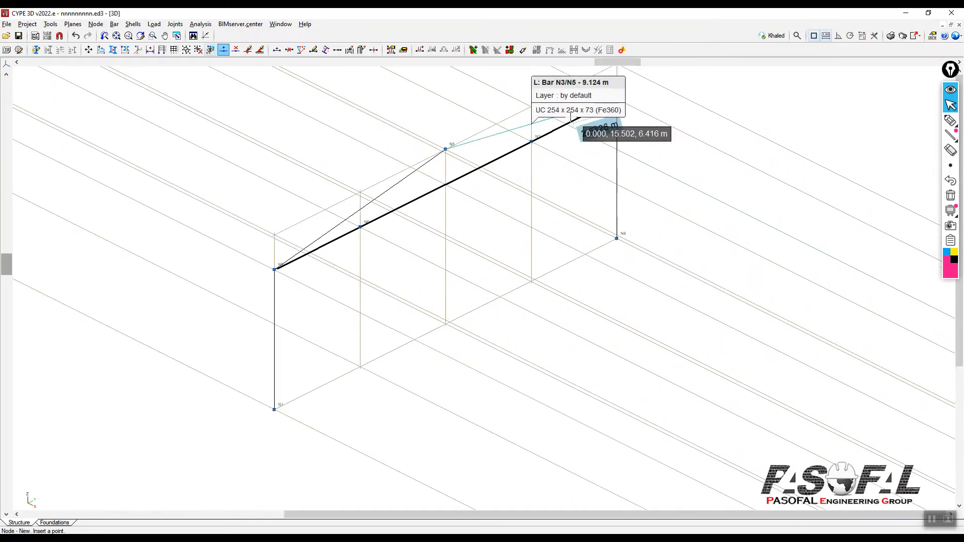
{"action": "scroll", "coordinate": [347, 269], "scroll_direction": "up", "scroll_amount": 1}
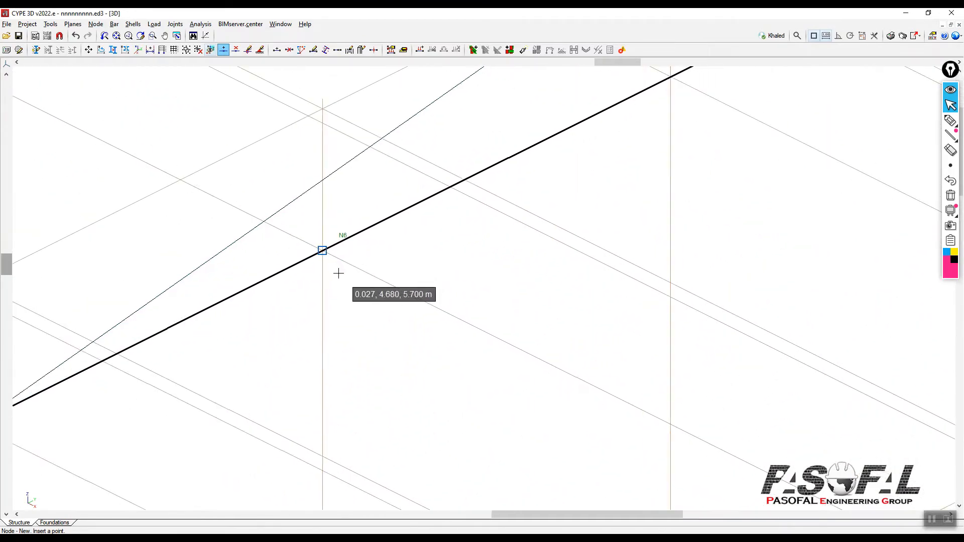
{"action": "scroll", "coordinate": [344, 278], "scroll_direction": "down", "scroll_amount": 3}
{"action": "scroll", "coordinate": [344, 279], "scroll_direction": "up", "scroll_amount": 2}
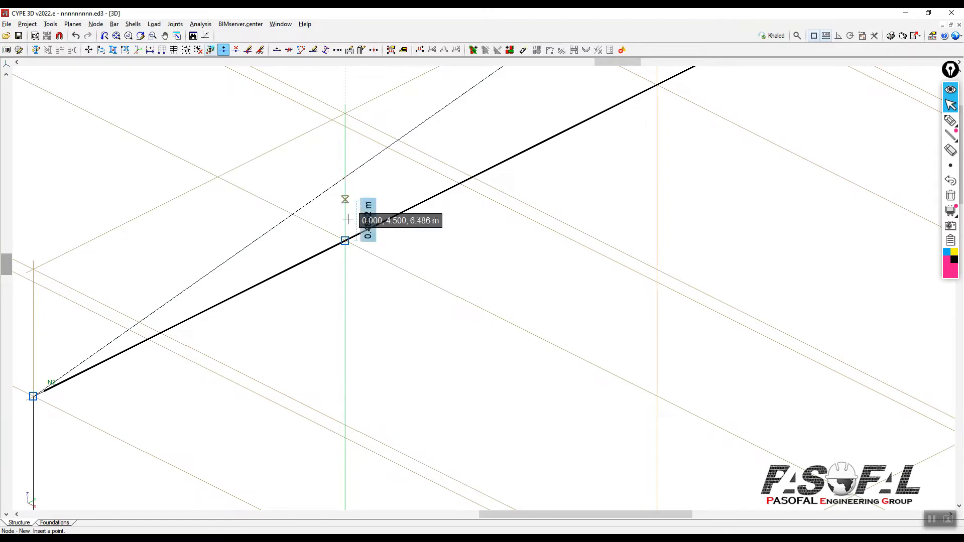
{"action": "scroll", "coordinate": [344, 198], "scroll_direction": "down", "scroll_amount": 4}
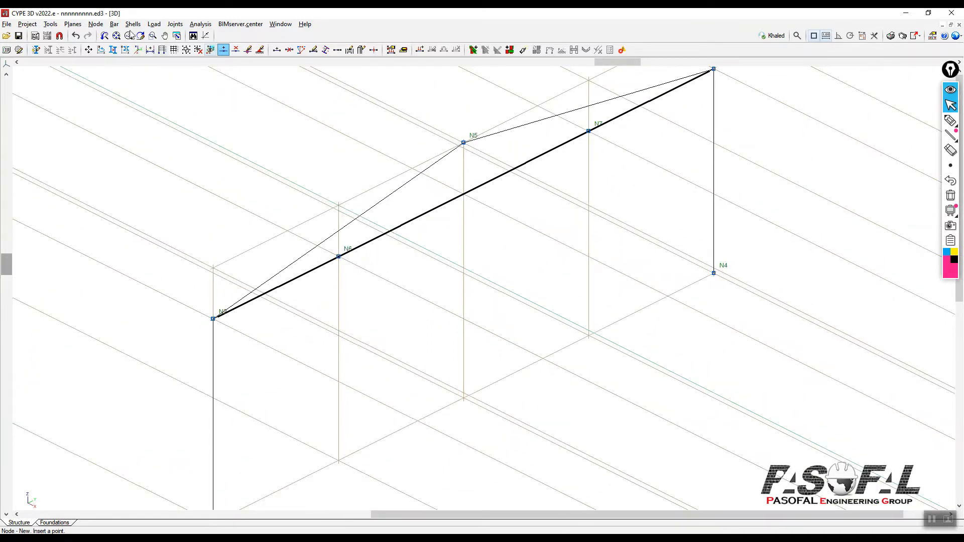
{"action": "left_click", "coordinate": [117, 25]}
{"action": "left_click", "coordinate": [131, 36]}
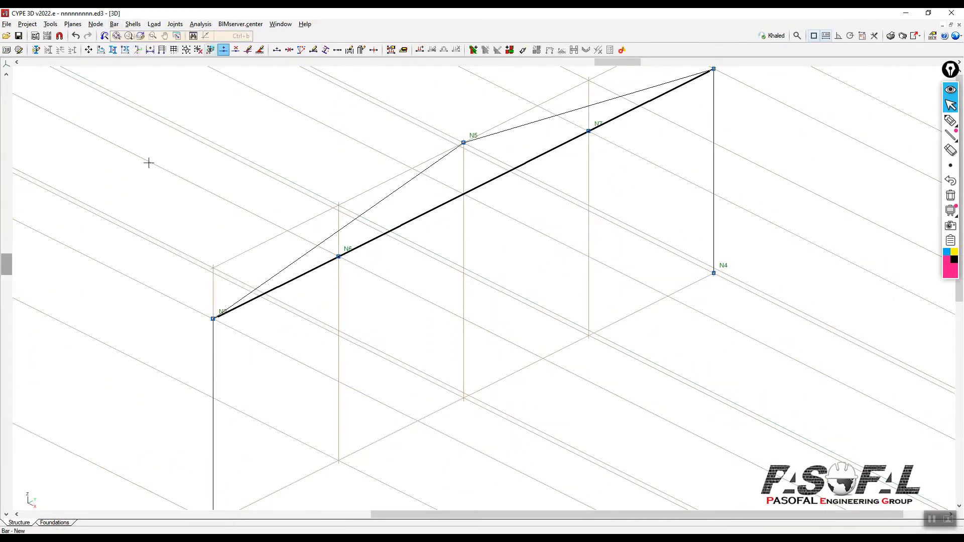
{"action": "scroll", "coordinate": [338, 266], "scroll_direction": "up", "scroll_amount": 2}
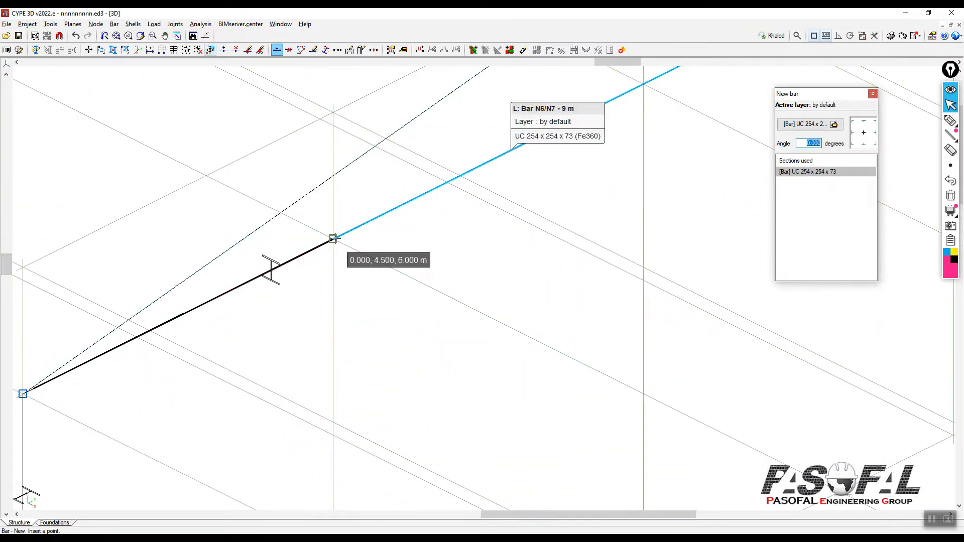
{"action": "left_click", "coordinate": [333, 239]}
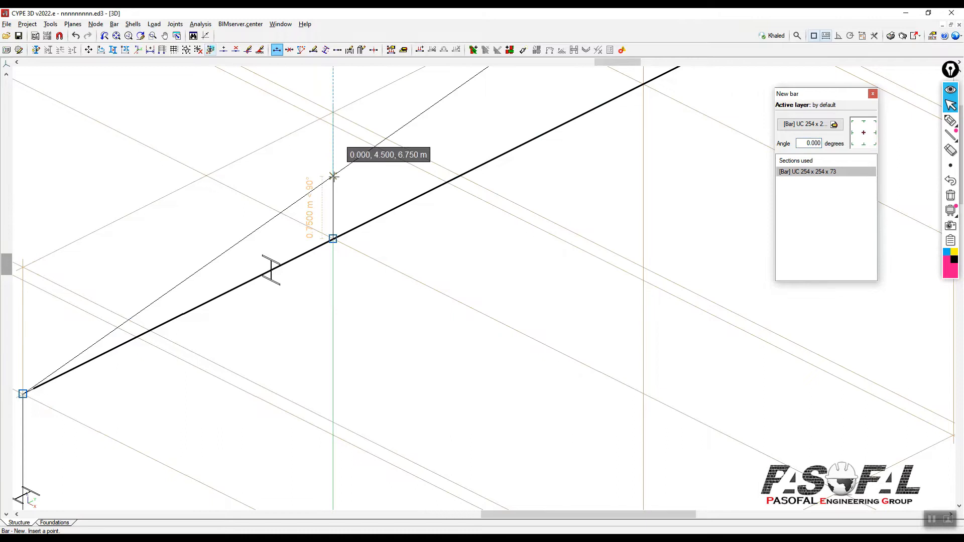
{"action": "scroll", "coordinate": [349, 196], "scroll_direction": "down", "scroll_amount": 4}
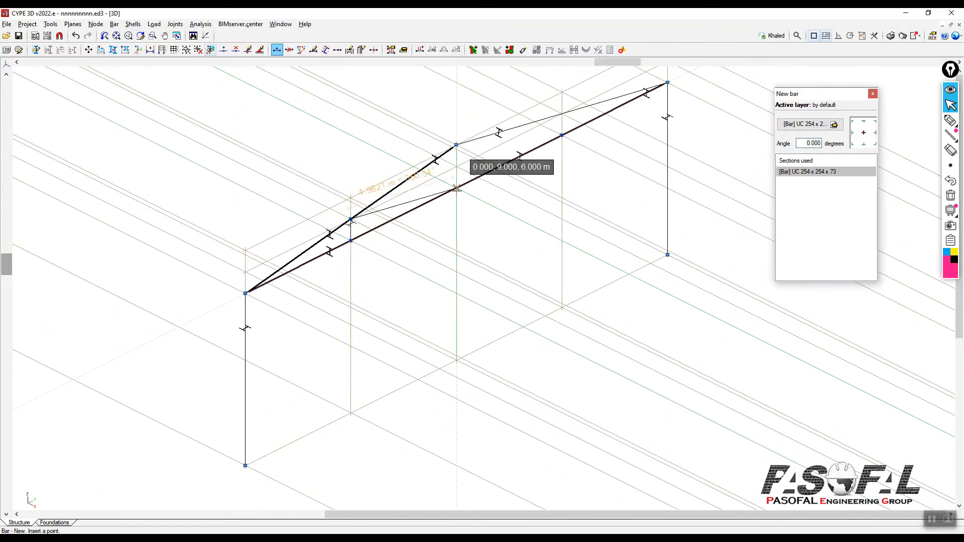
{"action": "left_click", "coordinate": [456, 188]}
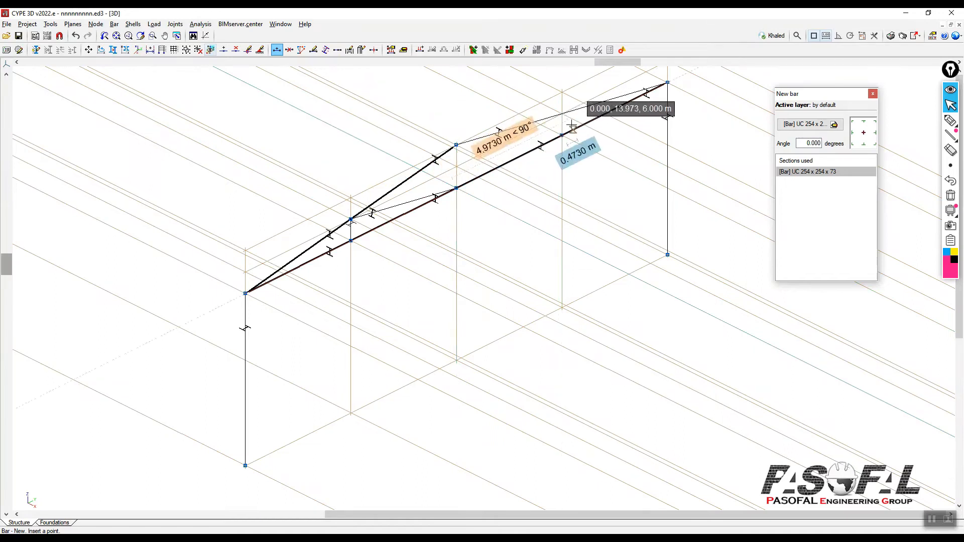
- Continue the web bars diagonally up to the second rafter above N7 and vertically down to N7 at 0, 13.5, 6
{"action": "scroll", "coordinate": [569, 116], "scroll_direction": "up", "scroll_amount": 5}
{"action": "left_click", "coordinate": [545, 113]}
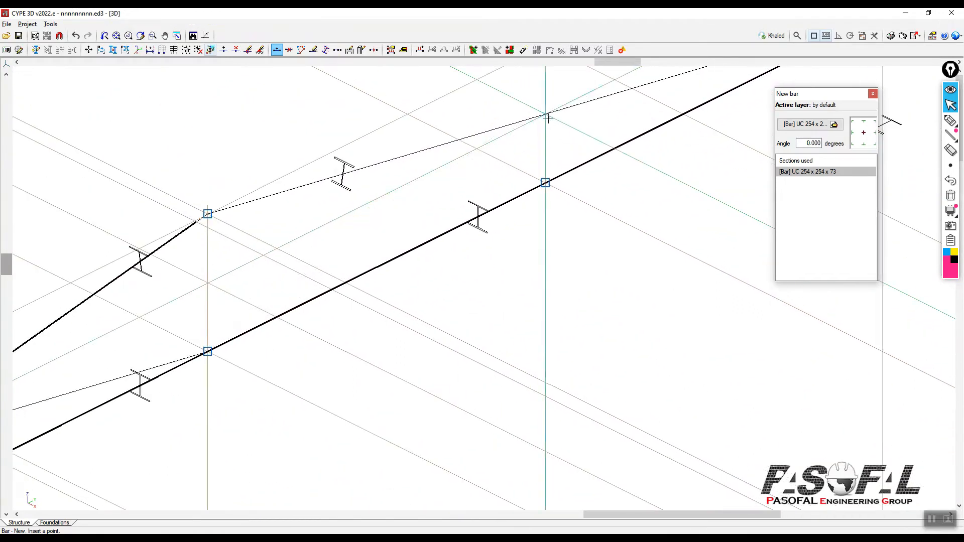
{"action": "scroll", "coordinate": [398, 218], "scroll_direction": "down", "scroll_amount": 3}
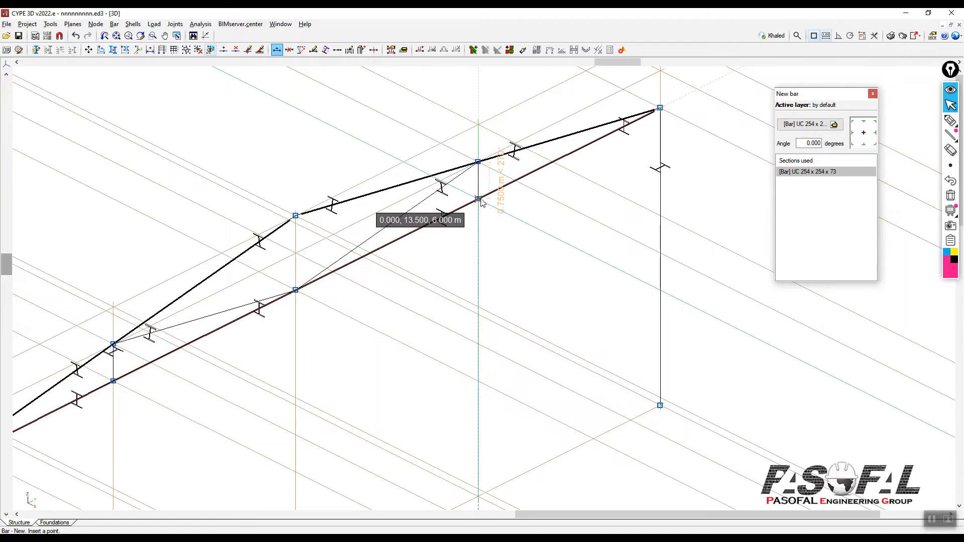
{"action": "left_click", "coordinate": [480, 200]}
{"action": "right_click", "coordinate": [481, 201]}
- Open a 3D view of the structure and orbit it to examine the truss web bars
{"action": "scroll", "coordinate": [556, 161], "scroll_direction": "down", "scroll_amount": 3}
{"action": "scroll", "coordinate": [303, 286], "scroll_direction": "up", "scroll_amount": 2}
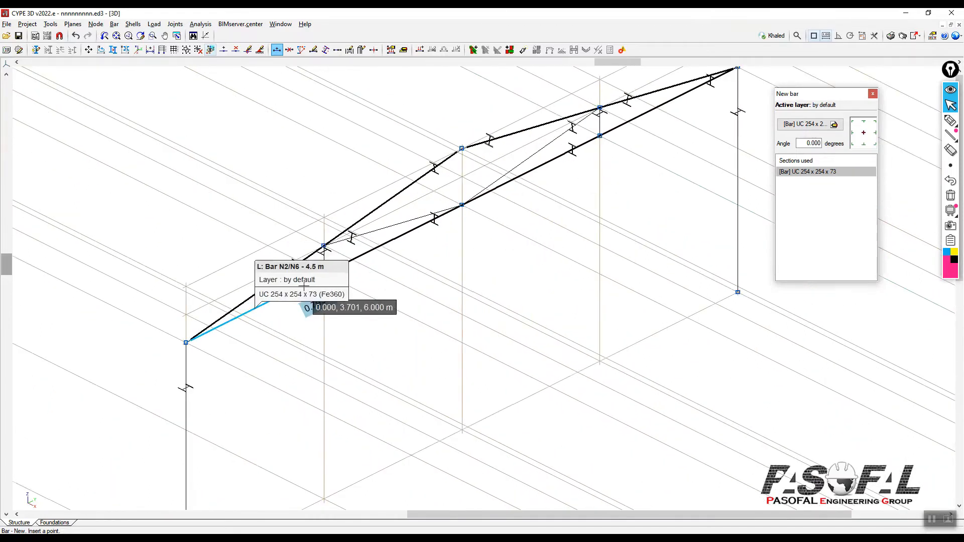
{"action": "scroll", "coordinate": [304, 285], "scroll_direction": "up", "scroll_amount": 3}
{"action": "scroll", "coordinate": [308, 233], "scroll_direction": "down", "scroll_amount": 4}
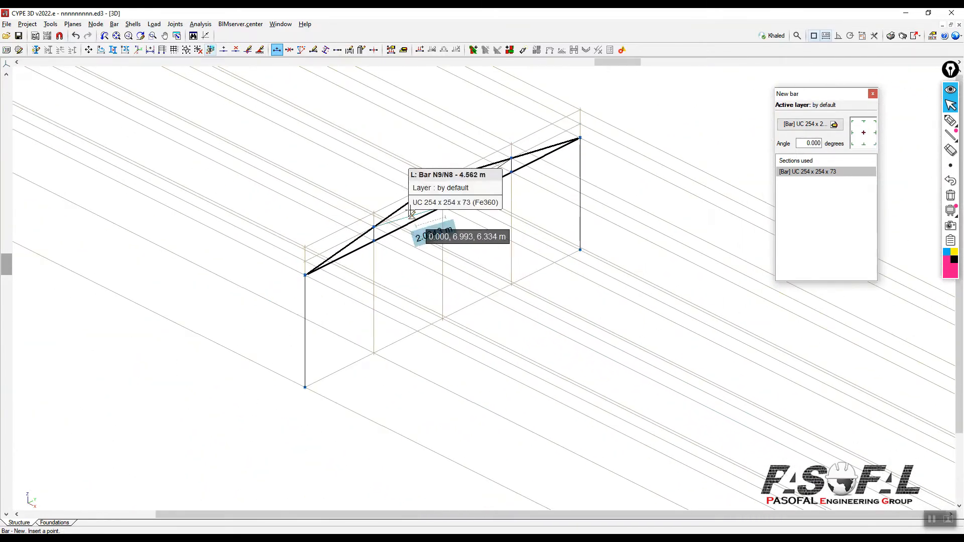
{"action": "scroll", "coordinate": [504, 280], "scroll_direction": "down", "scroll_amount": 3}
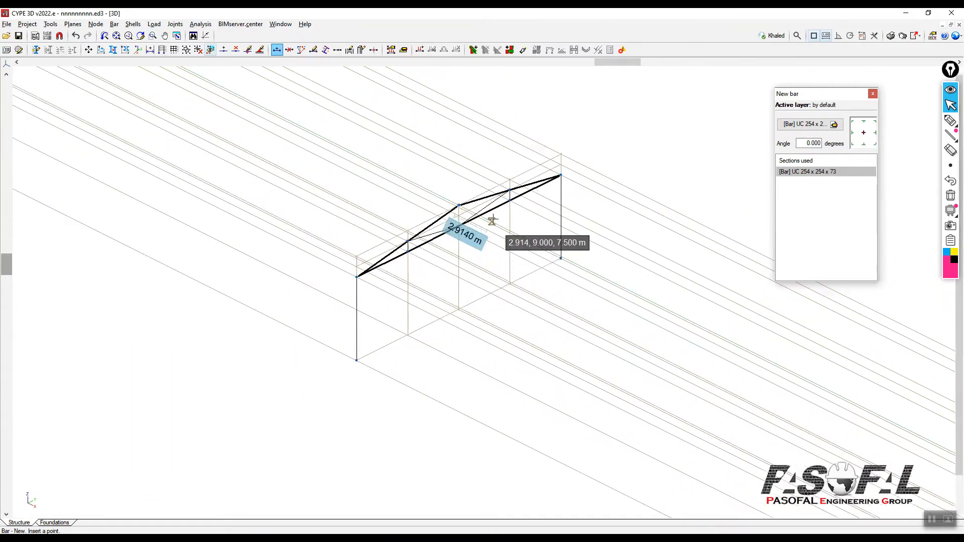
{"action": "scroll", "coordinate": [492, 220], "scroll_direction": "up", "scroll_amount": 1}
{"action": "left_click", "coordinate": [55, 26]}
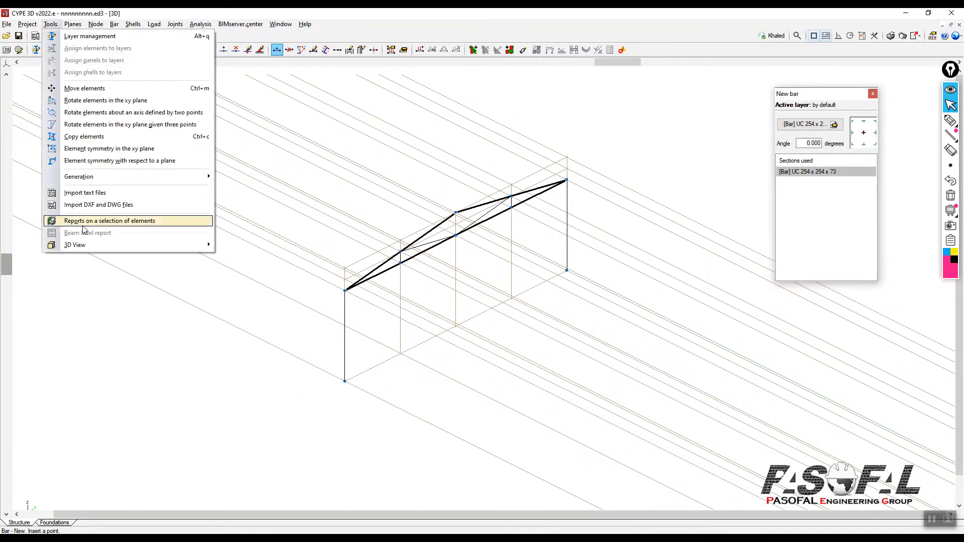
{"action": "mouse_move", "coordinate": [79, 245]}
{"action": "left_click", "coordinate": [253, 245]}
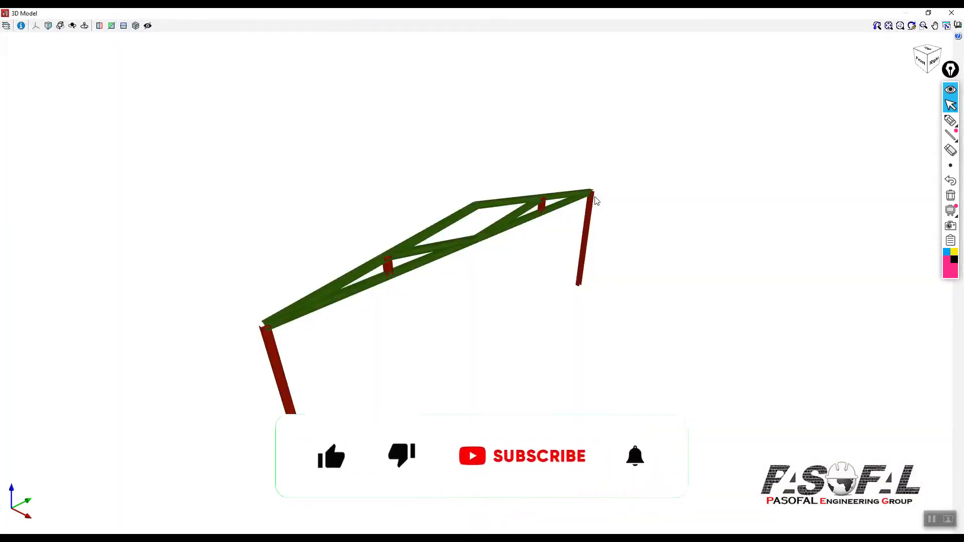
{"action": "mouse_move", "coordinate": [484, 278]}
{"action": "left_mouse_down"}
{"action": "mouse_move", "coordinate": [497, 239]}
{"action": "mouse_move", "coordinate": [488, 274]}
{"action": "left_mouse_up"}
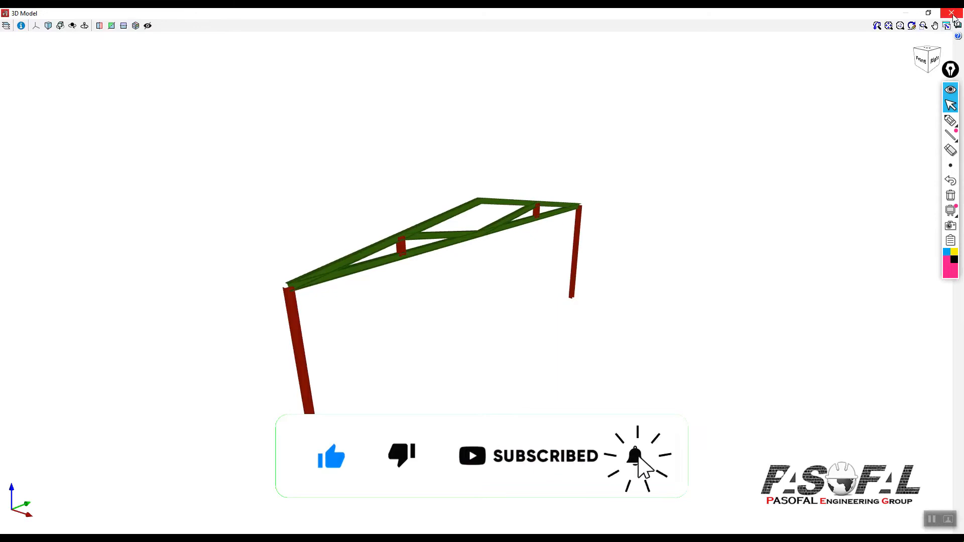
- Switch to the Tutorial 1 model to examine its truss web layout, return to the new job and close its 3D view
{"action": "left_click", "coordinate": [308, 537]}
{"action": "left_click", "coordinate": [194, 508]}
{"action": "scroll", "coordinate": [709, 225], "scroll_direction": "up", "scroll_amount": 2}
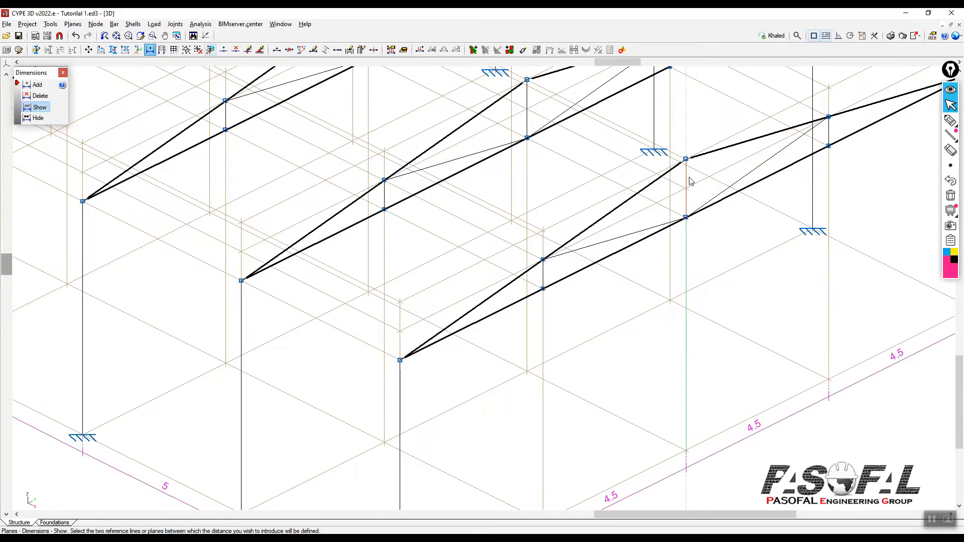
{"action": "scroll", "coordinate": [686, 181], "scroll_direction": "down", "scroll_amount": 4}
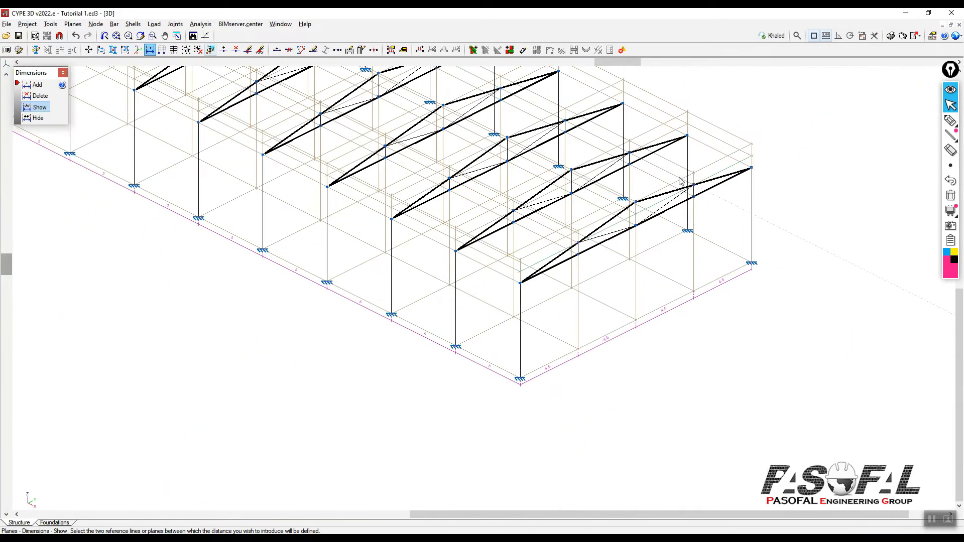
{"action": "left_click", "coordinate": [906, 18]}
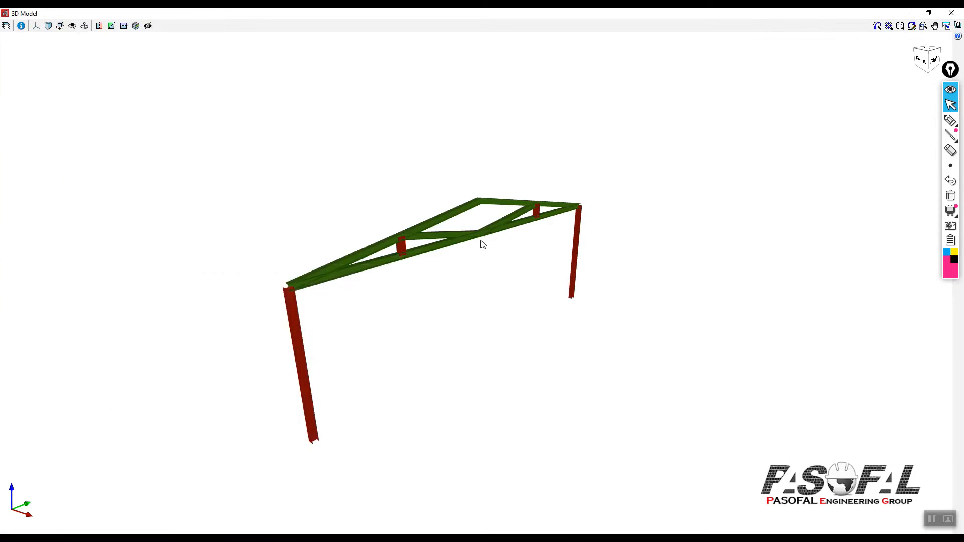
{"action": "left_click", "coordinate": [953, 15]}
- Draw a vertical bar between the bottom chord's midpoint at 0, 9, 6 and the ridge node N5
{"action": "left_click", "coordinate": [119, 26]}
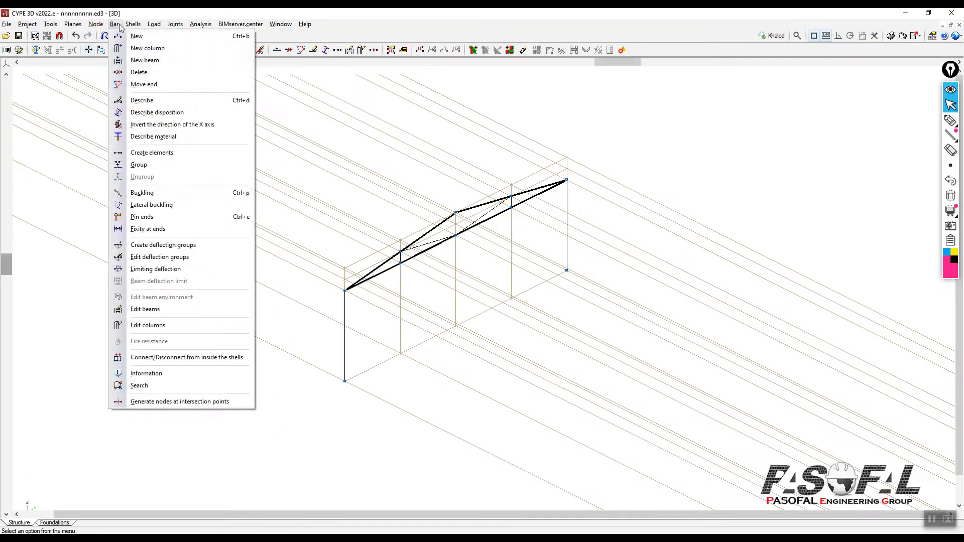
{"action": "left_click", "coordinate": [135, 34]}
{"action": "scroll", "coordinate": [462, 236], "scroll_direction": "up", "scroll_amount": 3}
{"action": "scroll", "coordinate": [463, 236], "scroll_direction": "up", "scroll_amount": 1}
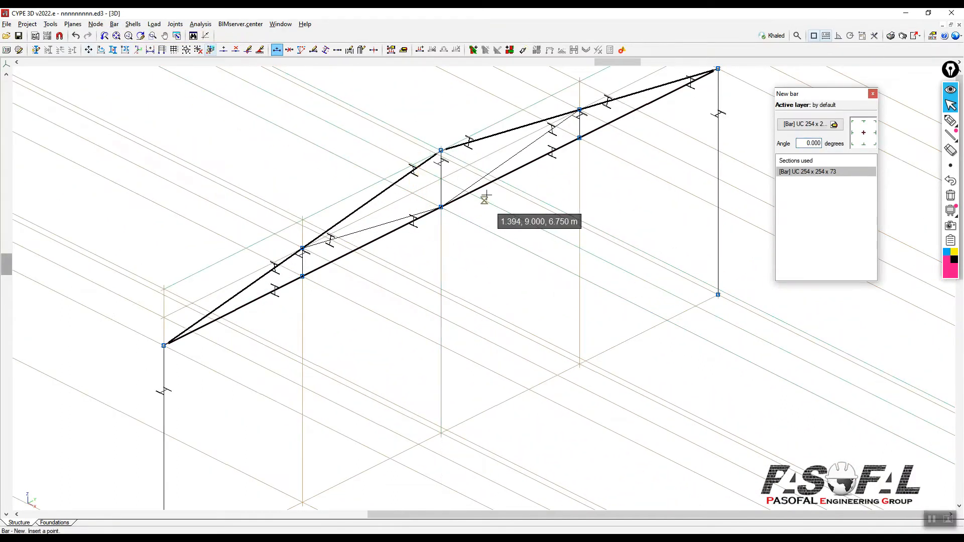
{"action": "scroll", "coordinate": [499, 232], "scroll_direction": "down", "scroll_amount": 3}
{"action": "scroll", "coordinate": [499, 233], "scroll_direction": "down", "scroll_amount": 3}
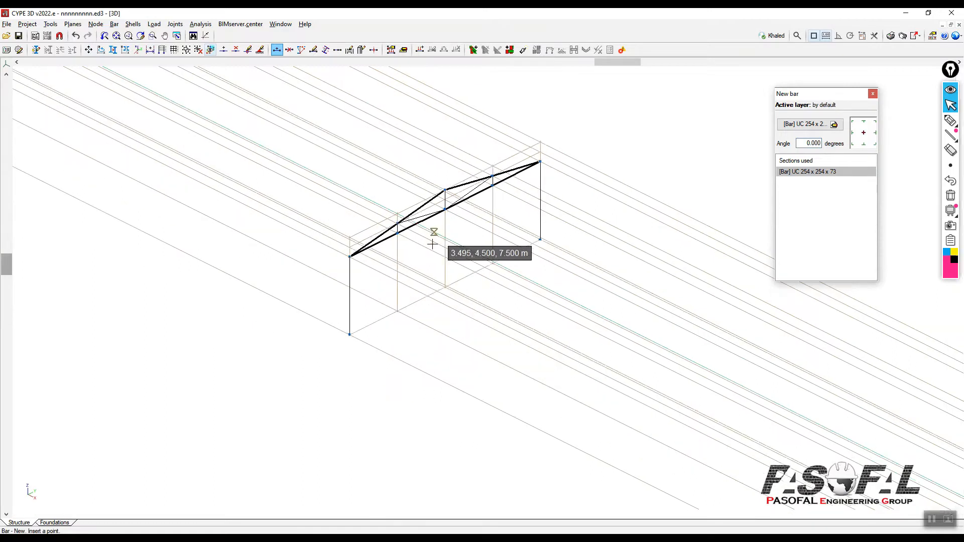
- Start copying elements with nodes and bars included, and select the whole truss frame with its columns
{"action": "scroll", "coordinate": [452, 231], "scroll_direction": "up", "scroll_amount": 1}
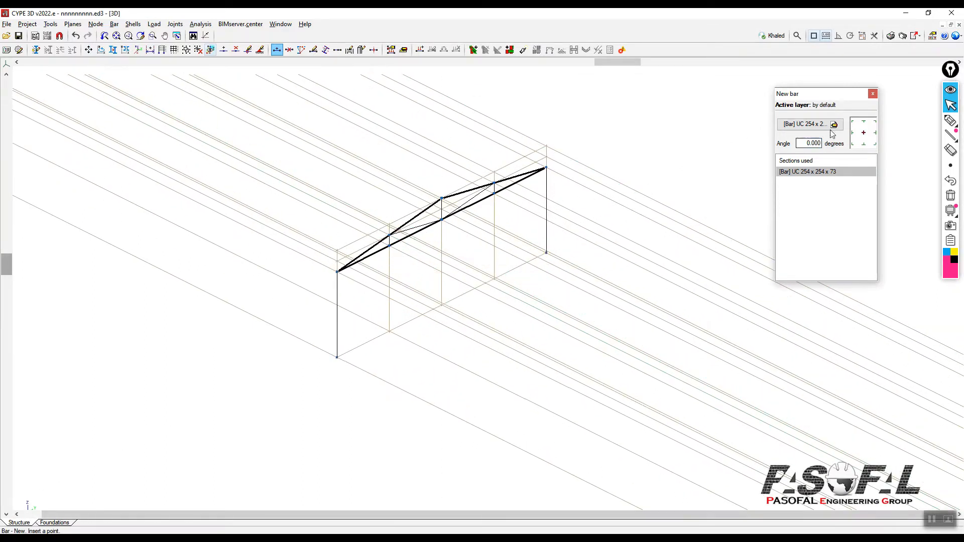
{"action": "scroll", "coordinate": [530, 267], "scroll_direction": "down", "scroll_amount": 2}
{"action": "scroll", "coordinate": [354, 263], "scroll_direction": "down", "scroll_amount": 4}
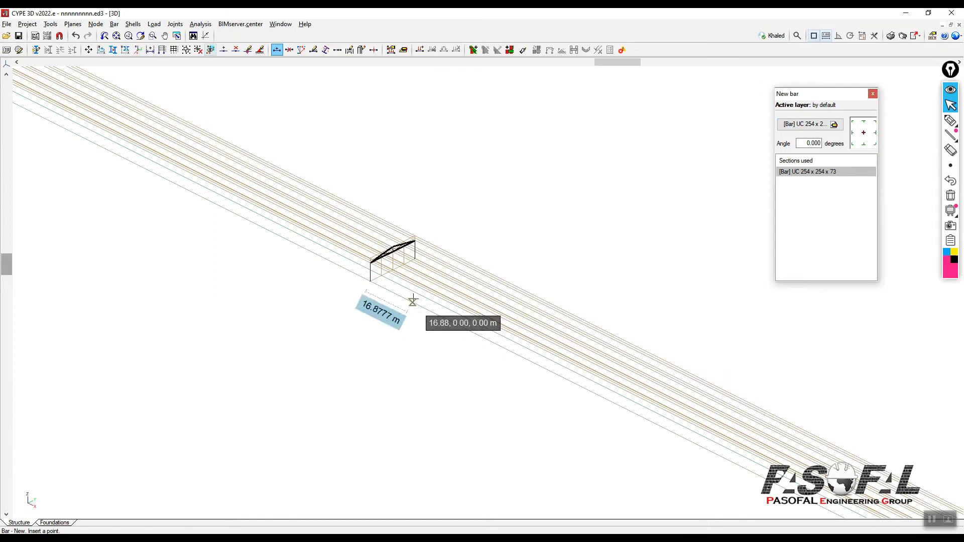
{"action": "scroll", "coordinate": [411, 300], "scroll_direction": "up", "scroll_amount": 3}
{"action": "scroll", "coordinate": [335, 275], "scroll_direction": "down", "scroll_amount": 2}
{"action": "scroll", "coordinate": [389, 275], "scroll_direction": "up", "scroll_amount": 2}
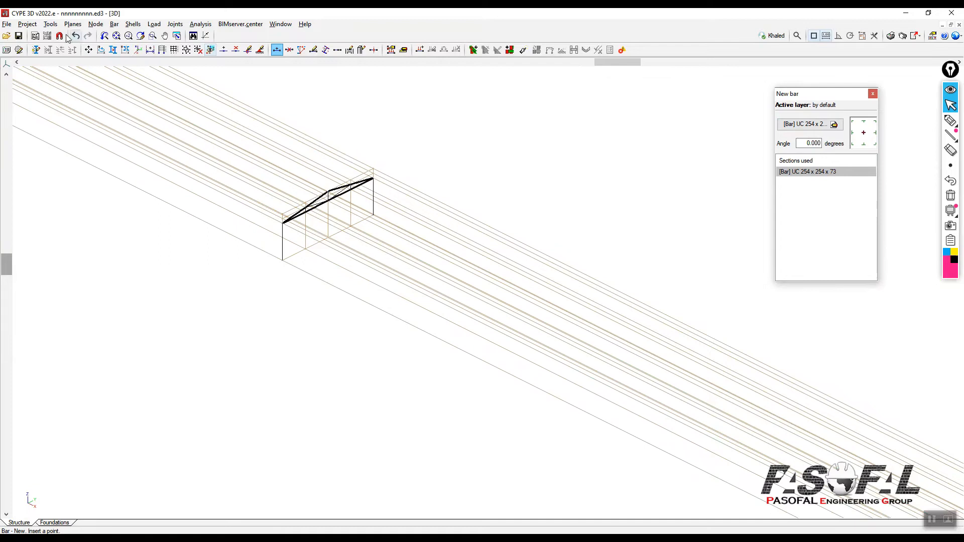
{"action": "left_click", "coordinate": [51, 25]}
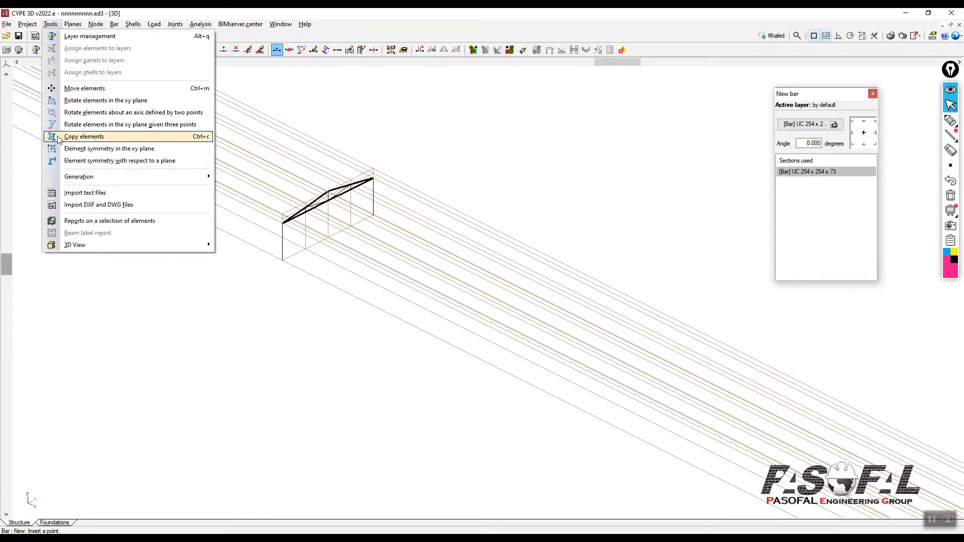
{"action": "left_click", "coordinate": [86, 141]}
{"action": "left_click_drag", "start_coordinate": [475, 251], "coordinate": [525, 161]}
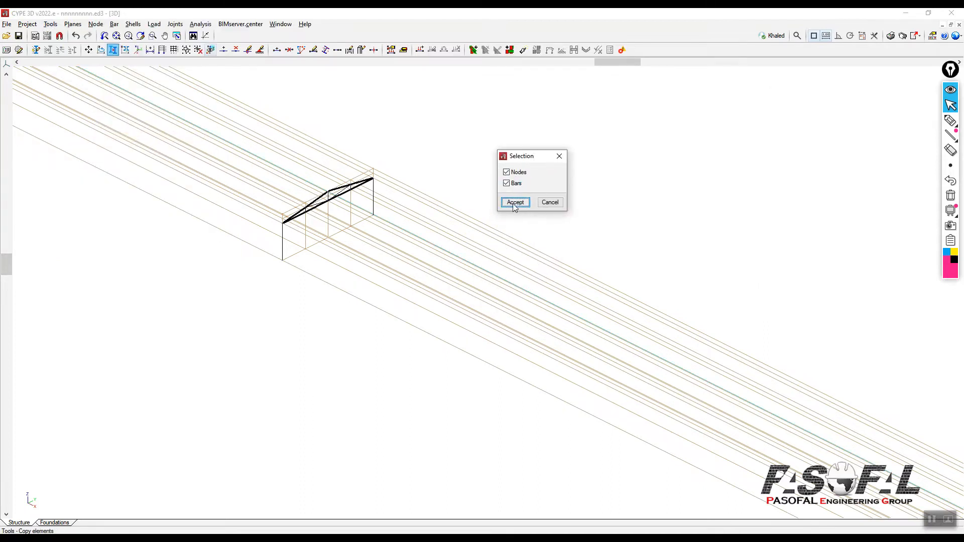
{"action": "left_click", "coordinate": [514, 203]}
{"action": "left_click_drag", "start_coordinate": [236, 121], "coordinate": [421, 300]}
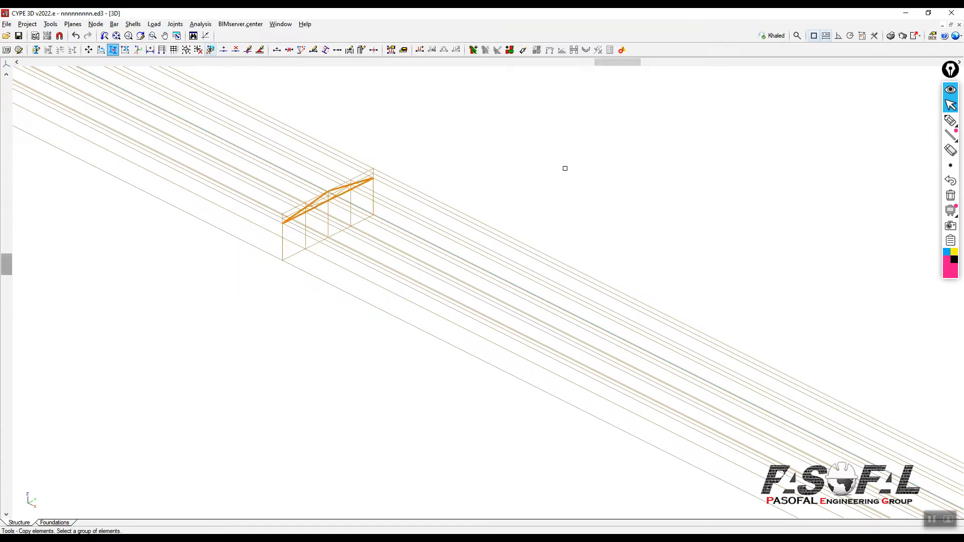
{"action": "left_click", "coordinate": [950, 120]}
{"action": "left_click_drag", "start_coordinate": [251, 359], "coordinate": [107, 517]}
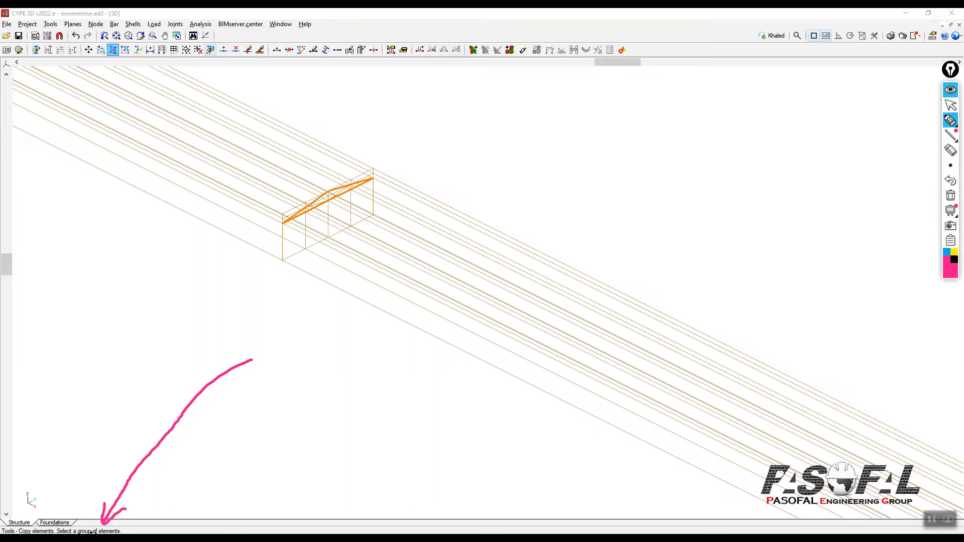
{"action": "left_click", "coordinate": [950, 105]}
{"action": "right_click", "coordinate": [257, 292]}
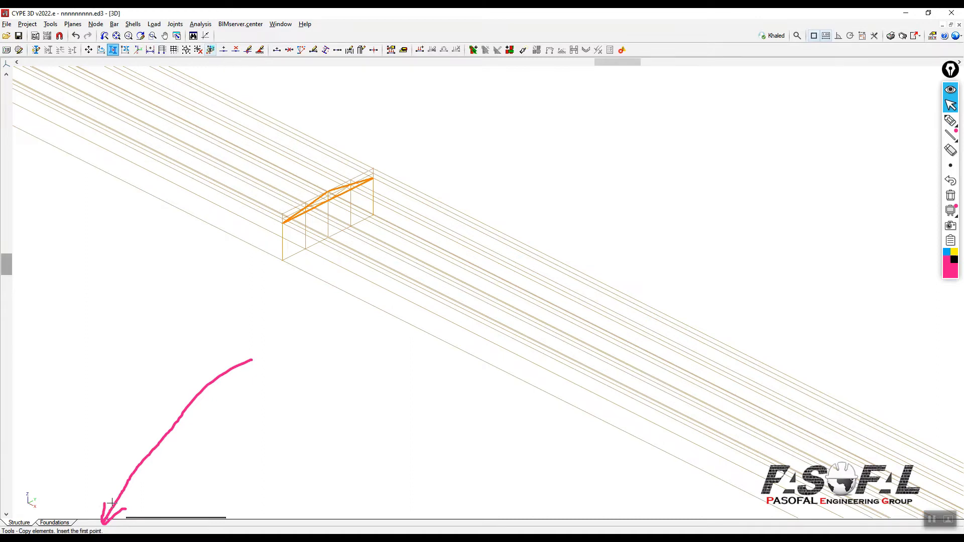
- Set the first point of the frame copy at the base of the column at 0, 0, 0
{"action": "key", "text": "Return"}
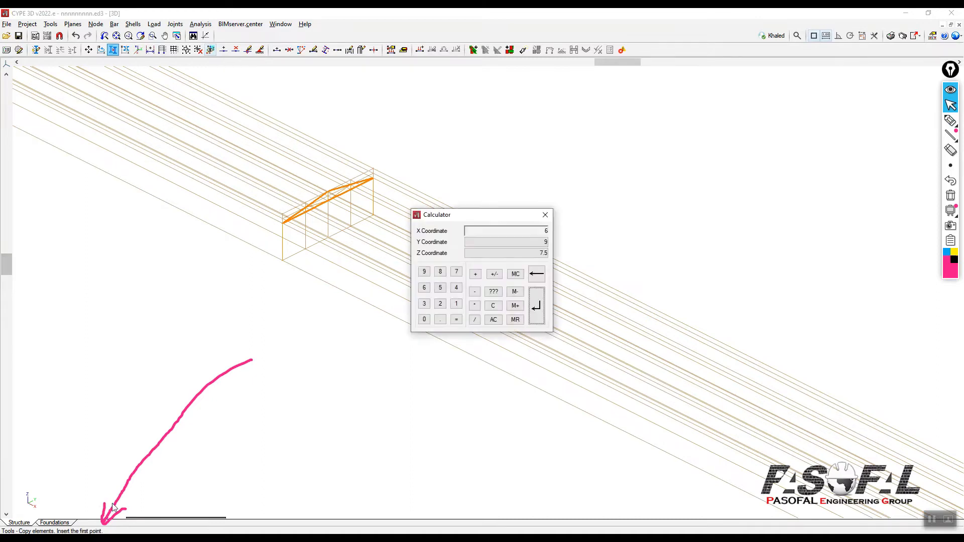
{"action": "left_click", "coordinate": [545, 215]}
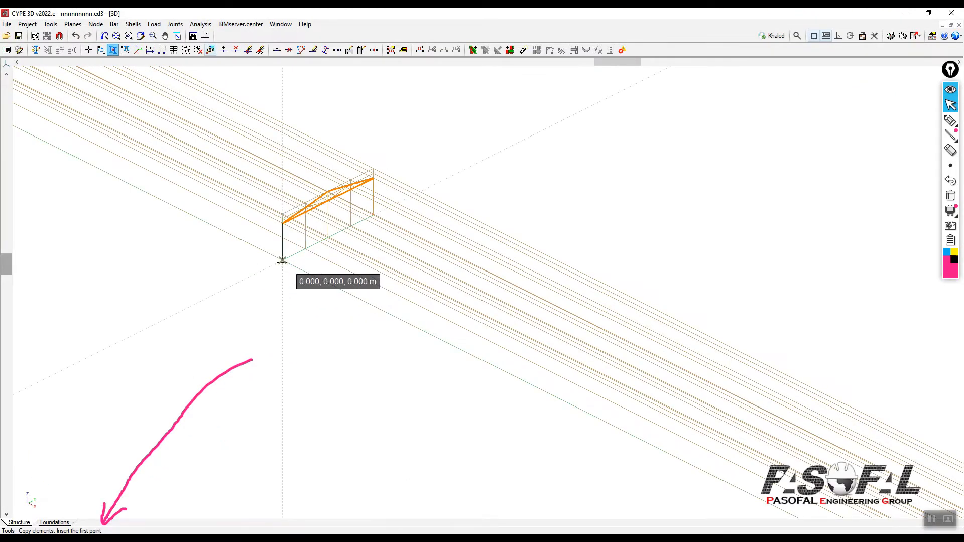
{"action": "scroll", "coordinate": [286, 236], "scroll_direction": "up", "scroll_amount": 4}
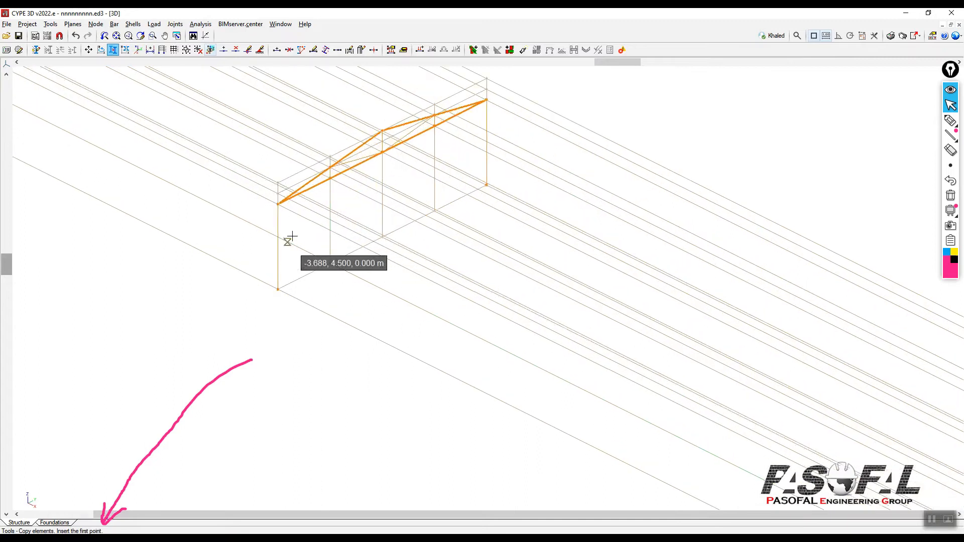
{"action": "scroll", "coordinate": [291, 236], "scroll_direction": "up", "scroll_amount": 3}
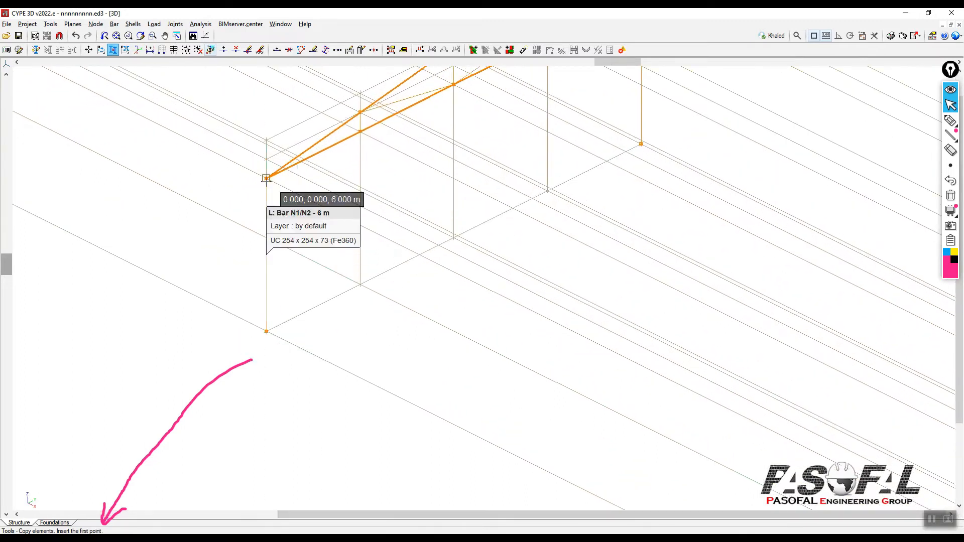
{"action": "scroll", "coordinate": [273, 353], "scroll_direction": "down", "scroll_amount": 2}
{"action": "scroll", "coordinate": [335, 166], "scroll_direction": "up", "scroll_amount": 4}
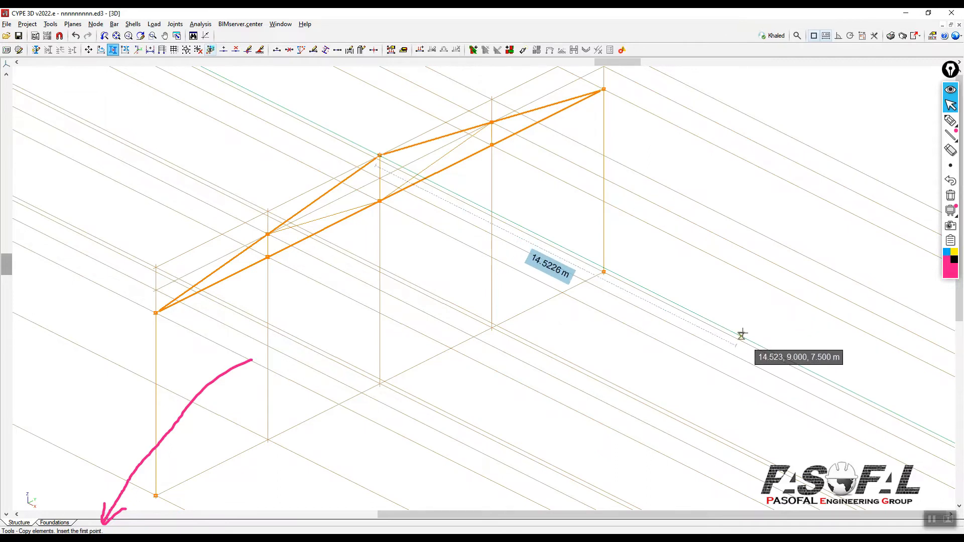
{"action": "scroll", "coordinate": [626, 236], "scroll_direction": "down", "scroll_amount": 4}
{"action": "scroll", "coordinate": [570, 290], "scroll_direction": "up", "scroll_amount": 2}
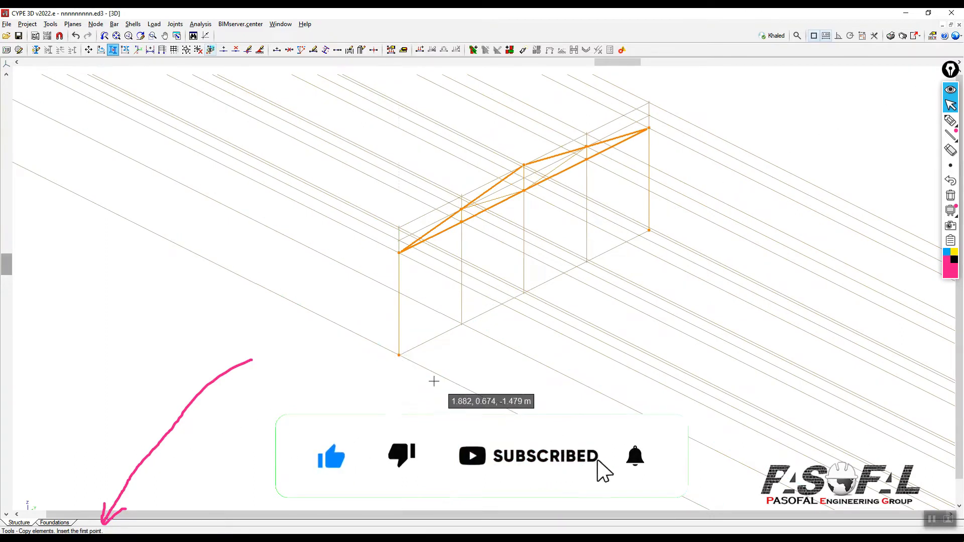
{"action": "scroll", "coordinate": [432, 383], "scroll_direction": "up", "scroll_amount": 1}
{"action": "scroll", "coordinate": [386, 334], "scroll_direction": "down", "scroll_amount": 2}
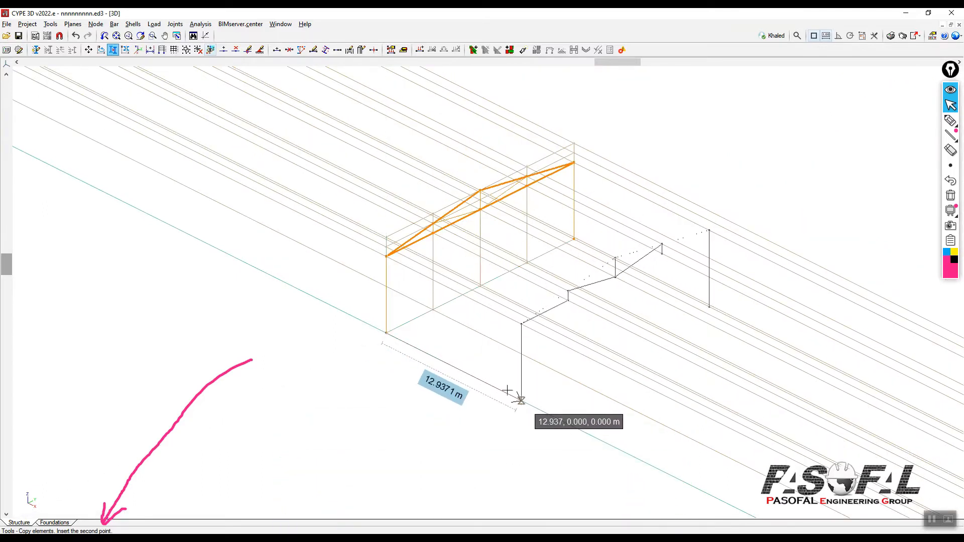
- Switch to the Tutorial 1 model to examine the dimensioned spacing between its frames, and return to the new job
{"action": "left_click", "coordinate": [190, 507]}
{"action": "scroll", "coordinate": [425, 360], "scroll_direction": "up", "scroll_amount": 5}
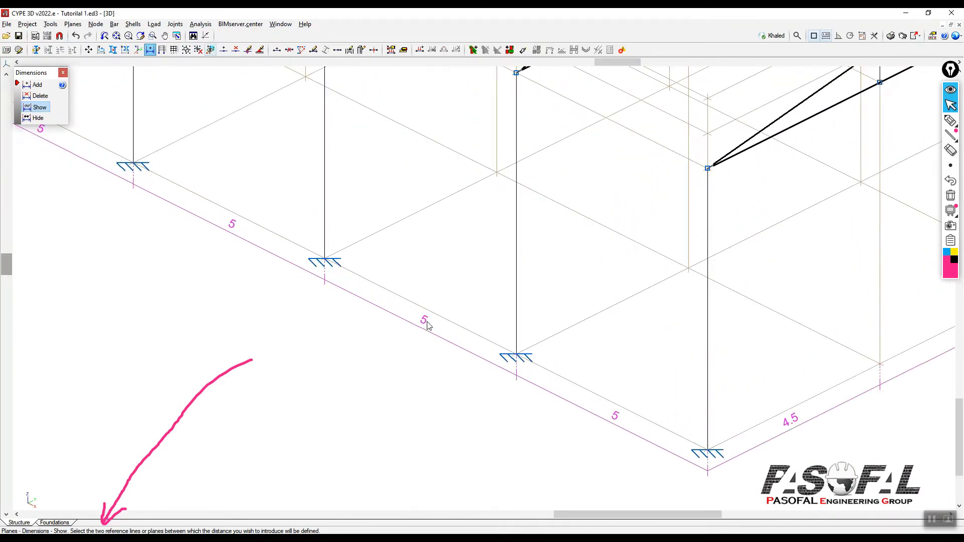
{"action": "scroll", "coordinate": [431, 329], "scroll_direction": "down", "scroll_amount": 5}
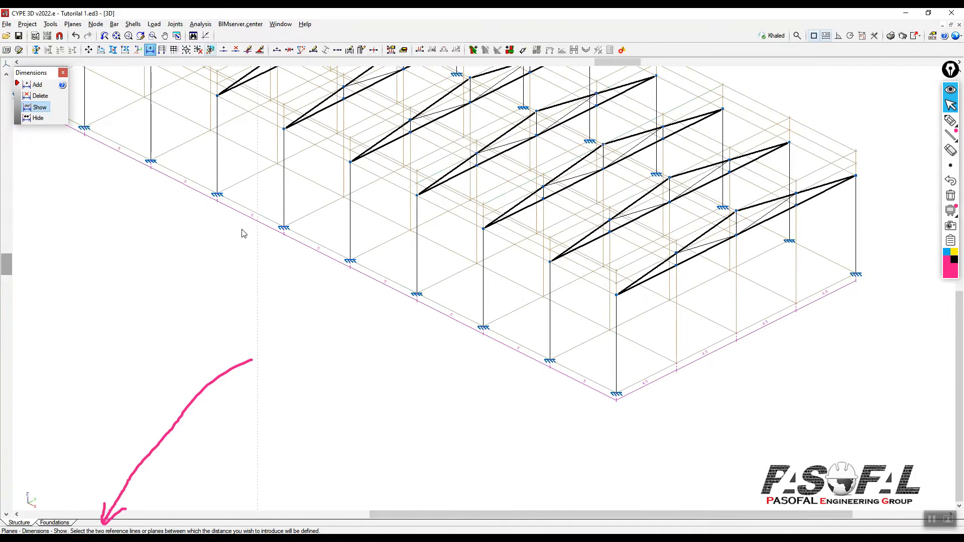
{"action": "scroll", "coordinate": [368, 292], "scroll_direction": "down", "scroll_amount": 2}
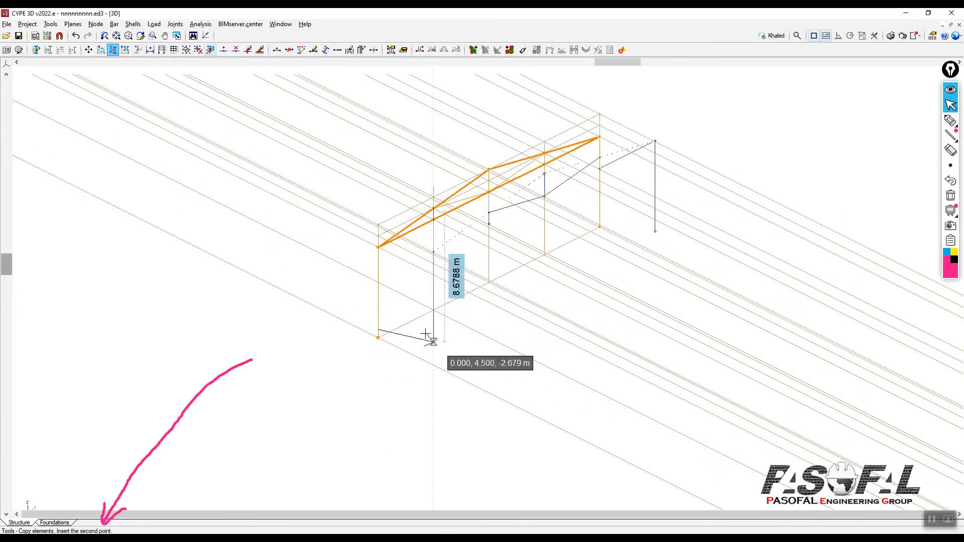
- Place the copy of the truss frame 5 m from the original along the X axis
{"action": "scroll", "coordinate": [512, 430], "scroll_direction": "up", "scroll_amount": 1}
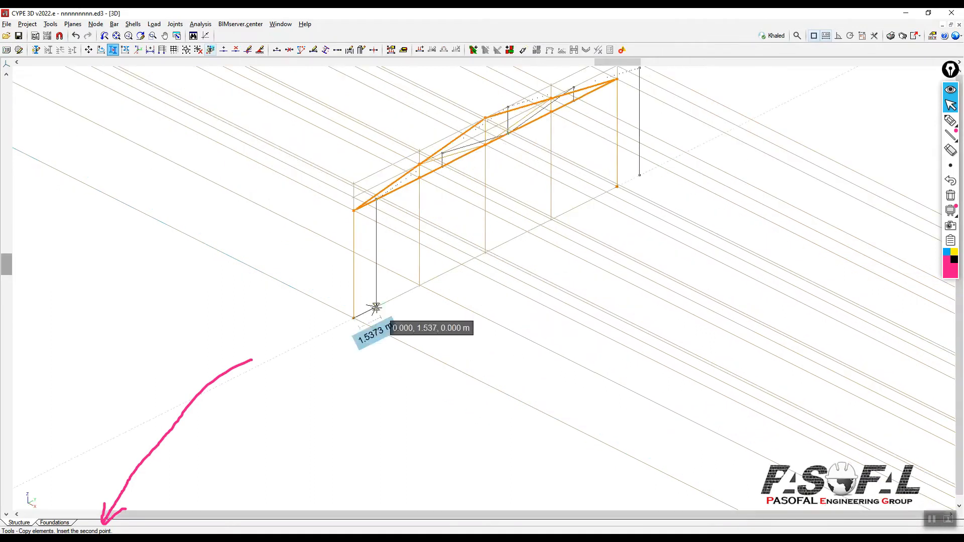
{"action": "scroll", "coordinate": [374, 289], "scroll_direction": "down", "scroll_amount": 2}
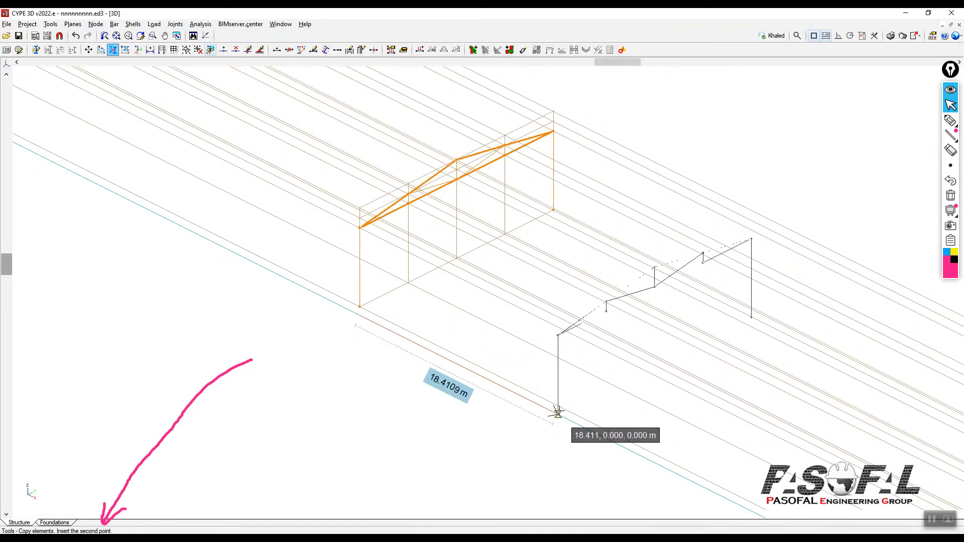
{"action": "key", "text": "Return"}
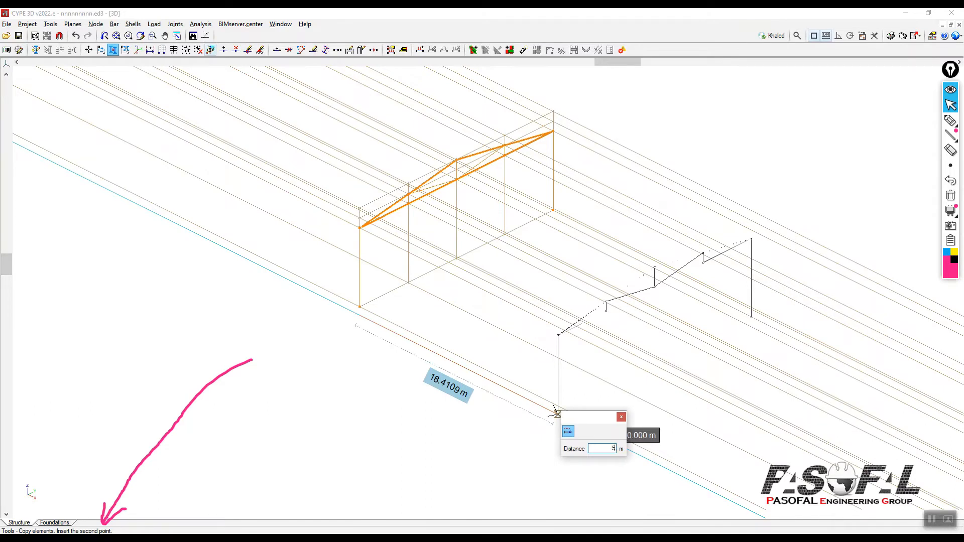
{"action": "key", "text": "Return"}
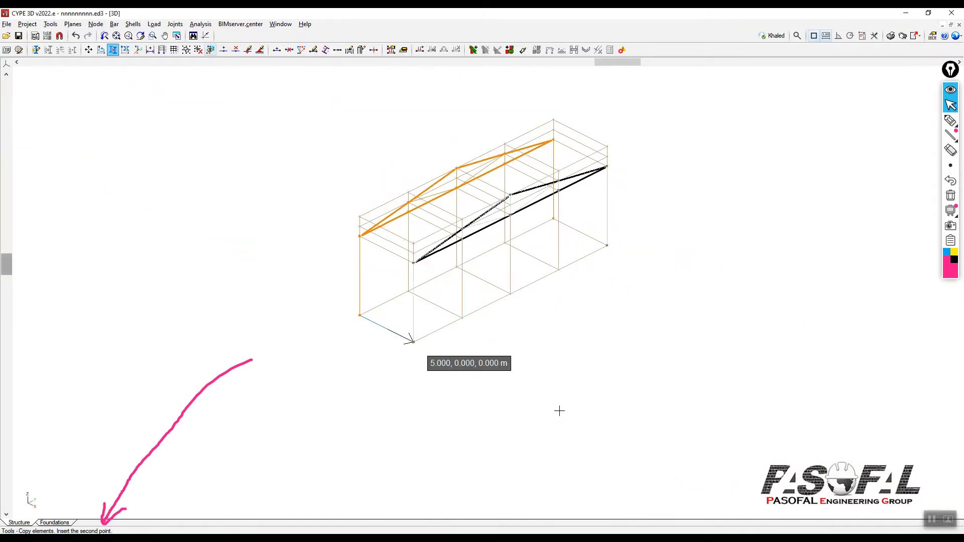
- Examine the copied frame beside the original and undo the copy
{"action": "scroll", "coordinate": [495, 316], "scroll_direction": "up", "scroll_amount": 1}
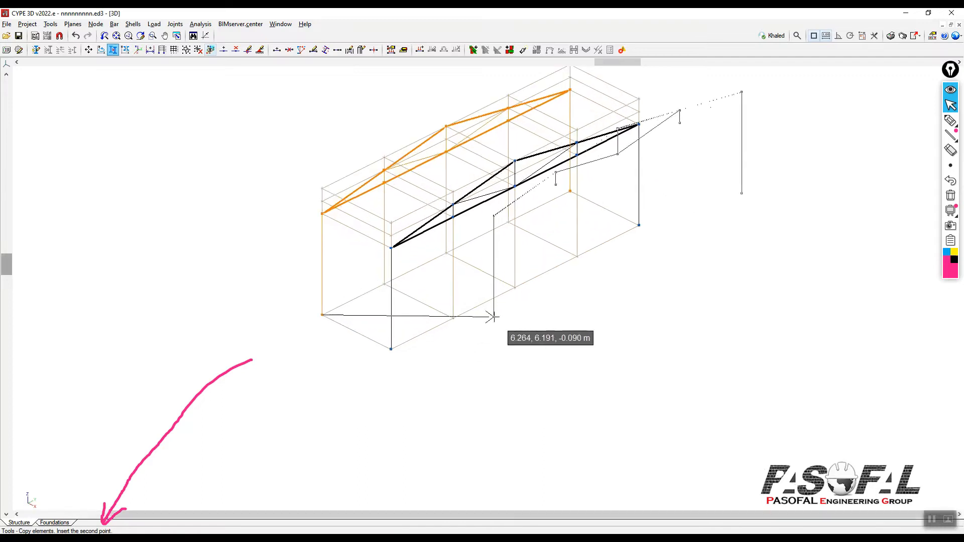
{"action": "scroll", "coordinate": [495, 359], "scroll_direction": "down", "scroll_amount": 1}
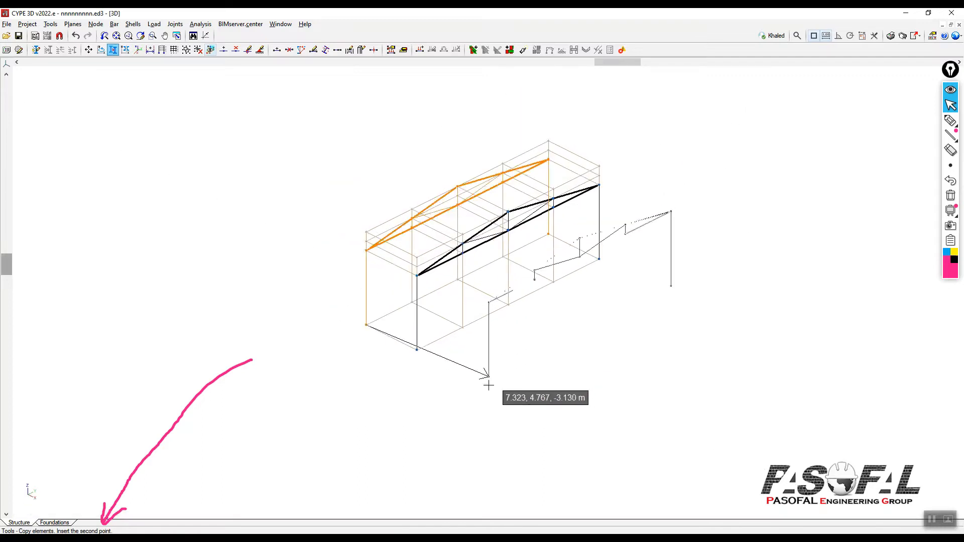
{"action": "scroll", "coordinate": [397, 306], "scroll_direction": "up", "scroll_amount": 3}
{"action": "scroll", "coordinate": [385, 276], "scroll_direction": "down", "scroll_amount": 4}
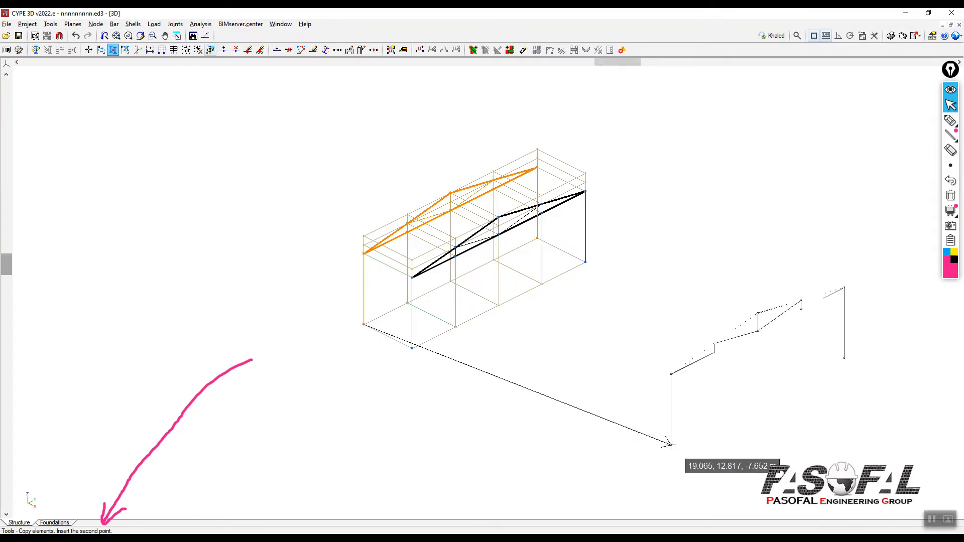
{"action": "scroll", "coordinate": [512, 352], "scroll_direction": "up", "scroll_amount": 2}
{"action": "scroll", "coordinate": [509, 337], "scroll_direction": "down", "scroll_amount": 3}
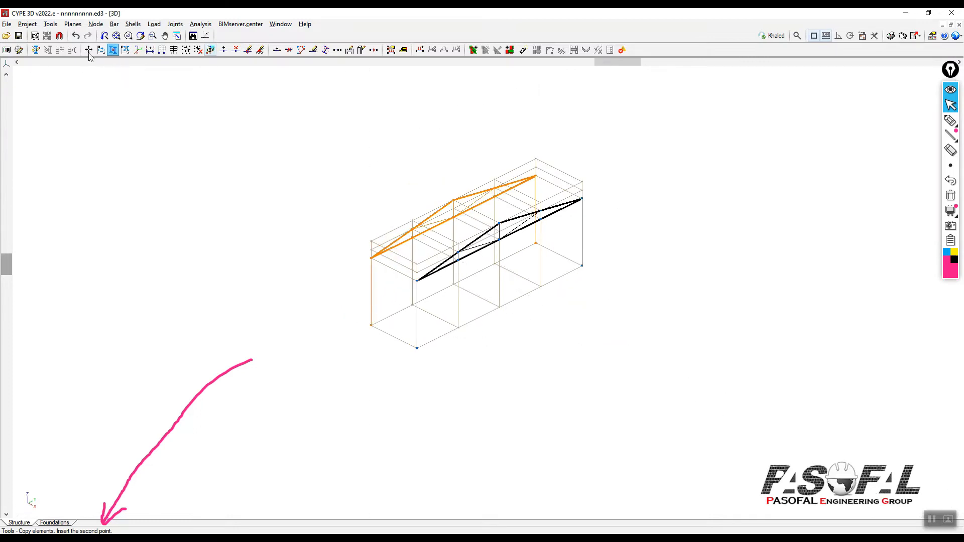
{"action": "left_click", "coordinate": [76, 35]}
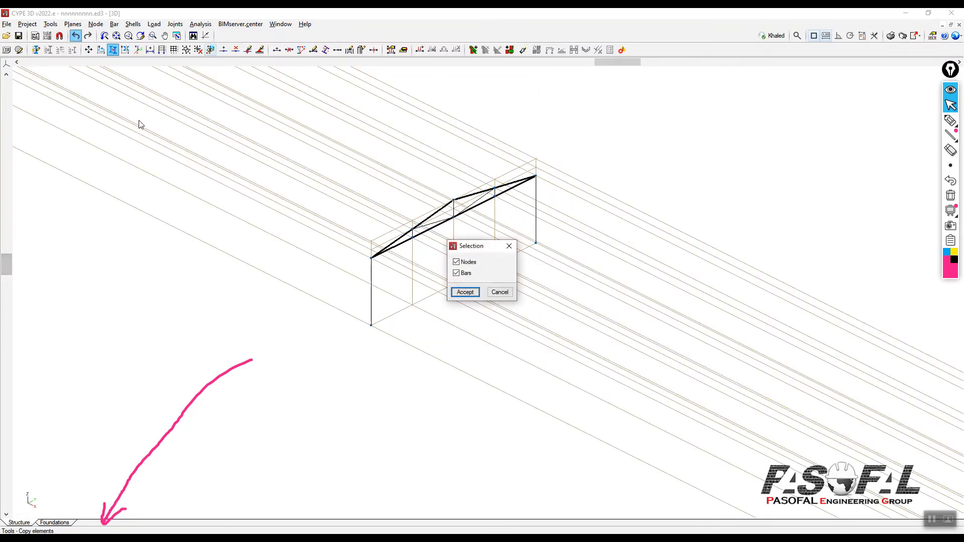
{"action": "mouse_move", "coordinate": [493, 255]}
{"action": "left_mouse_down"}
{"action": "mouse_move", "coordinate": [654, 233]}
{"action": "mouse_move", "coordinate": [724, 170]}
{"action": "left_mouse_up"}
{"action": "left_click", "coordinate": [950, 121]}
{"action": "left_click_drag", "start_coordinate": [371, 219], "coordinate": [168, 153]}
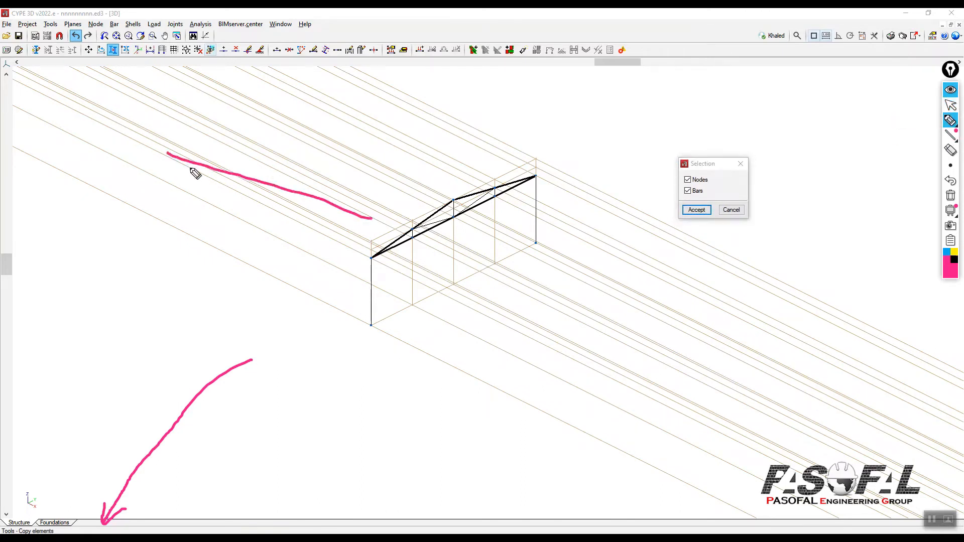
{"action": "left_click_drag", "start_coordinate": [440, 242], "coordinate": [778, 381]}
{"action": "left_click_drag", "start_coordinate": [755, 337], "coordinate": [742, 422]}
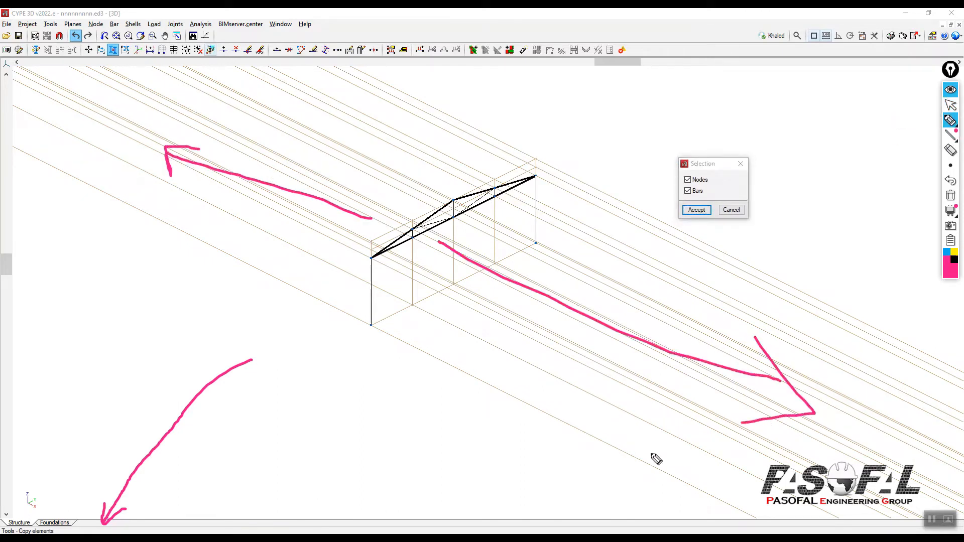
{"action": "left_click_drag", "start_coordinate": [664, 296], "coordinate": [908, 412]}
{"action": "left_click_drag", "start_coordinate": [621, 246], "coordinate": [870, 348]}
{"action": "left_click_drag", "start_coordinate": [683, 261], "coordinate": [851, 352]}
{"action": "left_click_drag", "start_coordinate": [581, 348], "coordinate": [833, 502]}
{"action": "left_click_drag", "start_coordinate": [527, 391], "coordinate": [712, 486]}
{"action": "left_click_drag", "start_coordinate": [354, 173], "coordinate": [162, 75]}
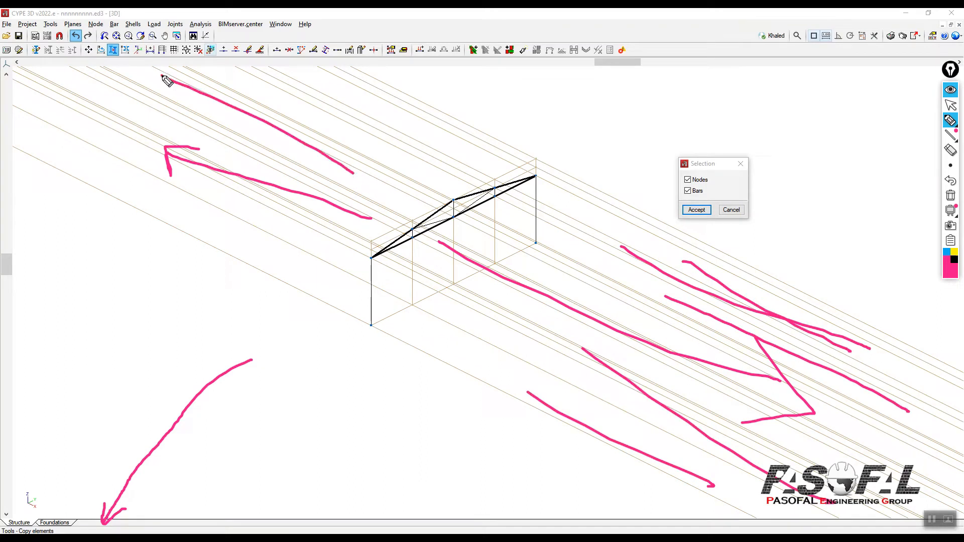
{"action": "left_click_drag", "start_coordinate": [390, 163], "coordinate": [171, 40]}
{"action": "left_click_drag", "start_coordinate": [244, 190], "coordinate": [32, 76]}
{"action": "left_click_drag", "start_coordinate": [179, 214], "coordinate": [23, 118]}
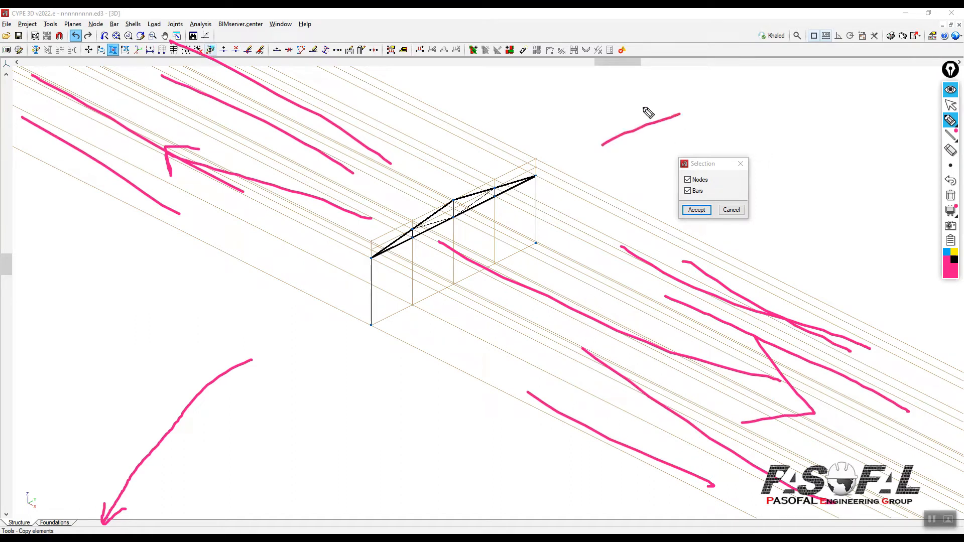
{"action": "left_click_drag", "start_coordinate": [536, 126], "coordinate": [546, 227]}
{"action": "left_click_drag", "start_coordinate": [366, 192], "coordinate": [369, 406]}
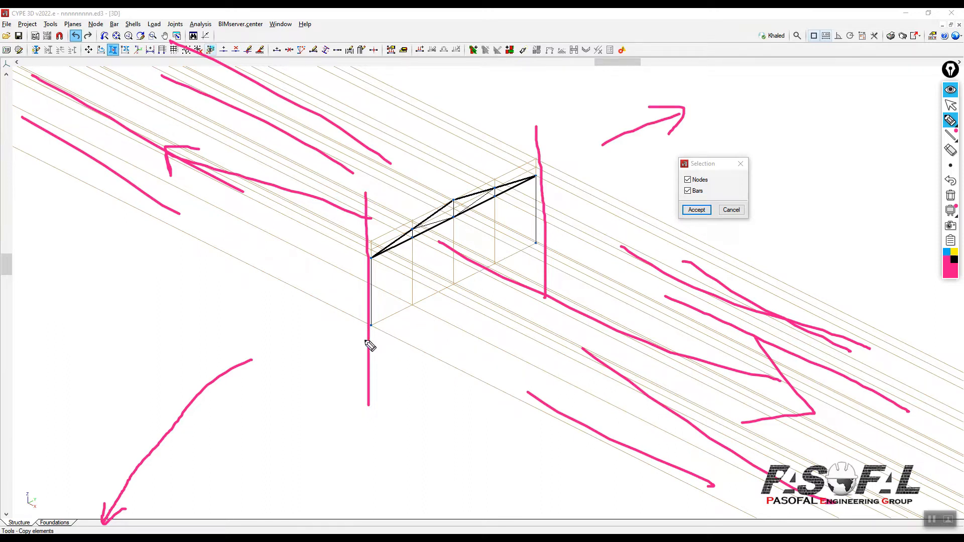
{"action": "left_click_drag", "start_coordinate": [374, 321], "coordinate": [376, 326]}
{"action": "left_click_drag", "start_coordinate": [536, 238], "coordinate": [530, 247]}
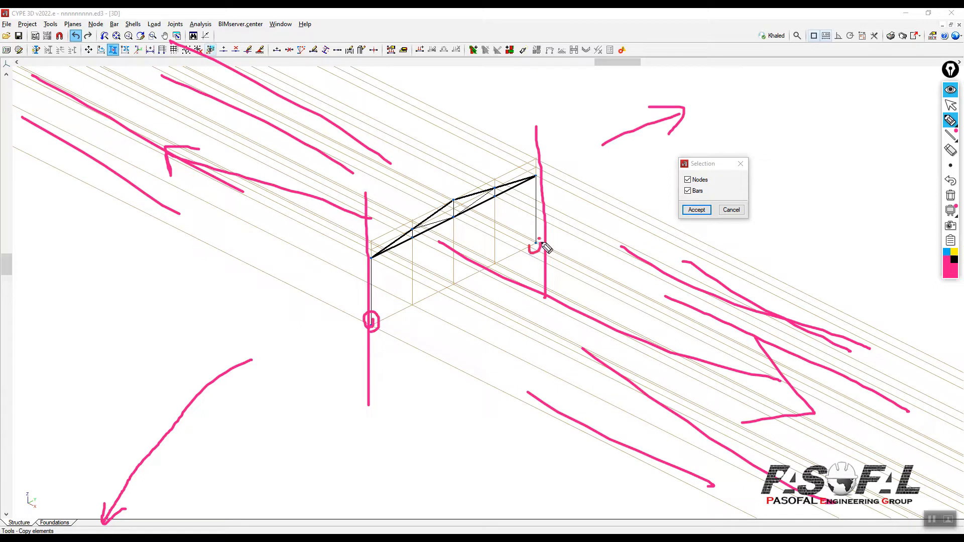
{"action": "left_click", "coordinate": [950, 196]}
{"action": "left_click_drag", "start_coordinate": [364, 329], "coordinate": [557, 242]}
{"action": "left_click_drag", "start_coordinate": [441, 200], "coordinate": [542, 157]}
{"action": "mouse_move", "coordinate": [436, 204]}
{"action": "left_mouse_down"}
{"action": "mouse_move", "coordinate": [362, 238]}
{"action": "mouse_move", "coordinate": [362, 248]}
{"action": "mouse_move", "coordinate": [377, 235]}
{"action": "left_mouse_up"}
{"action": "mouse_move", "coordinate": [365, 323]}
{"action": "left_mouse_down"}
{"action": "mouse_move", "coordinate": [381, 333]}
{"action": "mouse_move", "coordinate": [369, 340]}
{"action": "mouse_move", "coordinate": [354, 246]}
{"action": "left_mouse_up"}
{"action": "mouse_move", "coordinate": [494, 286]}
{"action": "left_mouse_down"}
{"action": "mouse_move", "coordinate": [697, 357]}
{"action": "mouse_move", "coordinate": [707, 348]}
{"action": "left_mouse_up"}
{"action": "left_click_drag", "start_coordinate": [682, 306], "coordinate": [676, 376]}
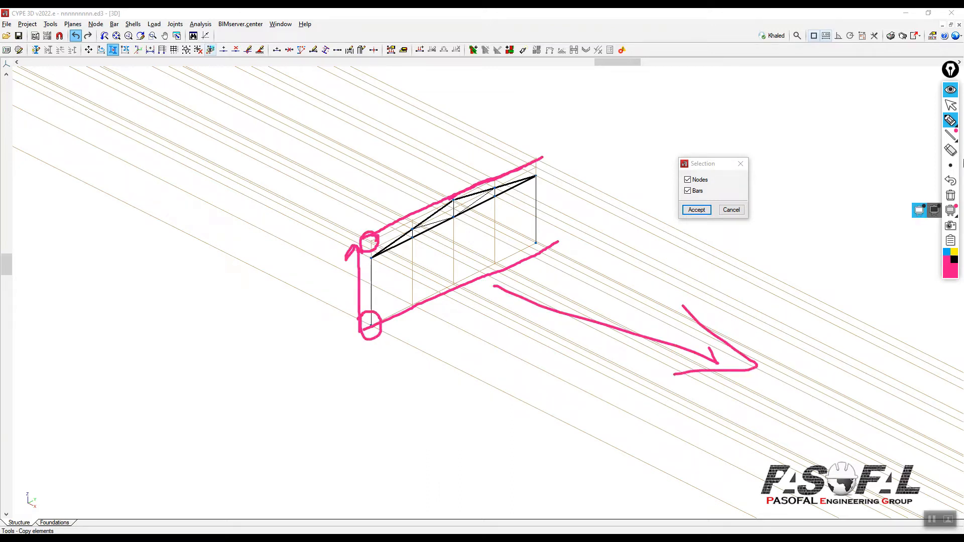
{"action": "left_click", "coordinate": [950, 196]}
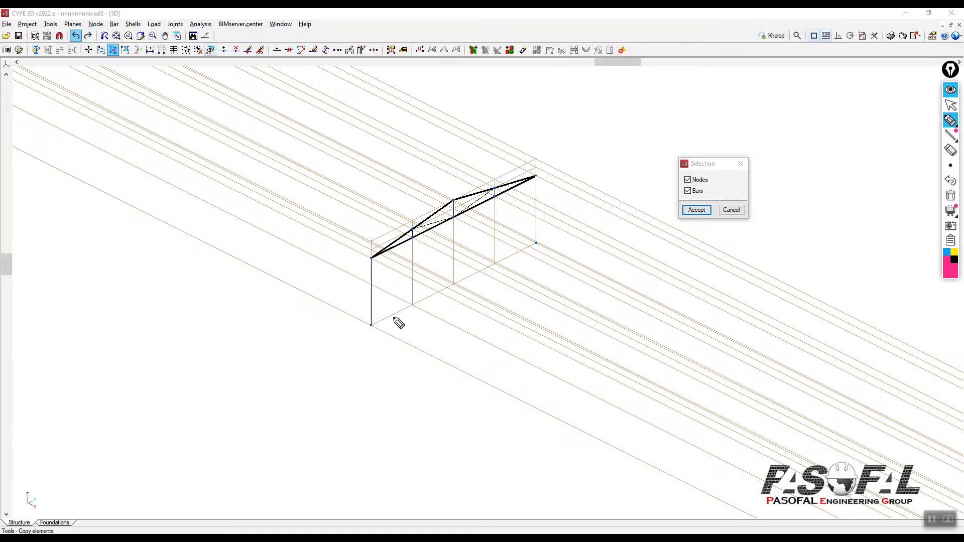
{"action": "mouse_move", "coordinate": [458, 371]}
{"action": "left_mouse_down"}
{"action": "mouse_move", "coordinate": [468, 297]}
{"action": "mouse_move", "coordinate": [517, 245]}
{"action": "mouse_move", "coordinate": [600, 227]}
{"action": "mouse_move", "coordinate": [627, 310]}
{"action": "left_mouse_up"}
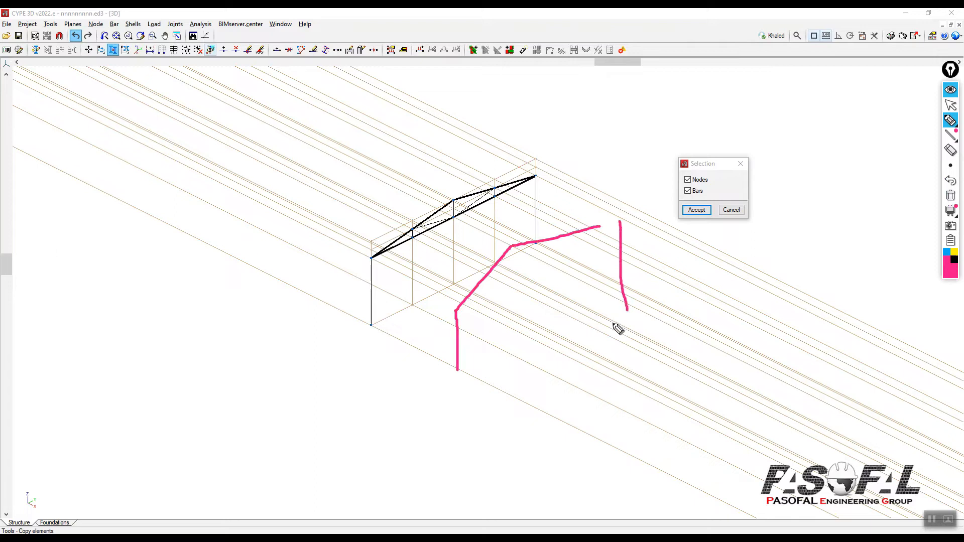
{"action": "left_click_drag", "start_coordinate": [766, 271], "coordinate": [708, 447]}
{"action": "left_click_drag", "start_coordinate": [660, 360], "coordinate": [884, 440]}
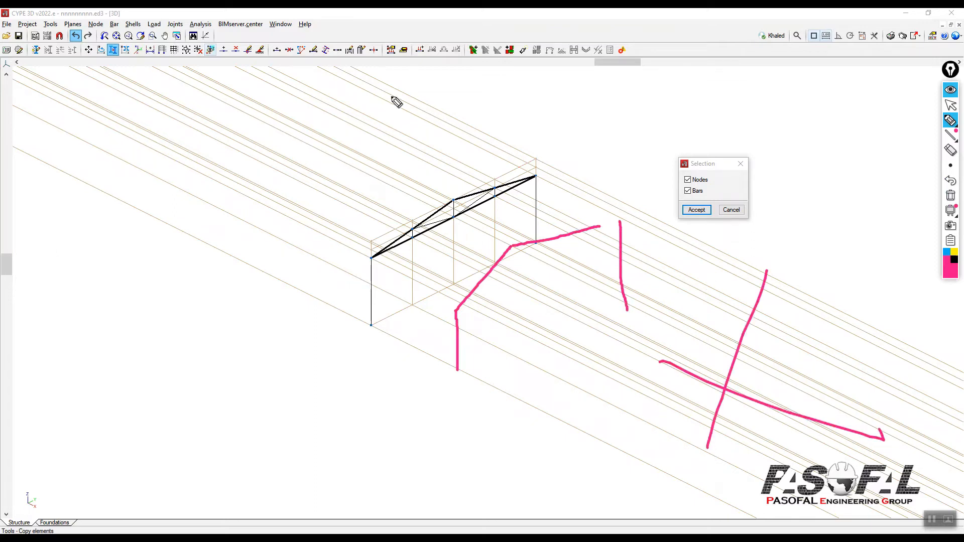
{"action": "left_click_drag", "start_coordinate": [392, 94], "coordinate": [317, 238]}
{"action": "left_click_drag", "start_coordinate": [266, 179], "coordinate": [501, 210]}
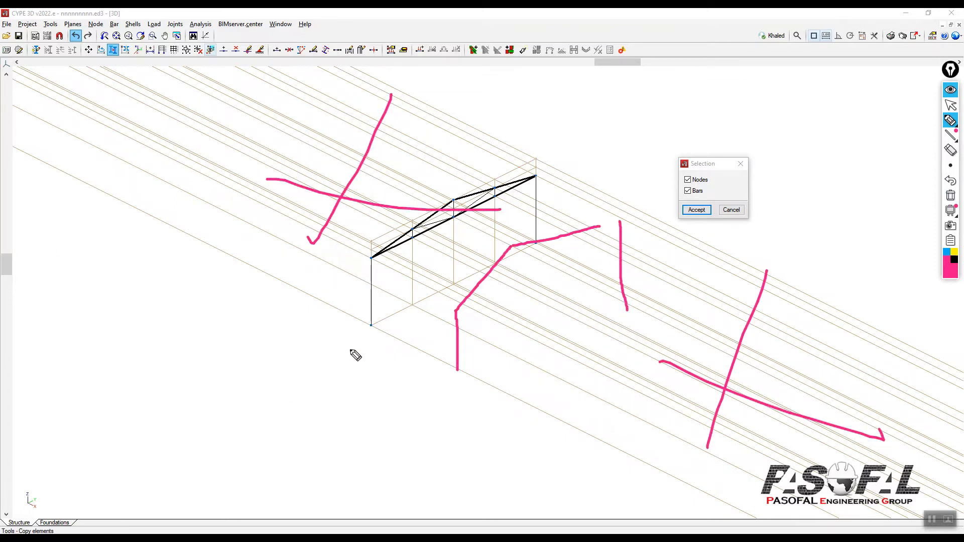
{"action": "left_click_drag", "start_coordinate": [371, 317], "coordinate": [370, 325]}
{"action": "mouse_move", "coordinate": [448, 356]}
{"action": "left_mouse_down"}
{"action": "mouse_move", "coordinate": [454, 389]}
{"action": "mouse_move", "coordinate": [452, 359]}
{"action": "left_mouse_up"}
{"action": "mouse_move", "coordinate": [357, 350]}
{"action": "left_mouse_down"}
{"action": "mouse_move", "coordinate": [362, 341]}
{"action": "mouse_move", "coordinate": [455, 406]}
{"action": "left_mouse_up"}
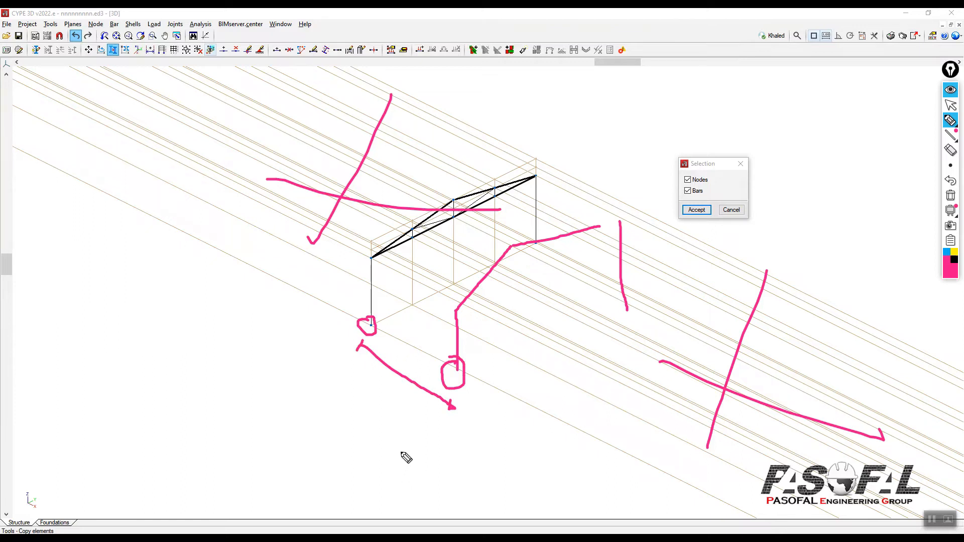
{"action": "left_click", "coordinate": [950, 195]}
{"action": "left_click", "coordinate": [950, 105]}
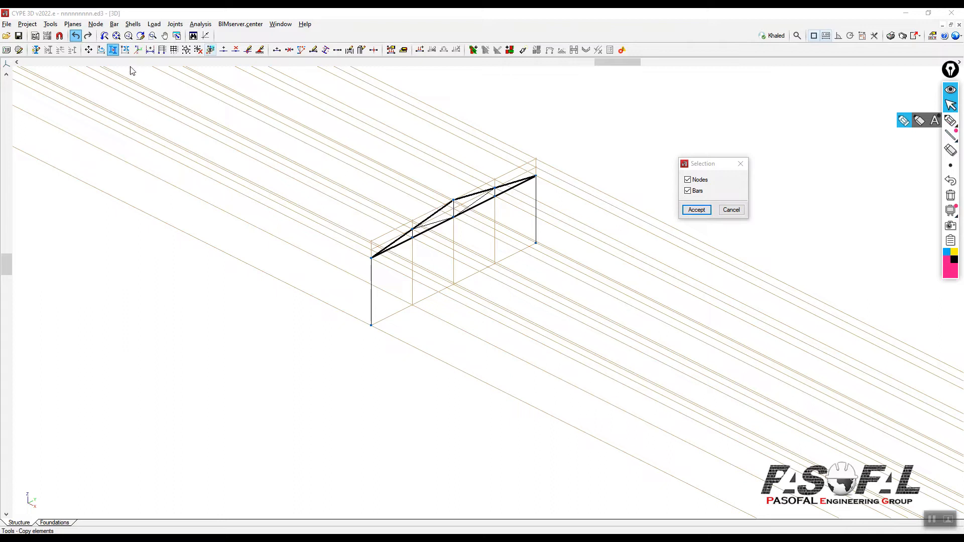
- Accept nodes and bars as the element types to copy, and select the complete frame including both columns
{"action": "left_click", "coordinate": [696, 210]}
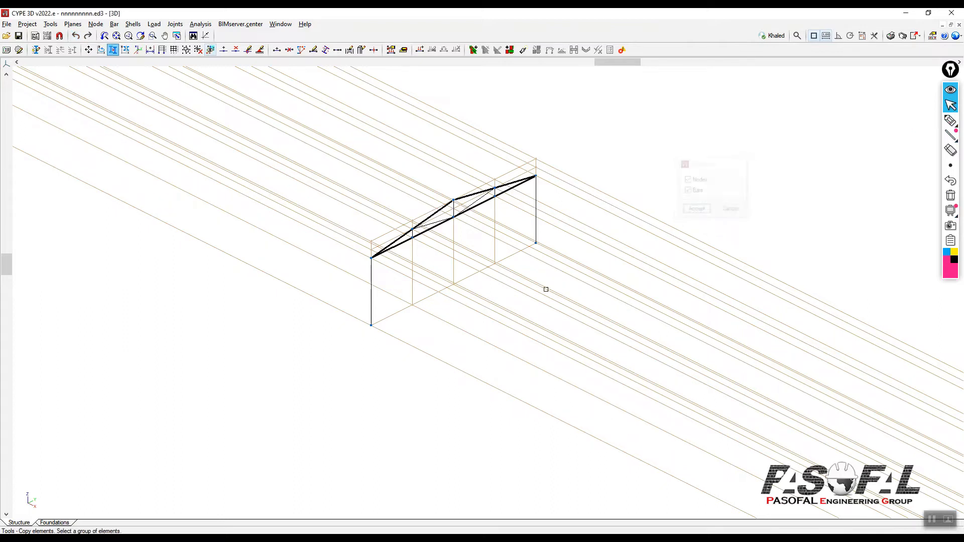
{"action": "left_click", "coordinate": [301, 128]}
{"action": "left_click", "coordinate": [606, 364]}
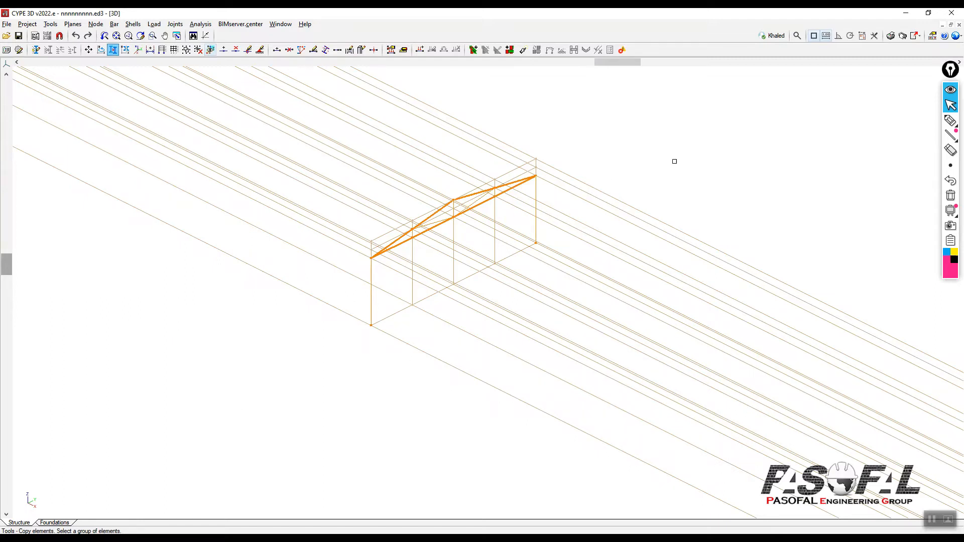
{"action": "right_click", "coordinate": [641, 141]}
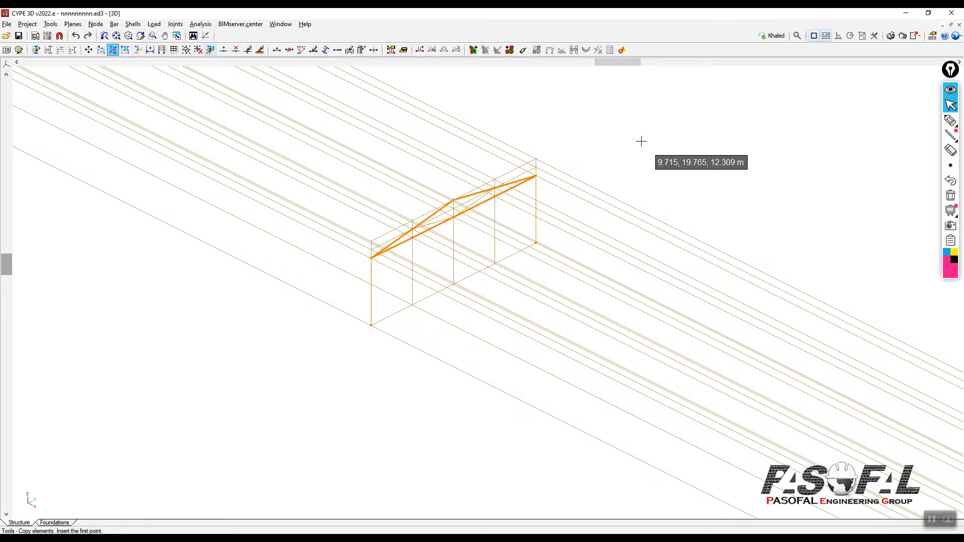
- Copy the selected frame from its near column base to a point 5 m away along the X axis, and finish placing copies
{"action": "left_click", "coordinate": [371, 326]}
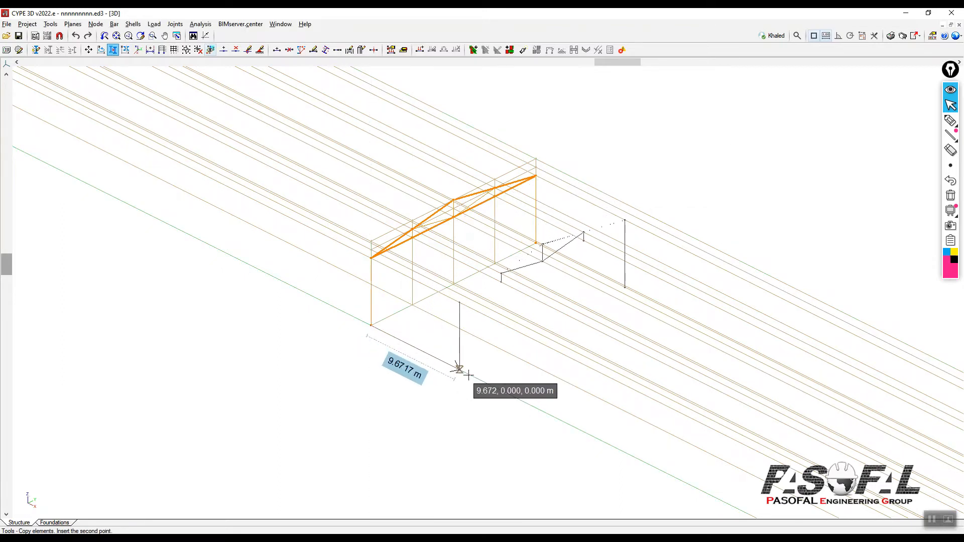
{"action": "key", "text": "Tab"}
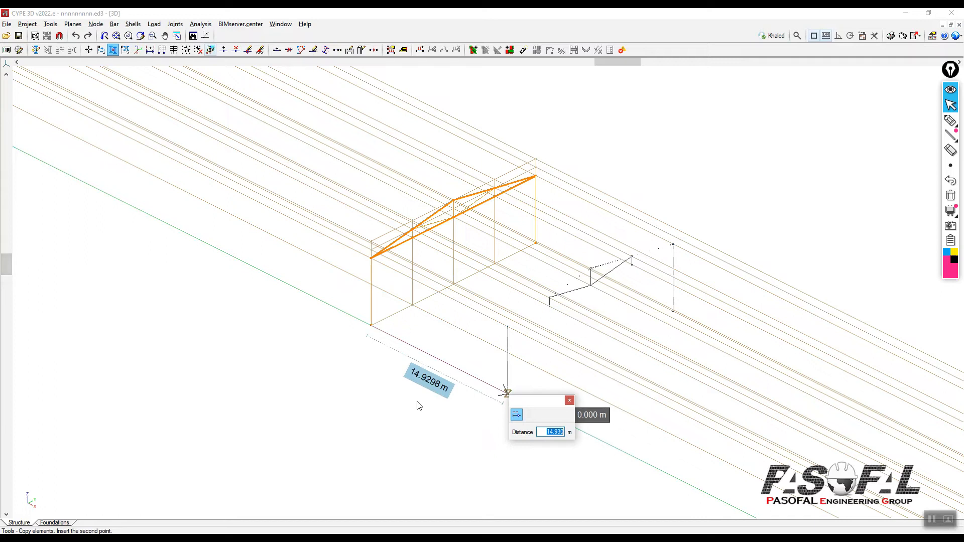
{"action": "type", "text": "5"}
{"action": "key", "text": "Return"}
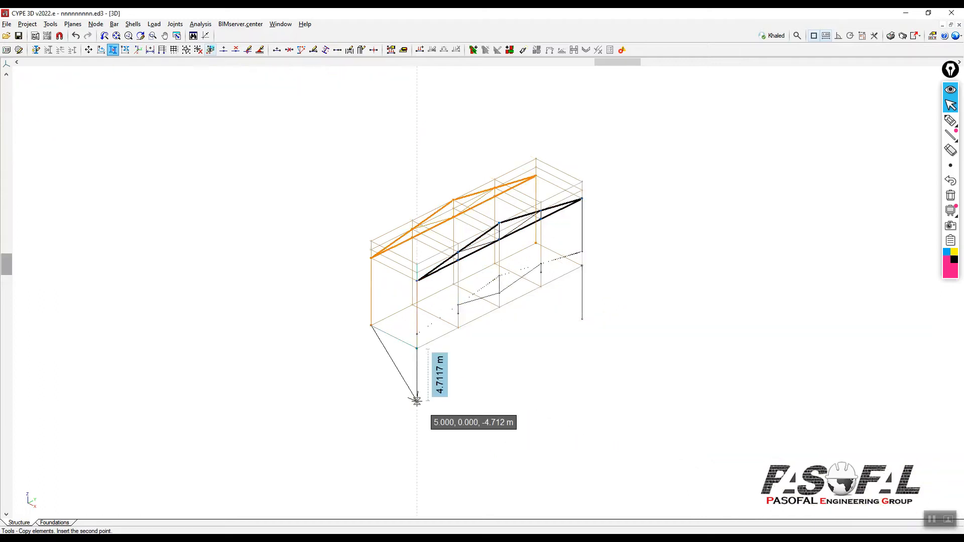
{"action": "scroll", "coordinate": [572, 231], "scroll_direction": "up", "scroll_amount": 3}
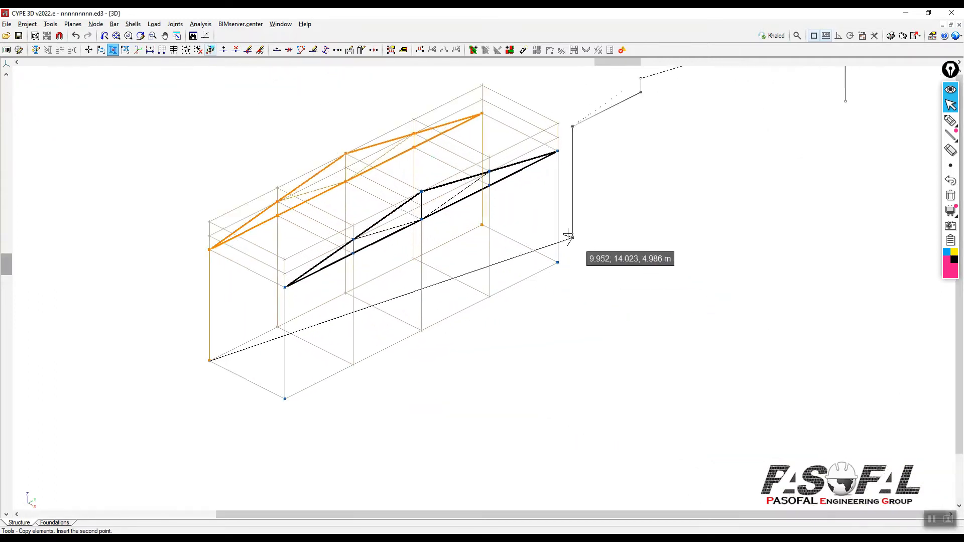
{"action": "scroll", "coordinate": [564, 273], "scroll_direction": "down", "scroll_amount": 2}
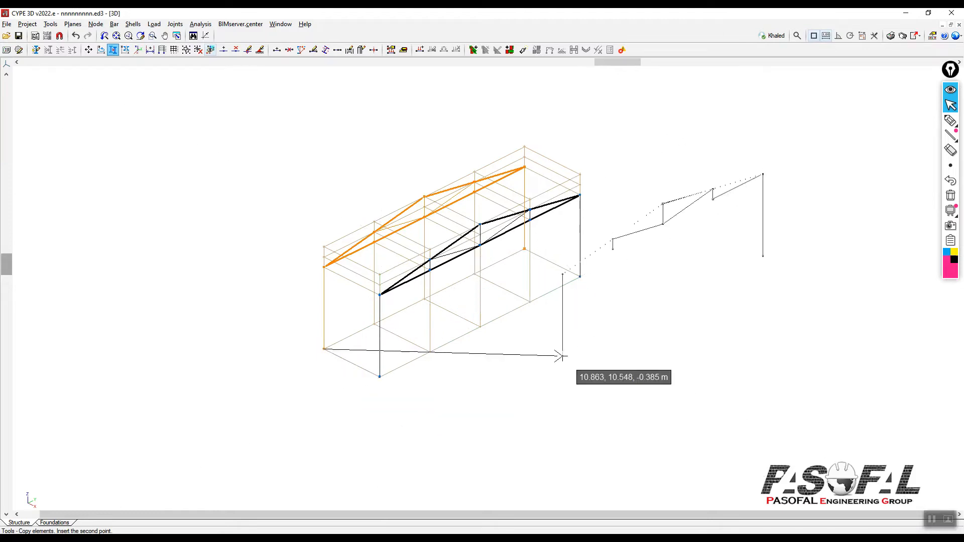
{"action": "right_click", "coordinate": [521, 388]}
{"action": "scroll", "coordinate": [613, 251], "scroll_direction": "down", "scroll_amount": 5}
{"action": "scroll", "coordinate": [593, 285], "scroll_direction": "up", "scroll_amount": 7}
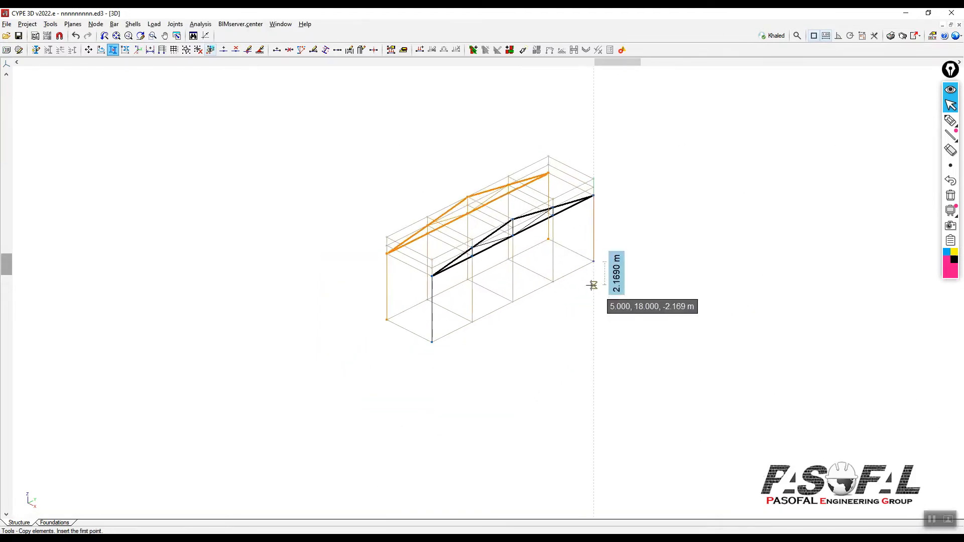
- Start the plane generation command for repeating the copied frame
{"action": "left_click", "coordinate": [51, 25]}
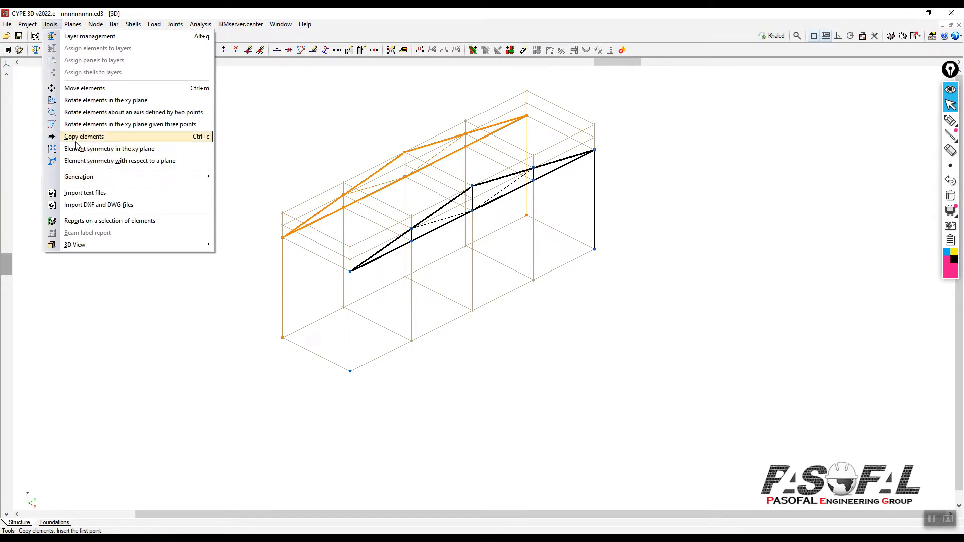
{"action": "mouse_move", "coordinate": [84, 180]}
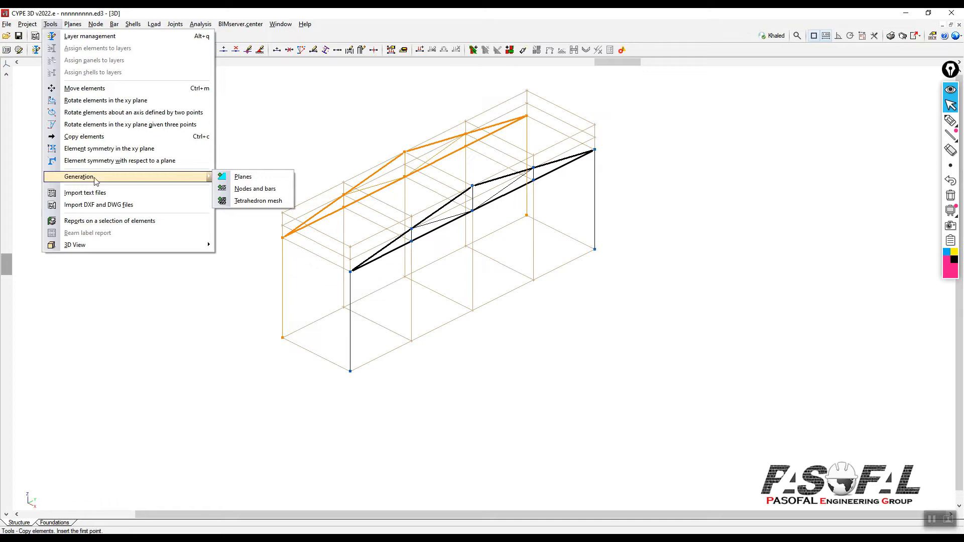
{"action": "left_click", "coordinate": [242, 177]}
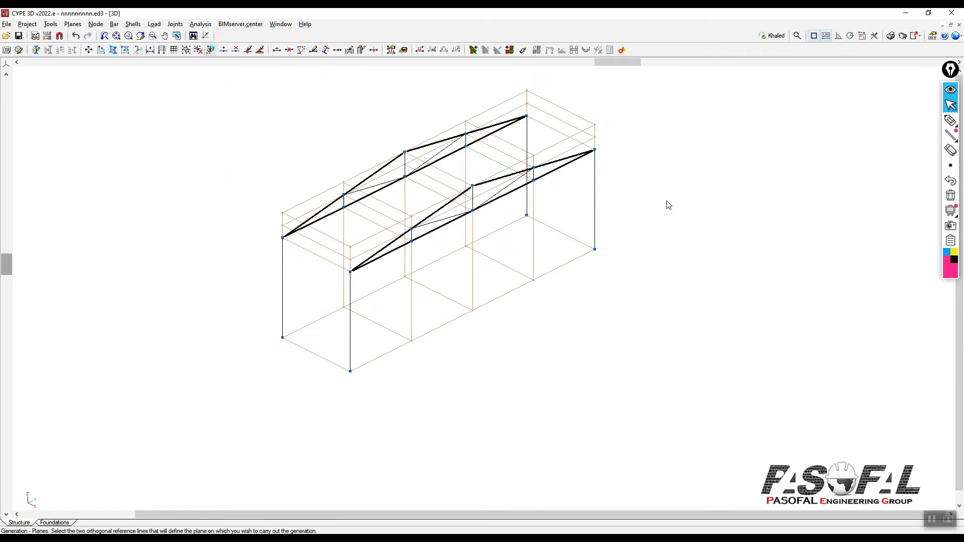
{"action": "scroll", "coordinate": [667, 201], "scroll_direction": "down", "scroll_amount": 2}
{"action": "scroll", "coordinate": [662, 205], "scroll_direction": "up", "scroll_amount": 2}
- Mark the command prompt, the X direction and the copied frame's plane with freehand pink pen strokes
{"action": "left_click", "coordinate": [950, 120]}
{"action": "mouse_move", "coordinate": [213, 390]}
{"action": "left_mouse_down"}
{"action": "mouse_move", "coordinate": [153, 515]}
{"action": "mouse_move", "coordinate": [175, 498]}
{"action": "left_mouse_up"}
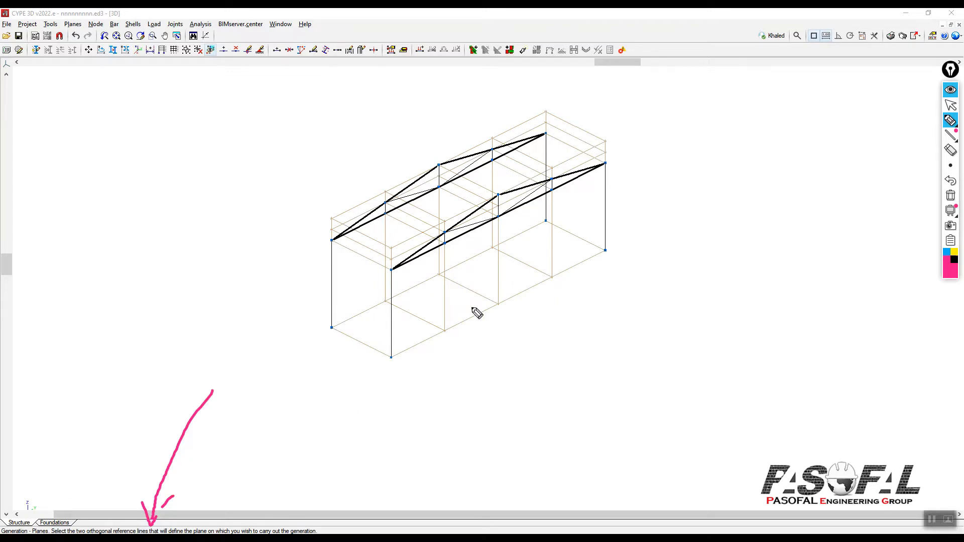
{"action": "left_click_drag", "start_coordinate": [516, 272], "coordinate": [611, 350]}
{"action": "left_click_drag", "start_coordinate": [589, 316], "coordinate": [581, 351]}
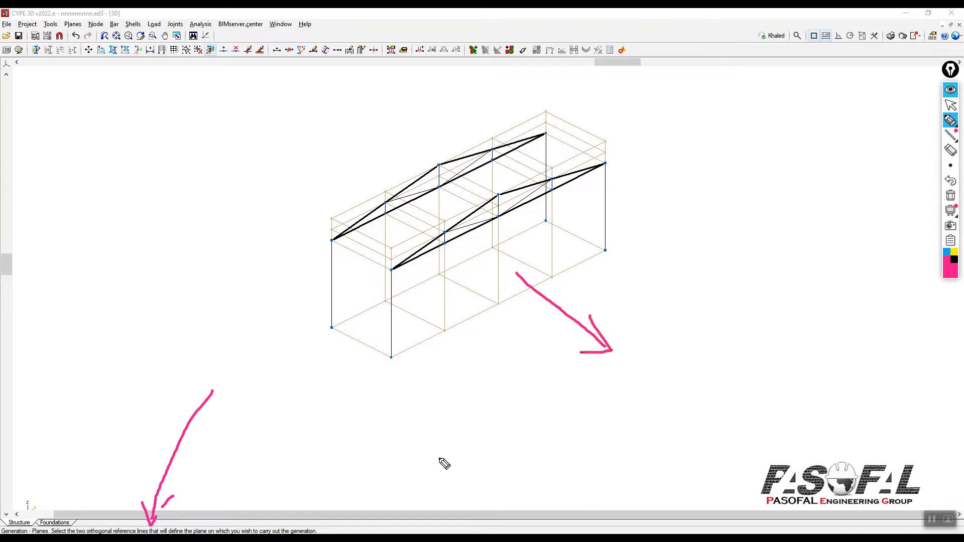
{"action": "mouse_move", "coordinate": [641, 366]}
{"action": "left_mouse_down"}
{"action": "mouse_move", "coordinate": [627, 392]}
{"action": "mouse_move", "coordinate": [651, 388]}
{"action": "left_mouse_up"}
{"action": "mouse_move", "coordinate": [603, 143]}
{"action": "left_mouse_down"}
{"action": "mouse_move", "coordinate": [608, 250]}
{"action": "mouse_move", "coordinate": [390, 358]}
{"action": "mouse_move", "coordinate": [391, 283]}
{"action": "mouse_move", "coordinate": [457, 223]}
{"action": "mouse_move", "coordinate": [583, 157]}
{"action": "mouse_move", "coordinate": [592, 229]}
{"action": "left_mouse_up"}
{"action": "mouse_move", "coordinate": [571, 167]}
{"action": "left_mouse_down"}
{"action": "mouse_move", "coordinate": [576, 248]}
{"action": "mouse_move", "coordinate": [572, 237]}
{"action": "left_mouse_up"}
{"action": "left_click_drag", "start_coordinate": [555, 193], "coordinate": [561, 271]}
{"action": "left_click_drag", "start_coordinate": [522, 198], "coordinate": [518, 270]}
{"action": "mouse_move", "coordinate": [480, 226]}
{"action": "left_mouse_down"}
{"action": "mouse_move", "coordinate": [487, 277]}
{"action": "mouse_move", "coordinate": [459, 284]}
{"action": "left_mouse_up"}
{"action": "mouse_move", "coordinate": [438, 251]}
{"action": "left_mouse_down"}
{"action": "mouse_move", "coordinate": [445, 320]}
{"action": "mouse_move", "coordinate": [409, 322]}
{"action": "left_mouse_up"}
{"action": "left_click_drag", "start_coordinate": [396, 275], "coordinate": [399, 316]}
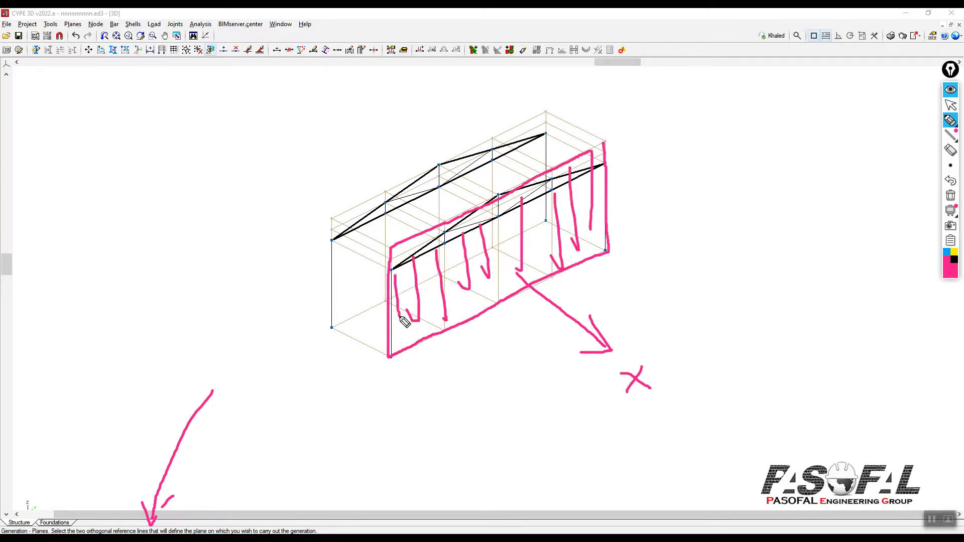
- Trace the copied frame's base line, column line and generation direction in black pen, and clear all markings
{"action": "left_click", "coordinate": [955, 260]}
{"action": "left_click_drag", "start_coordinate": [390, 356], "coordinate": [506, 304]}
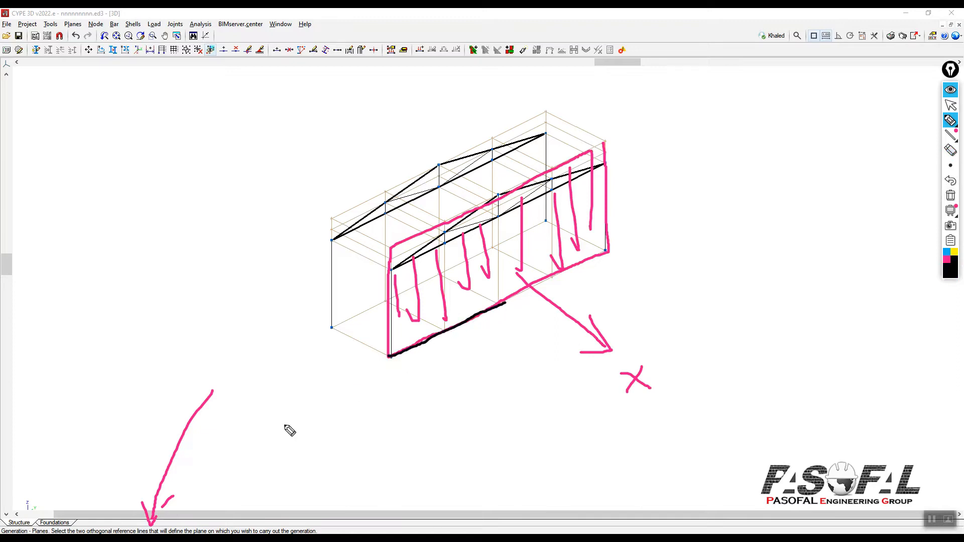
{"action": "left_click_drag", "start_coordinate": [391, 355], "coordinate": [390, 177]}
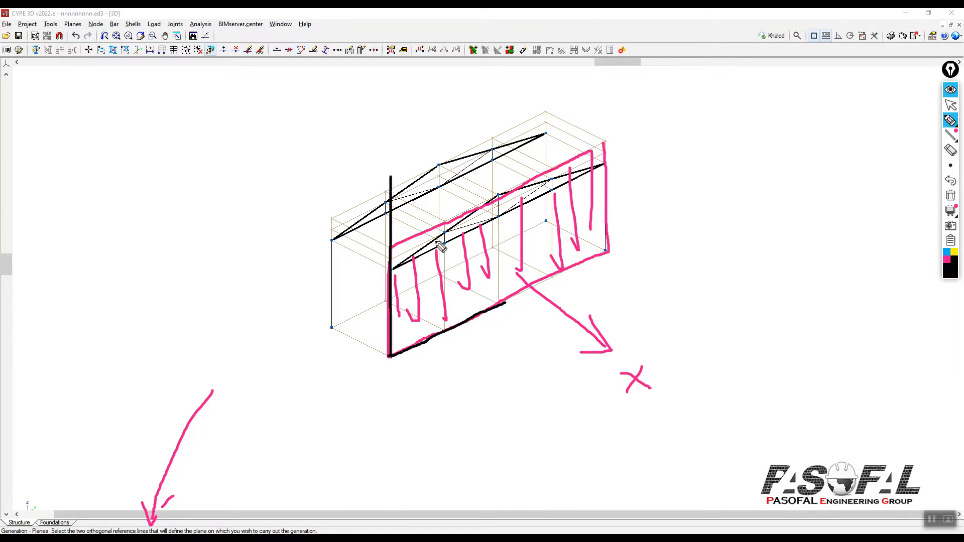
{"action": "left_click_drag", "start_coordinate": [504, 304], "coordinate": [587, 270]}
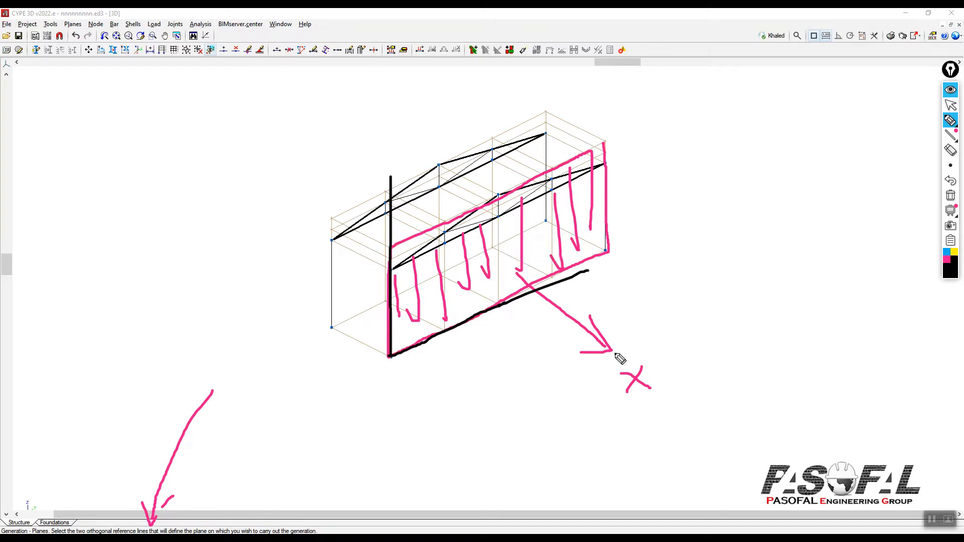
{"action": "left_click_drag", "start_coordinate": [616, 275], "coordinate": [782, 344]}
{"action": "mouse_move", "coordinate": [752, 315]}
{"action": "left_mouse_down"}
{"action": "mouse_move", "coordinate": [801, 348]}
{"action": "mouse_move", "coordinate": [740, 359]}
{"action": "left_mouse_up"}
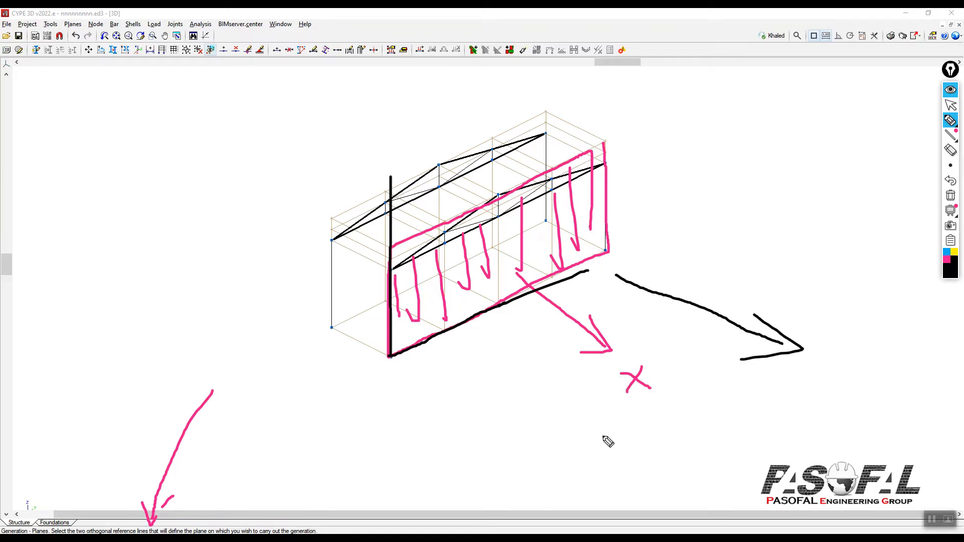
{"action": "left_click", "coordinate": [950, 196]}
{"action": "left_click", "coordinate": [950, 105]}
- Define the plane to generate from using the copied frame's base line and the vertical line of its near column
{"action": "scroll", "coordinate": [427, 354], "scroll_direction": "up", "scroll_amount": 2}
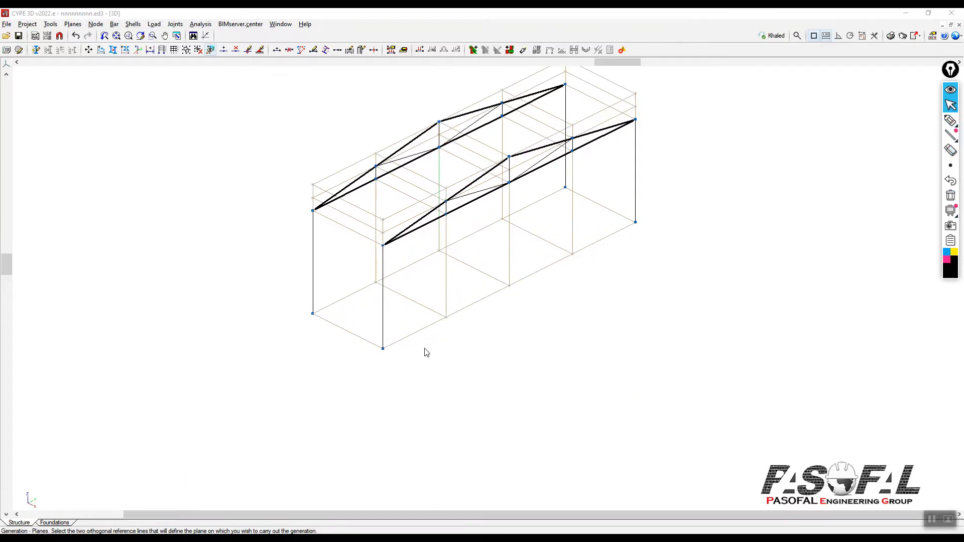
{"action": "left_click", "coordinate": [412, 343]}
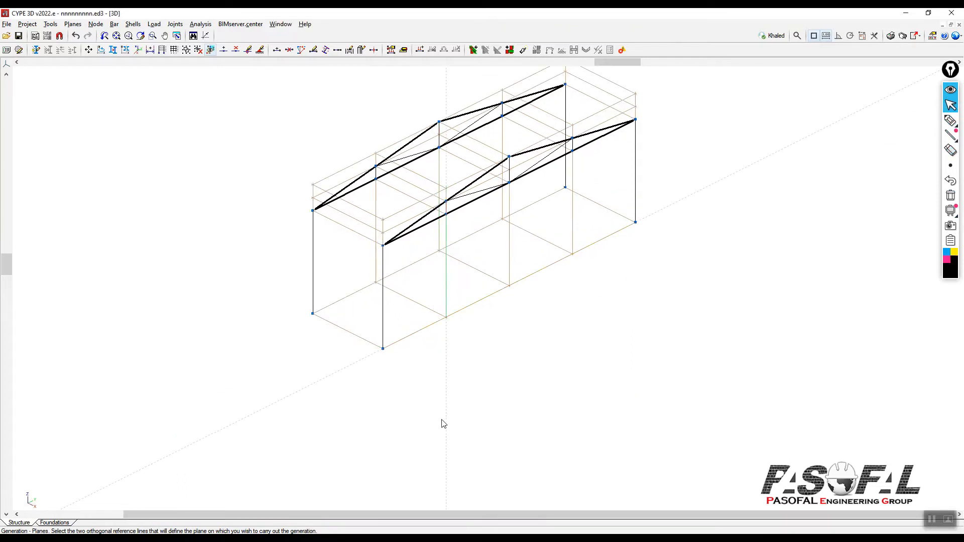
{"action": "left_click", "coordinate": [385, 324]}
{"action": "left_click", "coordinate": [385, 312]}
{"action": "left_click_drag", "start_coordinate": [507, 241], "coordinate": [627, 188]}
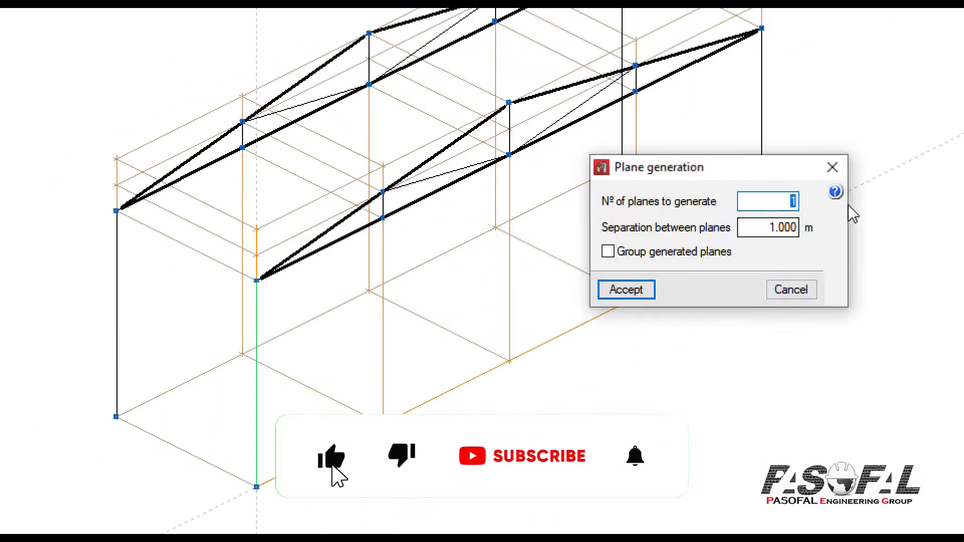
{"action": "left_click_drag", "start_coordinate": [790, 165], "coordinate": [745, 167]}
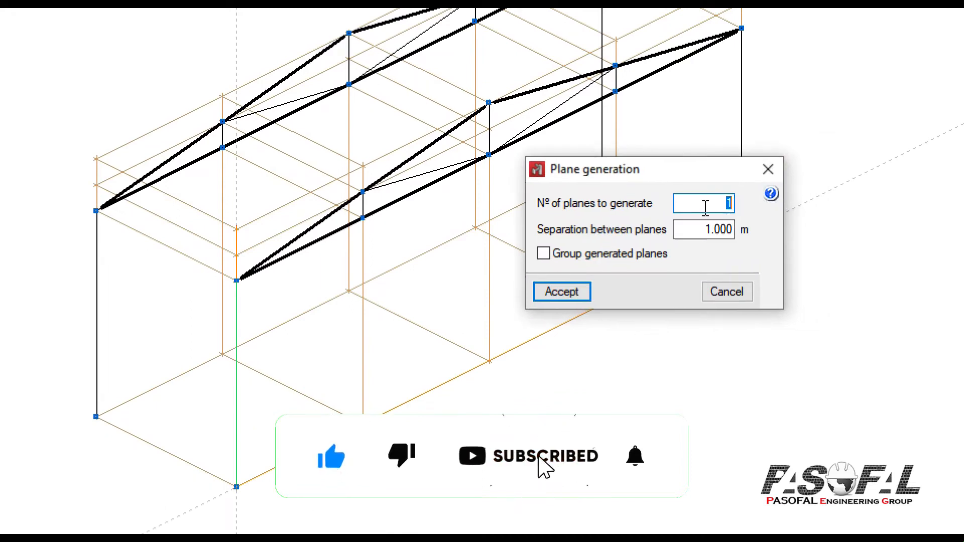
- Generate 14 planes with a separation of 5 m, leaving them ungrouped
{"action": "type", "text": "15"}
{"action": "key", "text": "BackSpace"}
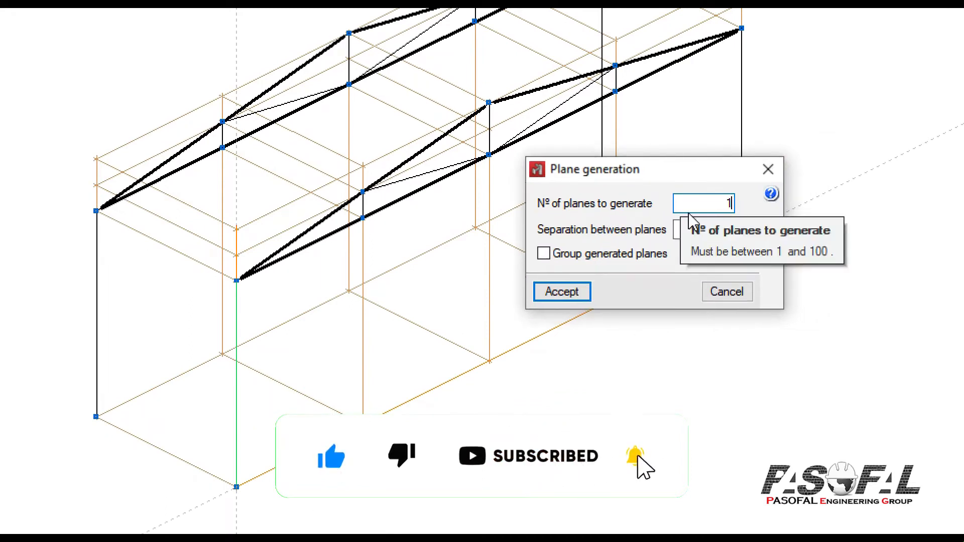
{"action": "type", "text": "4"}
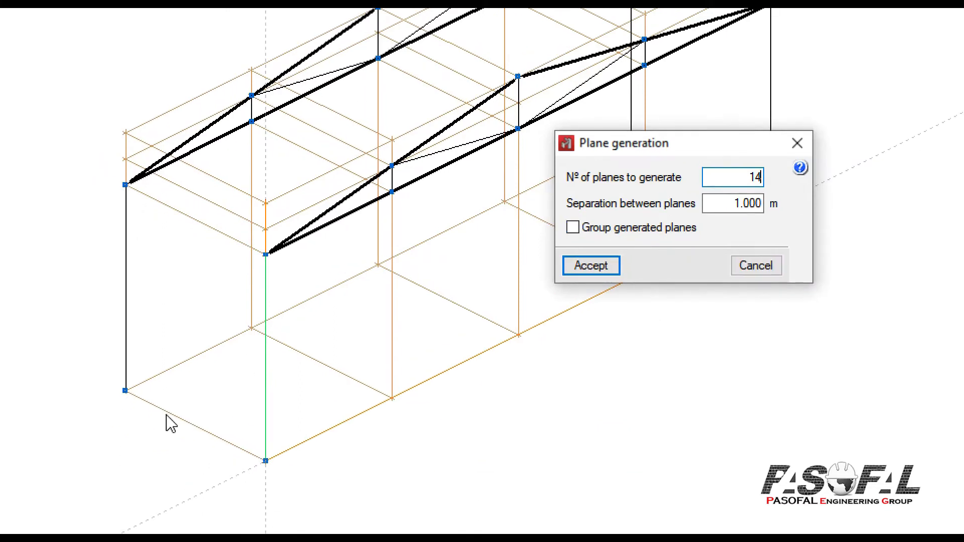
{"action": "left_click_drag", "start_coordinate": [733, 204], "coordinate": [770, 203]}
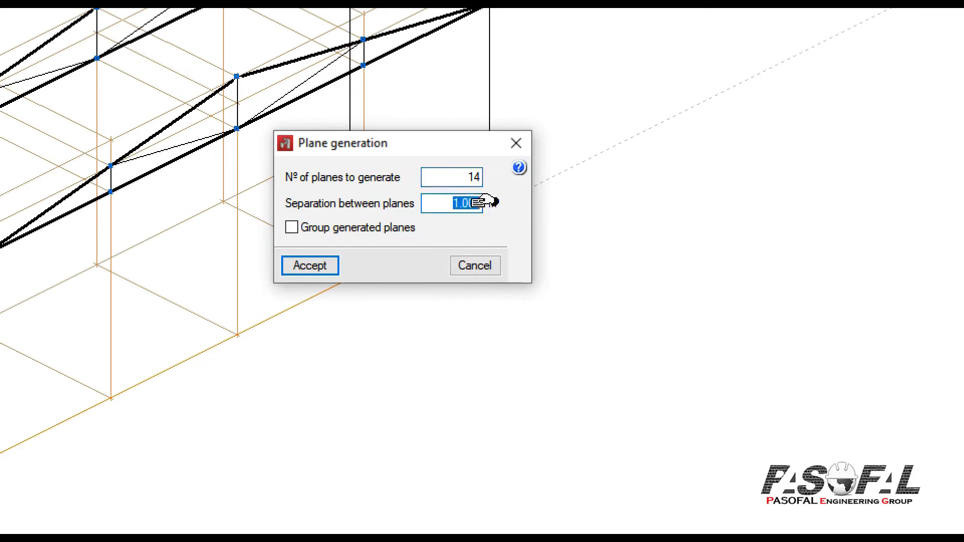
{"action": "type", "text": "5"}
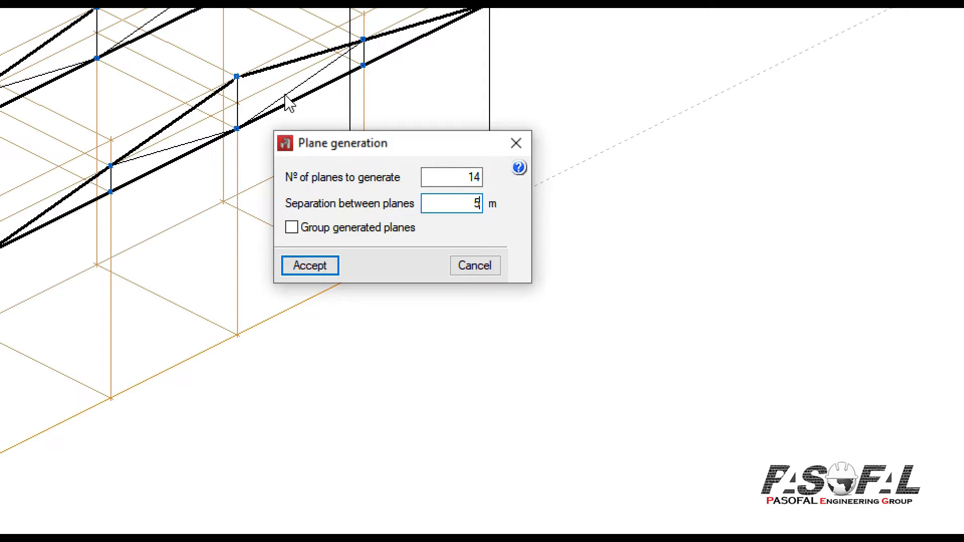
{"action": "mouse_move", "coordinate": [361, 215]}
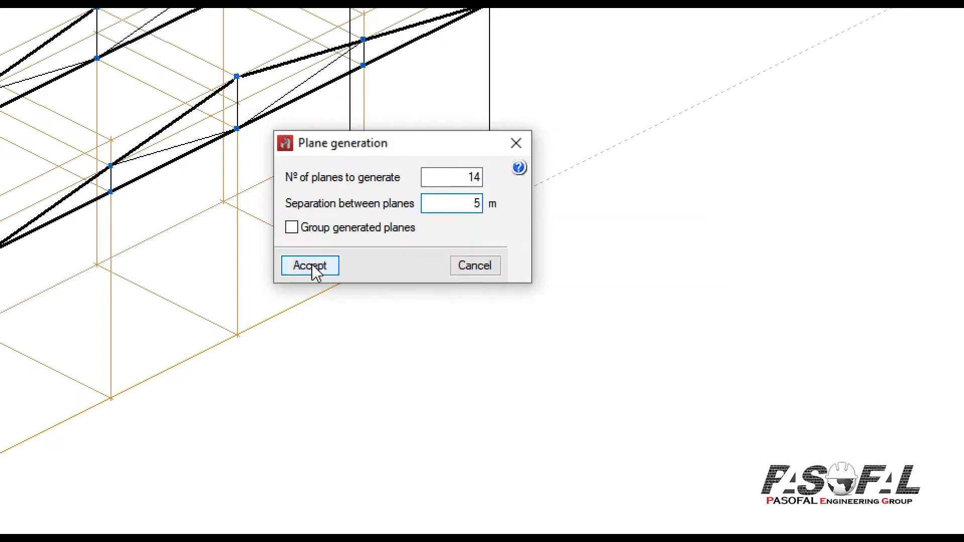
{"action": "left_click", "coordinate": [312, 267]}
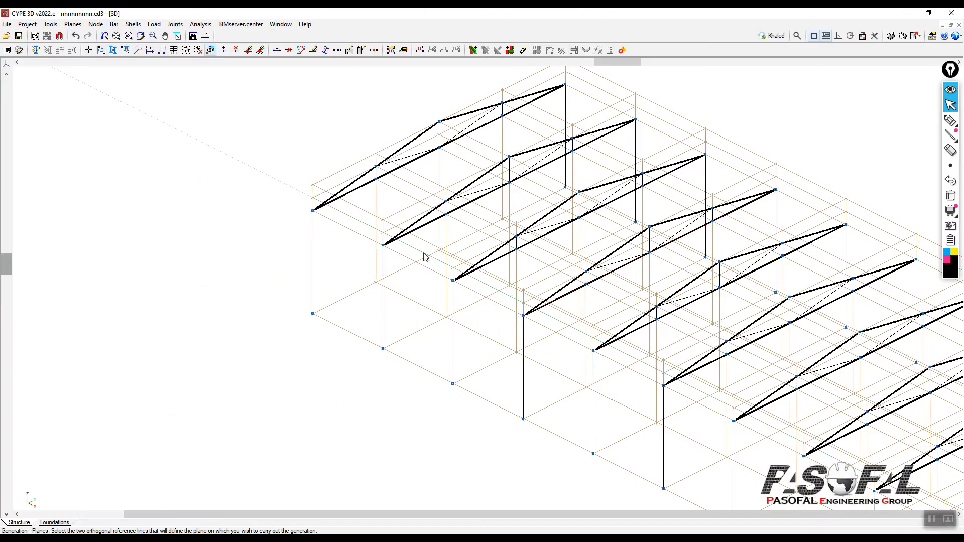
- Examine the generated row of truss frames from one end of the warehouse to the other
{"action": "scroll", "coordinate": [424, 258], "scroll_direction": "down", "scroll_amount": 5}
{"action": "scroll", "coordinate": [656, 370], "scroll_direction": "up", "scroll_amount": 5}
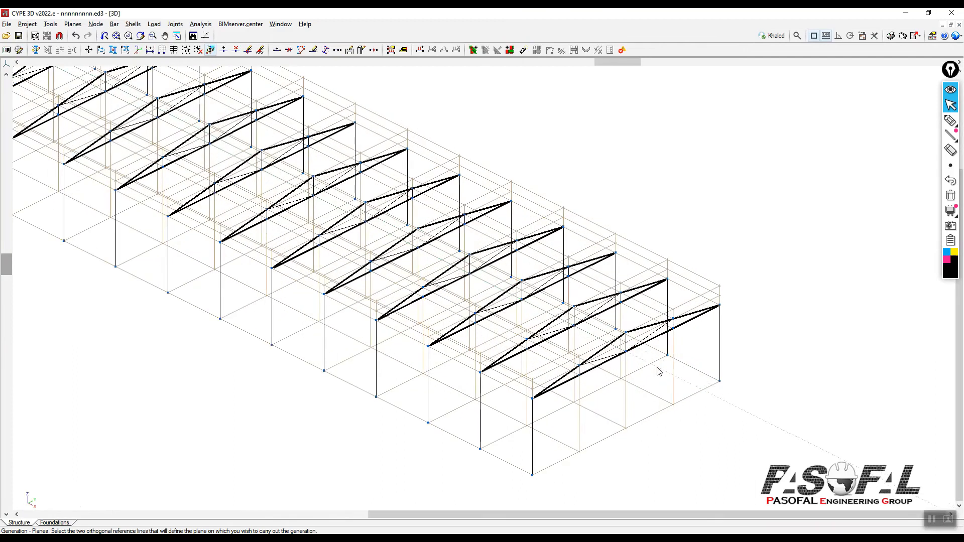
{"action": "scroll", "coordinate": [627, 334], "scroll_direction": "down", "scroll_amount": 2}
{"action": "scroll", "coordinate": [563, 329], "scroll_direction": "down", "scroll_amount": 2}
{"action": "scroll", "coordinate": [531, 294], "scroll_direction": "up", "scroll_amount": 5}
{"action": "scroll", "coordinate": [530, 295], "scroll_direction": "down", "scroll_amount": 6}
{"action": "scroll", "coordinate": [531, 295], "scroll_direction": "up", "scroll_amount": 2}
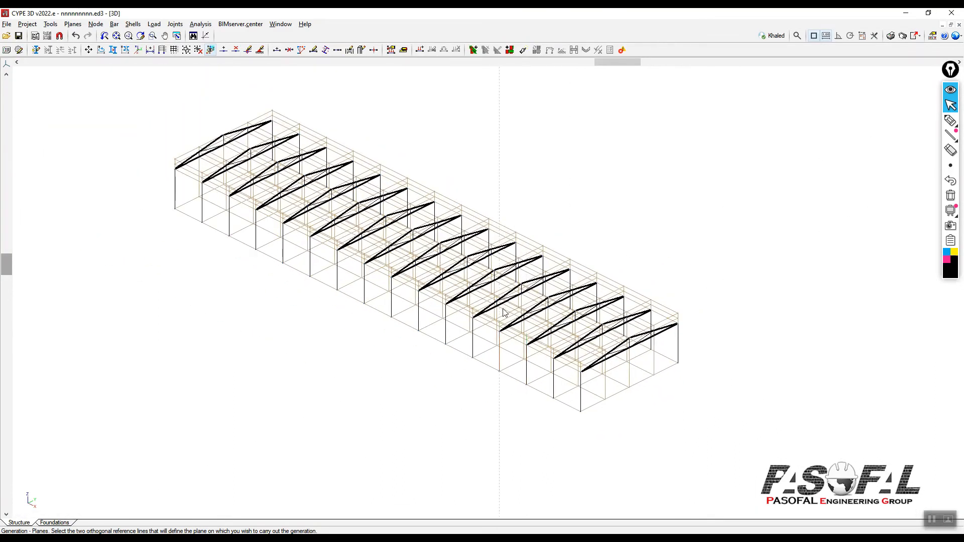
{"action": "scroll", "coordinate": [502, 326], "scroll_direction": "up", "scroll_amount": 2}
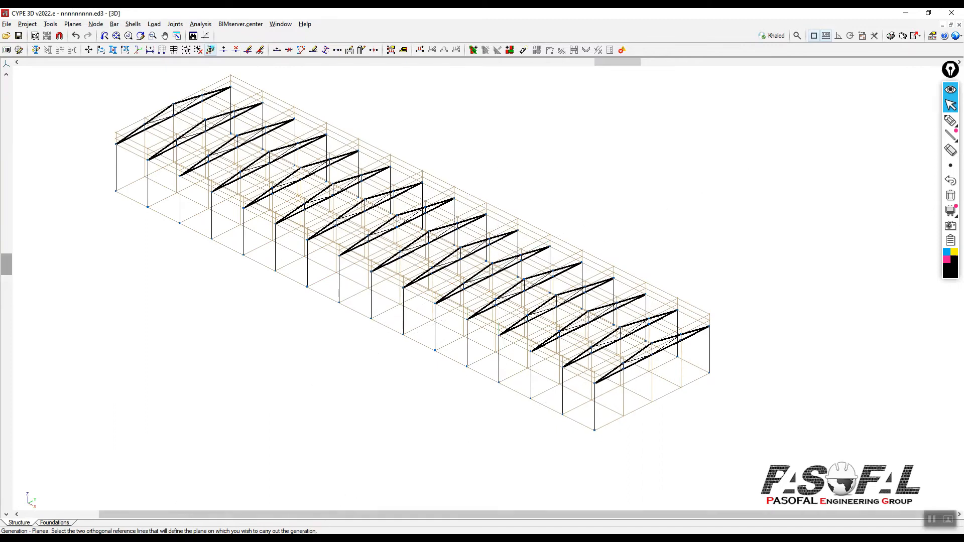
- Switch to the Tutorial 1 model to compare its row of frames, and return to the new job
{"action": "left_click", "coordinate": [189, 512]}
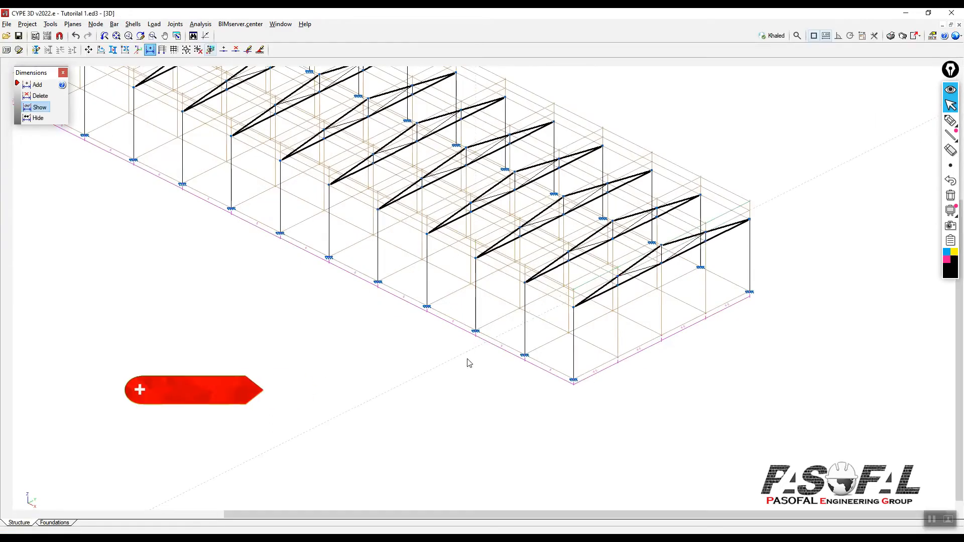
{"action": "scroll", "coordinate": [466, 360], "scroll_direction": "down", "scroll_amount": 6}
{"action": "scroll", "coordinate": [386, 226], "scroll_direction": "up", "scroll_amount": 4}
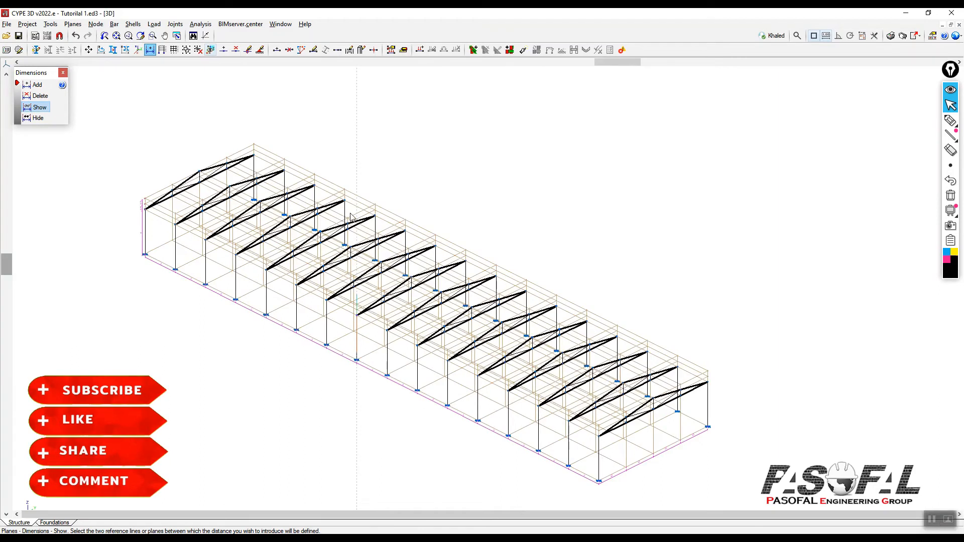
{"action": "scroll", "coordinate": [504, 190], "scroll_direction": "down", "scroll_amount": 1}
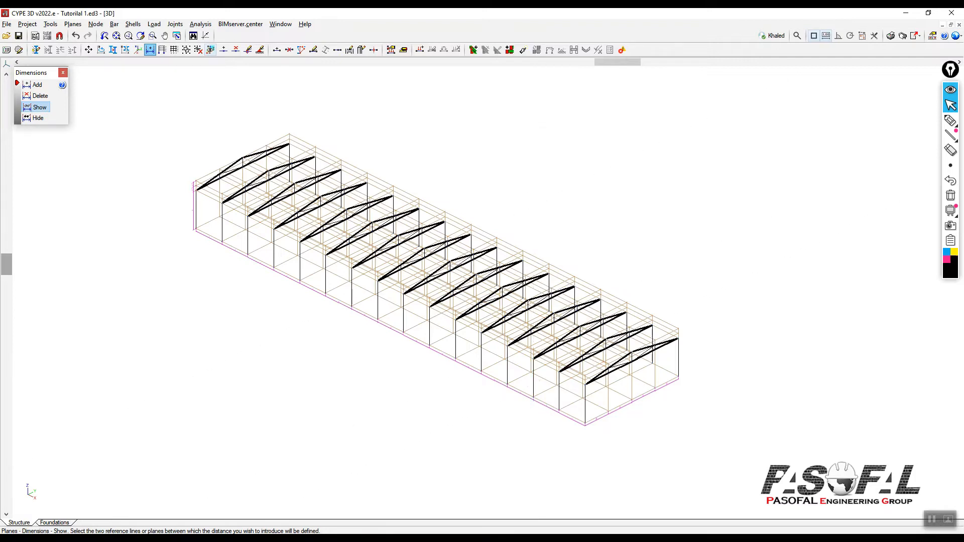
{"action": "mouse_move", "coordinate": [233, 539]}
{"action": "left_click", "coordinate": [284, 505]}
{"action": "scroll", "coordinate": [524, 303], "scroll_direction": "down", "scroll_amount": 2}
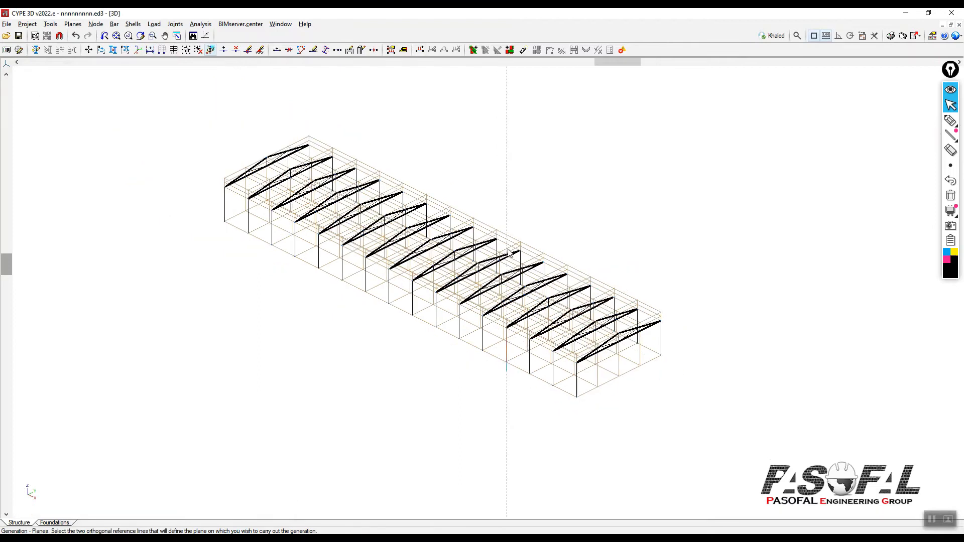
{"action": "scroll", "coordinate": [509, 253], "scroll_direction": "up", "scroll_amount": 1}
- Review the additional loadcases in the job's general data, and close the settings without changes
{"action": "left_click", "coordinate": [154, 25]}
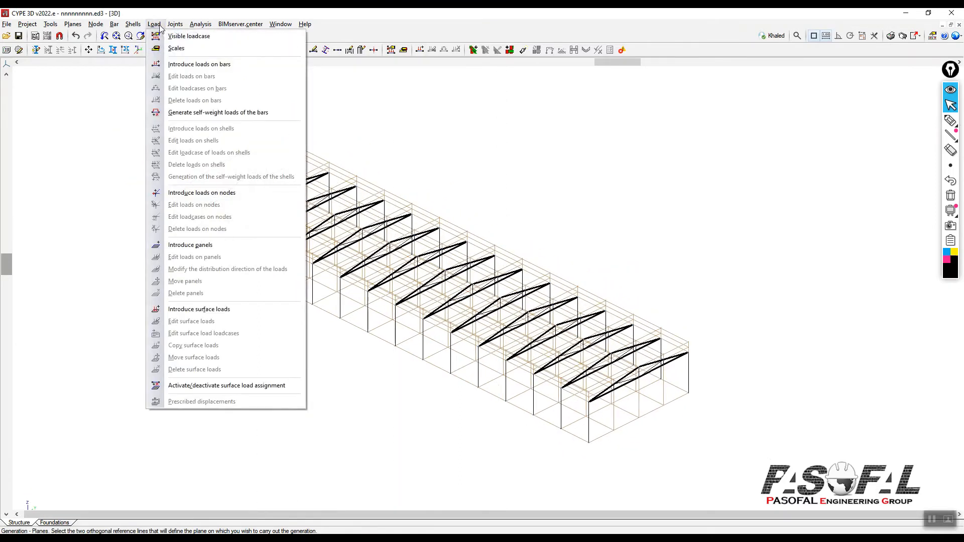
{"action": "left_click", "coordinate": [27, 24]}
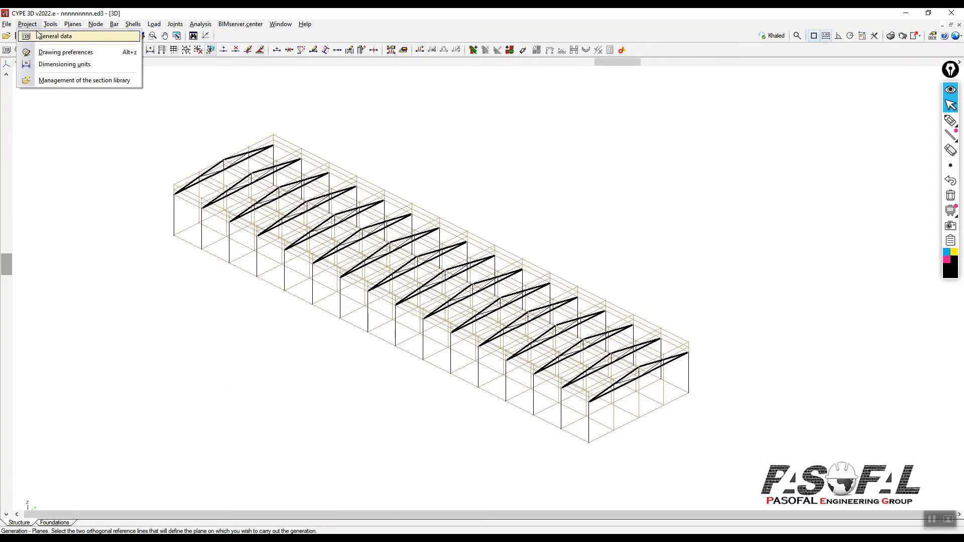
{"action": "left_click", "coordinate": [38, 35]}
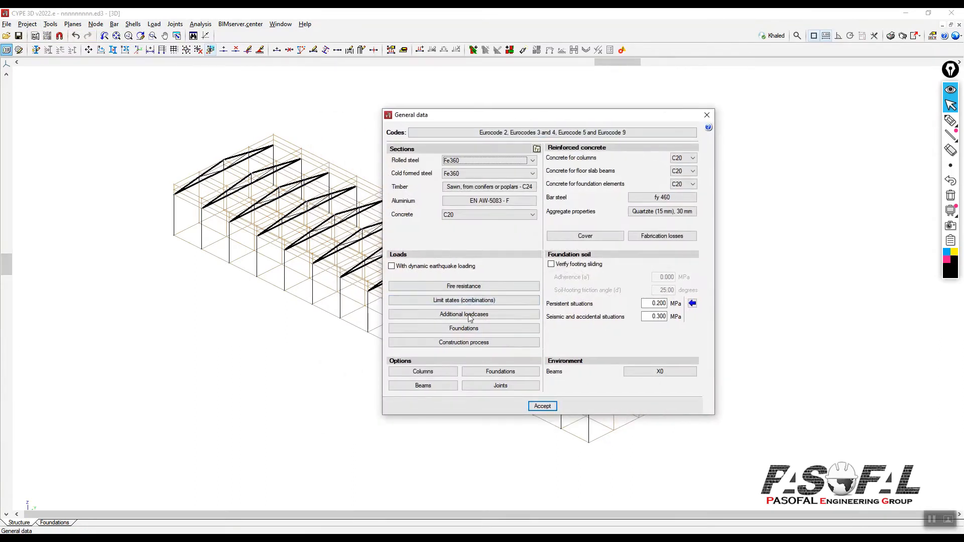
{"action": "left_click", "coordinate": [472, 316]}
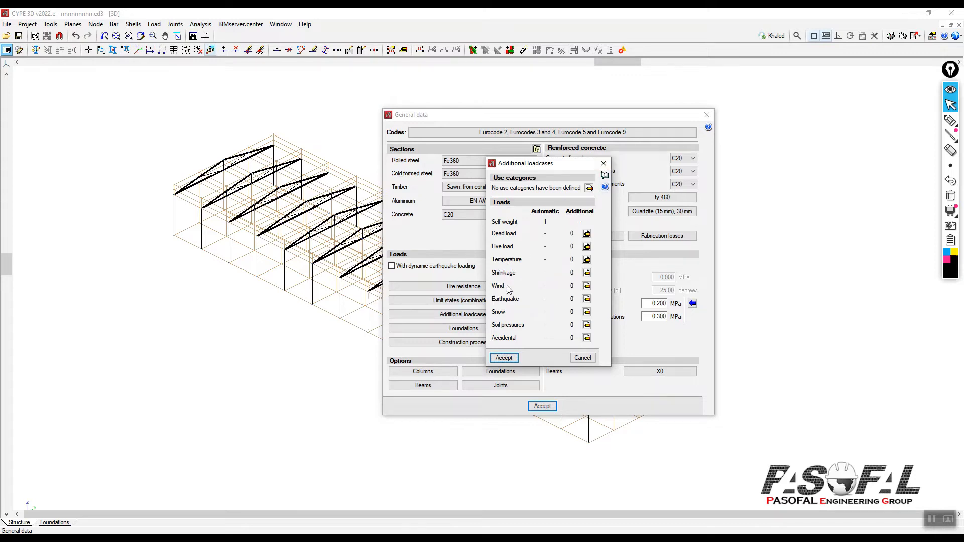
{"action": "left_click", "coordinate": [603, 164]}
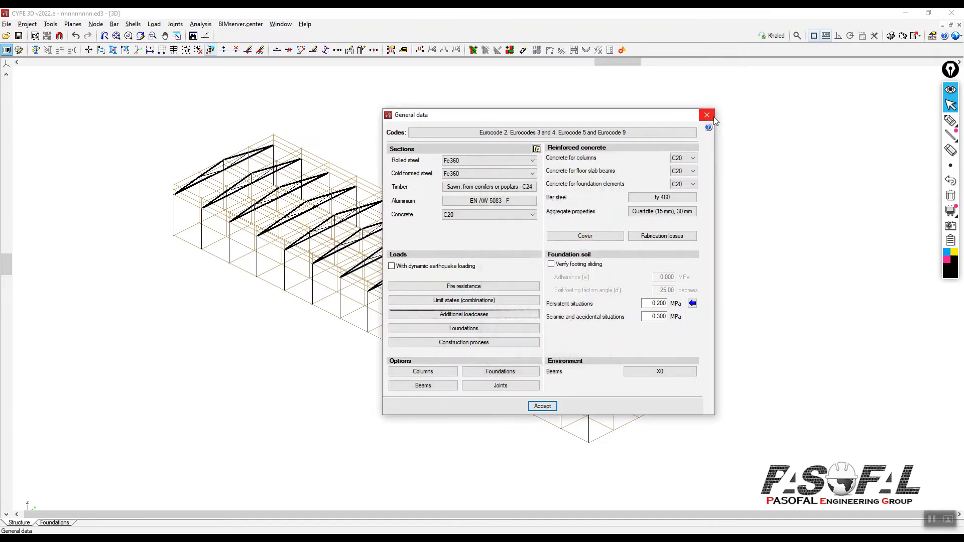
{"action": "left_click", "coordinate": [707, 116]}
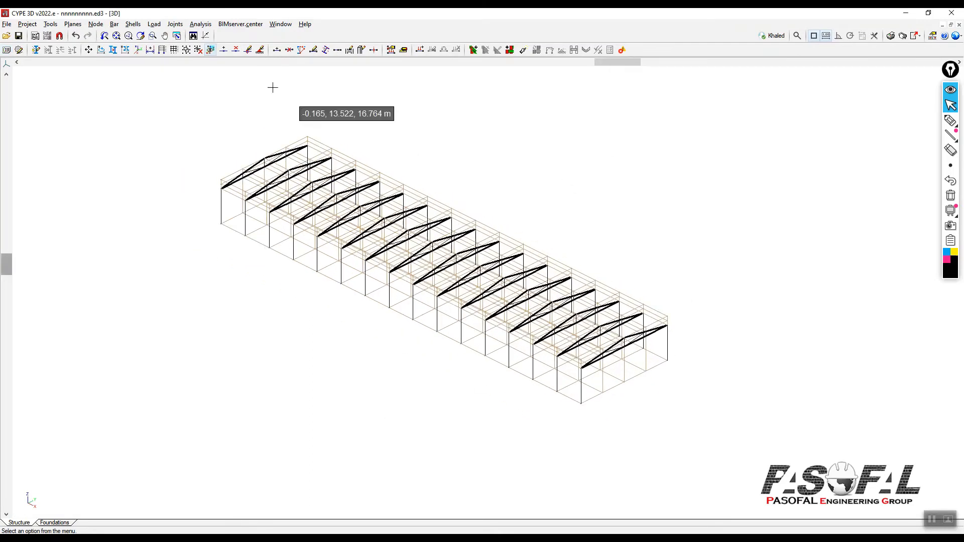
- Switch to the Tutorial 1 model and examine the panels on its roof and walls with the Edit loads on panels command
{"action": "left_click", "coordinate": [160, 25]}
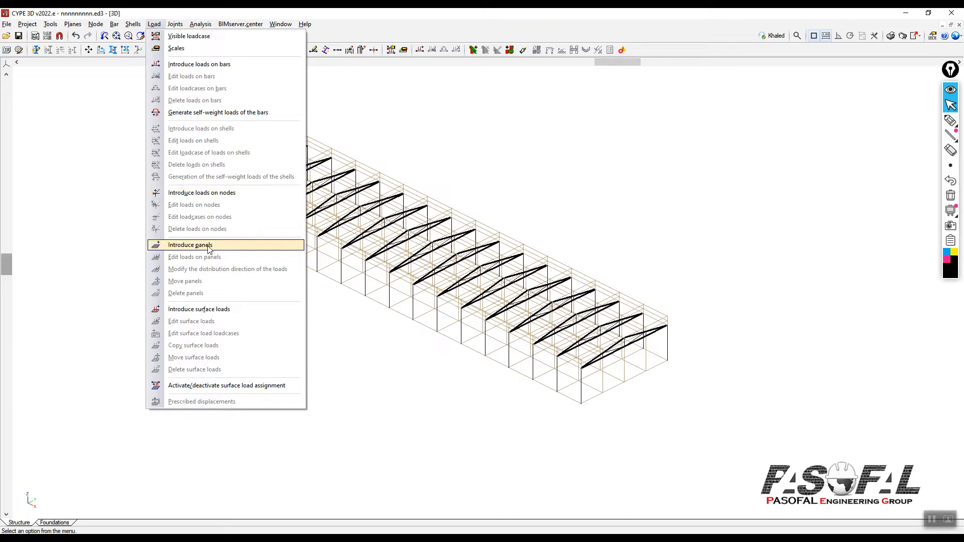
{"action": "left_click", "coordinate": [610, 20]}
{"action": "left_click", "coordinate": [232, 539]}
{"action": "left_click", "coordinate": [188, 510]}
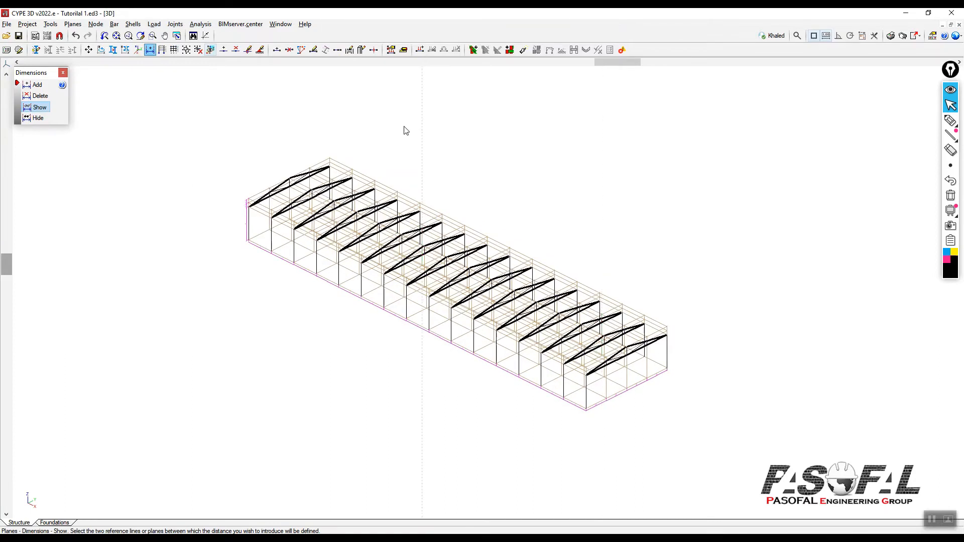
{"action": "left_click", "coordinate": [155, 25]}
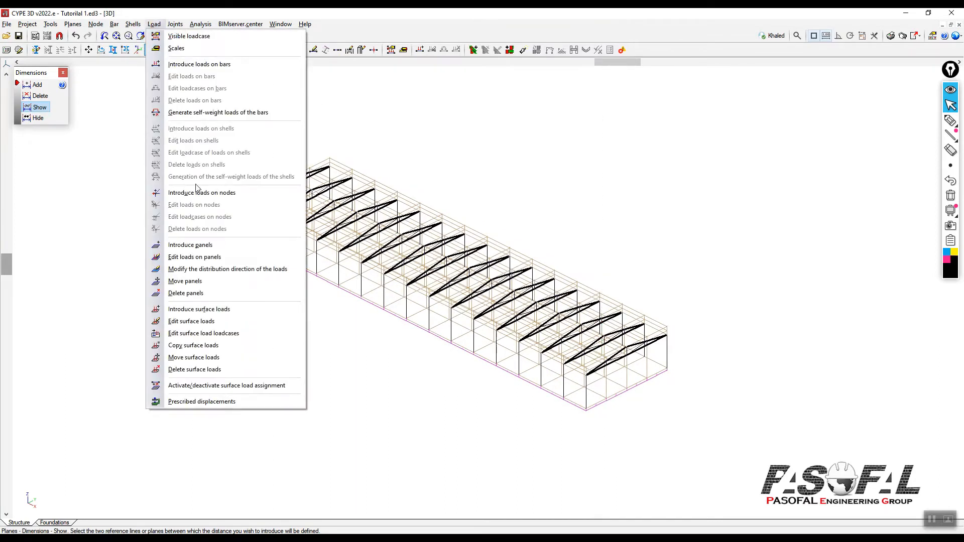
{"action": "left_click", "coordinate": [189, 258]}
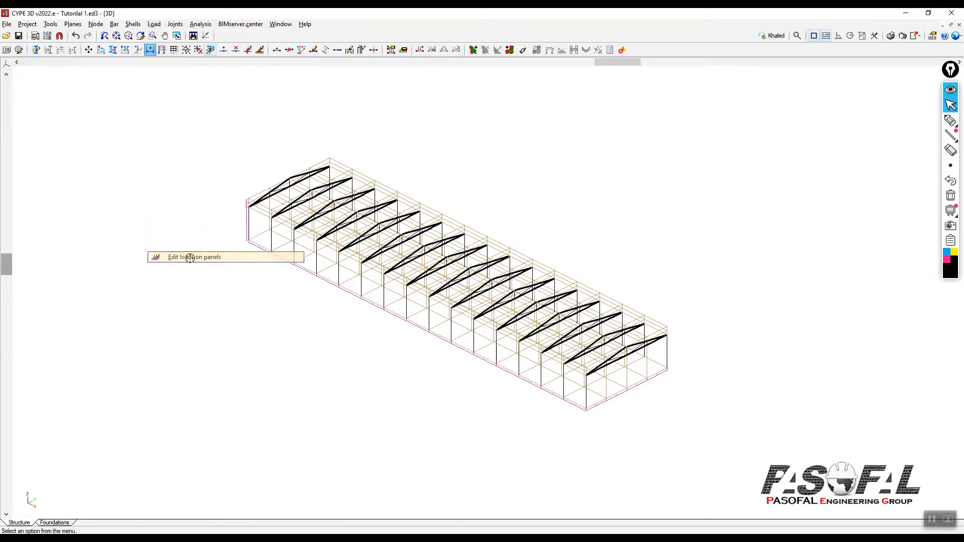
{"action": "scroll", "coordinate": [454, 277], "scroll_direction": "up", "scroll_amount": 3}
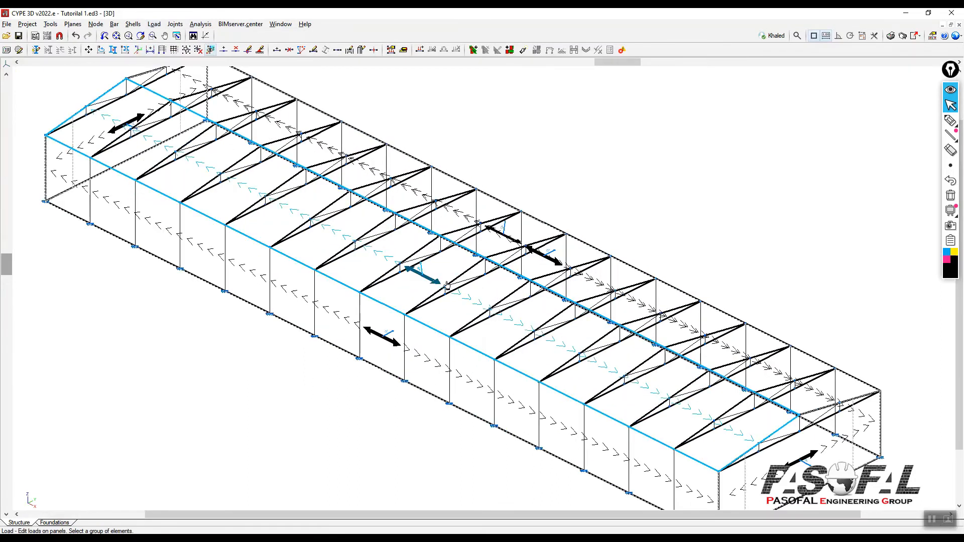
{"action": "scroll", "coordinate": [522, 259], "scroll_direction": "down", "scroll_amount": 5}
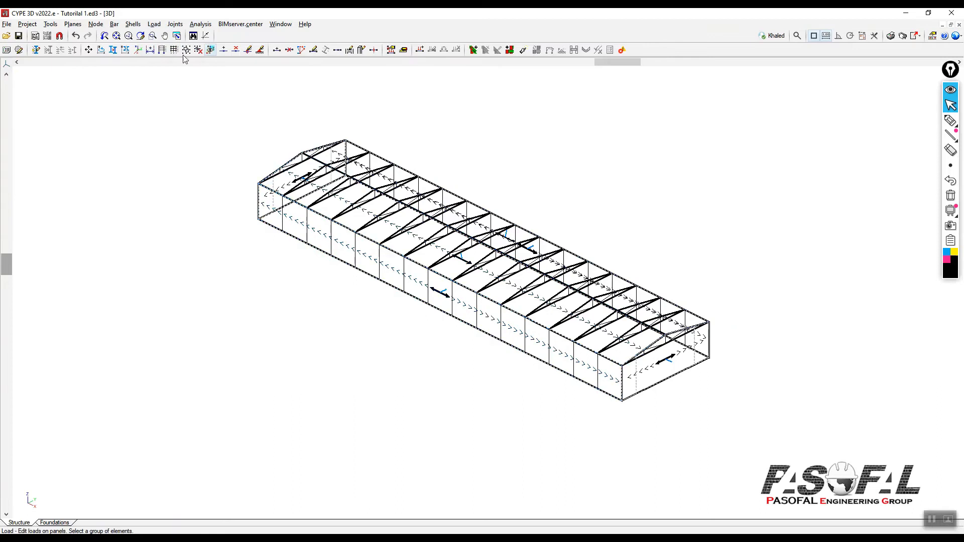
- Inspect the surface loads of the Tutorial 1 model and review the loadcases available for display
{"action": "left_click", "coordinate": [154, 24]}
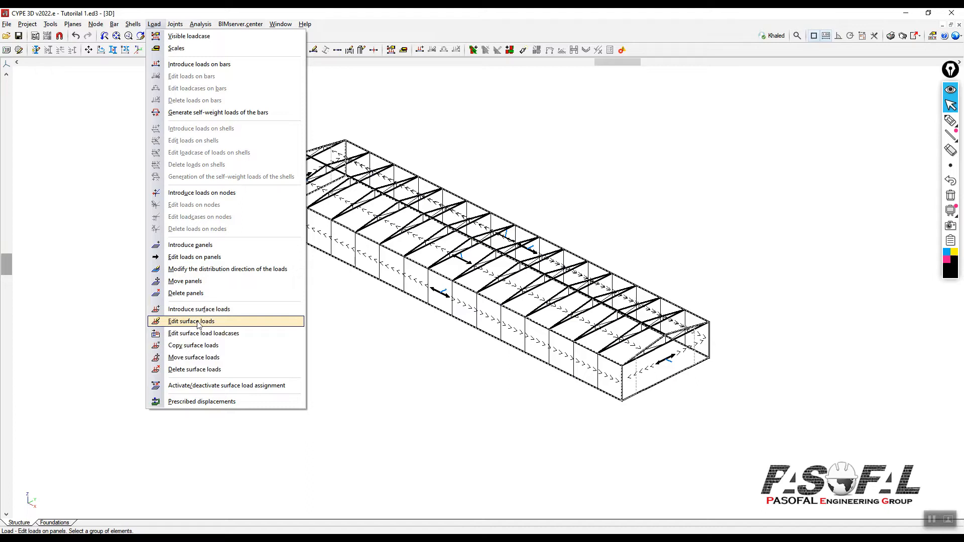
{"action": "left_click", "coordinate": [199, 325]}
{"action": "scroll", "coordinate": [365, 271], "scroll_direction": "up", "scroll_amount": 8}
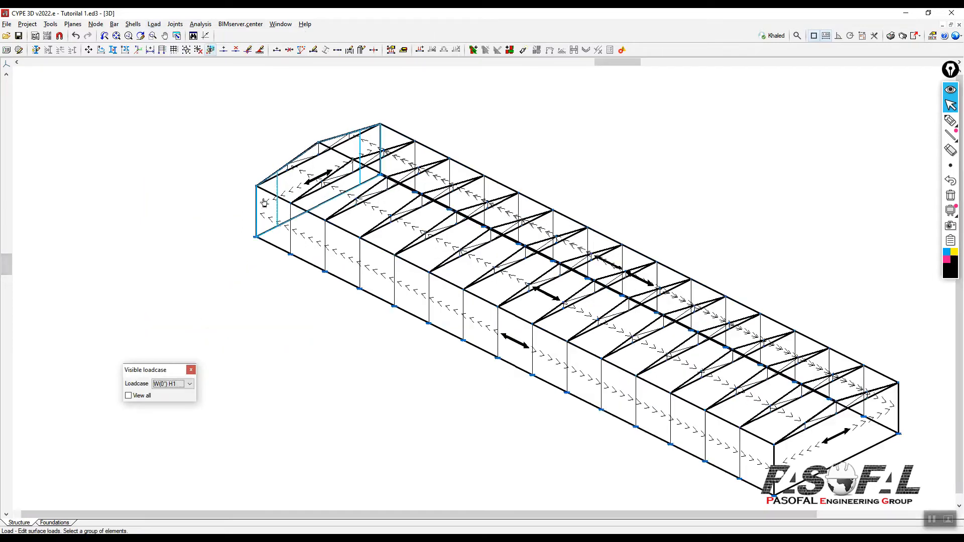
{"action": "scroll", "coordinate": [308, 194], "scroll_direction": "down", "scroll_amount": 8}
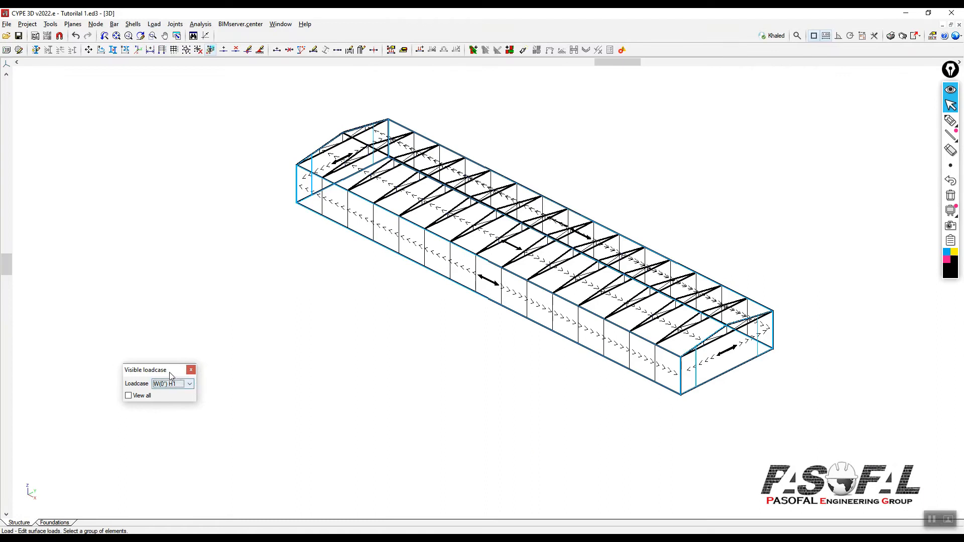
{"action": "left_click_drag", "start_coordinate": [173, 370], "coordinate": [186, 244]}
{"action": "left_click", "coordinate": [202, 257]}
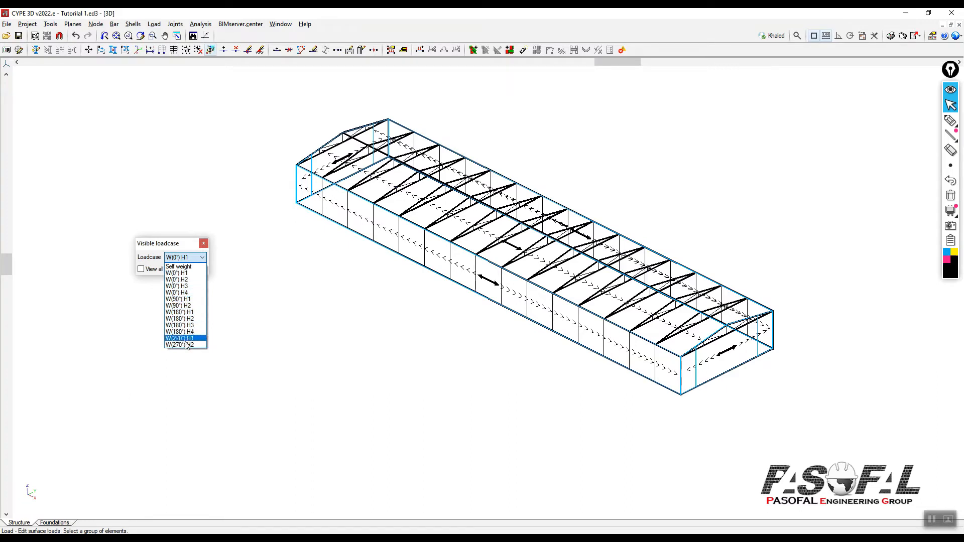
{"action": "left_click", "coordinate": [181, 246]}
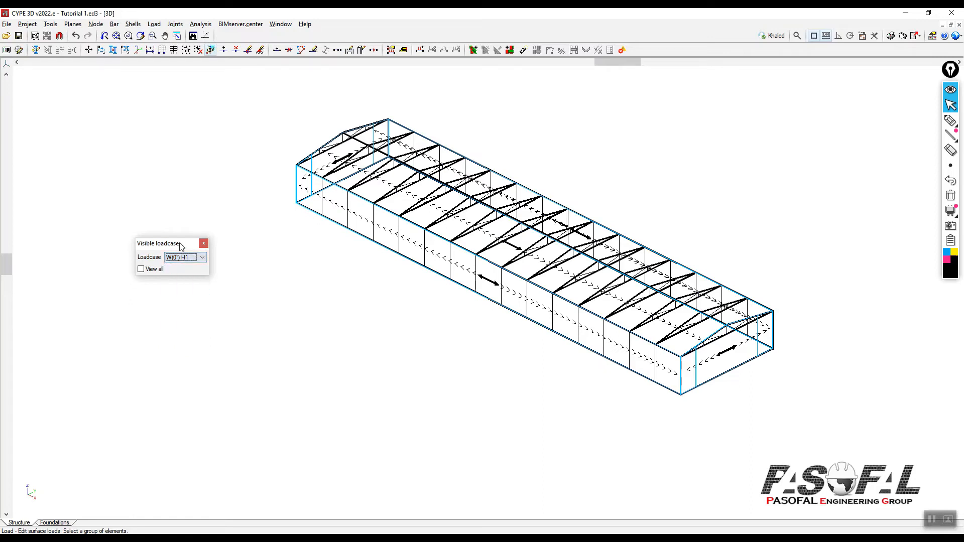
{"action": "left_click_drag", "start_coordinate": [181, 246], "coordinate": [209, 243]}
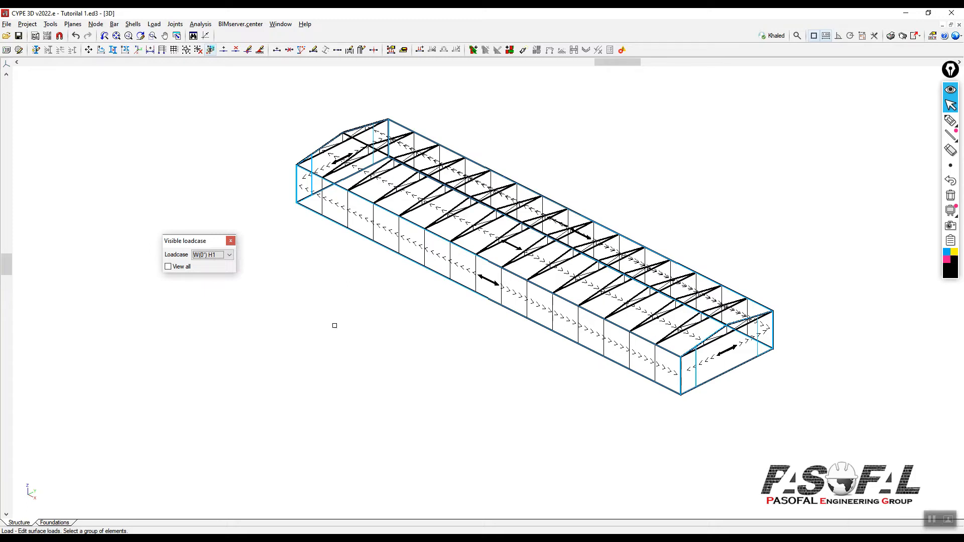
- Check the new job, and return to the Tutorial 1 model to close its visible loadcase window and review the load commands
{"action": "left_click", "coordinate": [279, 517]}
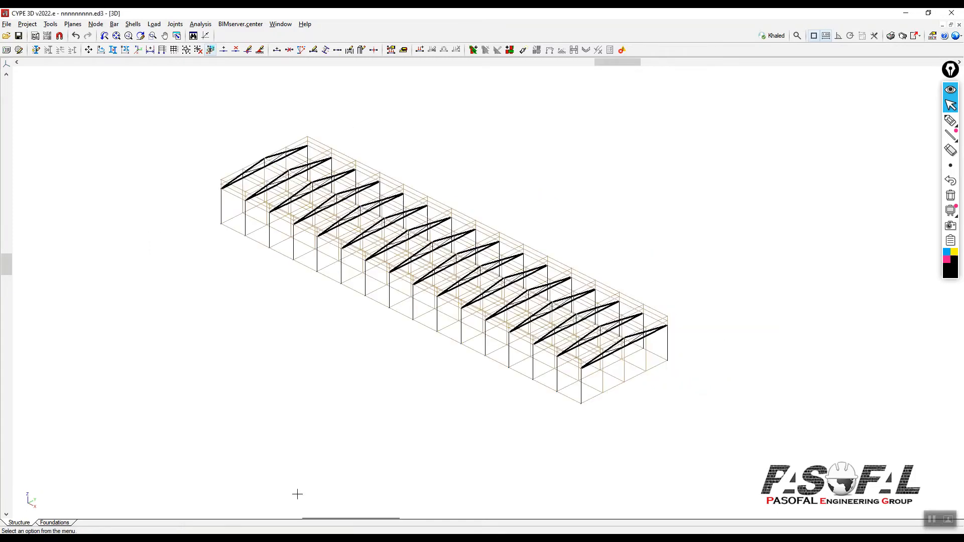
{"action": "left_click", "coordinate": [154, 24]}
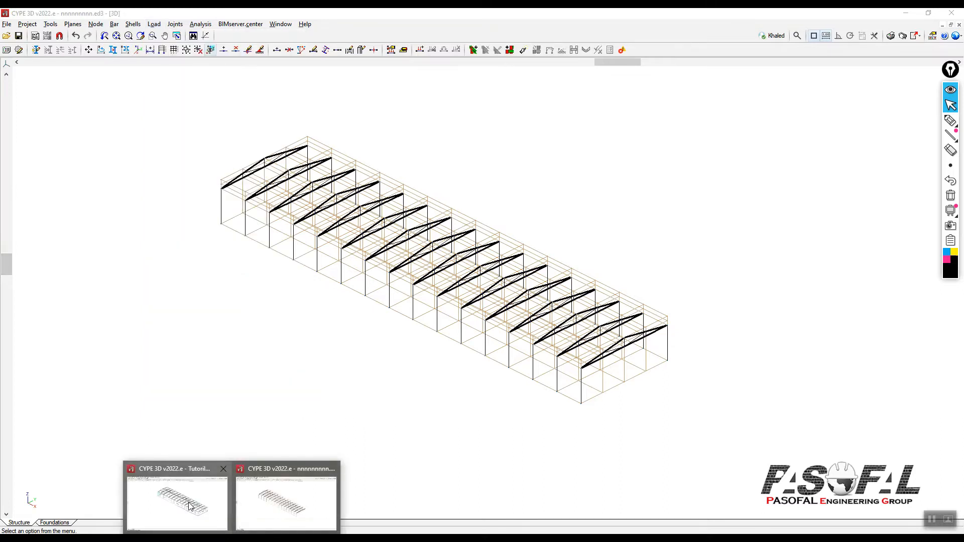
{"action": "left_click", "coordinate": [181, 502]}
{"action": "left_click", "coordinate": [230, 241]}
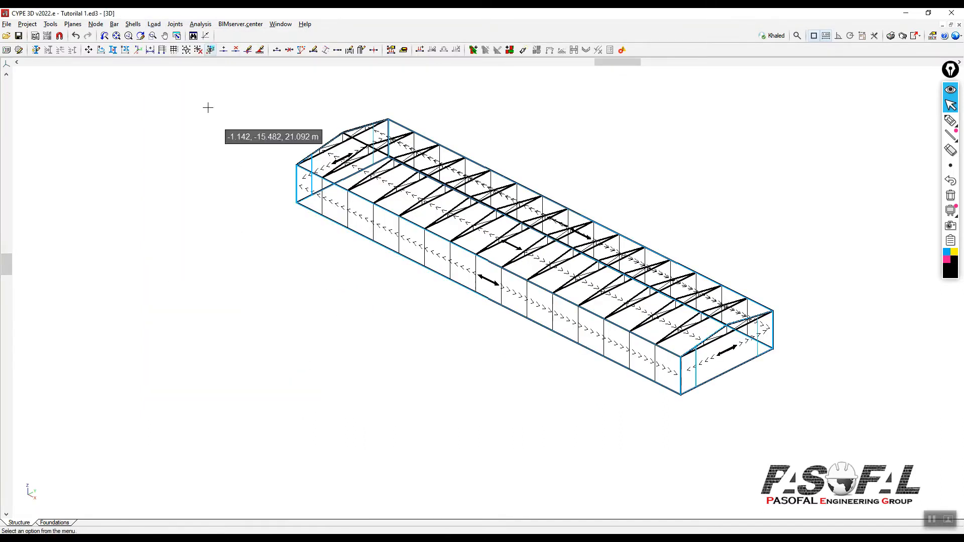
{"action": "left_click", "coordinate": [155, 24]}
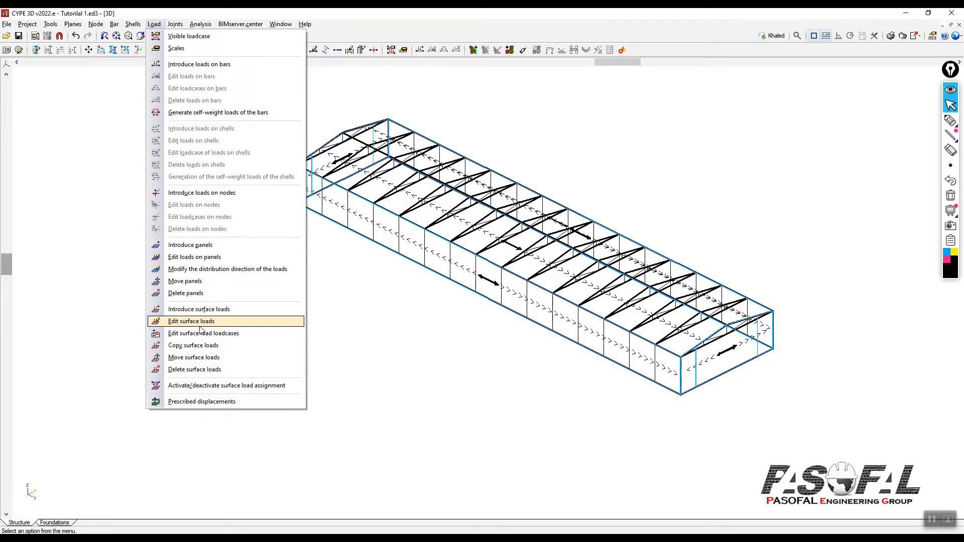
- Sketch a gable frame outline with double-line columns beside the model using the screen annotation pen
{"action": "left_click", "coordinate": [949, 121]}
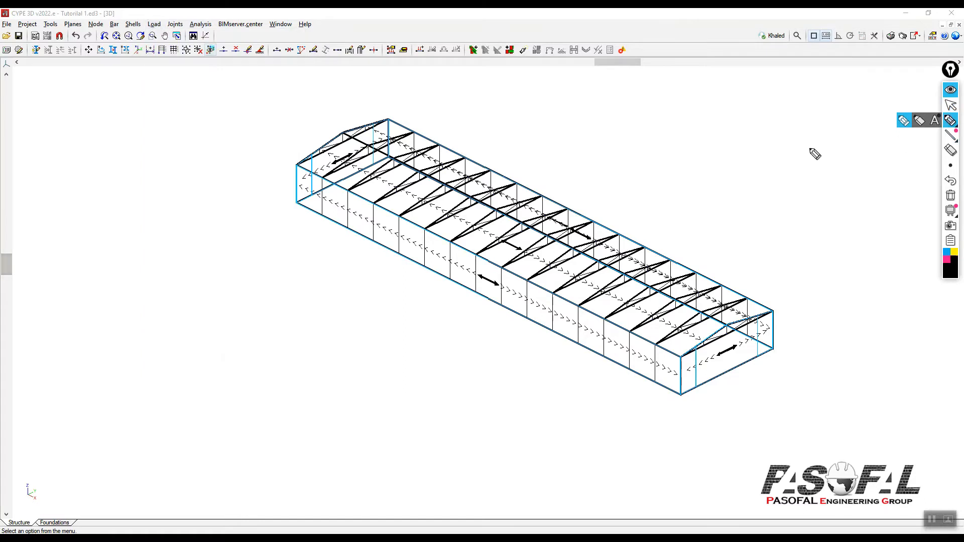
{"action": "left_click_drag", "start_coordinate": [136, 198], "coordinate": [136, 300]}
{"action": "mouse_move", "coordinate": [136, 197]}
{"action": "left_mouse_down"}
{"action": "mouse_move", "coordinate": [205, 166]}
{"action": "mouse_move", "coordinate": [284, 183]}
{"action": "mouse_move", "coordinate": [328, 245]}
{"action": "mouse_move", "coordinate": [336, 283]}
{"action": "left_mouse_up"}
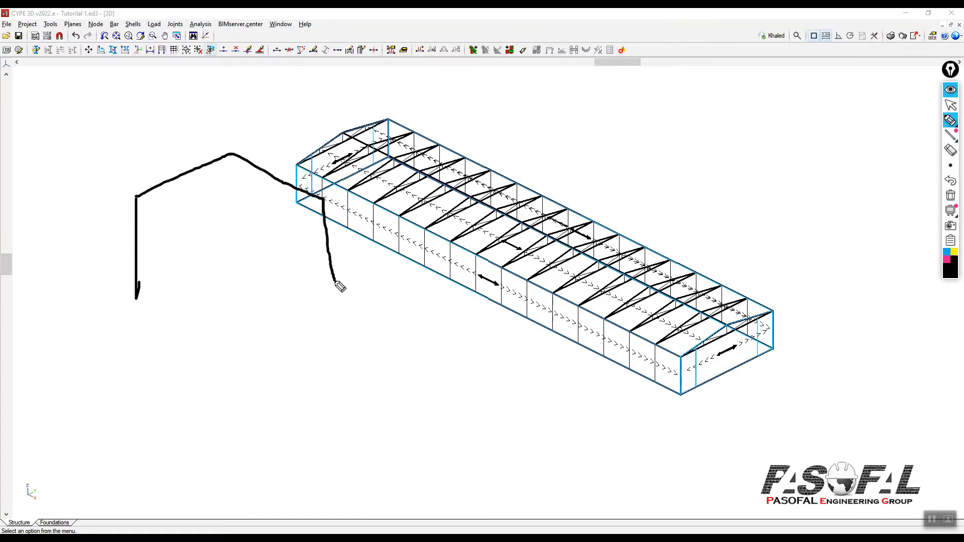
{"action": "mouse_move", "coordinate": [129, 197]}
{"action": "left_mouse_down"}
{"action": "mouse_move", "coordinate": [132, 300]}
{"action": "mouse_move", "coordinate": [129, 196]}
{"action": "left_mouse_up"}
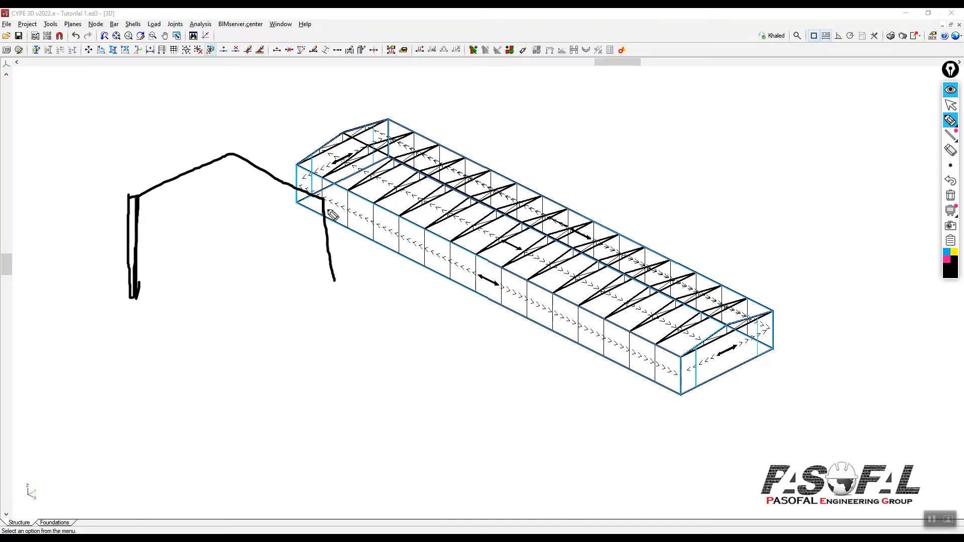
{"action": "mouse_move", "coordinate": [323, 198]}
{"action": "left_mouse_down"}
{"action": "mouse_move", "coordinate": [335, 289]}
{"action": "mouse_move", "coordinate": [325, 235]}
{"action": "left_mouse_up"}
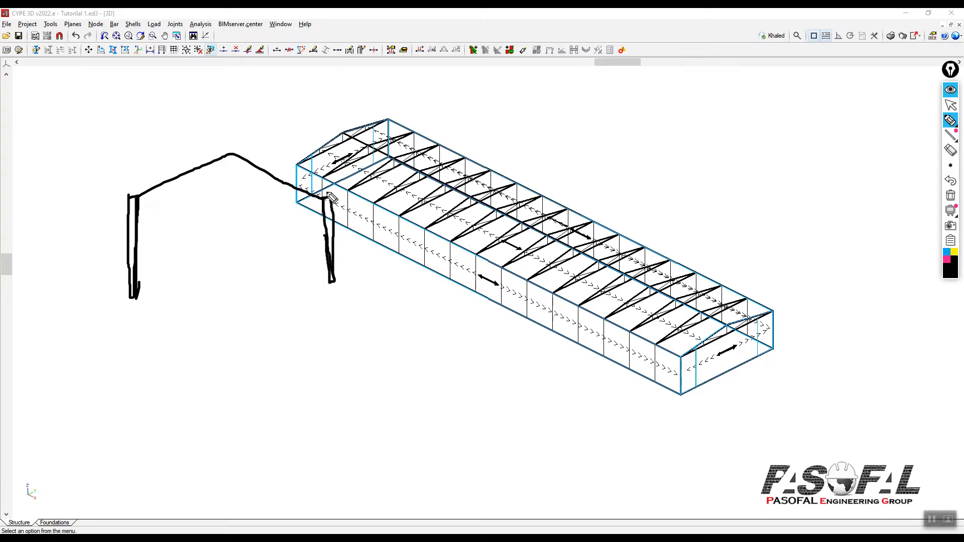
- Mark the wall panels and circle one sketched column with the annotation pen, and clear all annotations from the screen
{"action": "mouse_move", "coordinate": [306, 175]}
{"action": "left_mouse_down"}
{"action": "mouse_move", "coordinate": [306, 197]}
{"action": "mouse_move", "coordinate": [321, 211]}
{"action": "left_mouse_up"}
{"action": "mouse_move", "coordinate": [340, 204]}
{"action": "left_mouse_down"}
{"action": "mouse_move", "coordinate": [342, 219]}
{"action": "mouse_move", "coordinate": [375, 217]}
{"action": "left_mouse_up"}
{"action": "left_click_drag", "start_coordinate": [387, 220], "coordinate": [405, 239]}
{"action": "left_click_drag", "start_coordinate": [421, 239], "coordinate": [423, 245]}
{"action": "left_click_drag", "start_coordinate": [439, 252], "coordinate": [464, 269]}
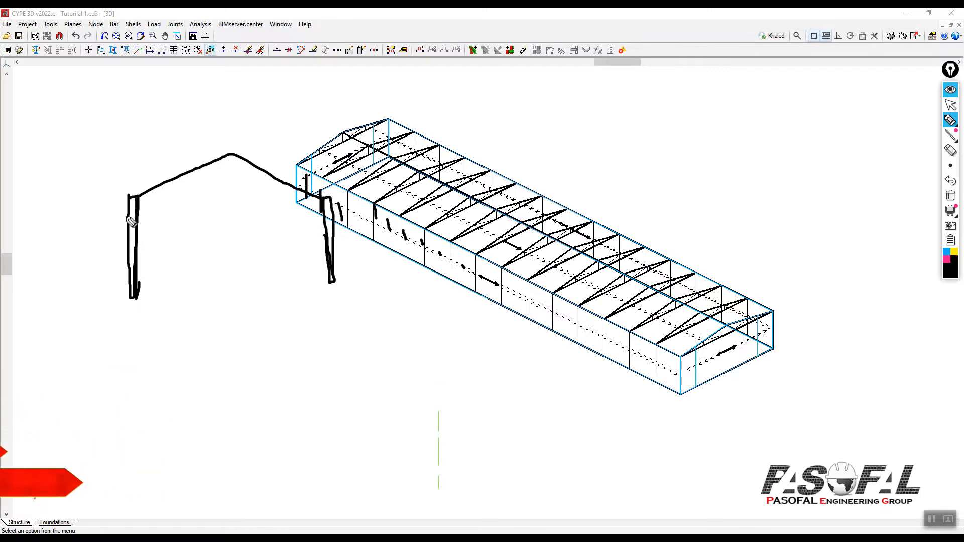
{"action": "mouse_move", "coordinate": [121, 193]}
{"action": "left_mouse_down"}
{"action": "mouse_move", "coordinate": [149, 188]}
{"action": "mouse_move", "coordinate": [137, 301]}
{"action": "mouse_move", "coordinate": [107, 214]}
{"action": "mouse_move", "coordinate": [135, 190]}
{"action": "left_mouse_up"}
{"action": "mouse_move", "coordinate": [439, 250]}
{"action": "left_mouse_down"}
{"action": "mouse_move", "coordinate": [450, 239]}
{"action": "mouse_move", "coordinate": [495, 276]}
{"action": "mouse_move", "coordinate": [655, 369]}
{"action": "mouse_move", "coordinate": [307, 193]}
{"action": "left_mouse_up"}
{"action": "left_click_drag", "start_coordinate": [759, 321], "coordinate": [538, 221]}
{"action": "mouse_move", "coordinate": [730, 352]}
{"action": "left_mouse_down"}
{"action": "mouse_move", "coordinate": [728, 361]}
{"action": "mouse_move", "coordinate": [775, 338]}
{"action": "mouse_move", "coordinate": [655, 356]}
{"action": "left_mouse_up"}
{"action": "mouse_move", "coordinate": [331, 166]}
{"action": "left_mouse_down"}
{"action": "mouse_move", "coordinate": [372, 151]}
{"action": "mouse_move", "coordinate": [331, 165]}
{"action": "left_mouse_up"}
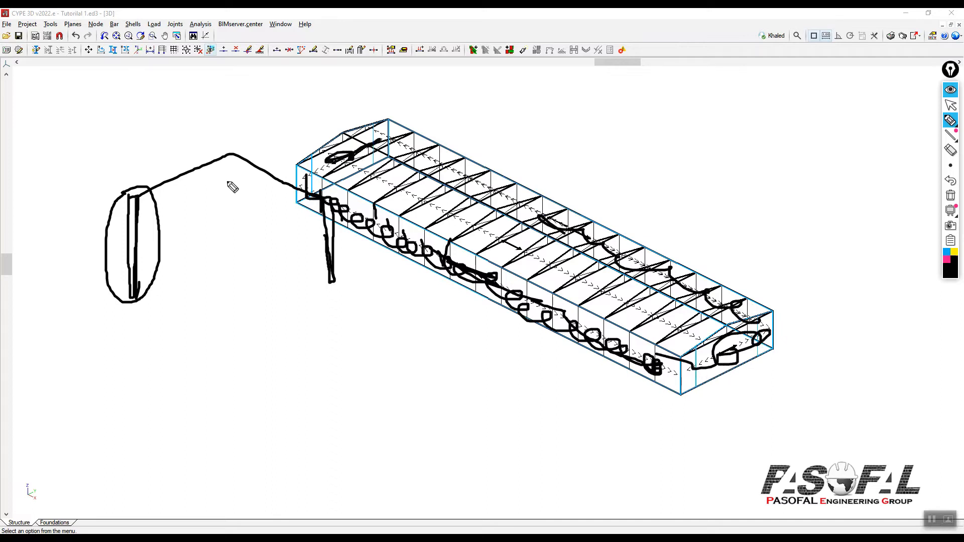
{"action": "left_click", "coordinate": [950, 196]}
{"action": "left_click", "coordinate": [951, 104]}
- Review the surface load commands in the Tutorial 1 model, and return to the new job to view its frames
{"action": "left_click", "coordinate": [154, 24]}
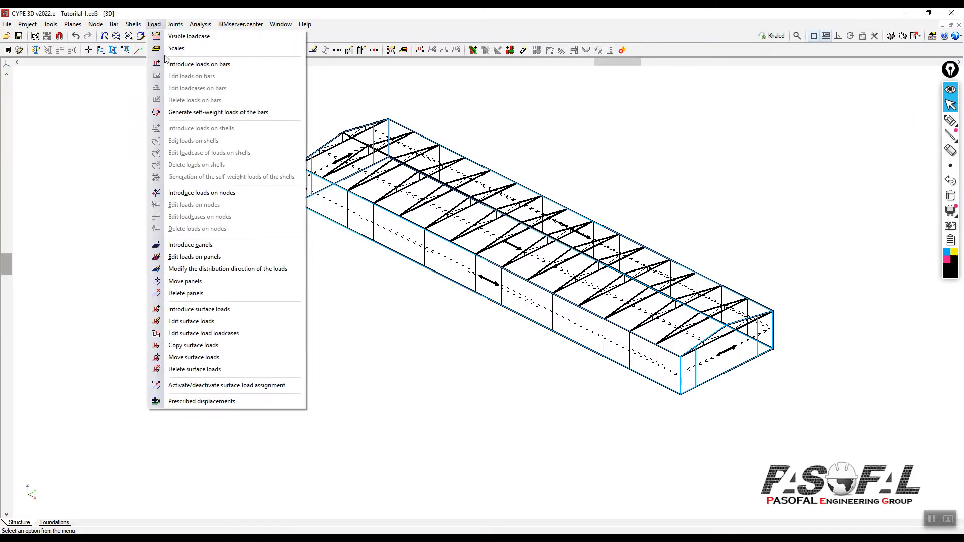
{"action": "left_click", "coordinate": [194, 322]}
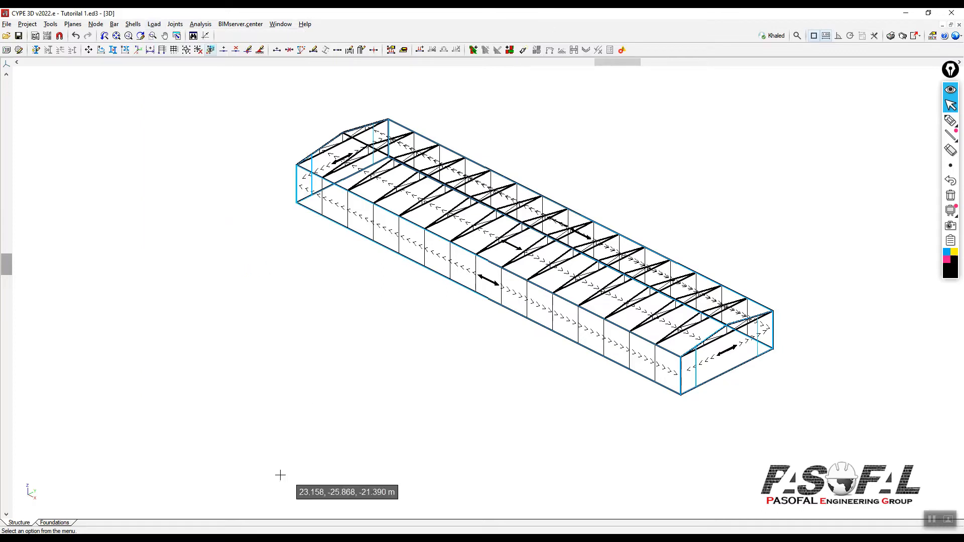
{"action": "left_click", "coordinate": [294, 517]}
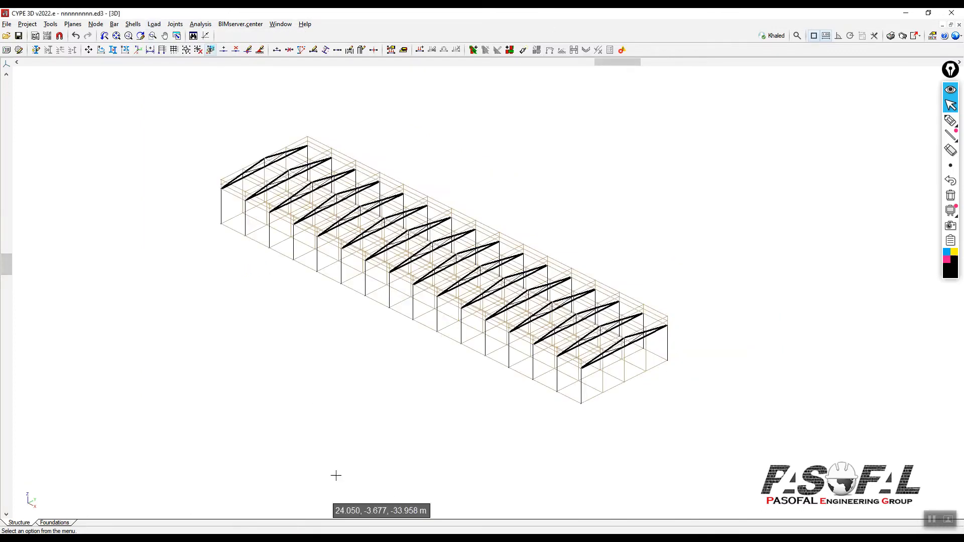
{"action": "scroll", "coordinate": [416, 355], "scroll_direction": "up", "scroll_amount": 4}
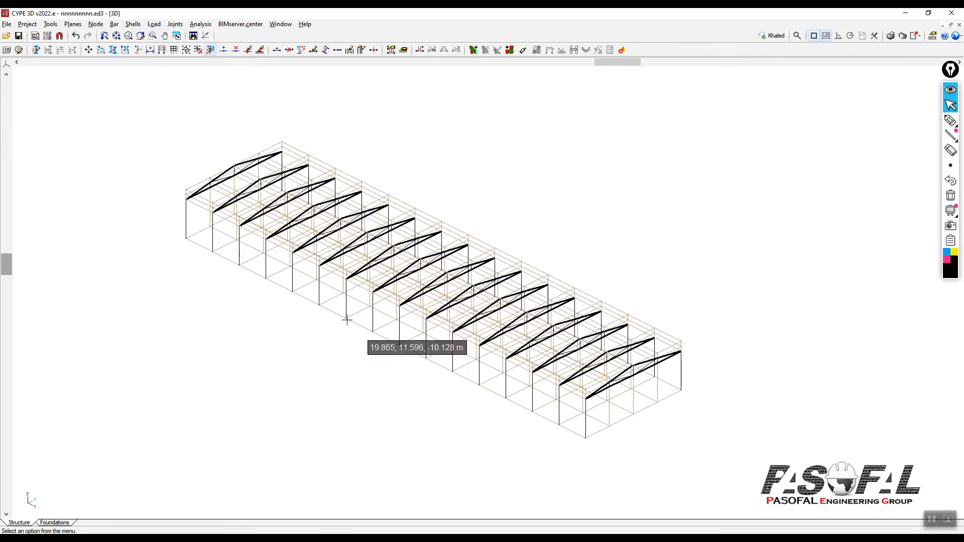
{"action": "scroll", "coordinate": [370, 259], "scroll_direction": "down", "scroll_amount": 2}
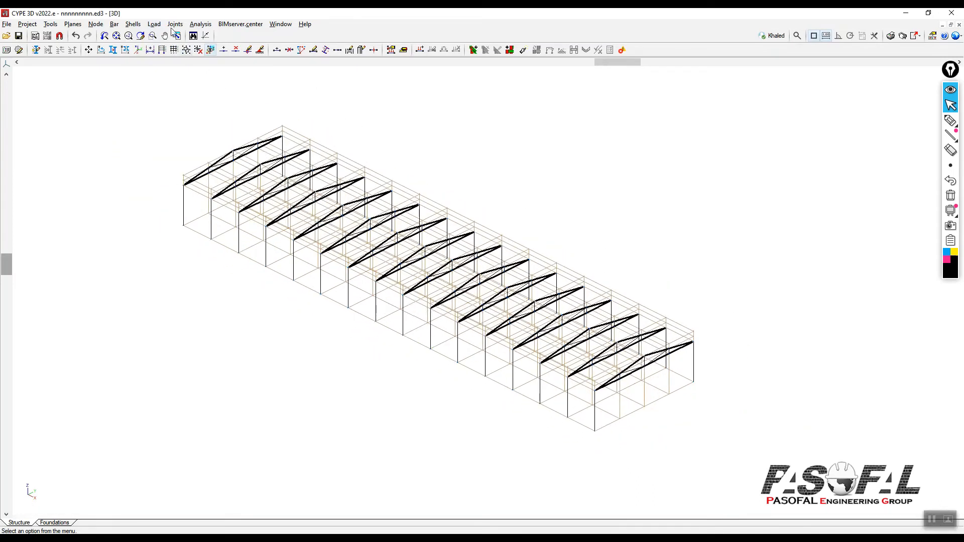
- In the project's general data, define the use category for additional loadcases as E. Warehouses
{"action": "left_click", "coordinate": [154, 24]}
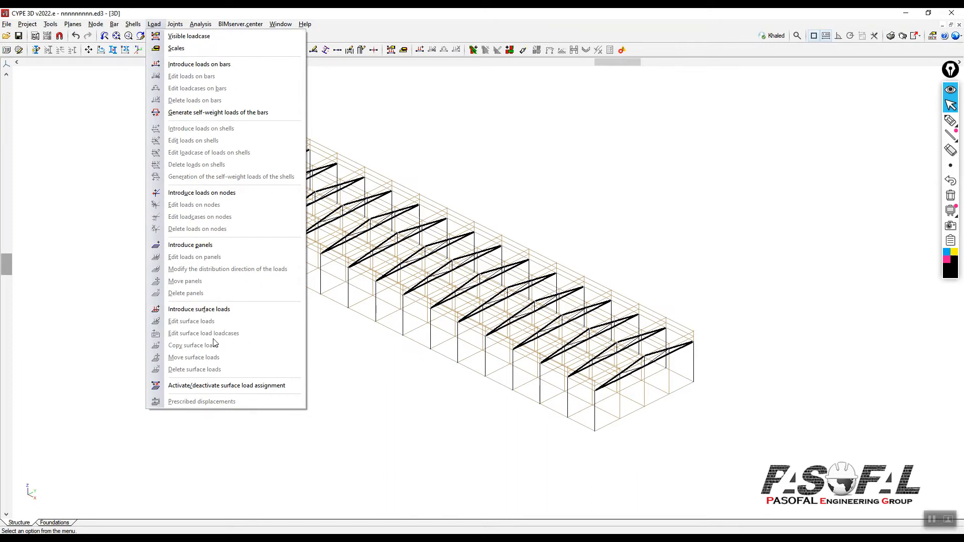
{"action": "left_click", "coordinate": [422, 19]}
{"action": "left_click", "coordinate": [28, 26]}
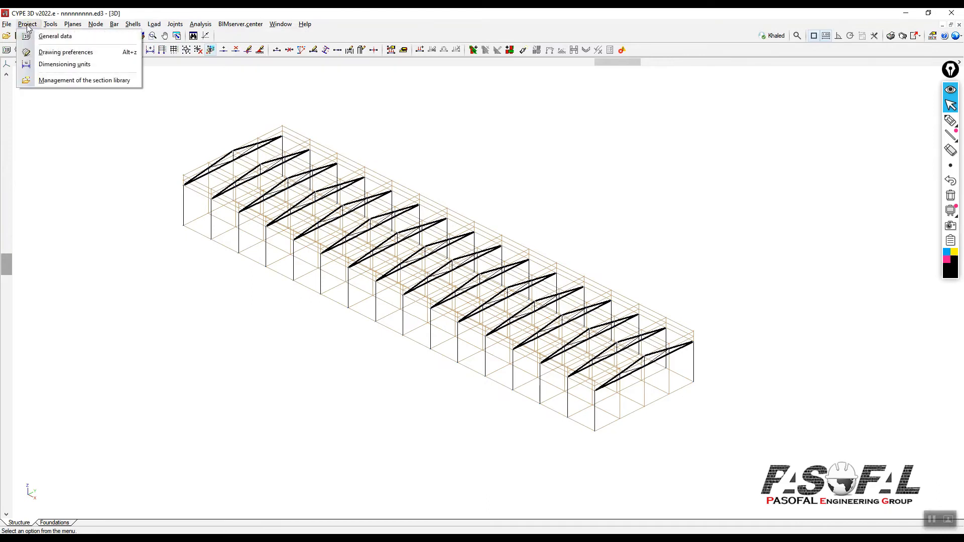
{"action": "left_click", "coordinate": [55, 36]}
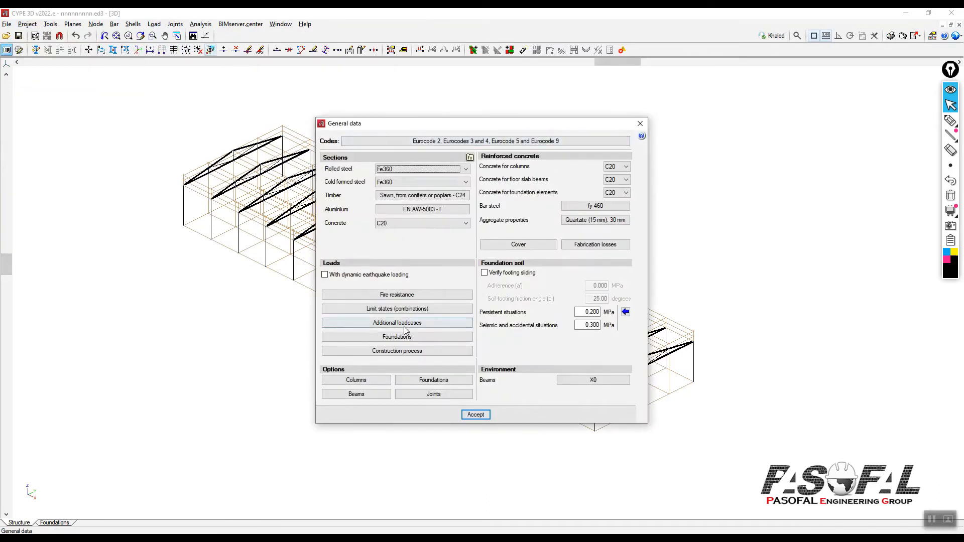
{"action": "left_click", "coordinate": [389, 325]}
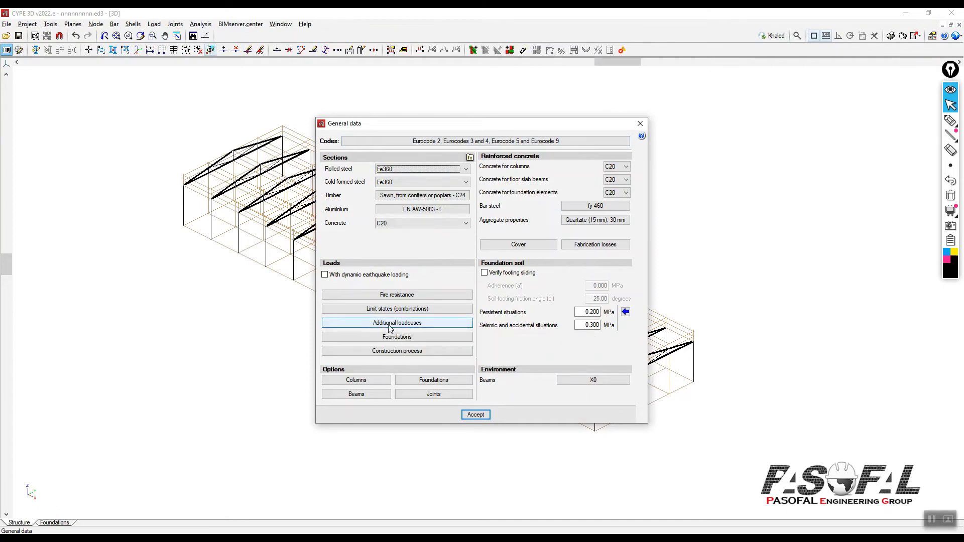
{"action": "left_click_drag", "start_coordinate": [486, 179], "coordinate": [417, 153]}
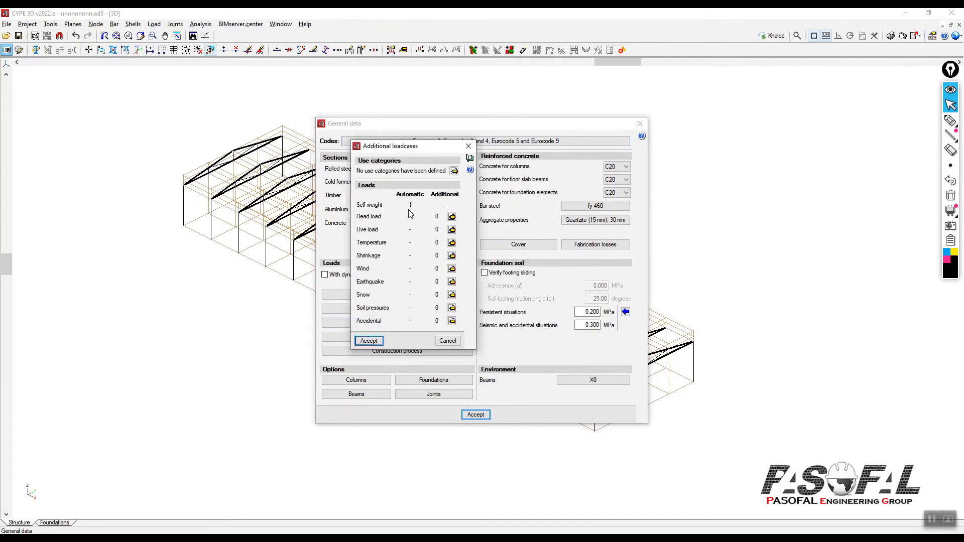
{"action": "left_click", "coordinate": [452, 229]}
{"action": "left_click", "coordinate": [413, 271]}
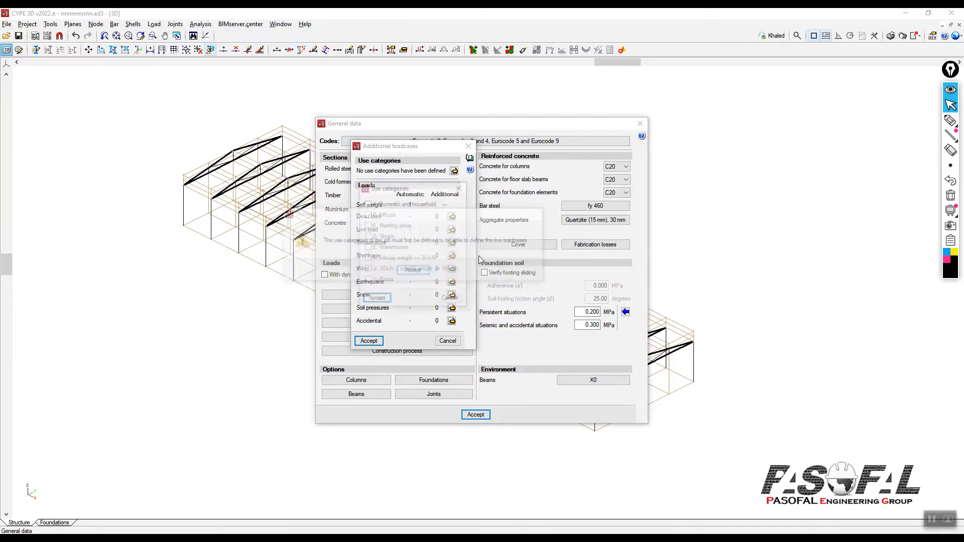
{"action": "left_click", "coordinate": [368, 247]}
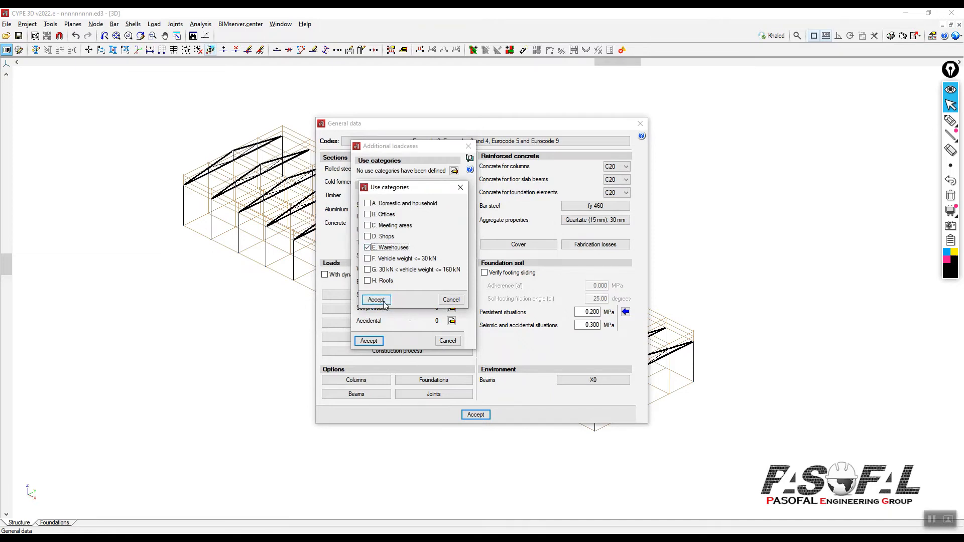
{"action": "left_click", "coordinate": [376, 299]}
- Add one additional live load loadcase with the reference LL
{"action": "left_click", "coordinate": [452, 229]}
{"action": "left_click", "coordinate": [396, 137]}
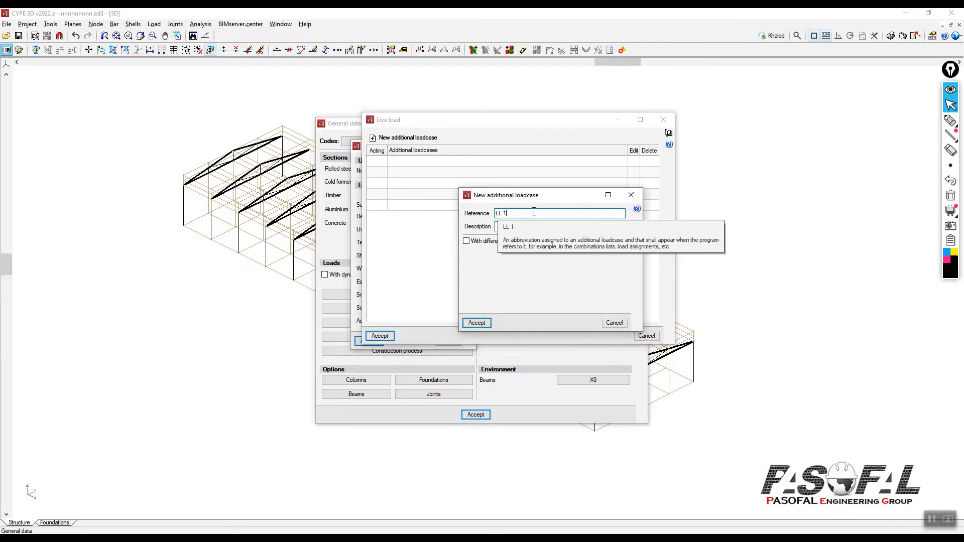
{"action": "left_click", "coordinate": [476, 323]}
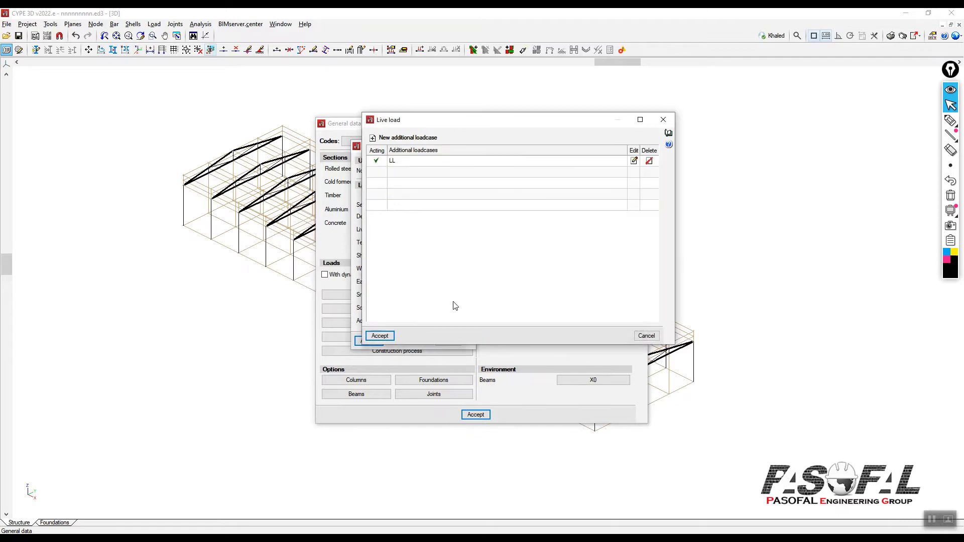
{"action": "left_click", "coordinate": [380, 336]}
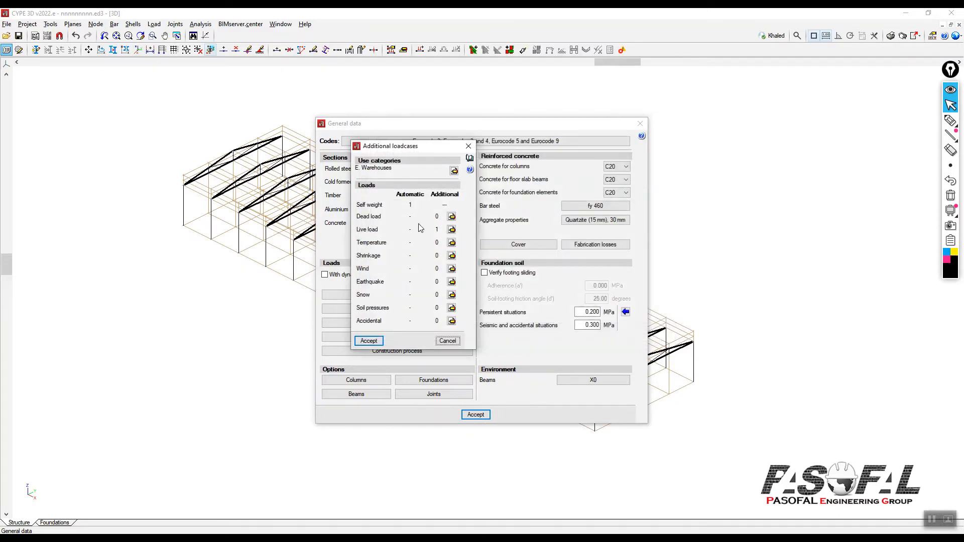
- Add an additional dead load loadcase with the reference Roof Load
{"action": "left_click", "coordinate": [451, 218]}
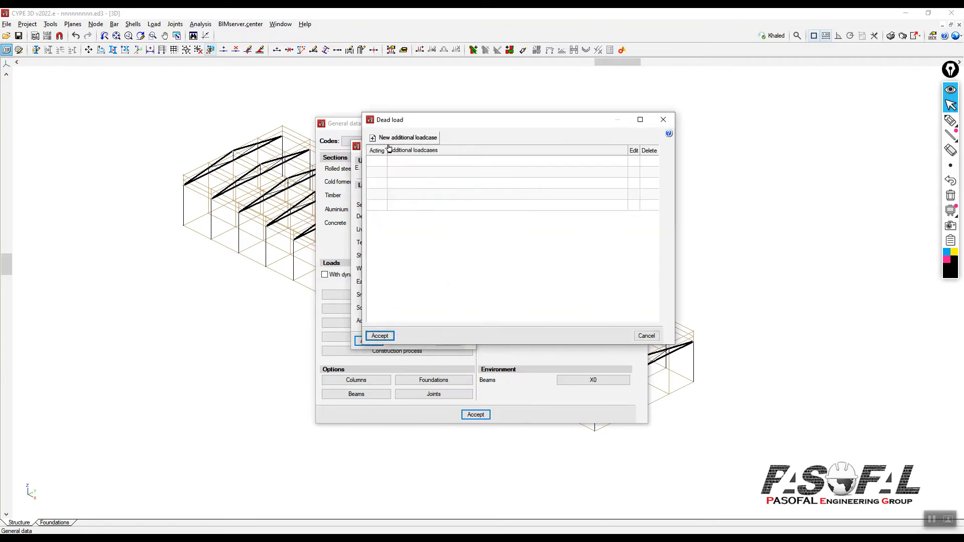
{"action": "left_click_drag", "start_coordinate": [436, 121], "coordinate": [447, 120]}
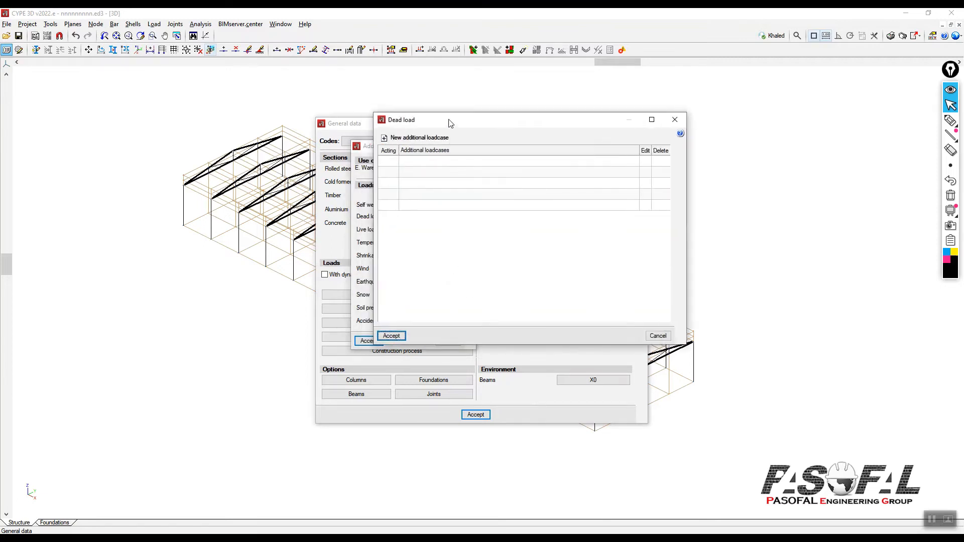
{"action": "left_click", "coordinate": [384, 139]}
{"action": "type", "text": "DL 1"}
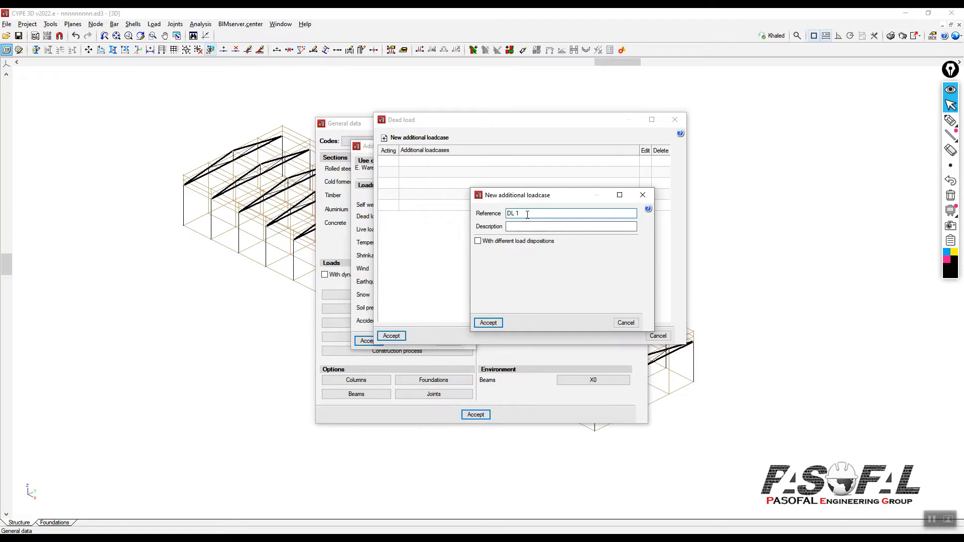
{"action": "left_click_drag", "start_coordinate": [521, 214], "coordinate": [506, 214]}
{"action": "type", "text": "Roof "}
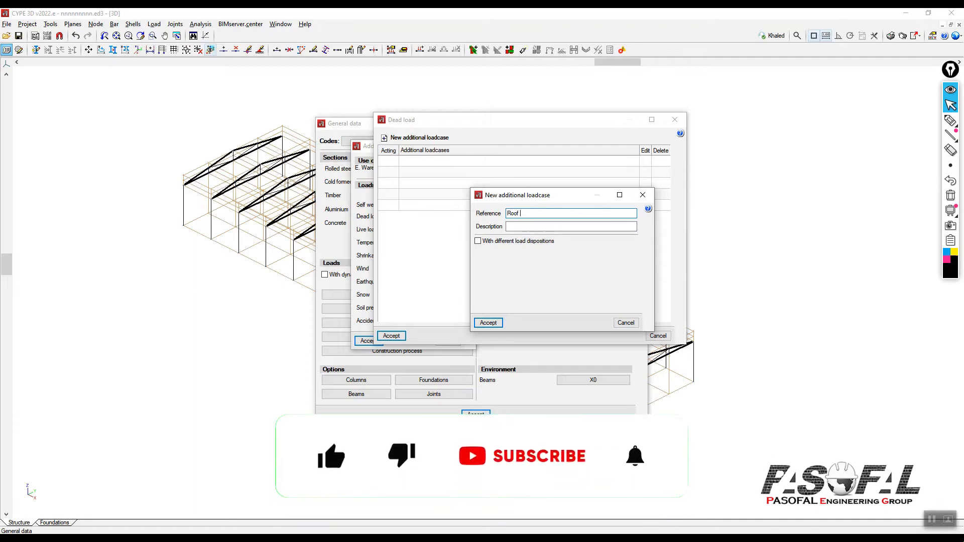
{"action": "type", "text": "Load"}
{"action": "left_click", "coordinate": [488, 323]}
- Add a second dead load loadcase named Solar Panel Load and accept the dead load list
{"action": "left_click", "coordinate": [401, 139]}
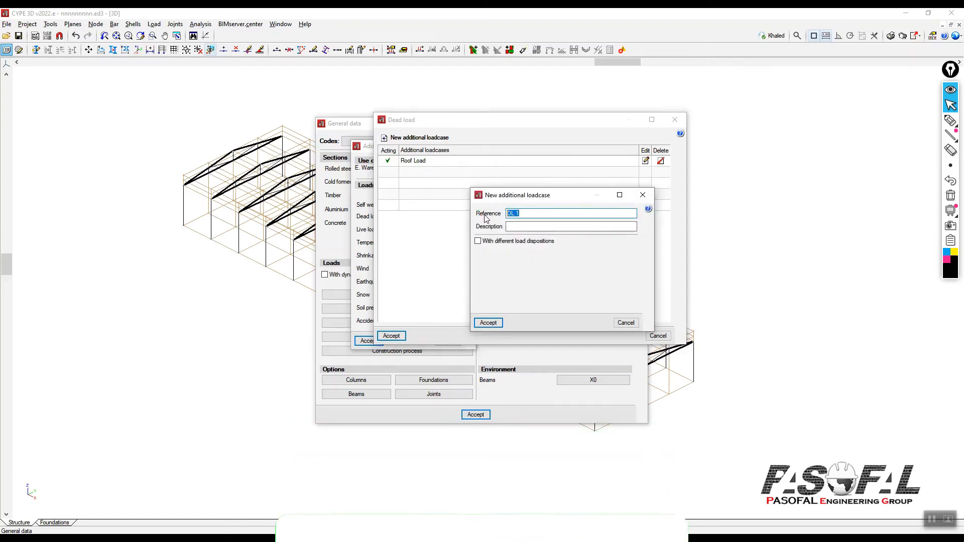
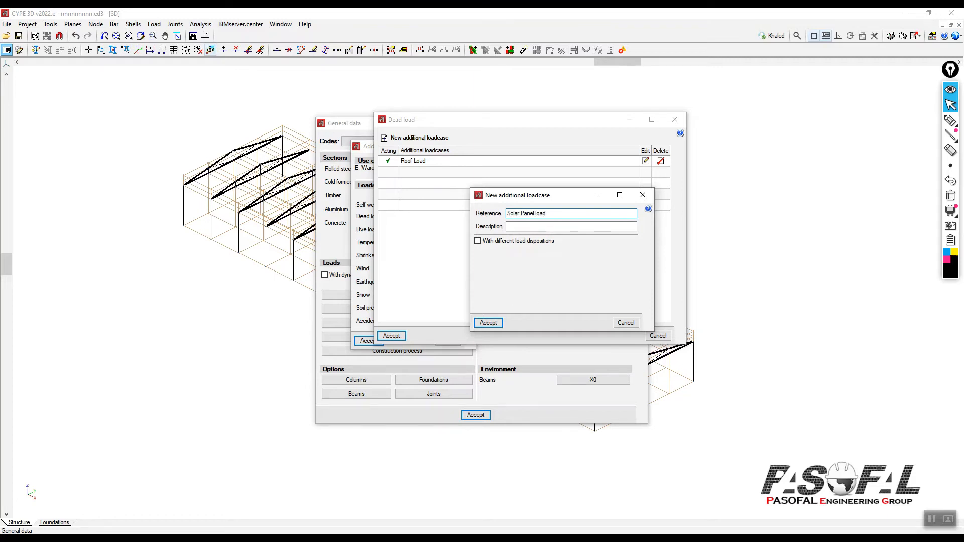
{"action": "left_click", "coordinate": [489, 326]}
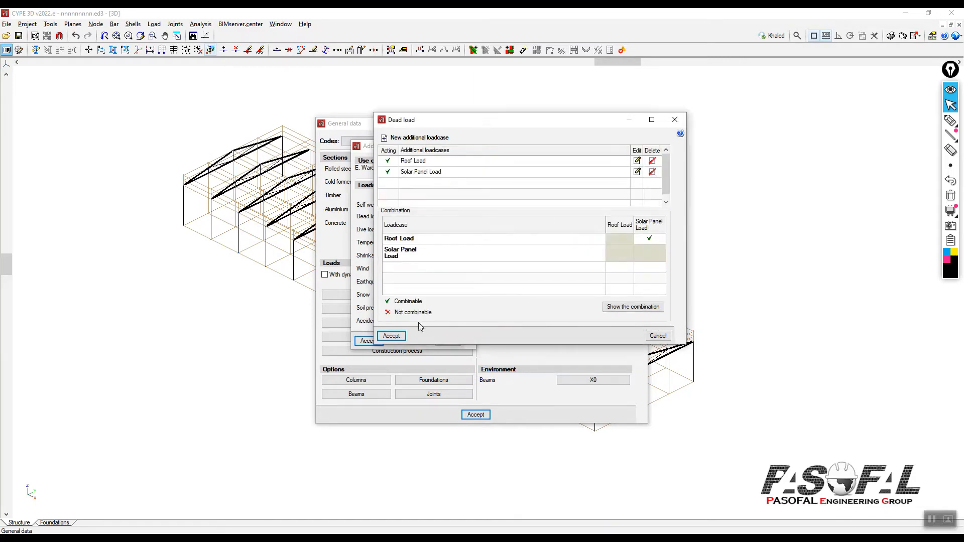
{"action": "left_click", "coordinate": [391, 336]}
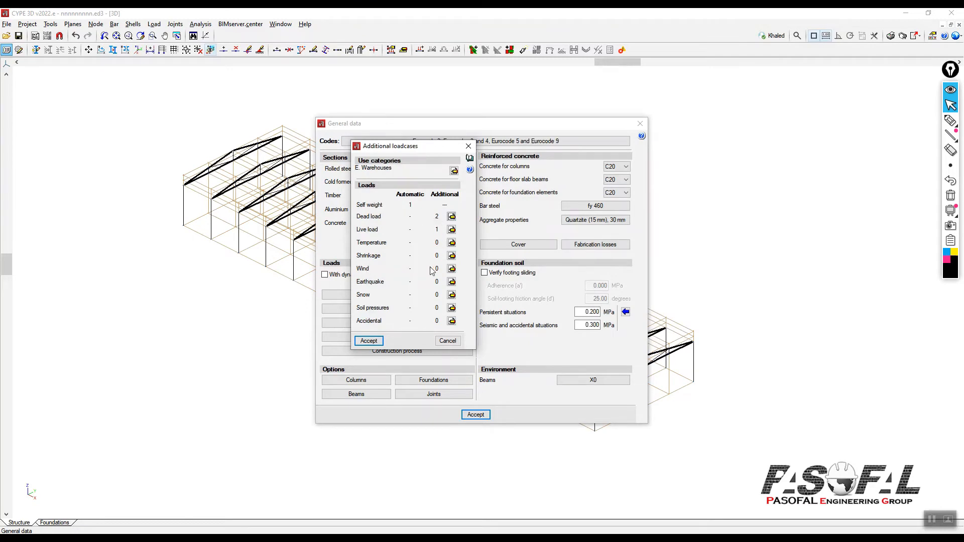
- Add one additional wind loadcase, and accept the additional loadcases and the project's general data
{"action": "left_click", "coordinate": [452, 271]}
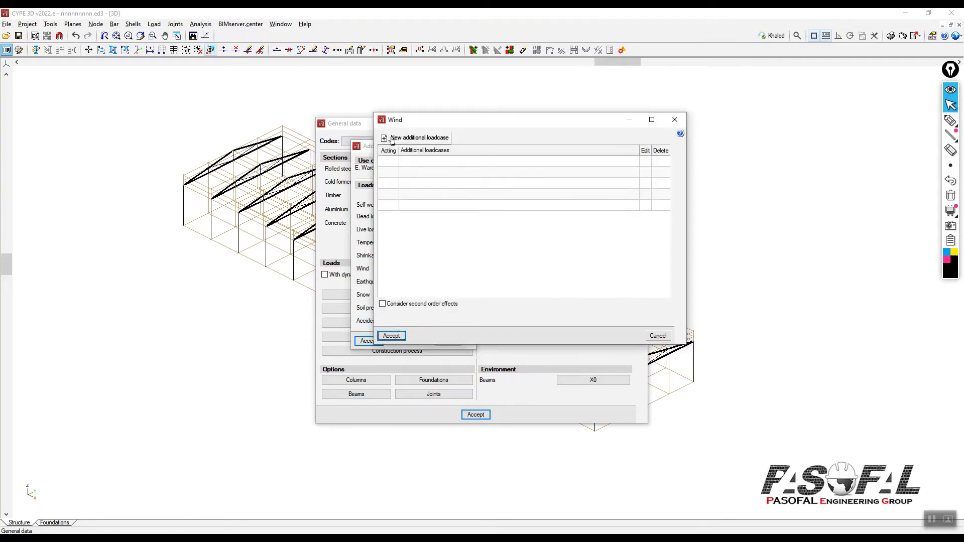
{"action": "left_click", "coordinate": [415, 138]}
{"action": "left_click_drag", "start_coordinate": [534, 199], "coordinate": [524, 188]}
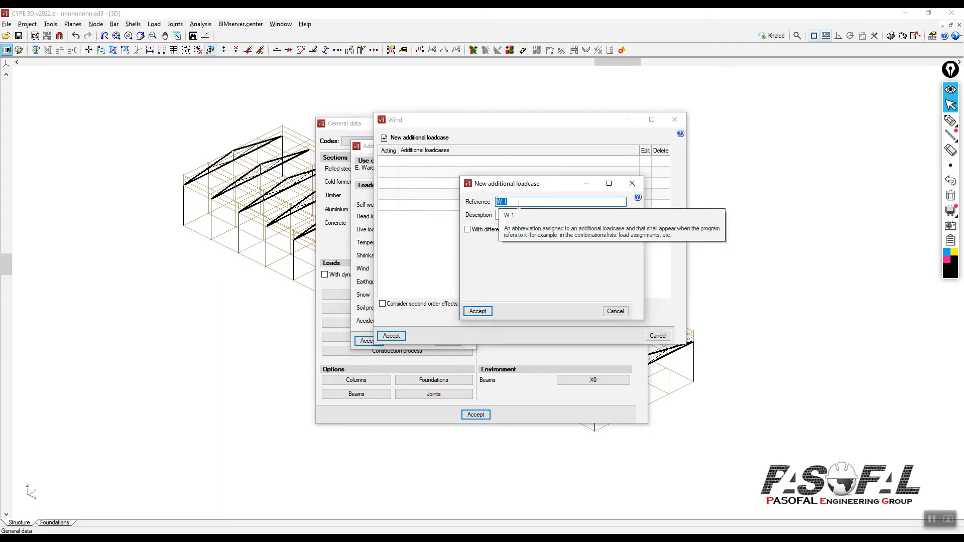
{"action": "left_click_drag", "start_coordinate": [526, 185], "coordinate": [521, 182]}
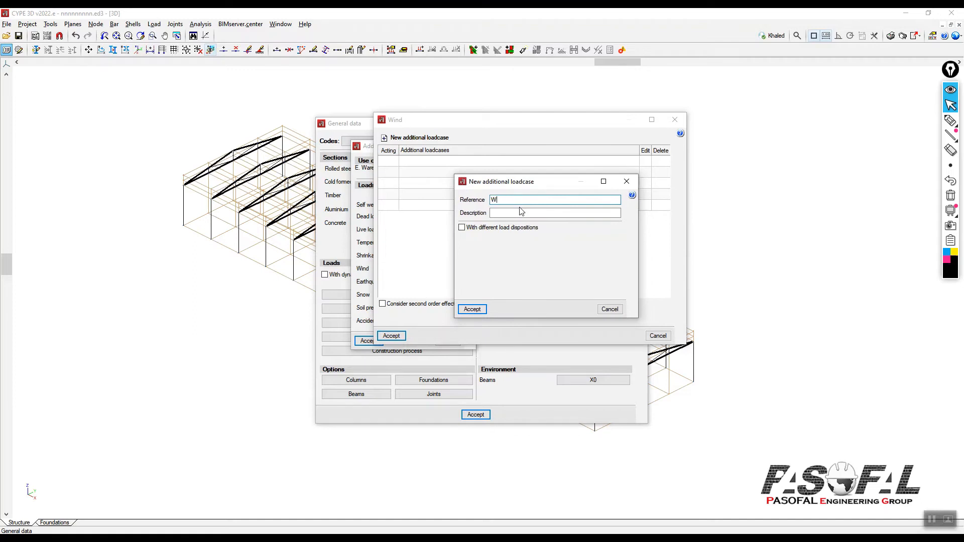
{"action": "left_click", "coordinate": [472, 308]}
{"action": "left_click", "coordinate": [400, 336]}
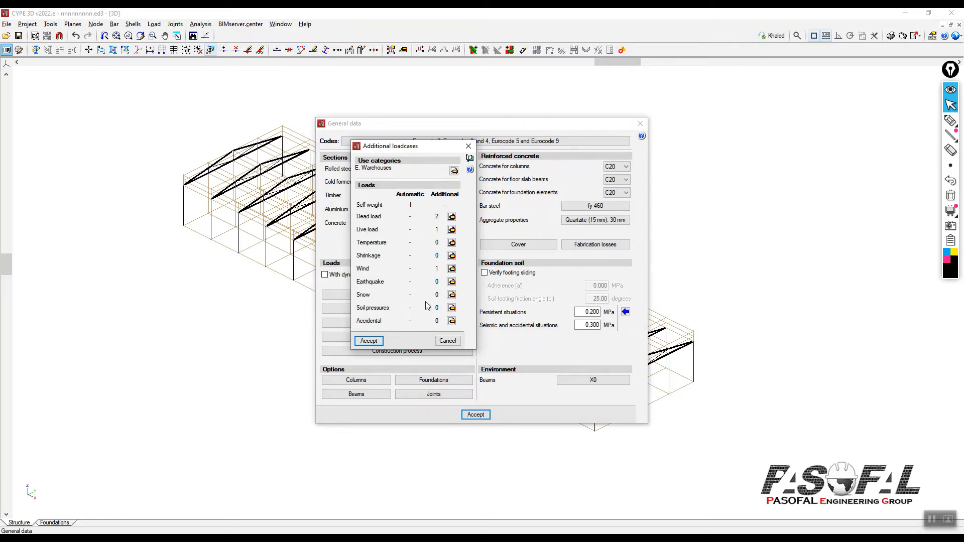
{"action": "left_click", "coordinate": [369, 341]}
{"action": "left_click", "coordinate": [476, 414]}
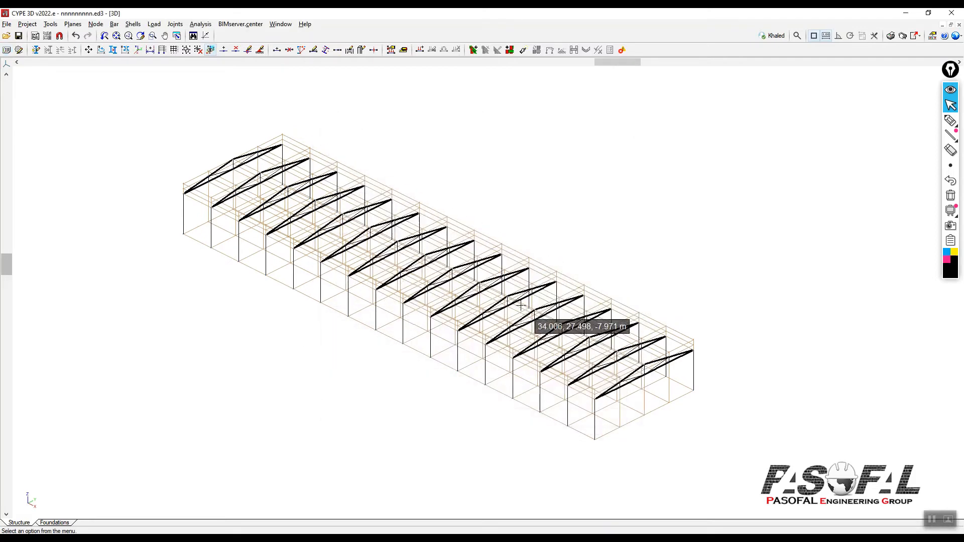
{"action": "scroll", "coordinate": [602, 276], "scroll_direction": "down", "scroll_amount": 2}
{"action": "scroll", "coordinate": [598, 271], "scroll_direction": "up", "scroll_amount": 2}
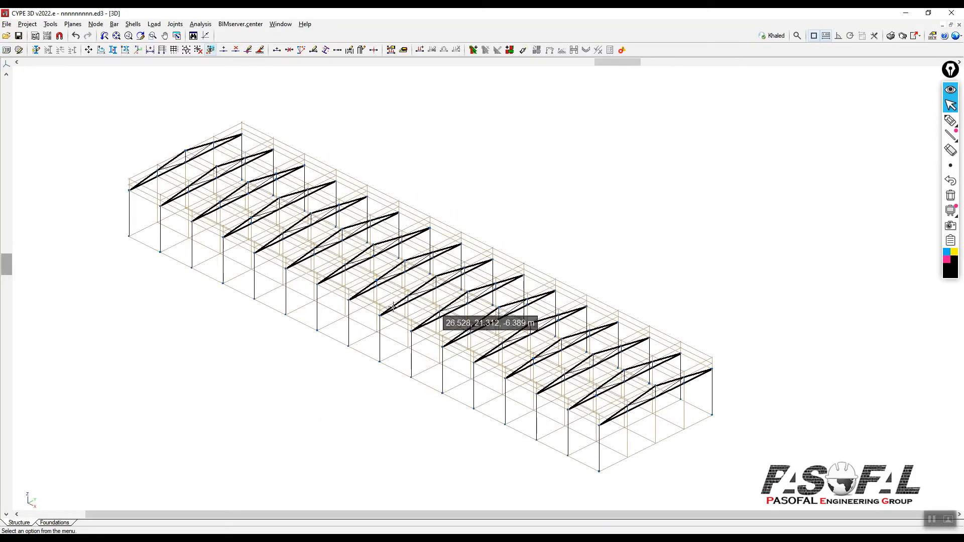
{"action": "scroll", "coordinate": [399, 301], "scroll_direction": "down", "scroll_amount": 2}
{"action": "scroll", "coordinate": [287, 245], "scroll_direction": "up", "scroll_amount": 2}
{"action": "scroll", "coordinate": [251, 201], "scroll_direction": "up", "scroll_amount": 1}
{"action": "scroll", "coordinate": [222, 102], "scroll_direction": "down", "scroll_amount": 2}
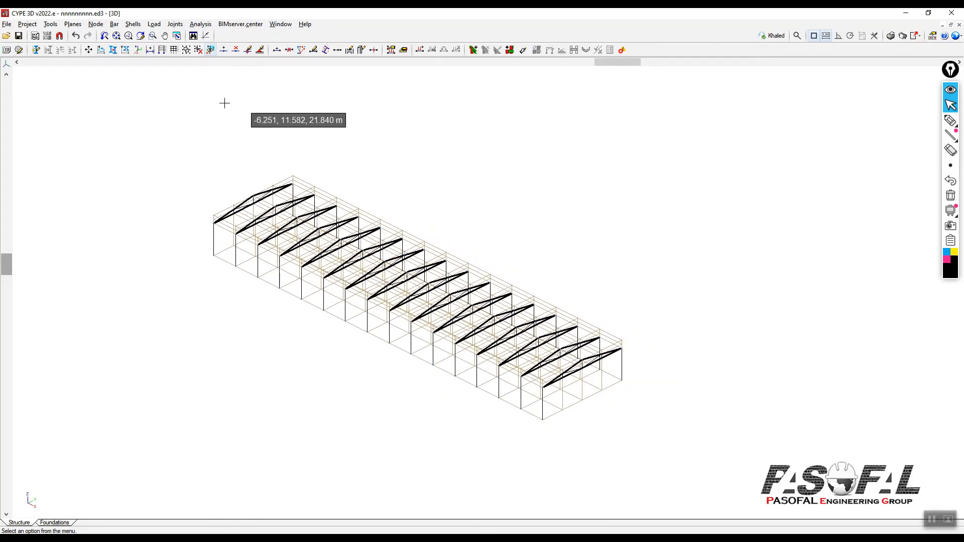
- Start introducing a panel on the long side wall, with its first corner at the top of the nearest end frame's column
{"action": "left_click", "coordinate": [153, 24]}
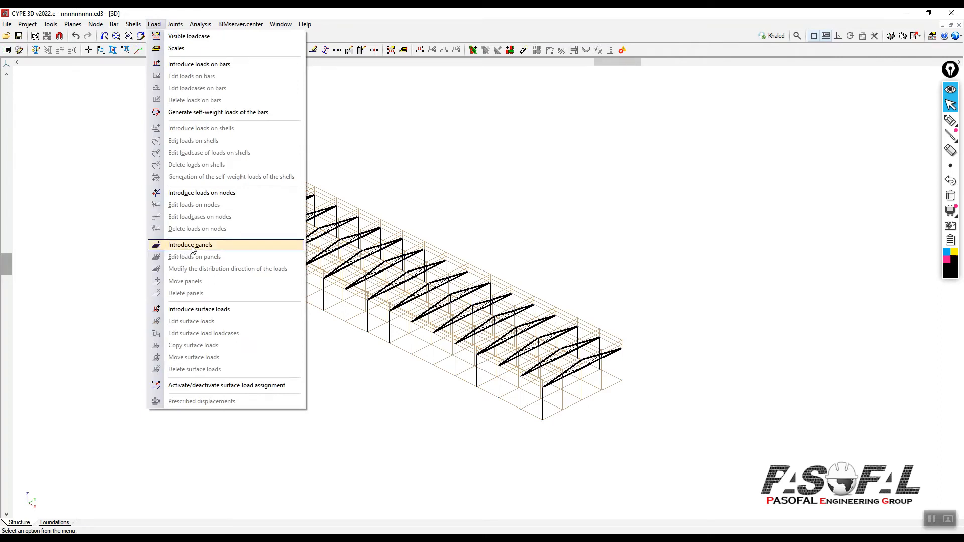
{"action": "left_click", "coordinate": [192, 245]}
{"action": "scroll", "coordinate": [234, 266], "scroll_direction": "up", "scroll_amount": 1}
{"action": "scroll", "coordinate": [233, 264], "scroll_direction": "up", "scroll_amount": 3}
{"action": "scroll", "coordinate": [246, 258], "scroll_direction": "down", "scroll_amount": 6}
{"action": "scroll", "coordinate": [243, 241], "scroll_direction": "up", "scroll_amount": 6}
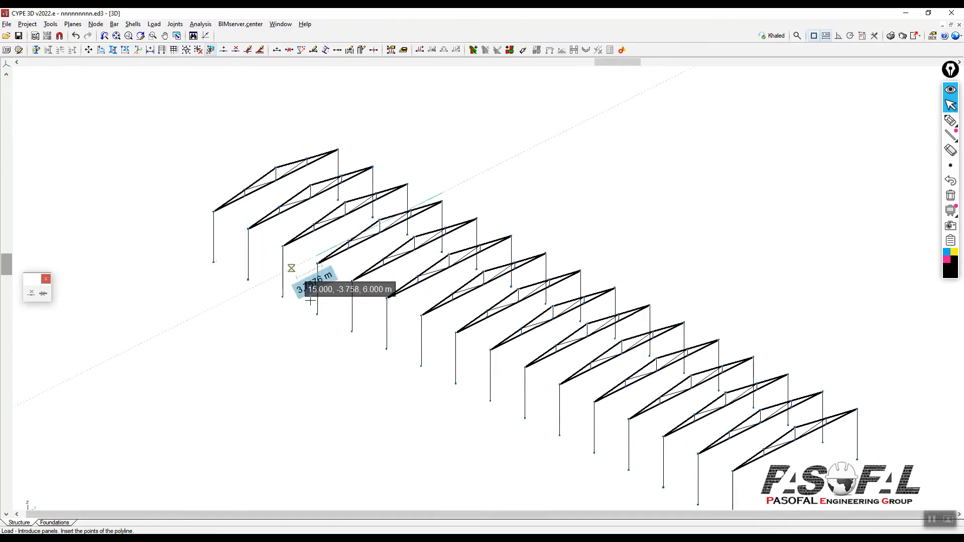
{"action": "scroll", "coordinate": [581, 282], "scroll_direction": "down", "scroll_amount": 2}
{"action": "scroll", "coordinate": [641, 401], "scroll_direction": "up", "scroll_amount": 4}
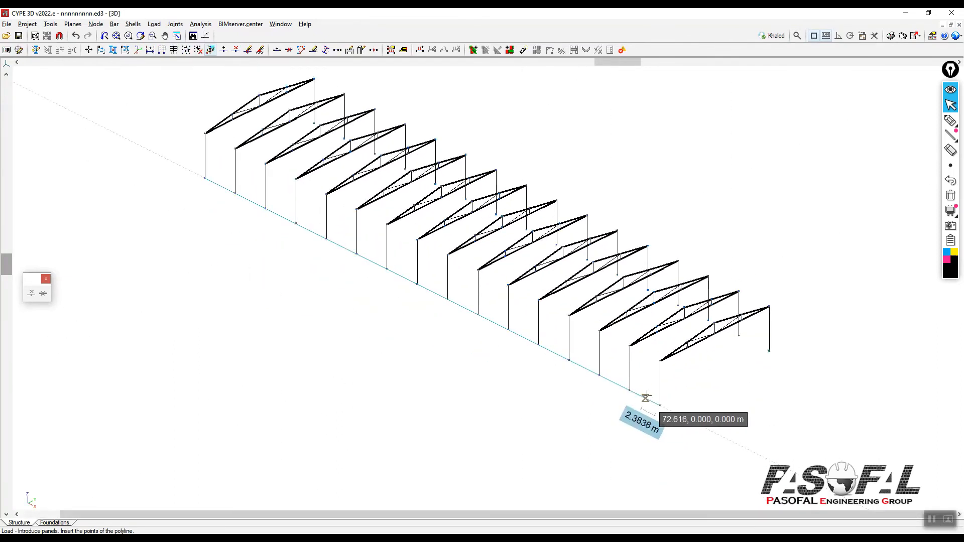
{"action": "left_click", "coordinate": [662, 354]}
{"action": "scroll", "coordinate": [662, 354], "scroll_direction": "down", "scroll_amount": 3}
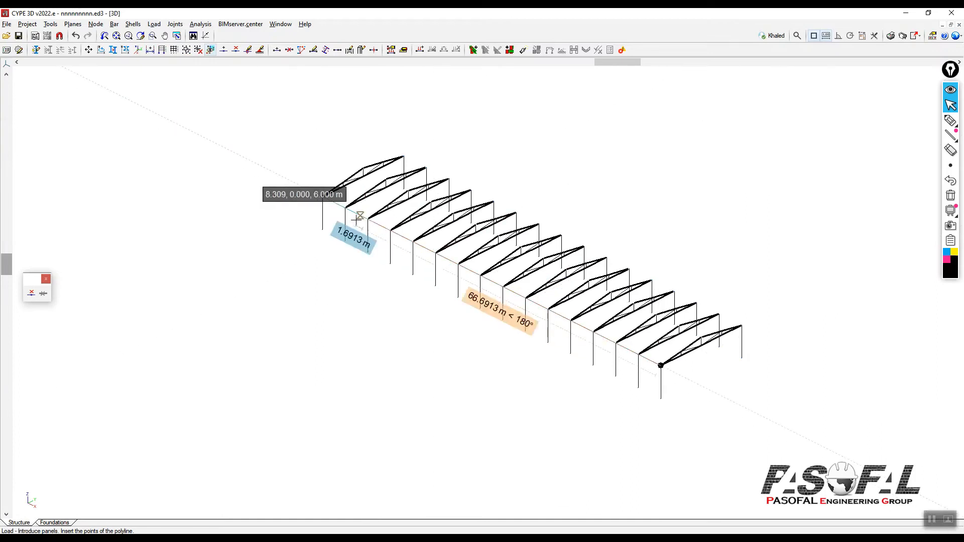
- Run the panel outline along the eave to the farthest frame's column top, down to that column's base, and end the outline
{"action": "scroll", "coordinate": [344, 210], "scroll_direction": "up", "scroll_amount": 2}
{"action": "scroll", "coordinate": [345, 209], "scroll_direction": "up", "scroll_amount": 1}
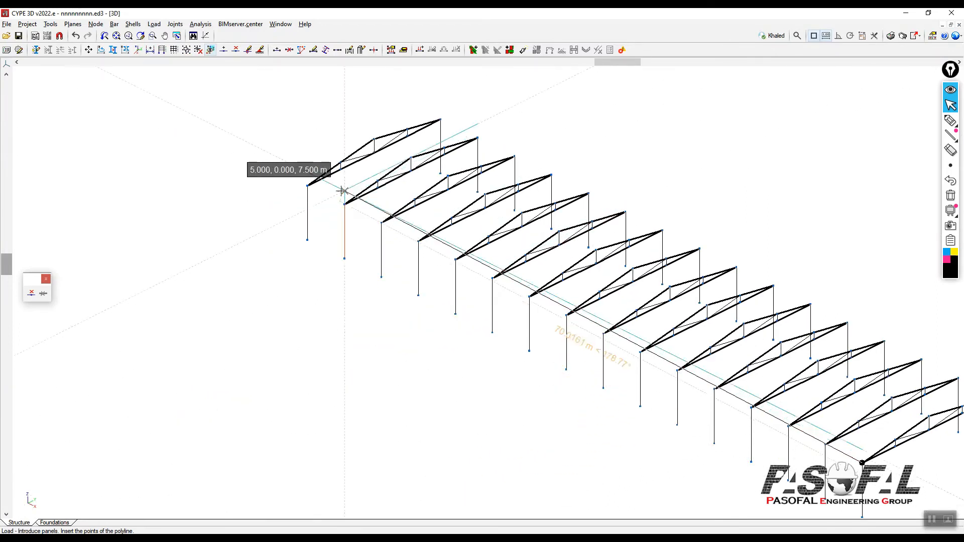
{"action": "left_click", "coordinate": [308, 186]}
{"action": "scroll", "coordinate": [308, 186], "scroll_direction": "down", "scroll_amount": 2}
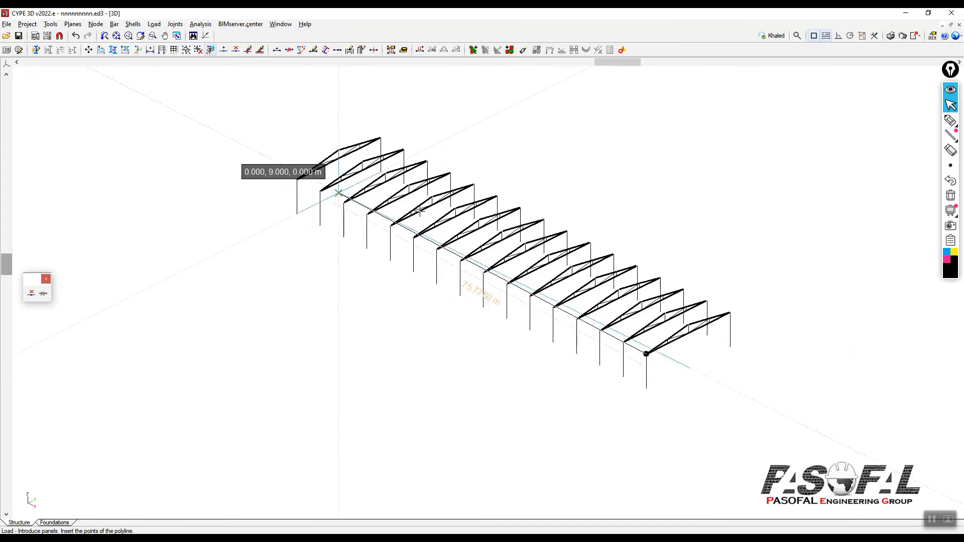
{"action": "left_click", "coordinate": [646, 353]}
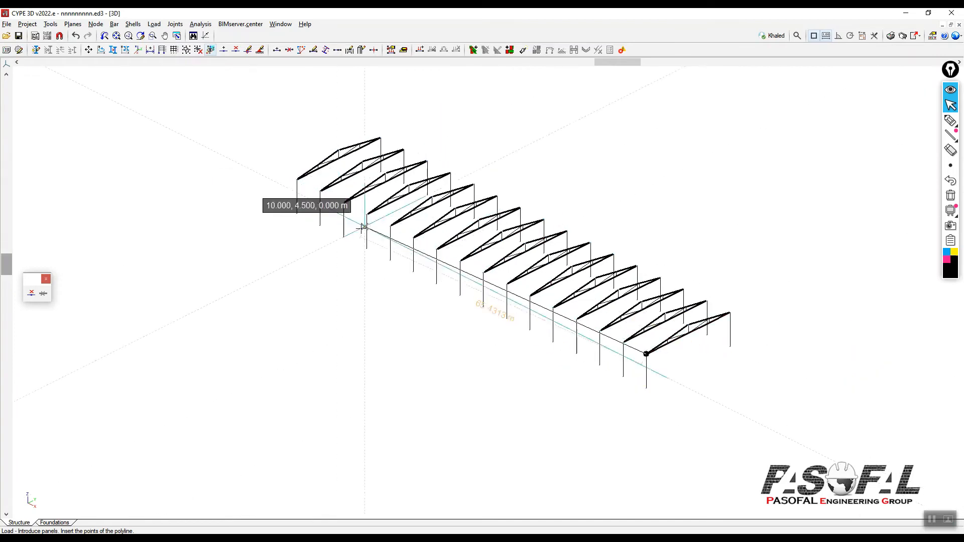
{"action": "left_click", "coordinate": [297, 178]}
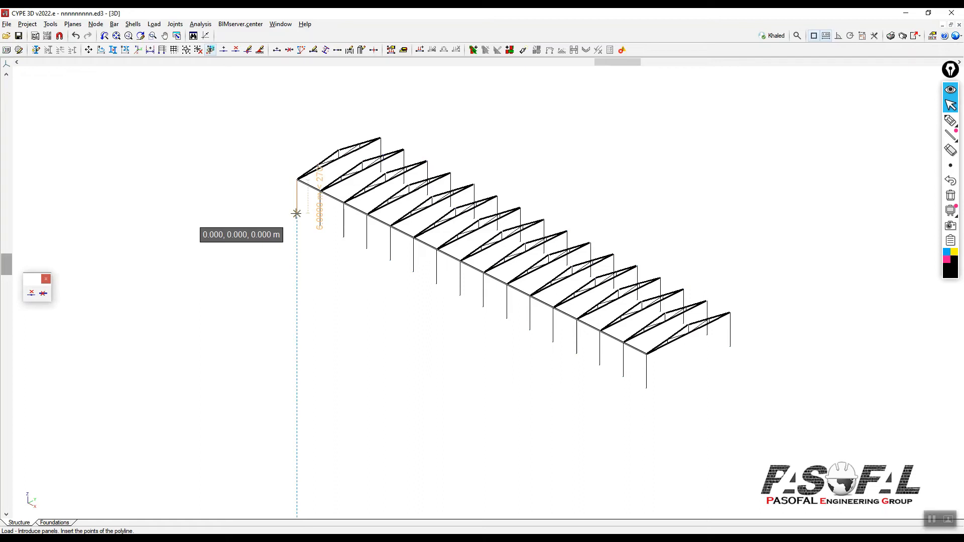
{"action": "left_click", "coordinate": [296, 213]}
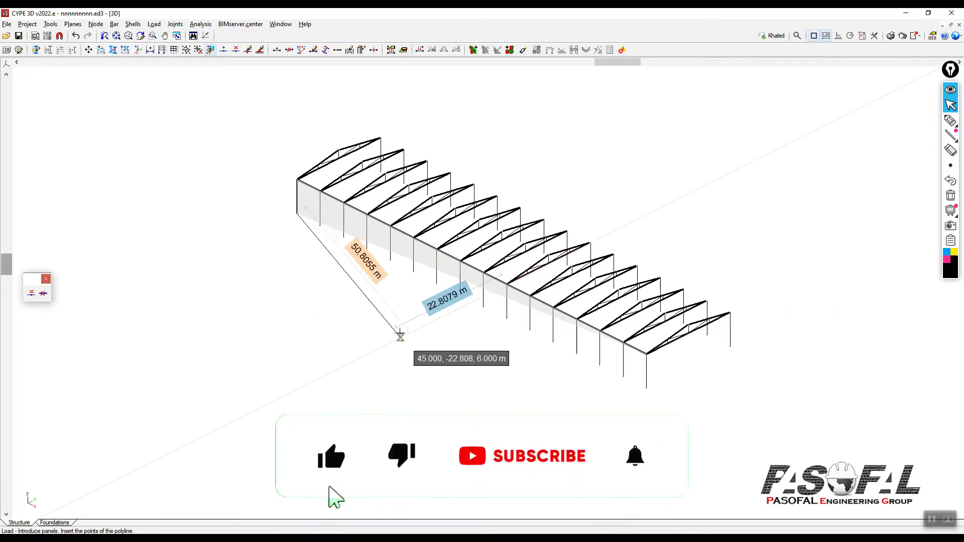
{"action": "left_click", "coordinate": [404, 334]}
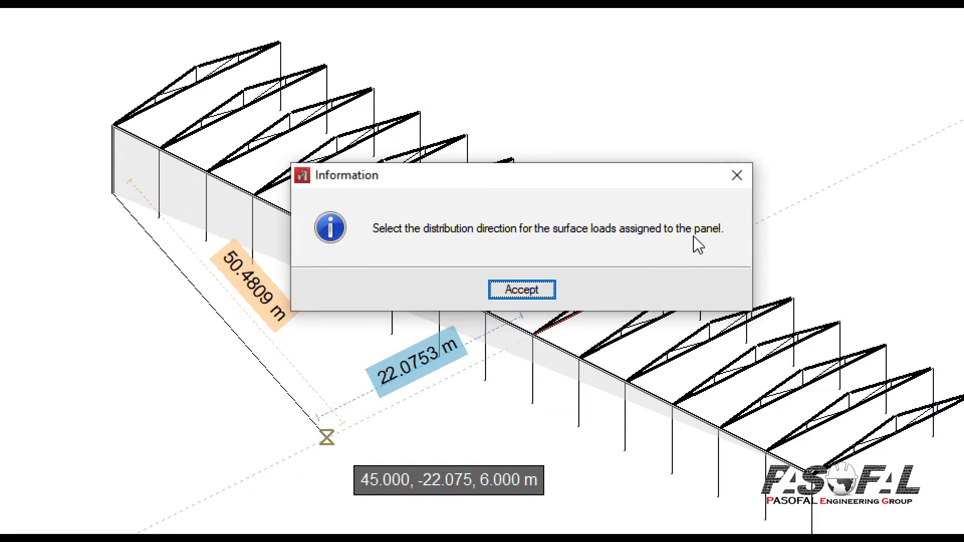
- Cancel the triangular side wall panel instead of choosing its load distribution direction
{"action": "left_click", "coordinate": [504, 293]}
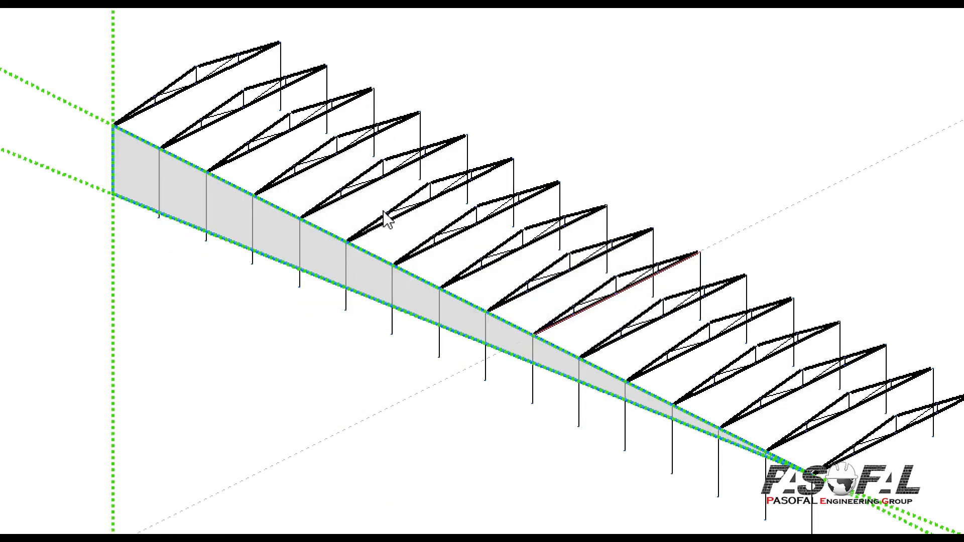
{"action": "scroll", "coordinate": [452, 277], "scroll_direction": "down", "scroll_amount": 5}
{"action": "scroll", "coordinate": [477, 272], "scroll_direction": "down", "scroll_amount": 2}
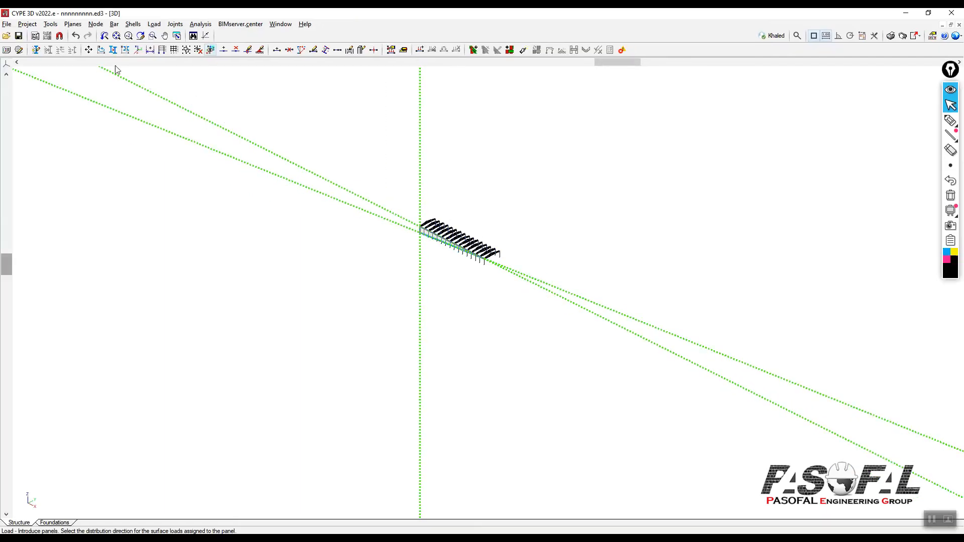
{"action": "left_click", "coordinate": [314, 159]}
{"action": "scroll", "coordinate": [422, 235], "scroll_direction": "up", "scroll_amount": 3}
{"action": "key", "text": "Escape"}
{"action": "scroll", "coordinate": [446, 220], "scroll_direction": "up", "scroll_amount": 2}
{"action": "scroll", "coordinate": [672, 335], "scroll_direction": "up", "scroll_amount": 2}
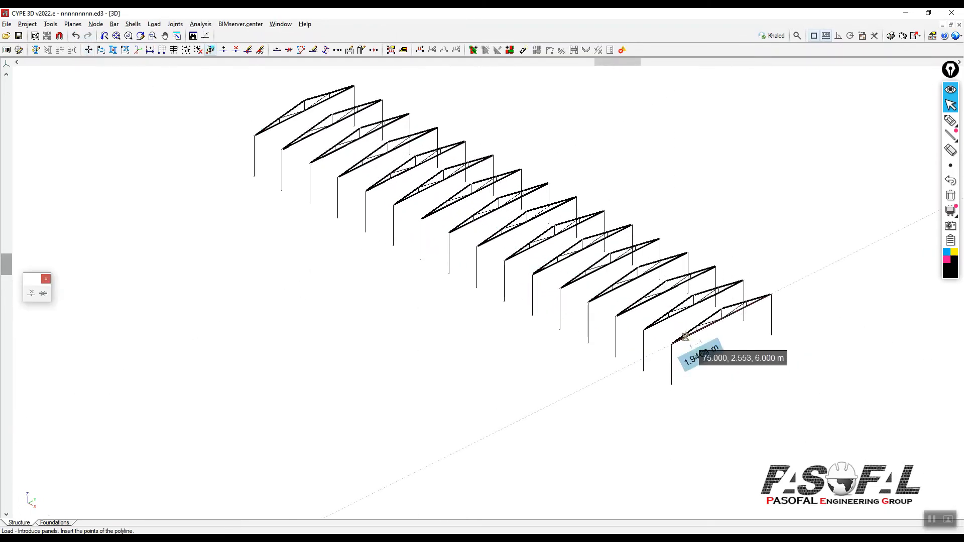
- Start a new side wall panel at the nearest end frame's column top and run its outline along the eave to the farthest column top
{"action": "left_click", "coordinate": [154, 24]}
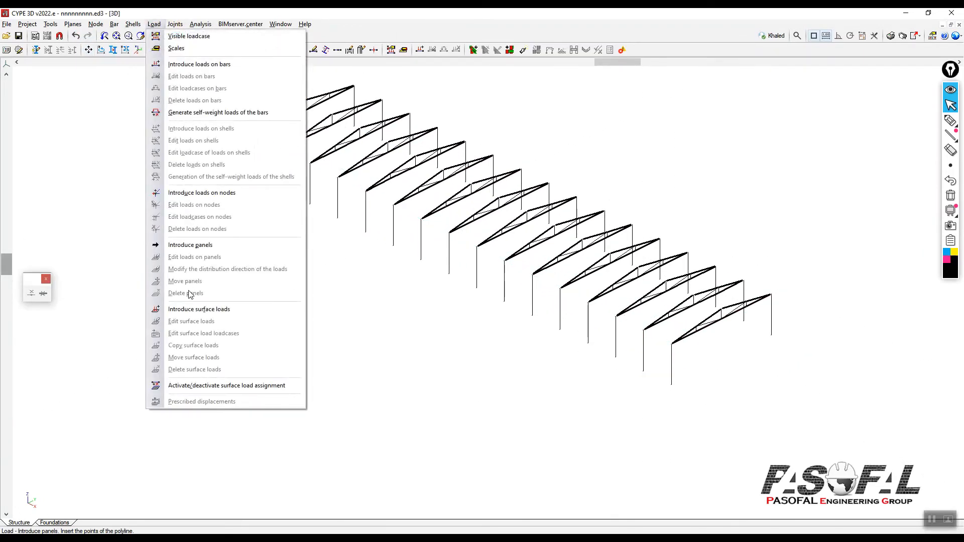
{"action": "left_click", "coordinate": [190, 244]}
{"action": "scroll", "coordinate": [691, 358], "scroll_direction": "up", "scroll_amount": 2}
{"action": "scroll", "coordinate": [688, 357], "scroll_direction": "up", "scroll_amount": 3}
{"action": "left_click", "coordinate": [625, 308]}
{"action": "scroll", "coordinate": [668, 326], "scroll_direction": "down", "scroll_amount": 5}
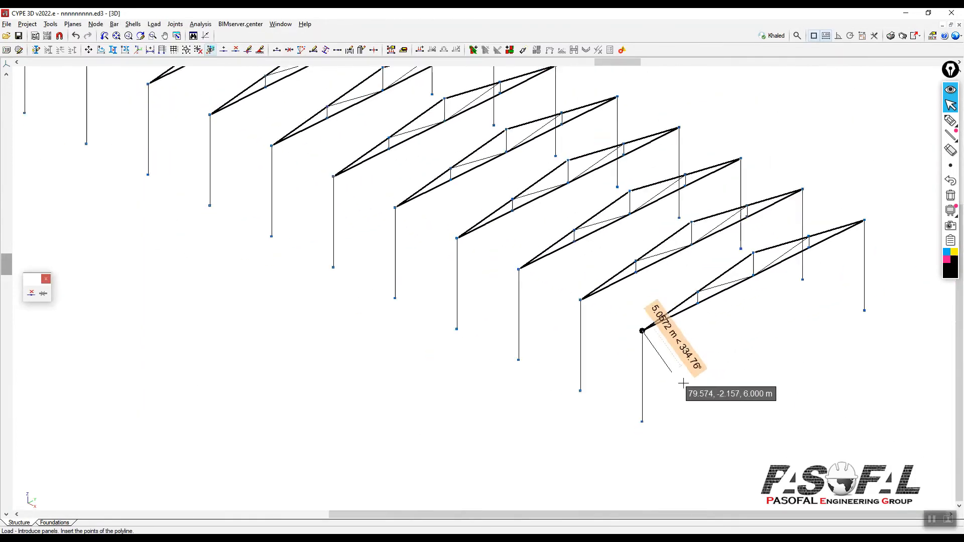
{"action": "scroll", "coordinate": [462, 265], "scroll_direction": "up", "scroll_amount": 3}
{"action": "scroll", "coordinate": [462, 265], "scroll_direction": "up", "scroll_amount": 4}
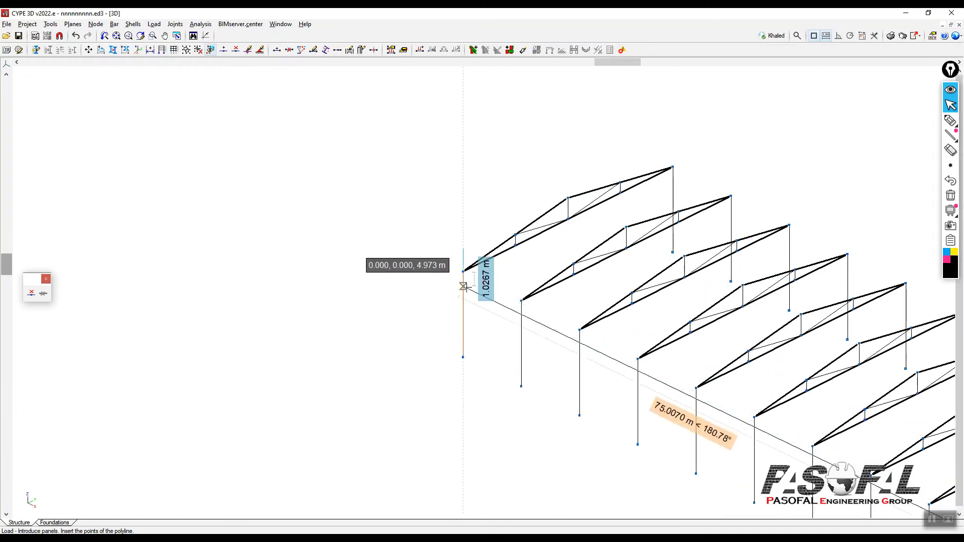
{"action": "left_click", "coordinate": [461, 269]}
{"action": "scroll", "coordinate": [350, 203], "scroll_direction": "down", "scroll_amount": 2}
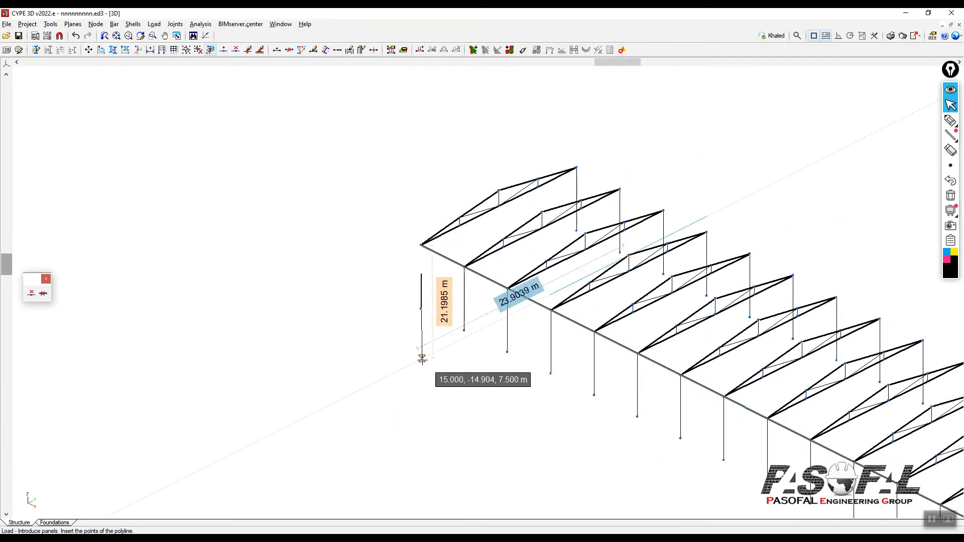
- Continue the panel outline down to the farthest column's base and back along the ground to the nearest end column's base
{"action": "scroll", "coordinate": [421, 359], "scroll_direction": "up", "scroll_amount": 1}
{"action": "left_click", "coordinate": [419, 295]}
{"action": "scroll", "coordinate": [296, 216], "scroll_direction": "down", "scroll_amount": 2}
{"action": "scroll", "coordinate": [291, 211], "scroll_direction": "down", "scroll_amount": 3}
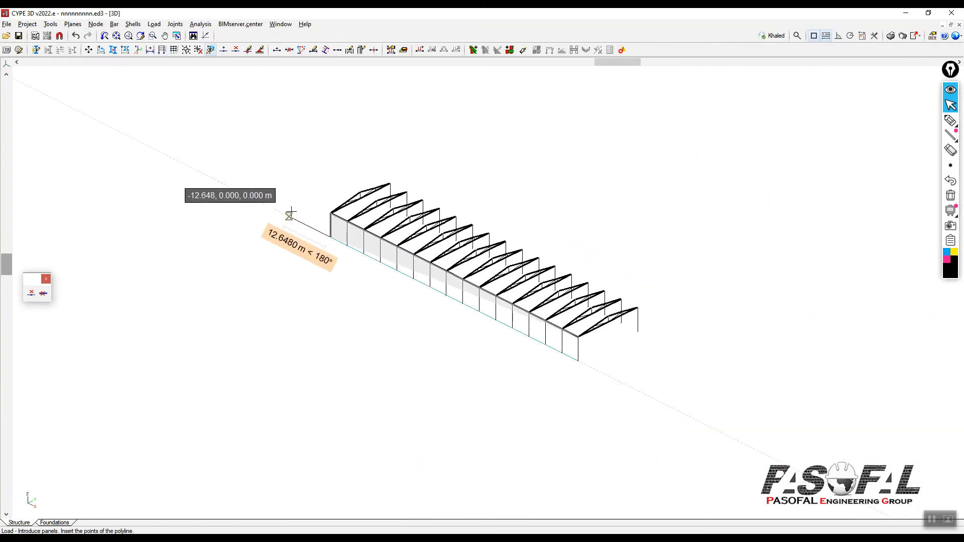
{"action": "scroll", "coordinate": [572, 360], "scroll_direction": "up", "scroll_amount": 4}
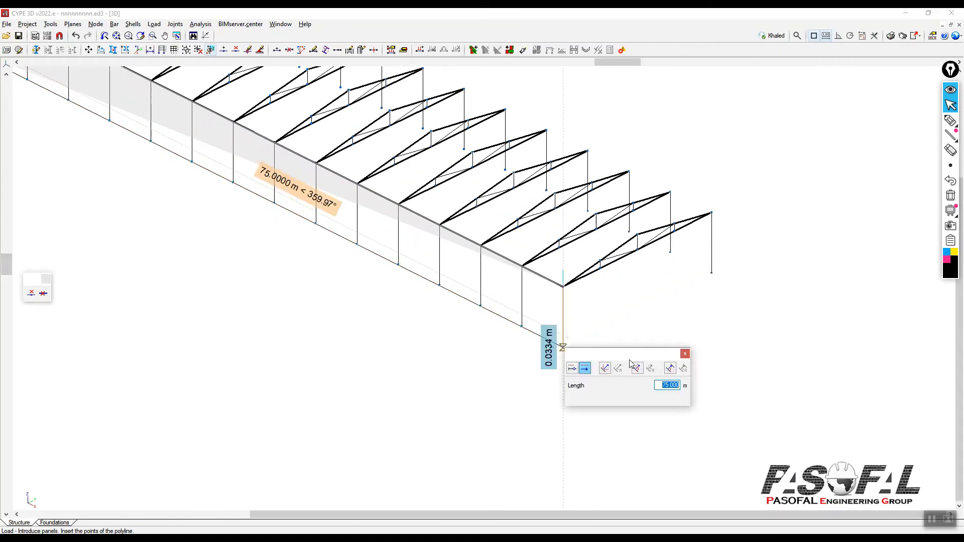
{"action": "left_click", "coordinate": [685, 354]}
{"action": "left_click", "coordinate": [563, 345]}
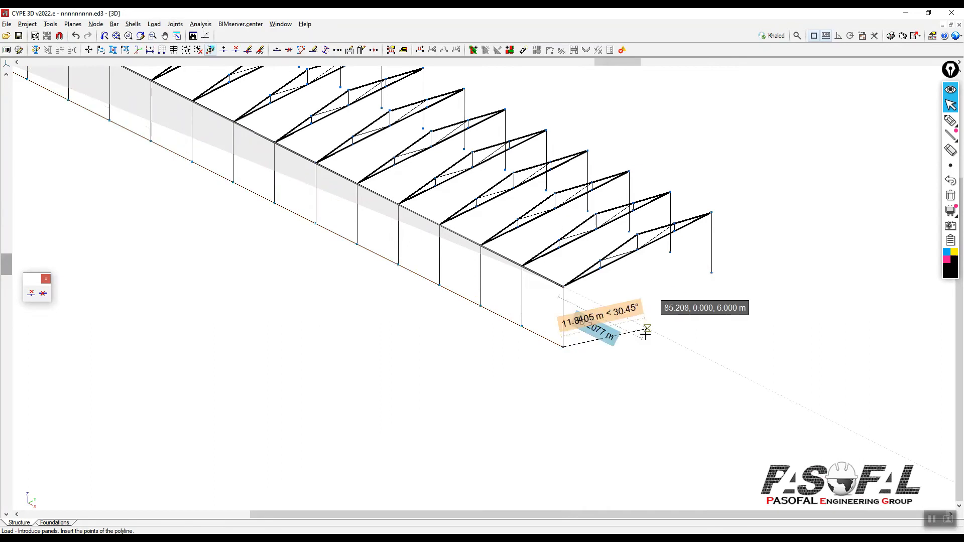
- Finish the rectangular side wall panel's outline with its four corners
{"action": "scroll", "coordinate": [641, 349], "scroll_direction": "up", "scroll_amount": 1}
{"action": "scroll", "coordinate": [648, 364], "scroll_direction": "down", "scroll_amount": 3}
{"action": "scroll", "coordinate": [613, 336], "scroll_direction": "up", "scroll_amount": 5}
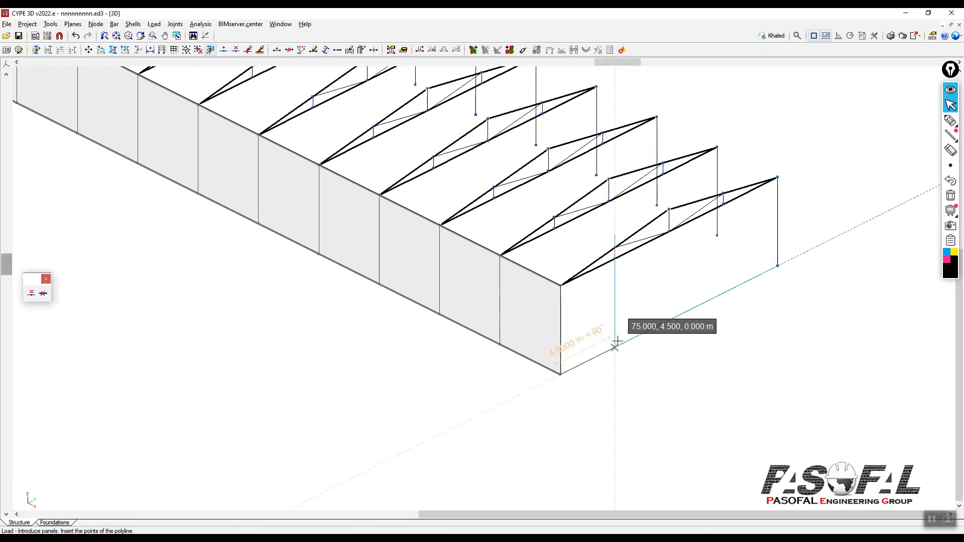
{"action": "scroll", "coordinate": [613, 339], "scroll_direction": "up", "scroll_amount": 1}
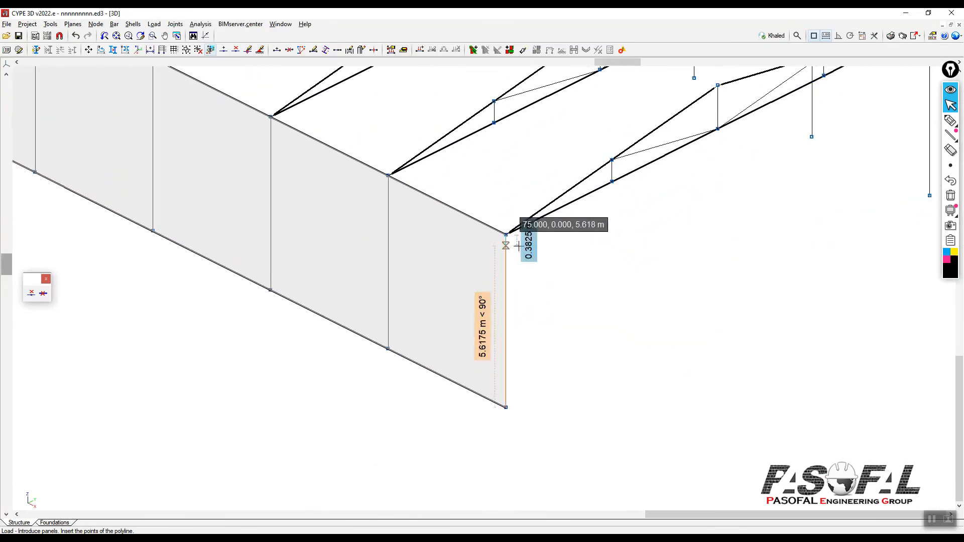
{"action": "scroll", "coordinate": [554, 313], "scroll_direction": "down", "scroll_amount": 2}
{"action": "scroll", "coordinate": [554, 313], "scroll_direction": "down", "scroll_amount": 2}
{"action": "left_click", "coordinate": [634, 319]}
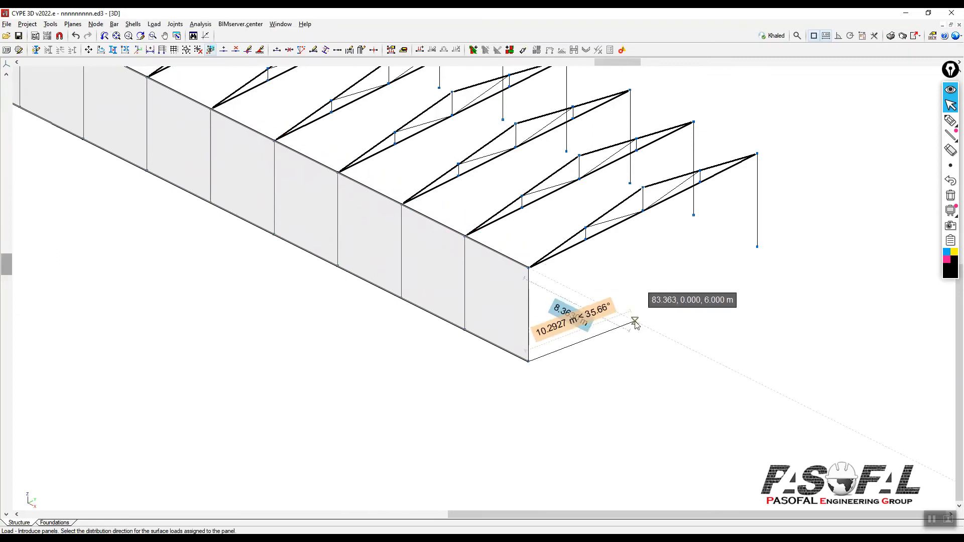
{"action": "scroll", "coordinate": [672, 270], "scroll_direction": "down", "scroll_amount": 6}
{"action": "scroll", "coordinate": [318, 233], "scroll_direction": "up", "scroll_amount": 1}
{"action": "scroll", "coordinate": [318, 231], "scroll_direction": "up", "scroll_amount": 1}
- Annotate the view with a black arrow labelled X along the wall's length and an upward arrow labelled Y
{"action": "left_click", "coordinate": [950, 121]}
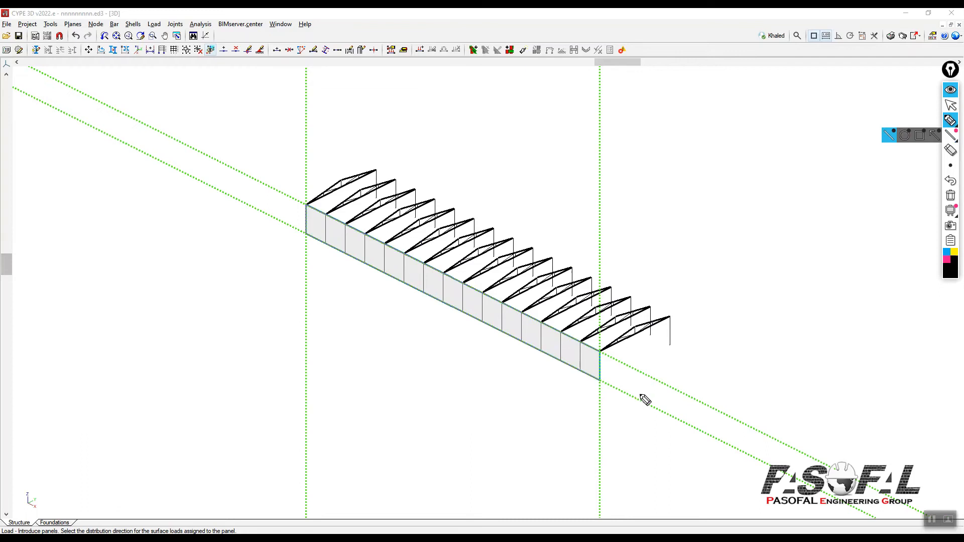
{"action": "mouse_move", "coordinate": [621, 362]}
{"action": "left_mouse_down"}
{"action": "mouse_move", "coordinate": [730, 416]}
{"action": "mouse_move", "coordinate": [713, 417]}
{"action": "mouse_move", "coordinate": [737, 438]}
{"action": "mouse_move", "coordinate": [753, 429]}
{"action": "left_mouse_up"}
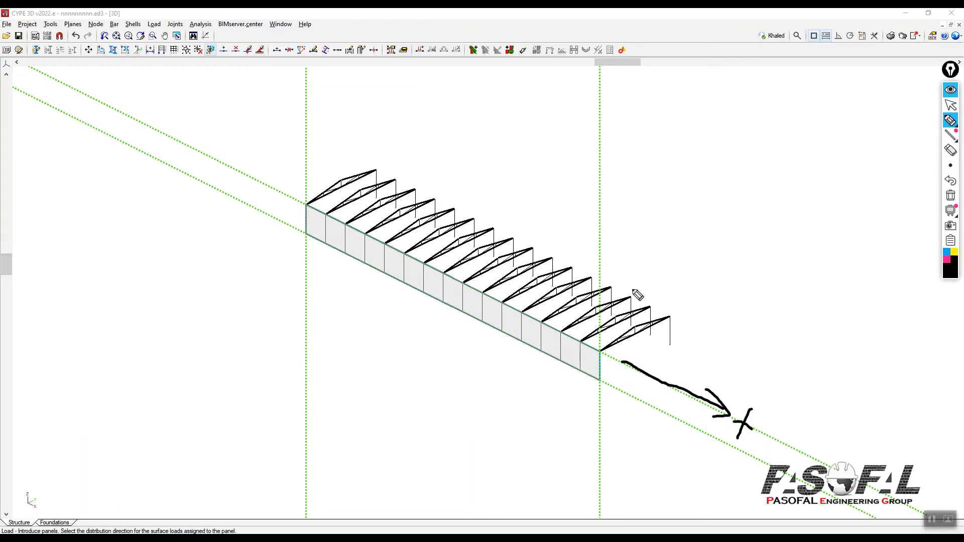
{"action": "mouse_move", "coordinate": [600, 274]}
{"action": "left_mouse_down"}
{"action": "mouse_move", "coordinate": [598, 207]}
{"action": "mouse_move", "coordinate": [610, 217]}
{"action": "left_mouse_up"}
{"action": "left_click_drag", "start_coordinate": [611, 193], "coordinate": [617, 228]}
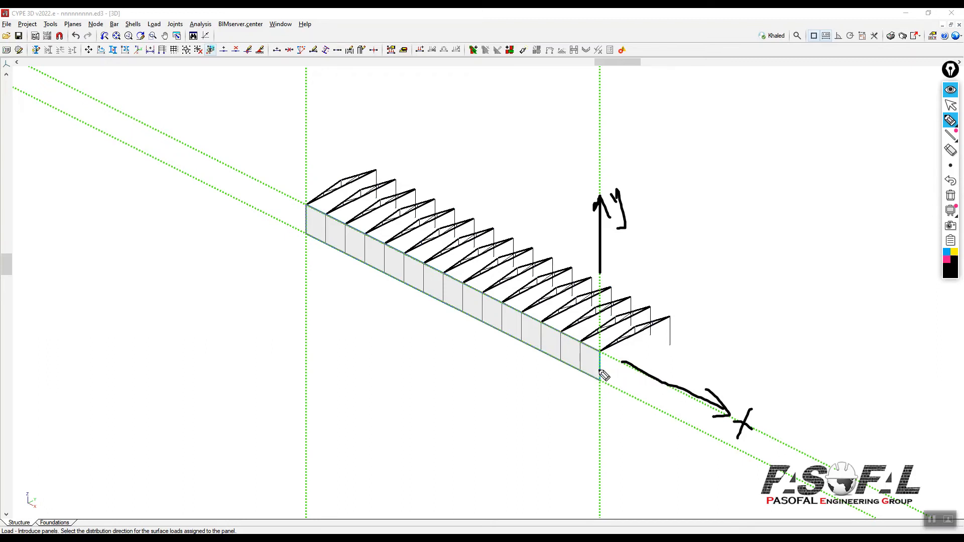
- Mark the wall columns toward the far end with black strokes and circle the X arrow
{"action": "mouse_move", "coordinate": [327, 217]}
{"action": "left_mouse_down"}
{"action": "mouse_move", "coordinate": [344, 259]}
{"action": "mouse_move", "coordinate": [405, 286]}
{"action": "left_mouse_up"}
{"action": "mouse_move", "coordinate": [425, 268]}
{"action": "left_mouse_down"}
{"action": "mouse_move", "coordinate": [429, 294]}
{"action": "mouse_move", "coordinate": [455, 306]}
{"action": "left_mouse_up"}
{"action": "mouse_move", "coordinate": [743, 388]}
{"action": "left_mouse_down"}
{"action": "mouse_move", "coordinate": [669, 409]}
{"action": "mouse_move", "coordinate": [725, 389]}
{"action": "mouse_move", "coordinate": [753, 396]}
{"action": "left_mouse_up"}
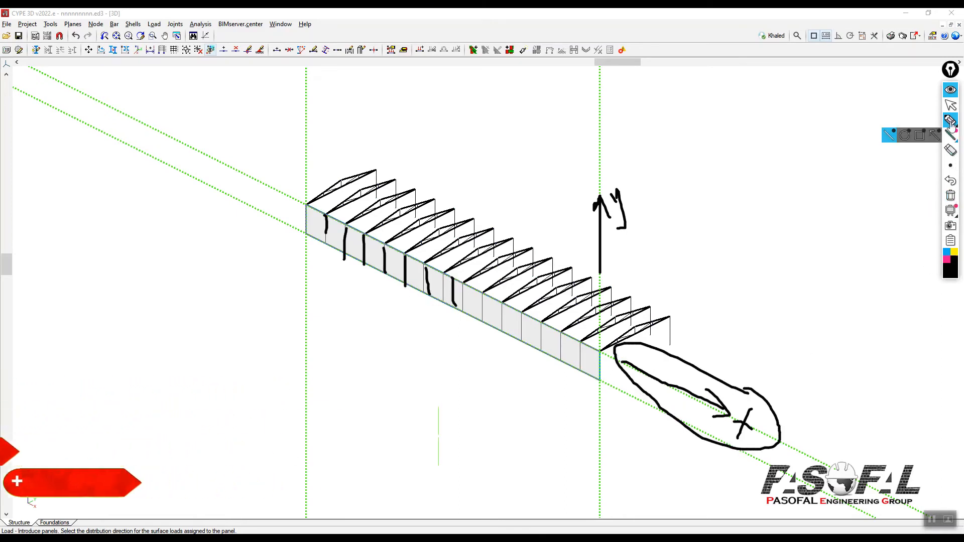
- Draw green lengthwise lines along the wall panel, circle the Y label and add a green arrow above it
{"action": "mouse_move", "coordinate": [957, 116]}
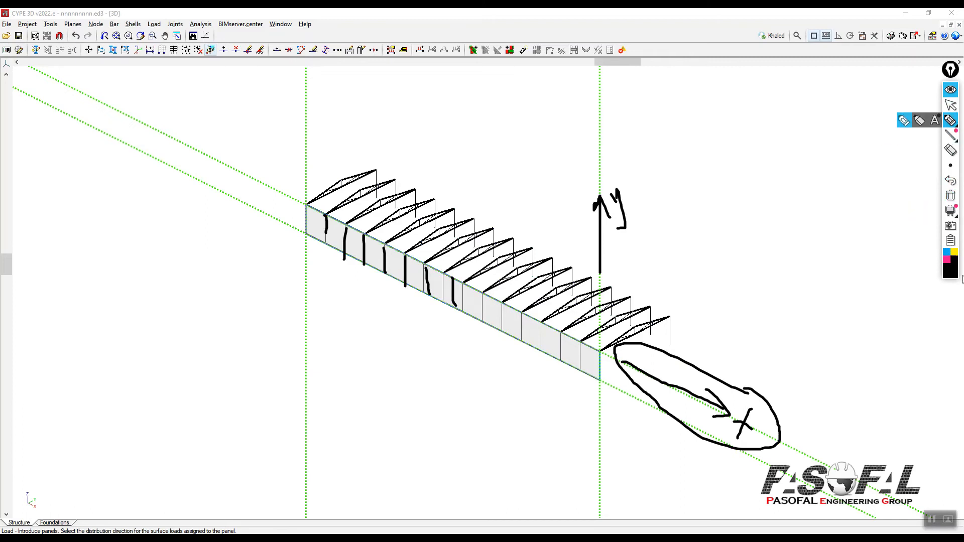
{"action": "left_click", "coordinate": [950, 271]}
{"action": "left_click", "coordinate": [929, 181]}
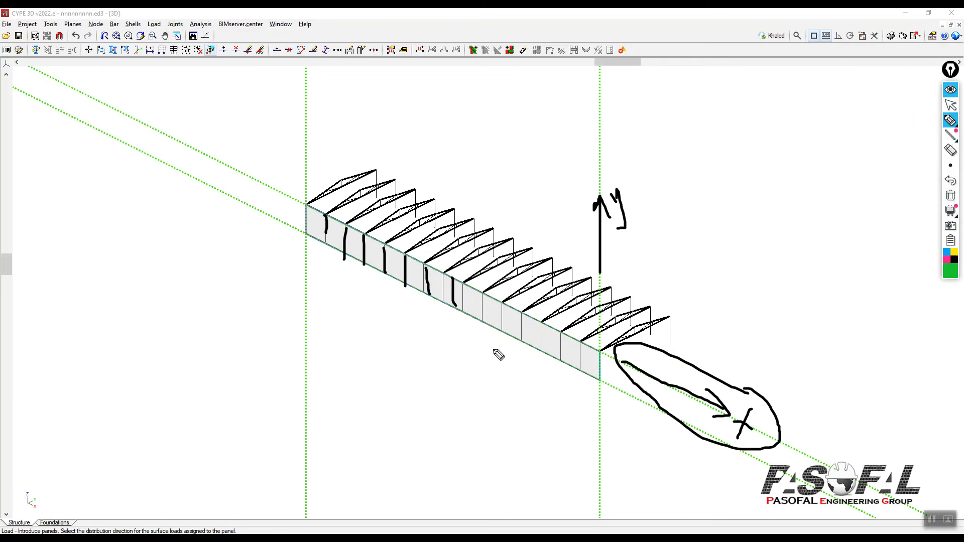
{"action": "left_click_drag", "start_coordinate": [310, 206], "coordinate": [595, 353]}
{"action": "left_click_drag", "start_coordinate": [306, 234], "coordinate": [581, 376]}
{"action": "mouse_move", "coordinate": [310, 215]}
{"action": "left_mouse_down"}
{"action": "mouse_move", "coordinate": [462, 290]}
{"action": "mouse_move", "coordinate": [383, 264]}
{"action": "mouse_move", "coordinate": [405, 274]}
{"action": "left_mouse_up"}
{"action": "left_click_drag", "start_coordinate": [315, 239], "coordinate": [380, 271]}
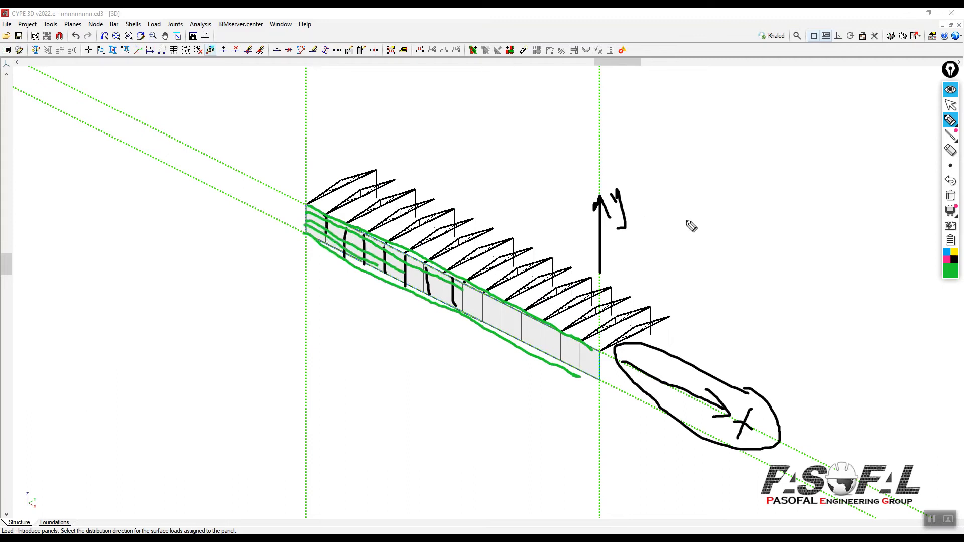
{"action": "mouse_move", "coordinate": [609, 178]}
{"action": "left_mouse_down"}
{"action": "mouse_move", "coordinate": [609, 241]}
{"action": "mouse_move", "coordinate": [627, 178]}
{"action": "left_mouse_up"}
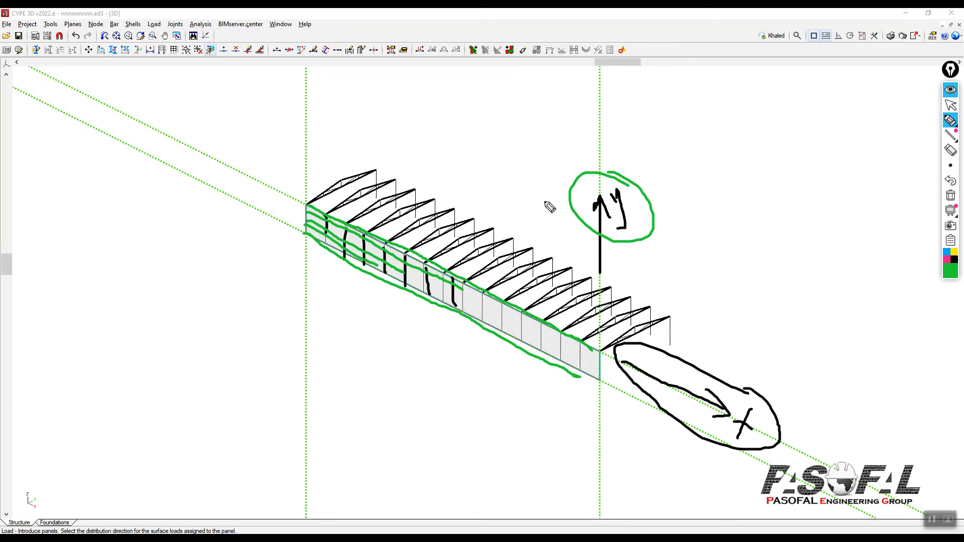
{"action": "left_click_drag", "start_coordinate": [599, 149], "coordinate": [606, 123]}
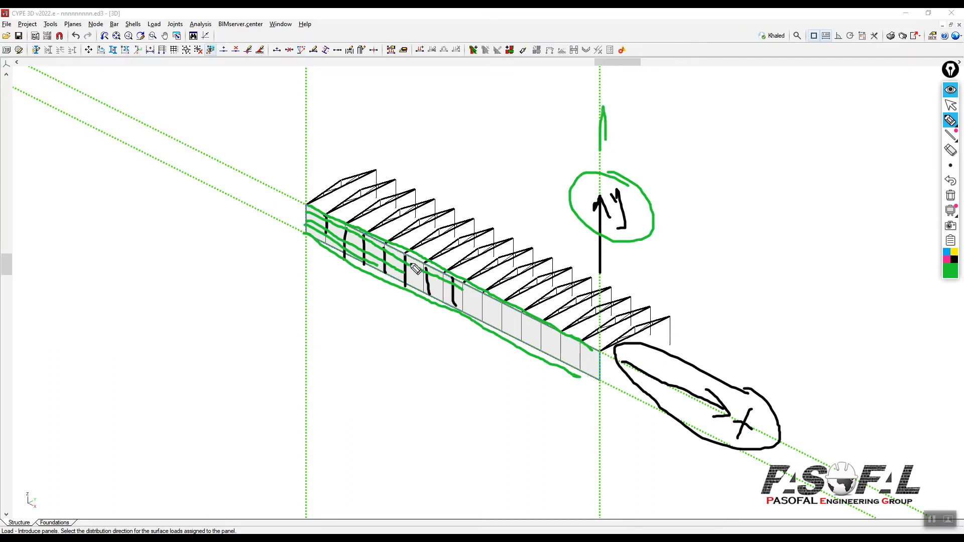
- Extend the X arrow in green and mark the columns near the wall's near end with vertical green strokes
{"action": "left_click_drag", "start_coordinate": [784, 442], "coordinate": [824, 464]}
{"action": "mouse_move", "coordinate": [582, 338]}
{"action": "left_mouse_down"}
{"action": "mouse_move", "coordinate": [583, 377]}
{"action": "mouse_move", "coordinate": [596, 379]}
{"action": "mouse_move", "coordinate": [560, 354]}
{"action": "left_mouse_up"}
{"action": "left_click_drag", "start_coordinate": [533, 313], "coordinate": [532, 341]}
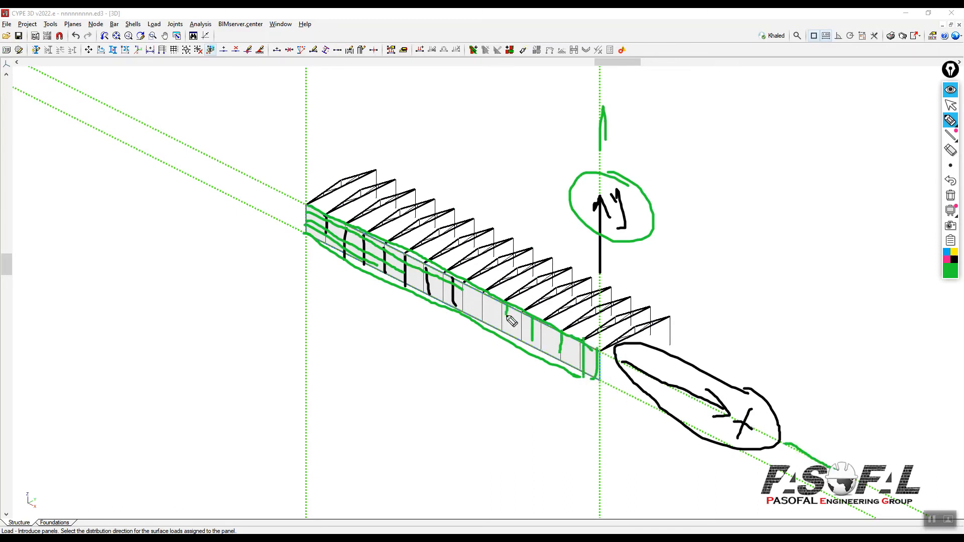
- Clear the annotations and set the side wall panel's surface load distribution direction along the wall's length
{"action": "left_click", "coordinate": [950, 196]}
{"action": "left_click", "coordinate": [950, 105]}
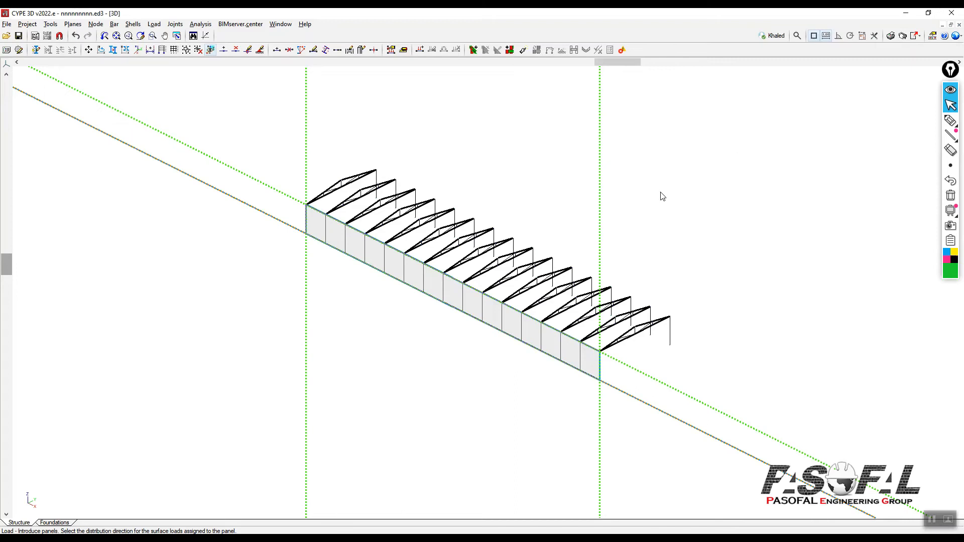
{"action": "left_click", "coordinate": [659, 222]}
{"action": "mouse_move", "coordinate": [728, 114]}
{"action": "left_mouse_down"}
{"action": "mouse_move", "coordinate": [582, 105]}
{"action": "mouse_move", "coordinate": [569, 115]}
{"action": "left_mouse_up"}
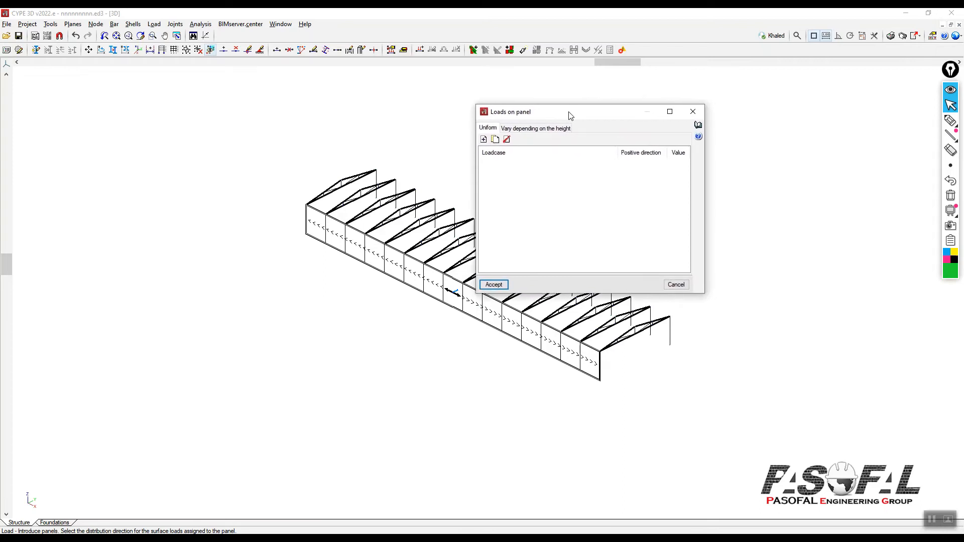
{"action": "left_click", "coordinate": [484, 139]}
{"action": "left_click", "coordinate": [548, 166]}
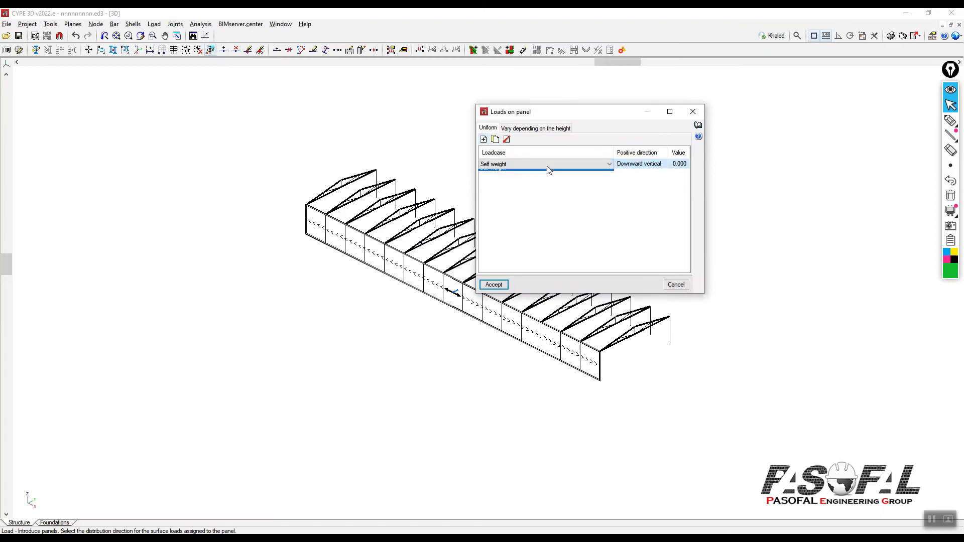
{"action": "left_click", "coordinate": [610, 167]}
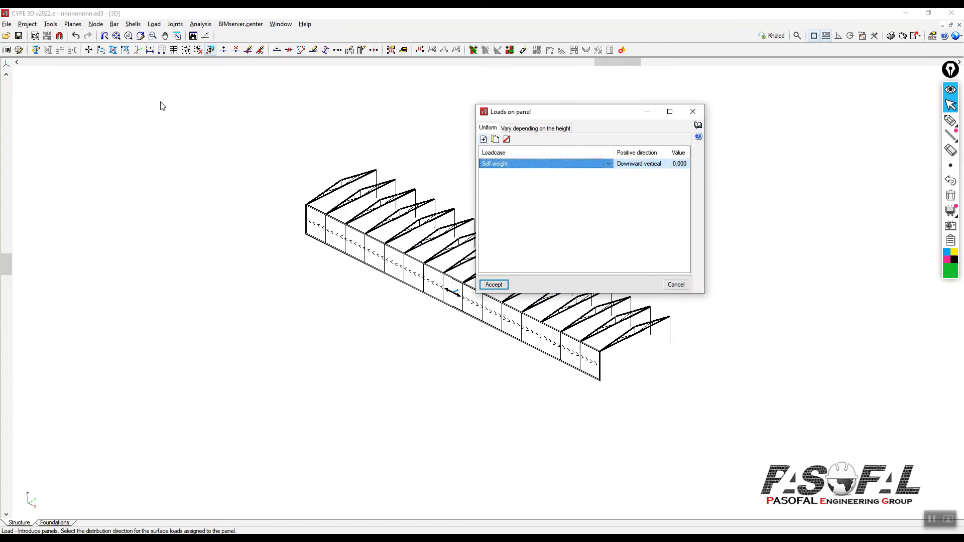
{"action": "left_click", "coordinate": [693, 111]}
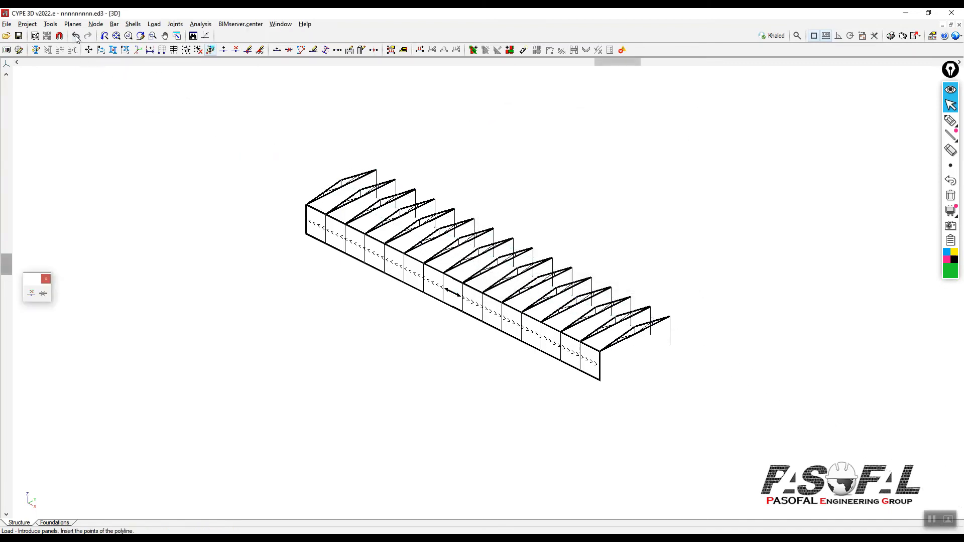
- Add a dead load loadcase named Roof Load to the project's additional loadcases and accept the dead load list
{"action": "left_click", "coordinate": [32, 28]}
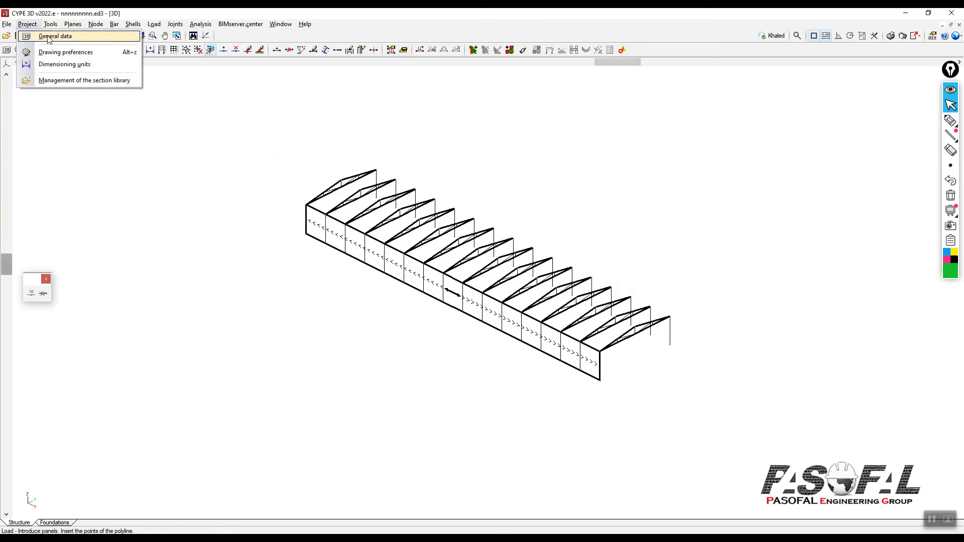
{"action": "left_click", "coordinate": [52, 35]}
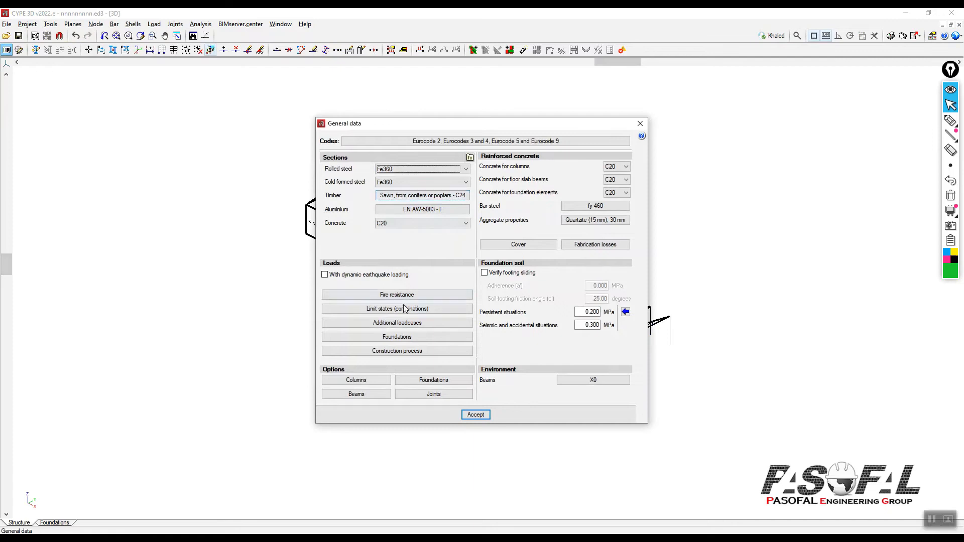
{"action": "left_click", "coordinate": [393, 325]}
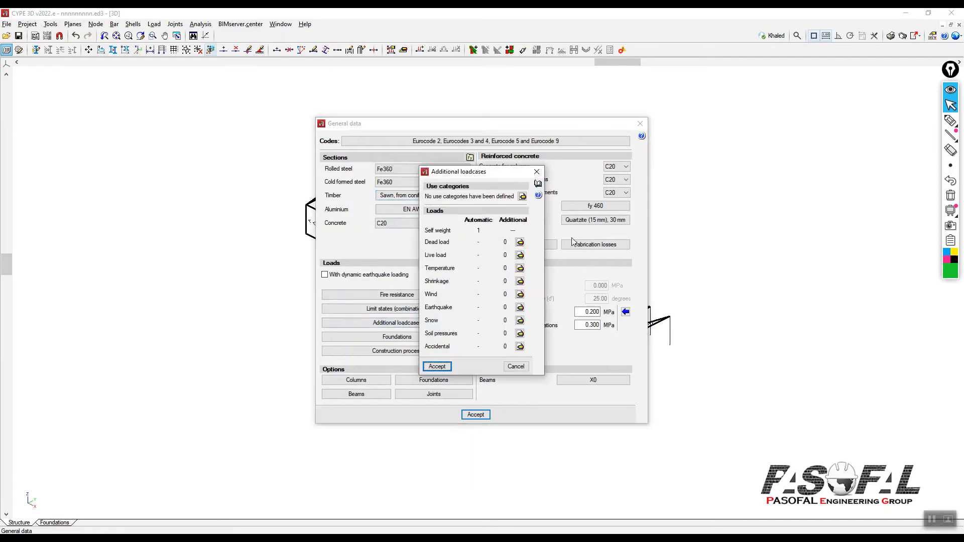
{"action": "left_click", "coordinate": [521, 243]}
{"action": "left_click", "coordinate": [453, 163]}
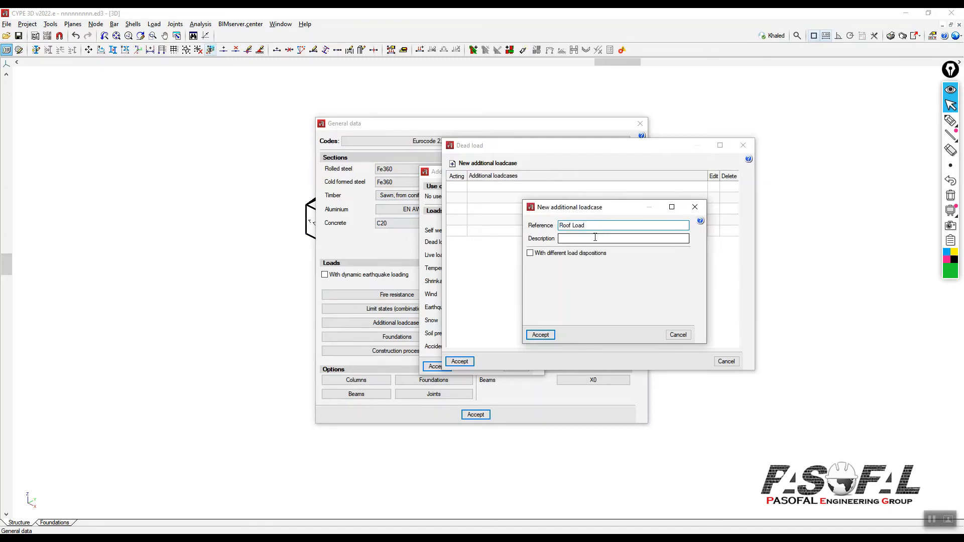
{"action": "left_click", "coordinate": [541, 335]}
{"action": "left_click", "coordinate": [460, 362]}
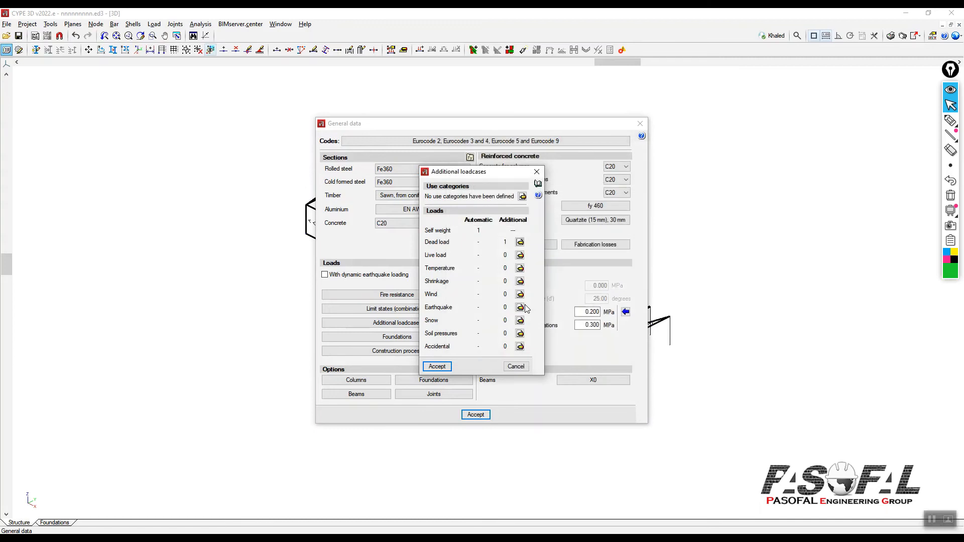
- Add a second additional dead load loadcase with the reference Solar Panel Load
{"action": "left_click", "coordinate": [520, 243]}
{"action": "left_click", "coordinate": [481, 163]}
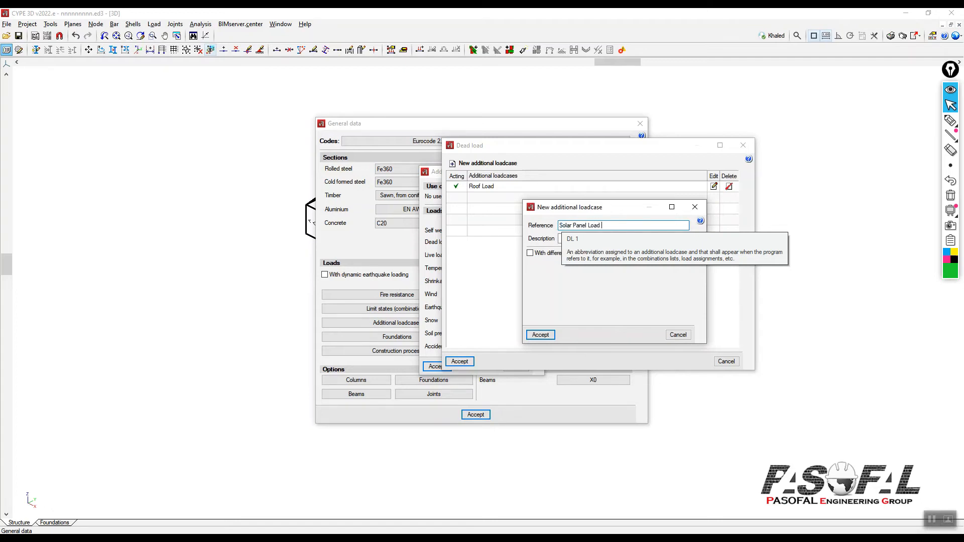
{"action": "left_click", "coordinate": [539, 334]}
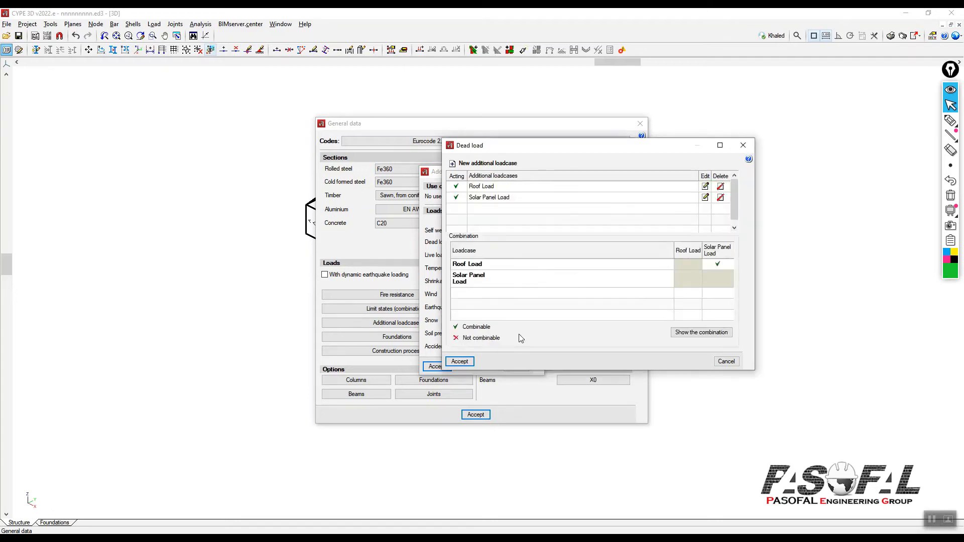
- Accept the dead load list and define E. Warehouses as the use category for the live loadcases
{"action": "left_click", "coordinate": [459, 361]}
{"action": "left_click", "coordinate": [521, 257]}
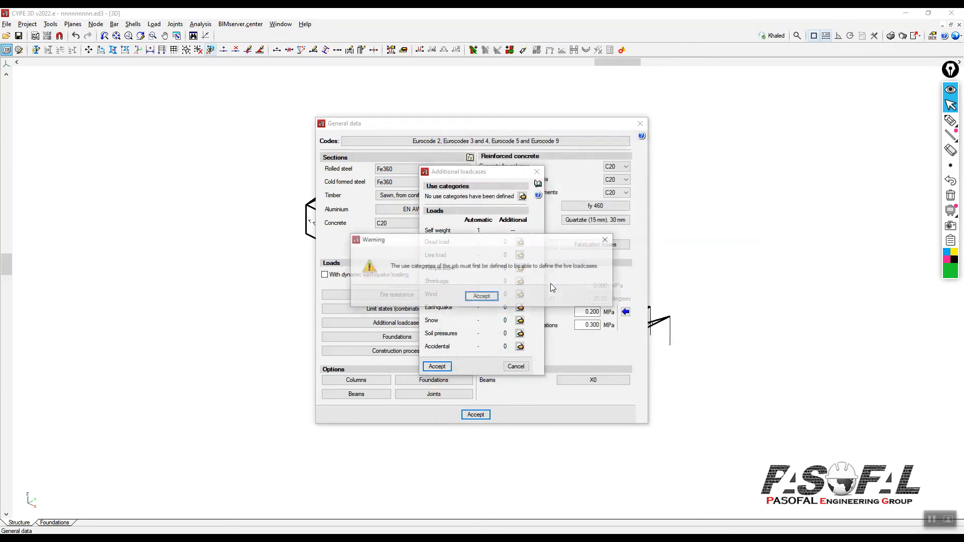
{"action": "left_click", "coordinate": [481, 296]}
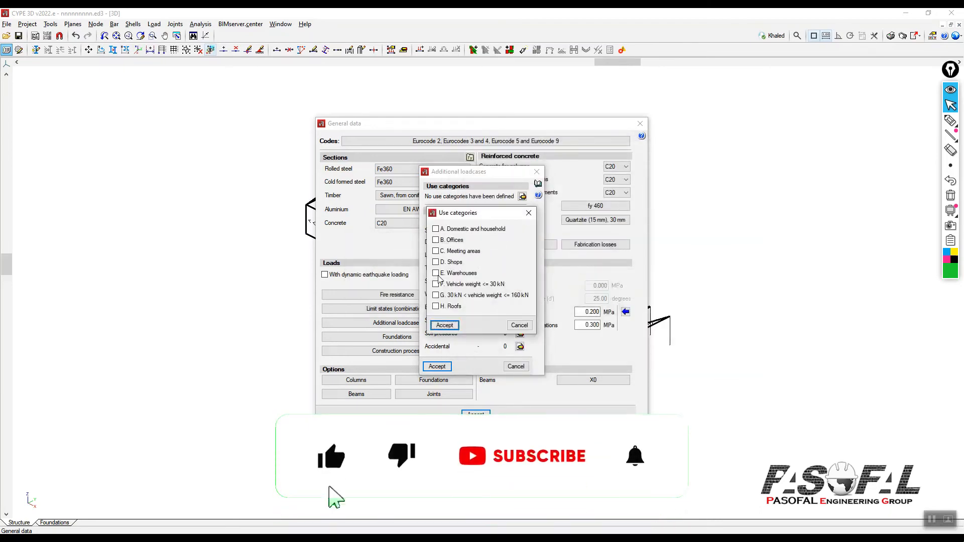
{"action": "left_click", "coordinate": [444, 326]}
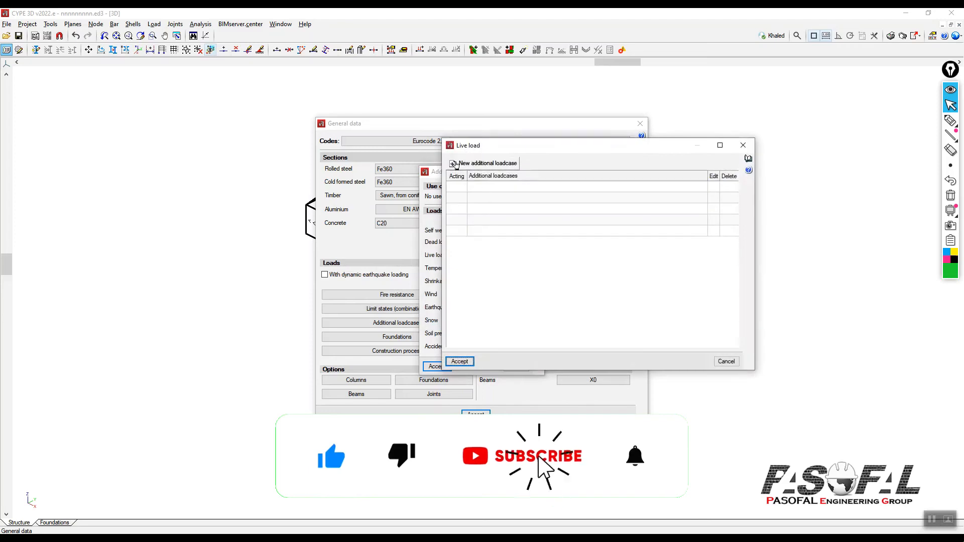
- Add an additional live load loadcase with the reference LL and accept the live load list
{"action": "left_click", "coordinate": [454, 163]}
{"action": "left_click", "coordinate": [578, 227]}
{"action": "key", "text": "BackSpace"}
{"action": "key", "text": "BackSpace"}
{"action": "left_click", "coordinate": [540, 334]}
{"action": "left_click", "coordinate": [459, 361]}
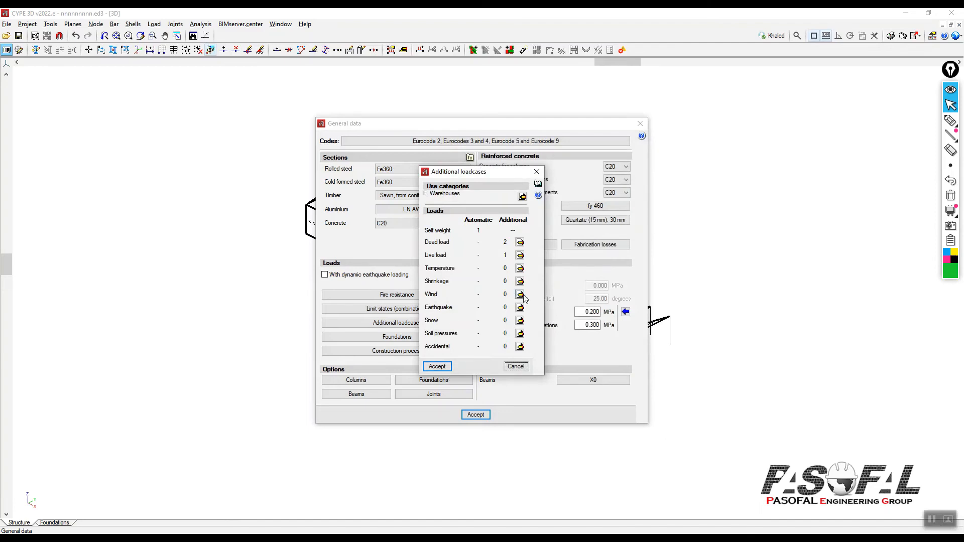
- Add an additional wind loadcase with the reference Wind, and accept the loadcases and general data
{"action": "left_click", "coordinate": [520, 295]}
{"action": "left_click", "coordinate": [477, 163]}
{"action": "left_click", "coordinate": [581, 226]}
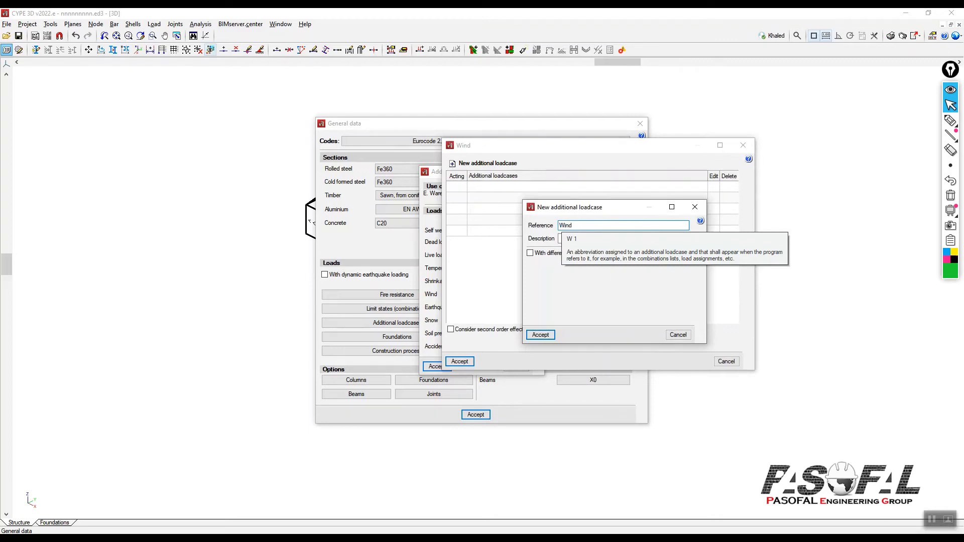
{"action": "key", "text": "Return"}
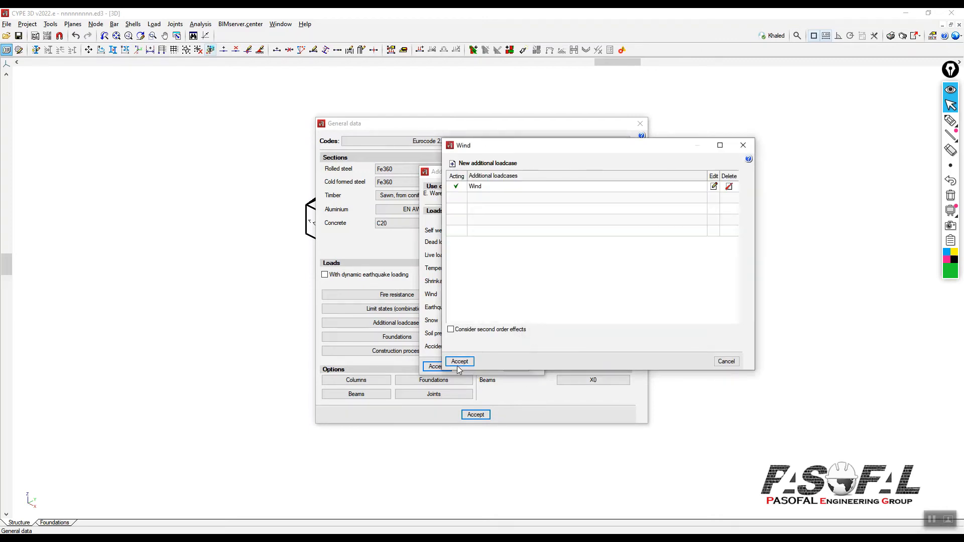
{"action": "left_click", "coordinate": [459, 362]}
{"action": "left_click", "coordinate": [446, 365]}
{"action": "left_click", "coordinate": [475, 414]}
{"action": "scroll", "coordinate": [476, 293], "scroll_direction": "up", "scroll_amount": 7}
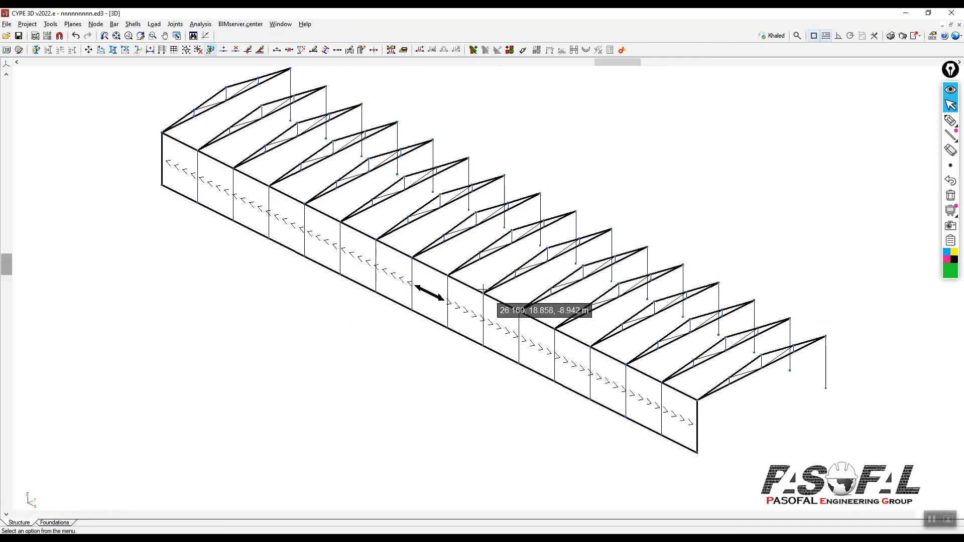
- Edit the loads on the side wall panel and add a uniform load under the Wind loadcase
{"action": "scroll", "coordinate": [479, 288], "scroll_direction": "down", "scroll_amount": 3}
{"action": "left_click", "coordinate": [154, 24]}
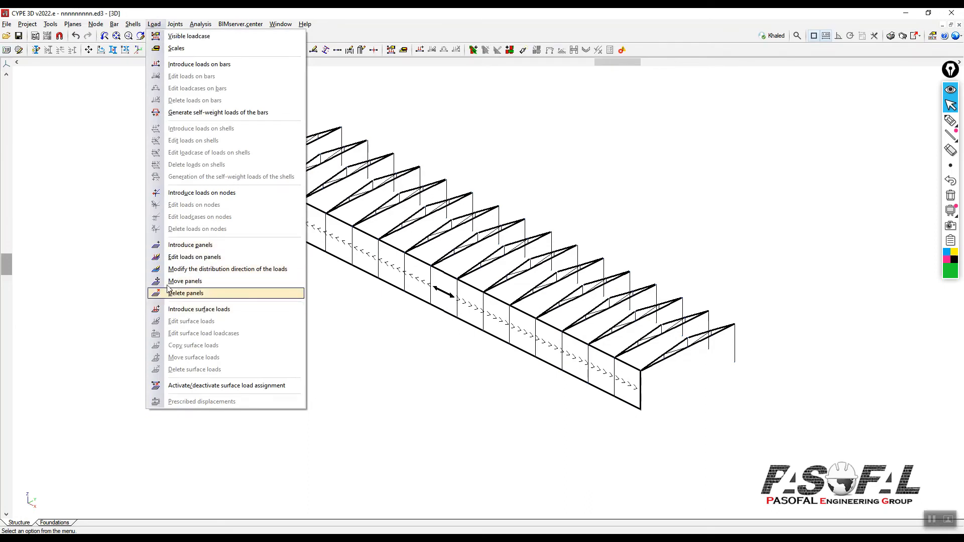
{"action": "left_click", "coordinate": [189, 259]}
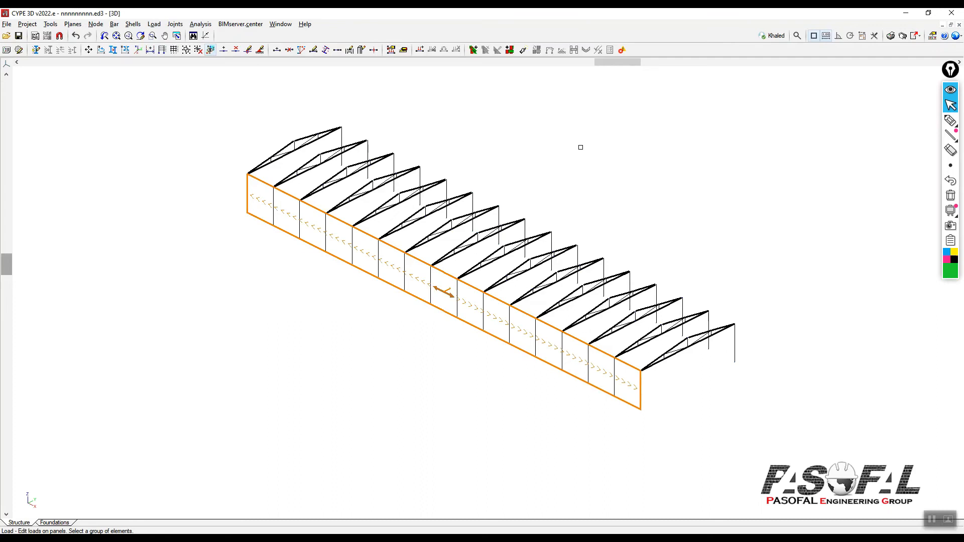
{"action": "left_click_drag", "start_coordinate": [243, 81], "coordinate": [712, 116]}
{"action": "left_click", "coordinate": [576, 142]}
{"action": "left_click", "coordinate": [622, 169]}
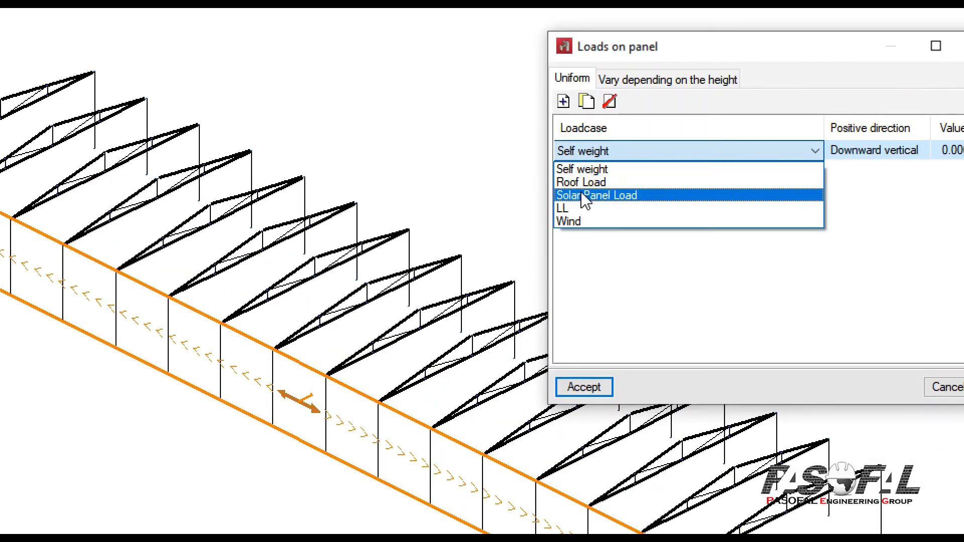
{"action": "left_click", "coordinate": [575, 224]}
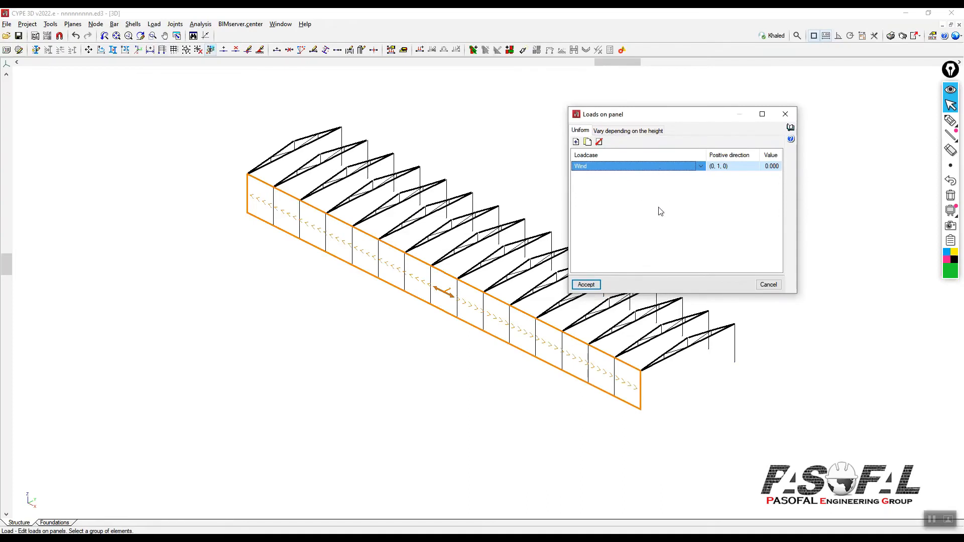
- Mark the axis icon, the Y direction, the wall panel's wind arrow and the load's positive direction in green, and clear the marks
{"action": "left_click_drag", "start_coordinate": [713, 119], "coordinate": [171, 106]}
{"action": "left_click", "coordinate": [952, 125]}
{"action": "mouse_move", "coordinate": [38, 472]}
{"action": "left_mouse_down"}
{"action": "mouse_move", "coordinate": [53, 507]}
{"action": "mouse_move", "coordinate": [14, 489]}
{"action": "mouse_move", "coordinate": [38, 471]}
{"action": "mouse_move", "coordinate": [134, 447]}
{"action": "mouse_move", "coordinate": [201, 398]}
{"action": "mouse_move", "coordinate": [192, 416]}
{"action": "left_mouse_up"}
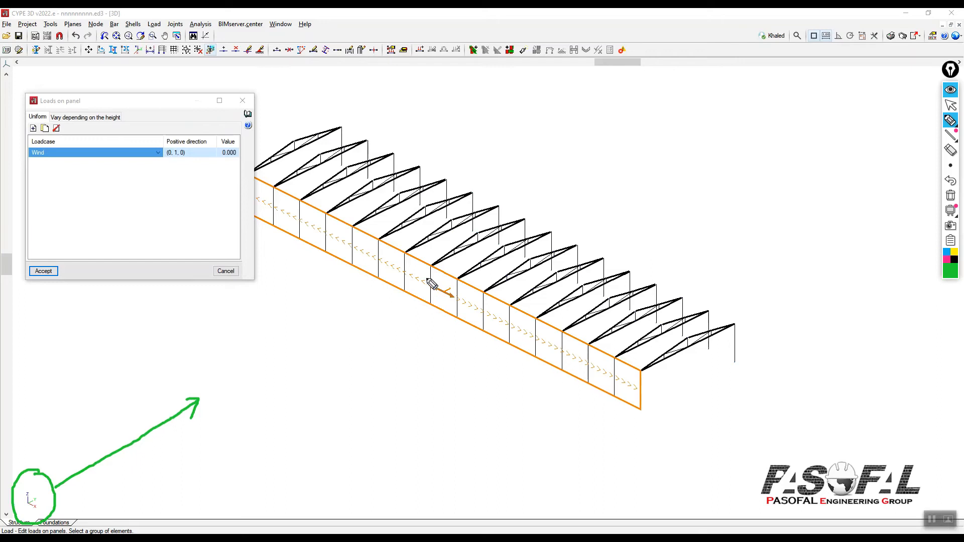
{"action": "mouse_move", "coordinate": [395, 301]}
{"action": "left_mouse_down"}
{"action": "mouse_move", "coordinate": [430, 277]}
{"action": "mouse_move", "coordinate": [429, 299]}
{"action": "left_mouse_up"}
{"action": "mouse_move", "coordinate": [192, 150]}
{"action": "left_mouse_down"}
{"action": "mouse_move", "coordinate": [182, 165]}
{"action": "mouse_move", "coordinate": [164, 152]}
{"action": "mouse_move", "coordinate": [196, 154]}
{"action": "left_mouse_up"}
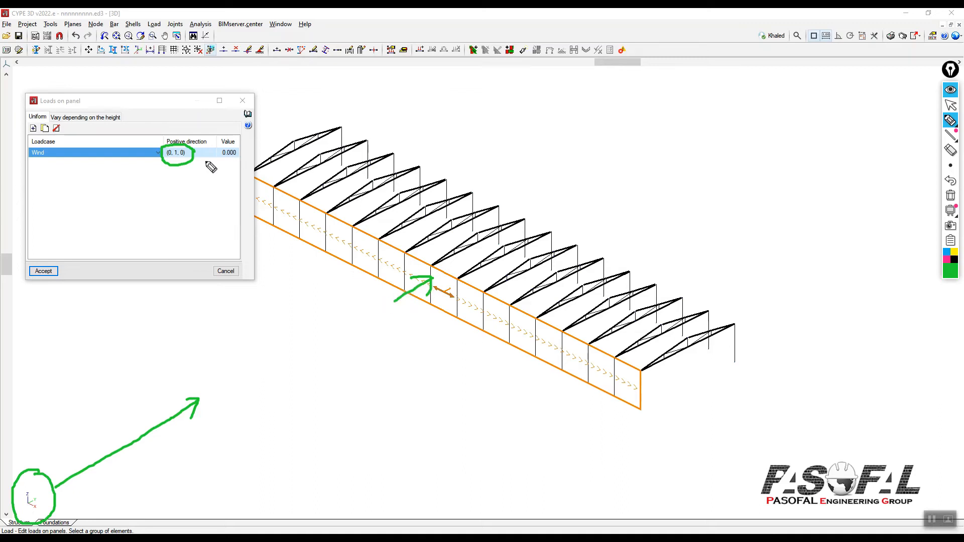
{"action": "left_click", "coordinate": [950, 196]}
{"action": "left_click", "coordinate": [950, 104]}
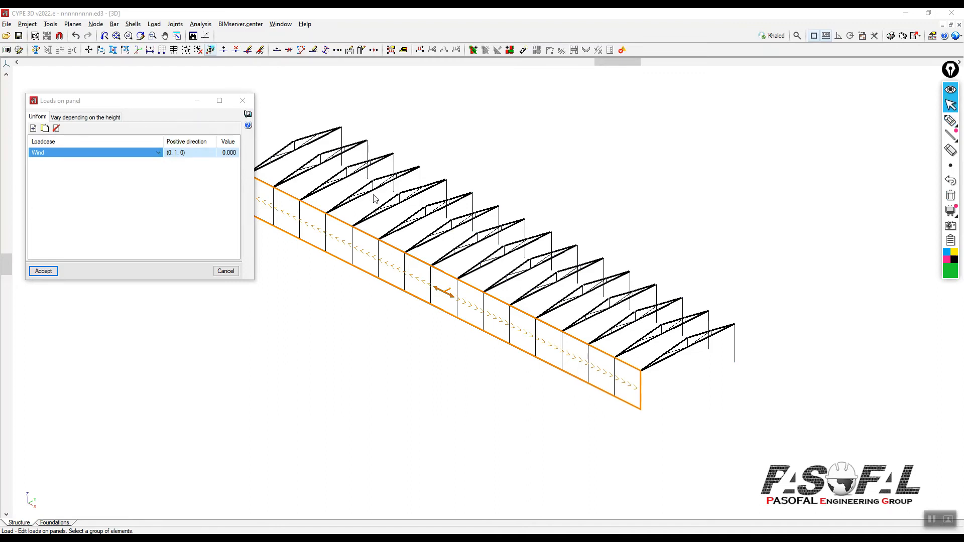
{"action": "left_click_drag", "start_coordinate": [147, 102], "coordinate": [697, 123]}
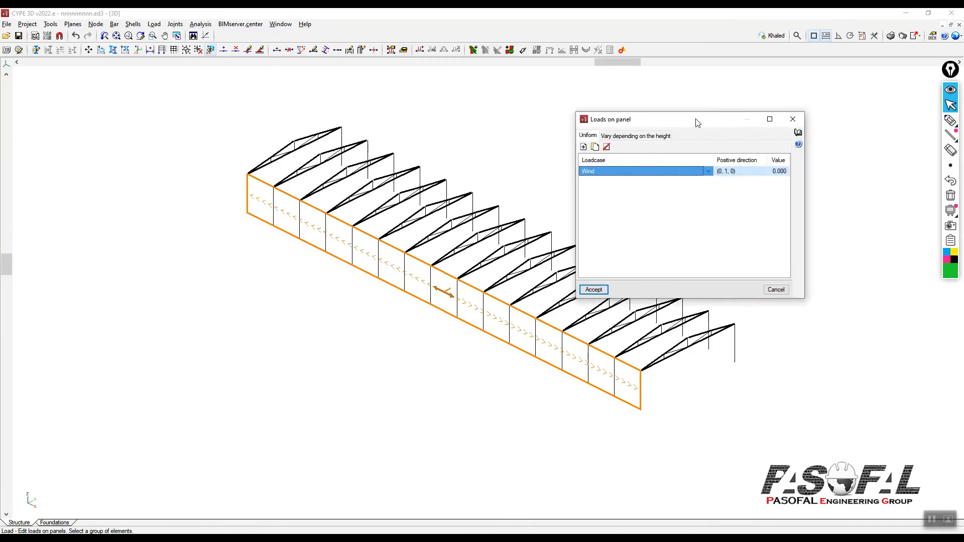
- Set the side wall panel's uniform Wind load value to 0.8 and accept the panel loads
{"action": "left_click", "coordinate": [776, 171]}
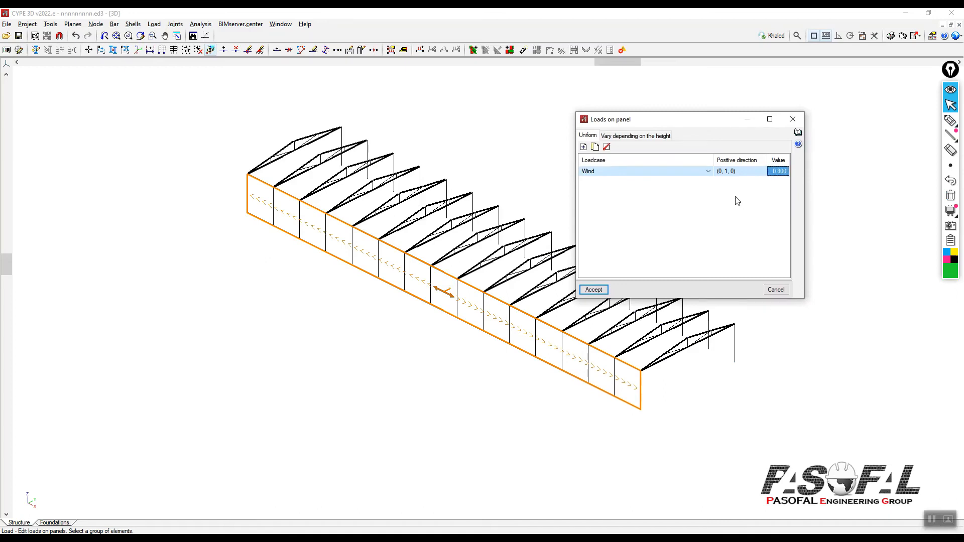
{"action": "left_click_drag", "start_coordinate": [705, 126], "coordinate": [712, 91]}
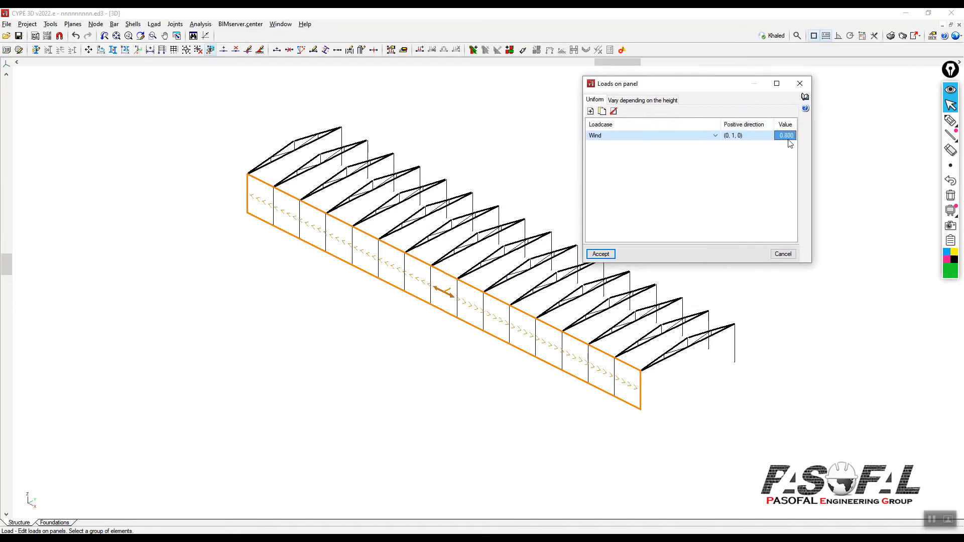
{"action": "left_click_drag", "start_coordinate": [723, 87], "coordinate": [762, 80]}
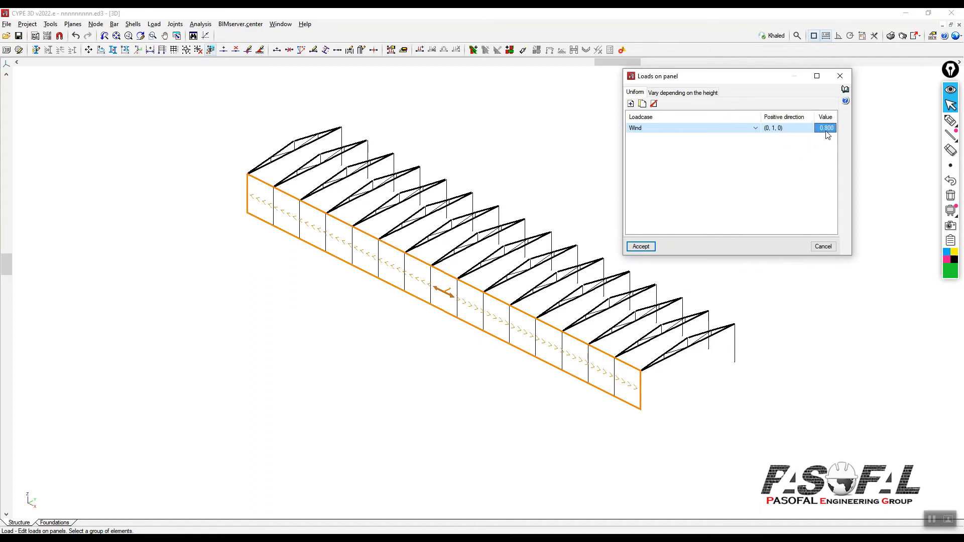
{"action": "left_click", "coordinate": [651, 247]}
{"action": "scroll", "coordinate": [449, 302], "scroll_direction": "up", "scroll_amount": 2}
{"action": "scroll", "coordinate": [388, 311], "scroll_direction": "down", "scroll_amount": 3}
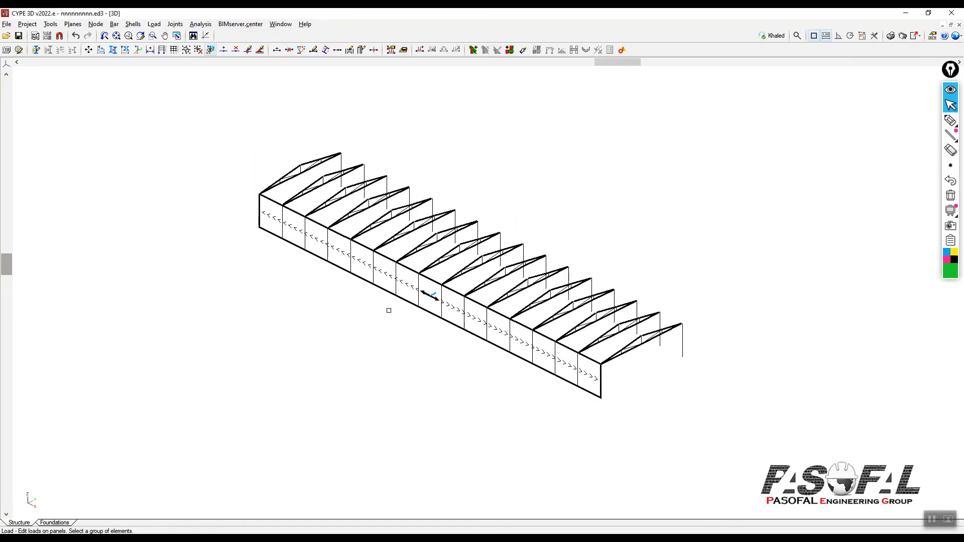
- Introduce a panel over the full roof slope above the panelled side wall, with corners at the ridge and eave ends
{"action": "left_click", "coordinate": [154, 24]}
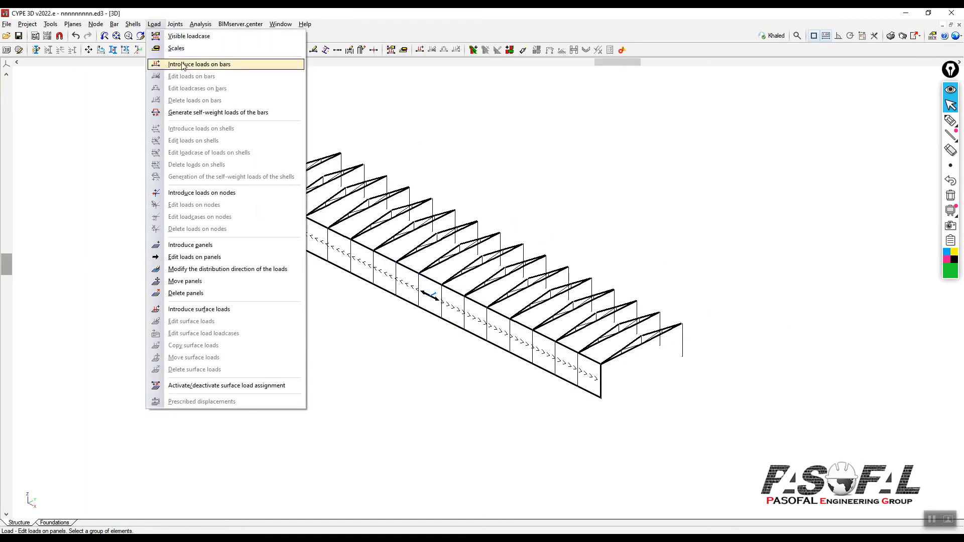
{"action": "left_click", "coordinate": [186, 245]}
{"action": "scroll", "coordinate": [638, 318], "scroll_direction": "up", "scroll_amount": 5}
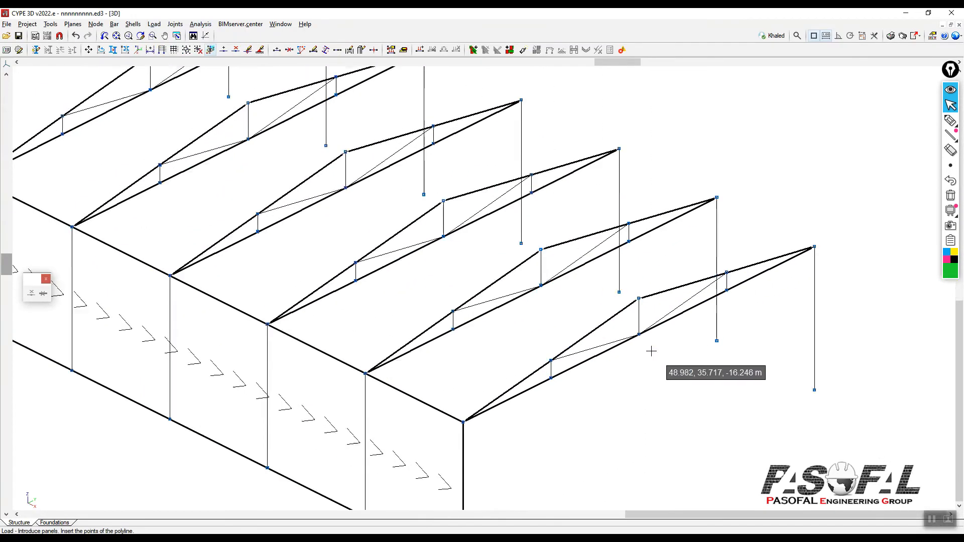
{"action": "left_click", "coordinate": [635, 285]}
{"action": "scroll", "coordinate": [658, 334], "scroll_direction": "down", "scroll_amount": 6}
{"action": "scroll", "coordinate": [392, 215], "scroll_direction": "up", "scroll_amount": 4}
{"action": "scroll", "coordinate": [400, 221], "scroll_direction": "up", "scroll_amount": 2}
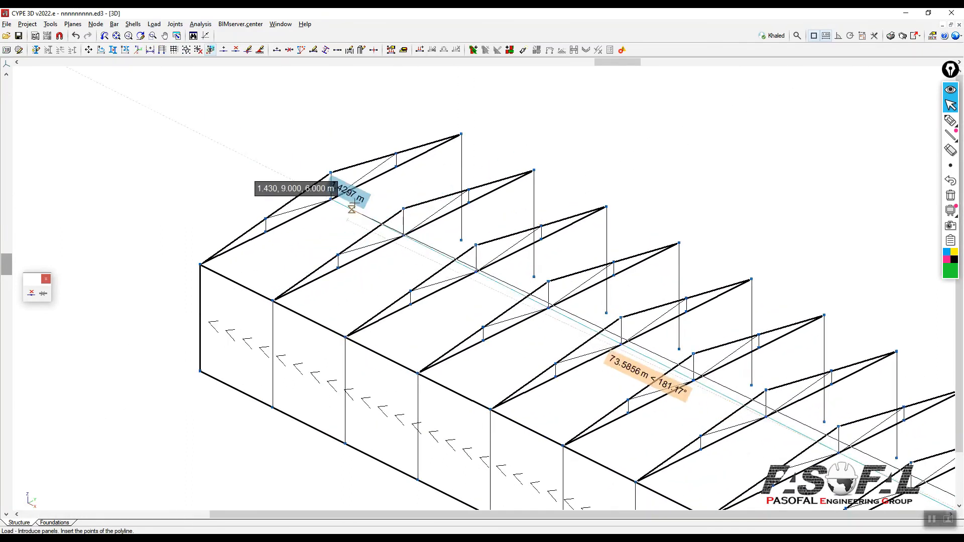
{"action": "left_click", "coordinate": [331, 171]}
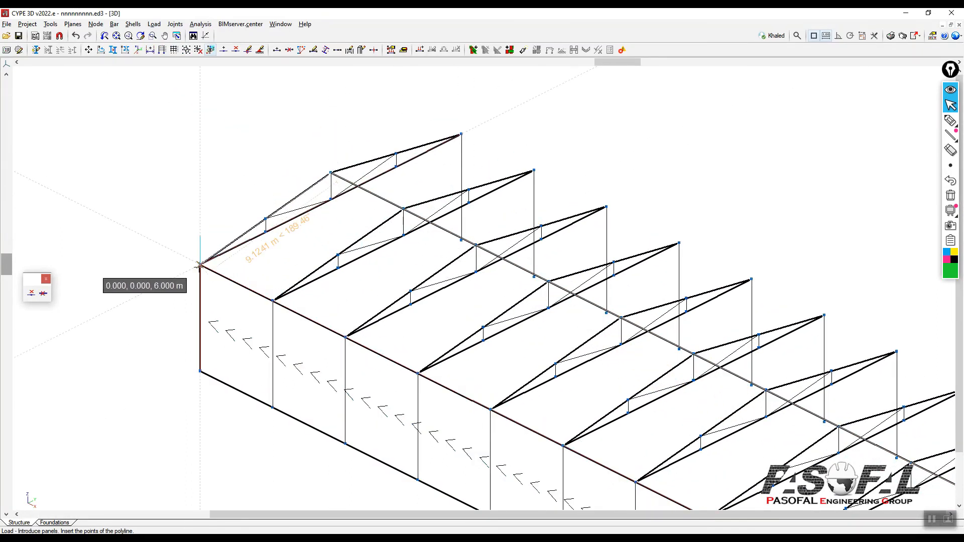
{"action": "left_click", "coordinate": [200, 265]}
{"action": "scroll", "coordinate": [269, 172], "scroll_direction": "down", "scroll_amount": 5}
{"action": "scroll", "coordinate": [481, 364], "scroll_direction": "up", "scroll_amount": 5}
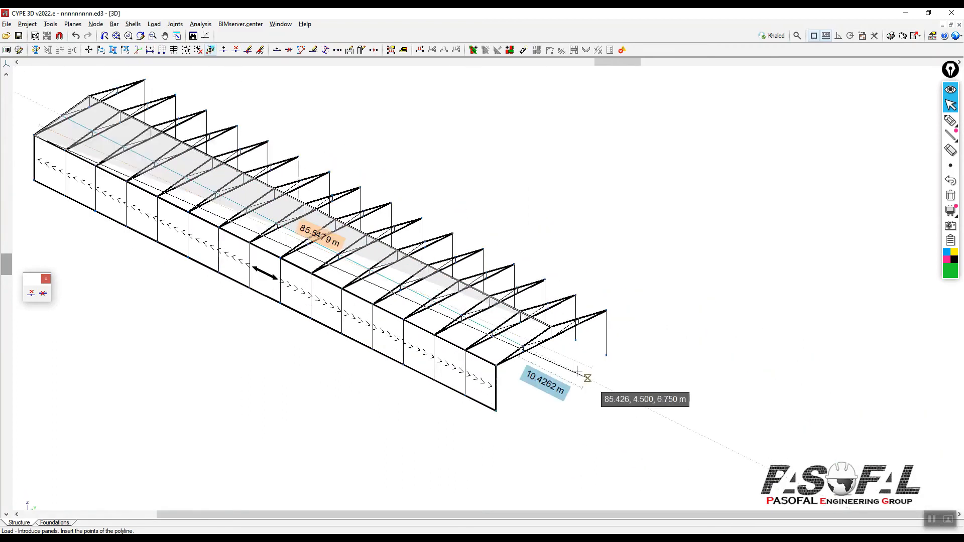
{"action": "left_click", "coordinate": [466, 342]}
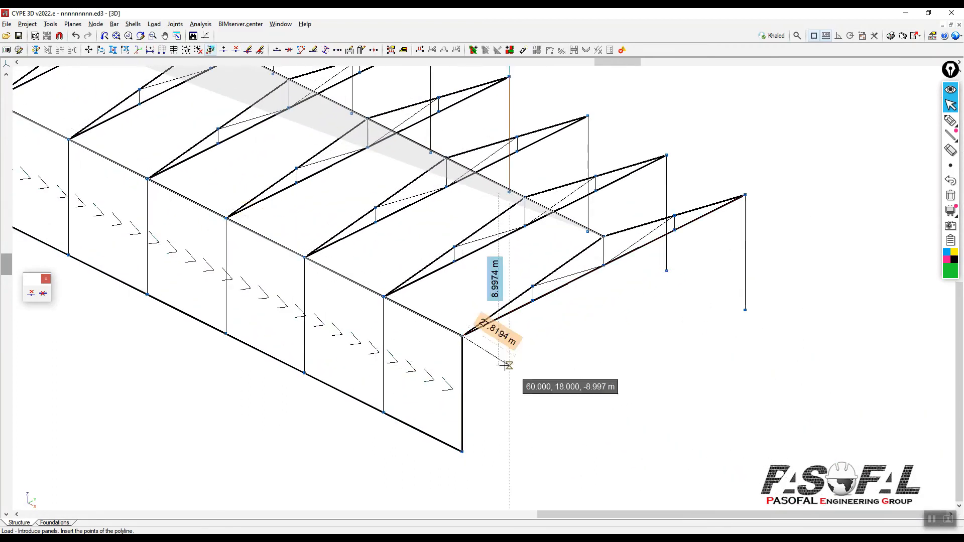
{"action": "scroll", "coordinate": [533, 357], "scroll_direction": "down", "scroll_amount": 1}
{"action": "scroll", "coordinate": [533, 356], "scroll_direction": "down", "scroll_amount": 1}
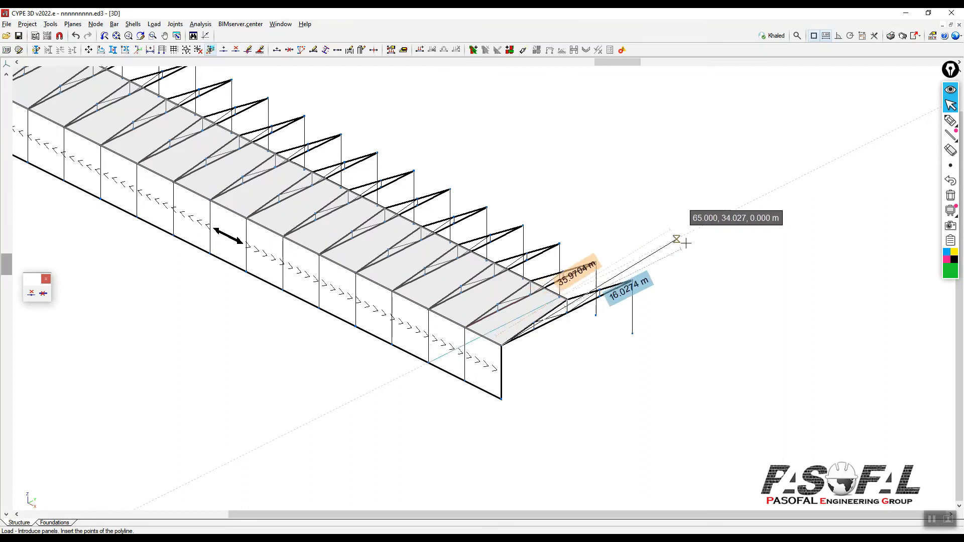
{"action": "right_click", "coordinate": [687, 326]}
- Set the roof slope panel's surface load distribution direction along the length of the building
{"action": "scroll", "coordinate": [640, 316], "scroll_direction": "down", "scroll_amount": 2}
{"action": "scroll", "coordinate": [597, 289], "scroll_direction": "up", "scroll_amount": 3}
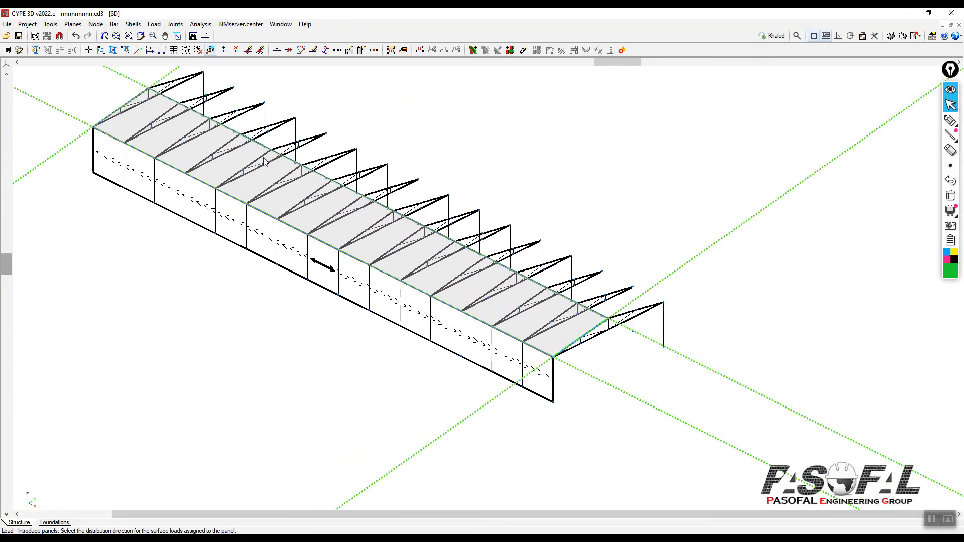
{"action": "scroll", "coordinate": [470, 251], "scroll_direction": "down", "scroll_amount": 2}
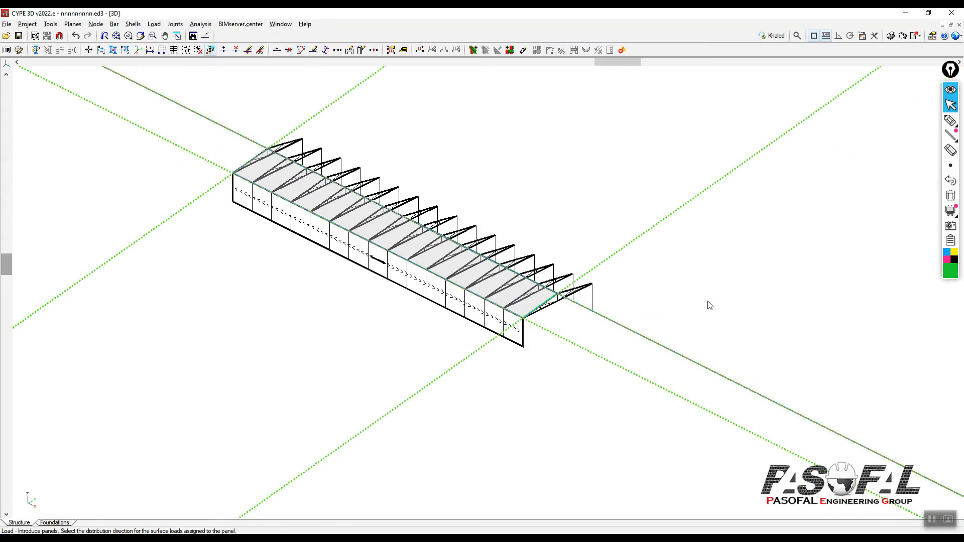
{"action": "left_click", "coordinate": [719, 294]}
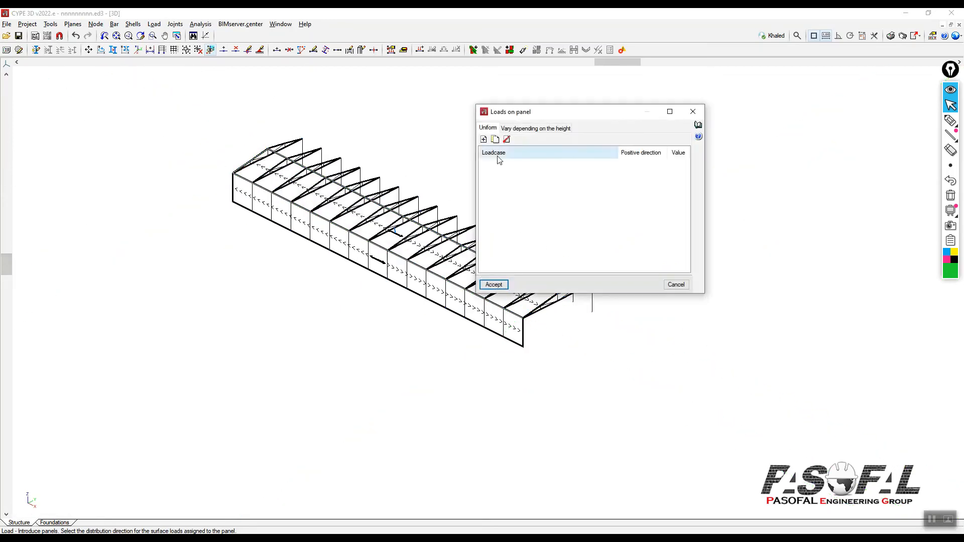
- Add a uniform load under the Wind loadcase with a value of 0.8 to the roof slope panel and accept it
{"action": "left_click", "coordinate": [484, 139]}
{"action": "left_click", "coordinate": [606, 165]}
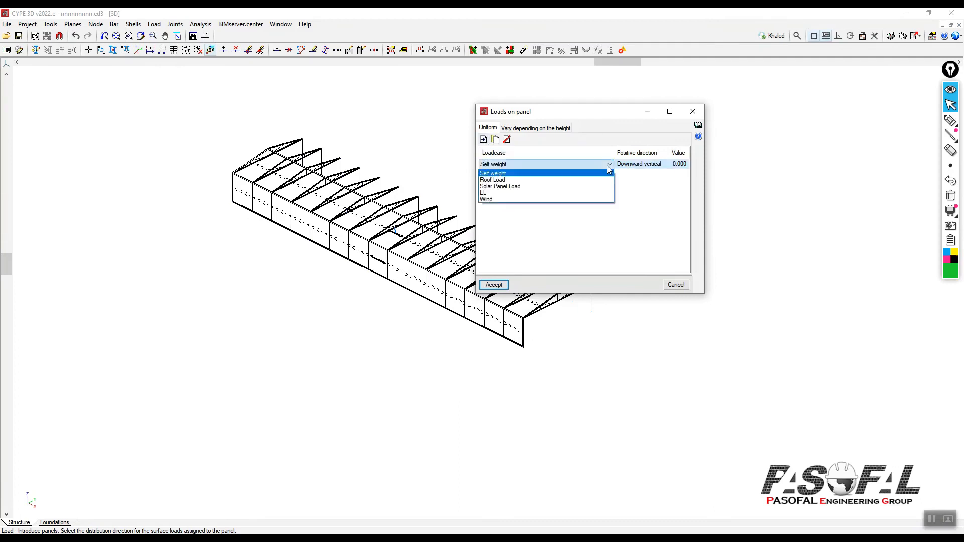
{"action": "left_click", "coordinate": [504, 203]}
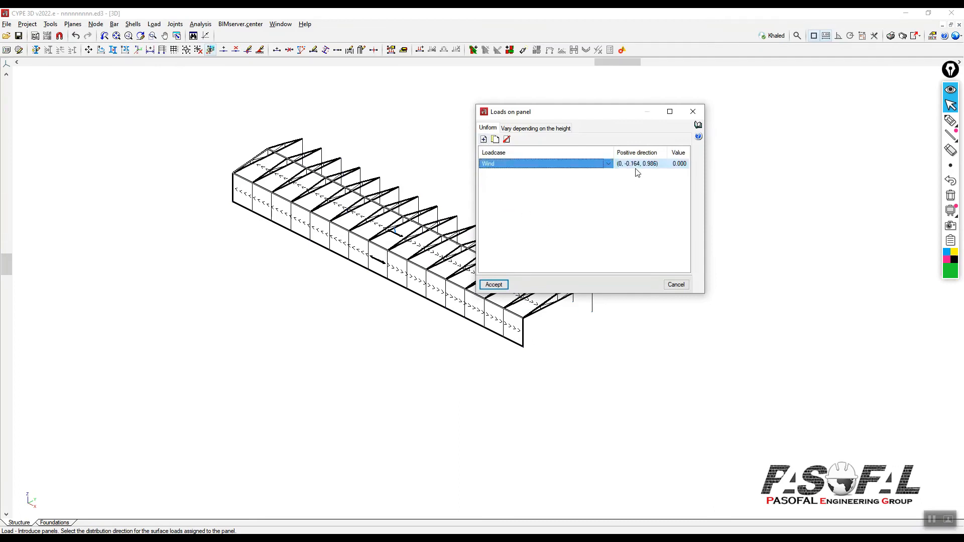
{"action": "left_click_drag", "start_coordinate": [619, 116], "coordinate": [583, 117]}
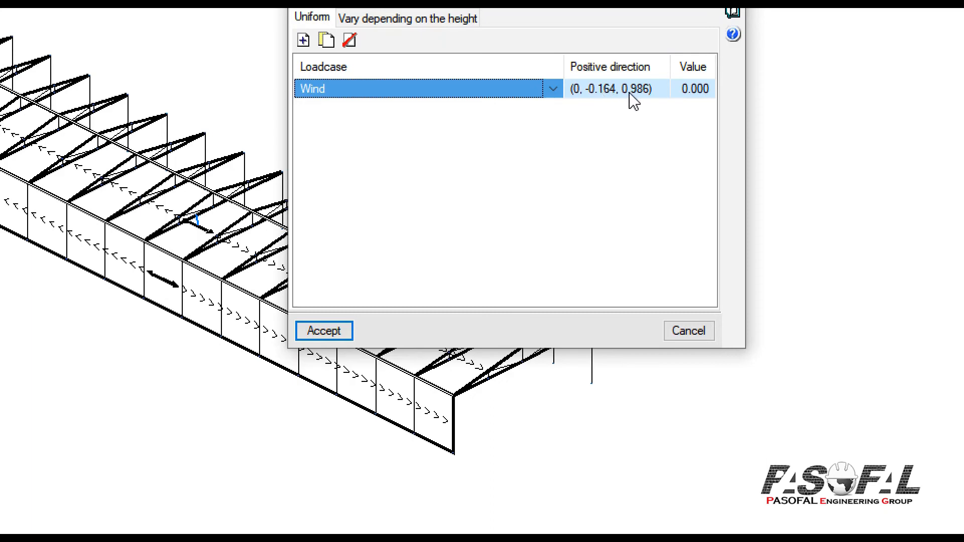
{"action": "left_click", "coordinate": [701, 95]}
{"action": "left_click", "coordinate": [703, 93]}
{"action": "left_click", "coordinate": [702, 92]}
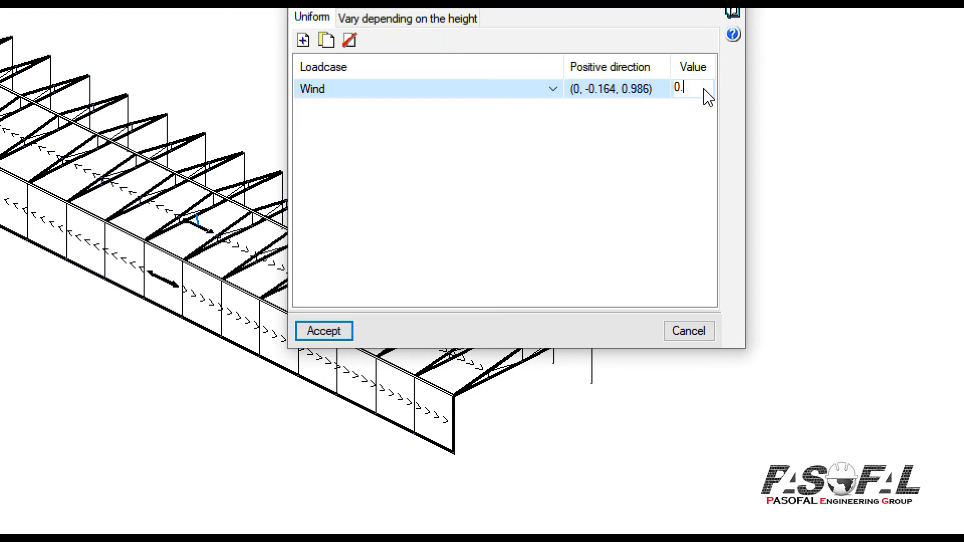
{"action": "key", "text": "Return"}
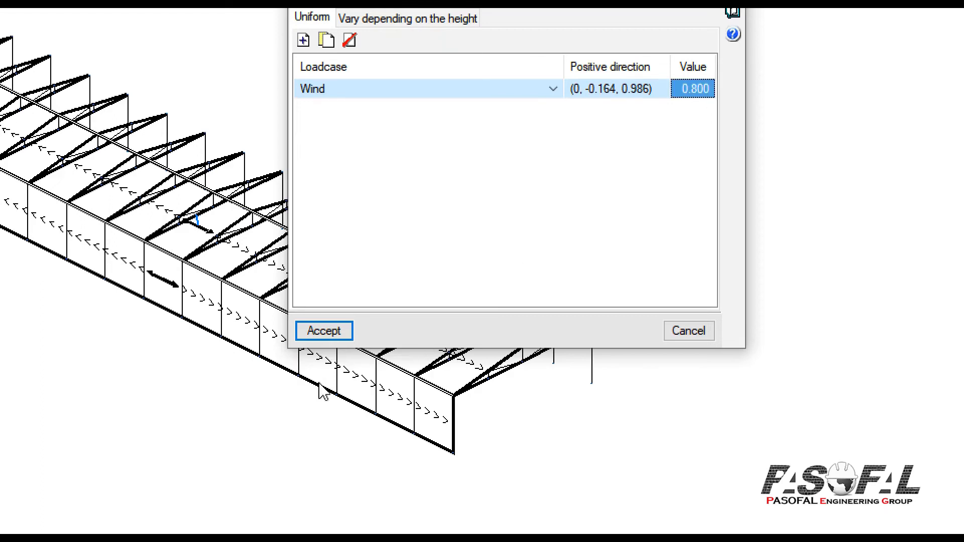
{"action": "left_click", "coordinate": [339, 333]}
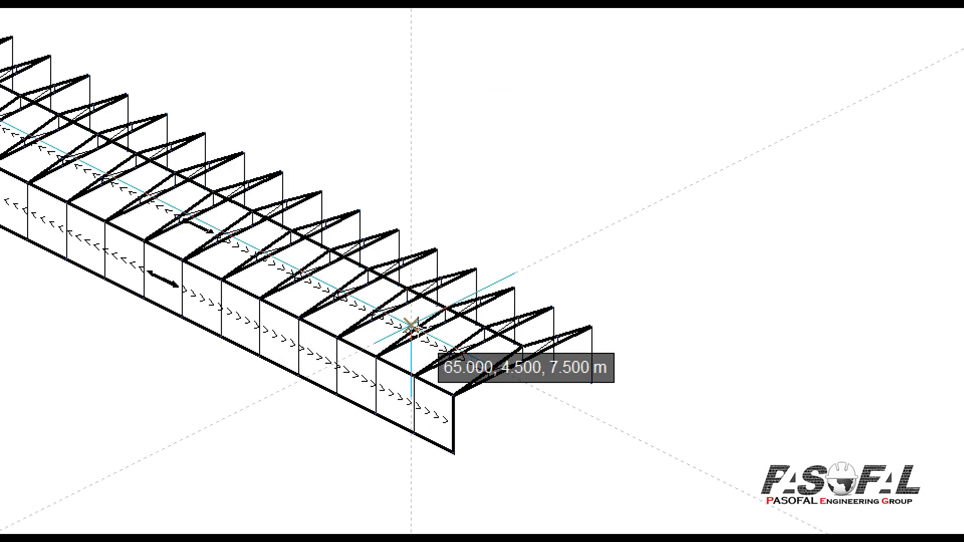
{"action": "scroll", "coordinate": [570, 423], "scroll_direction": "up", "scroll_amount": 1}
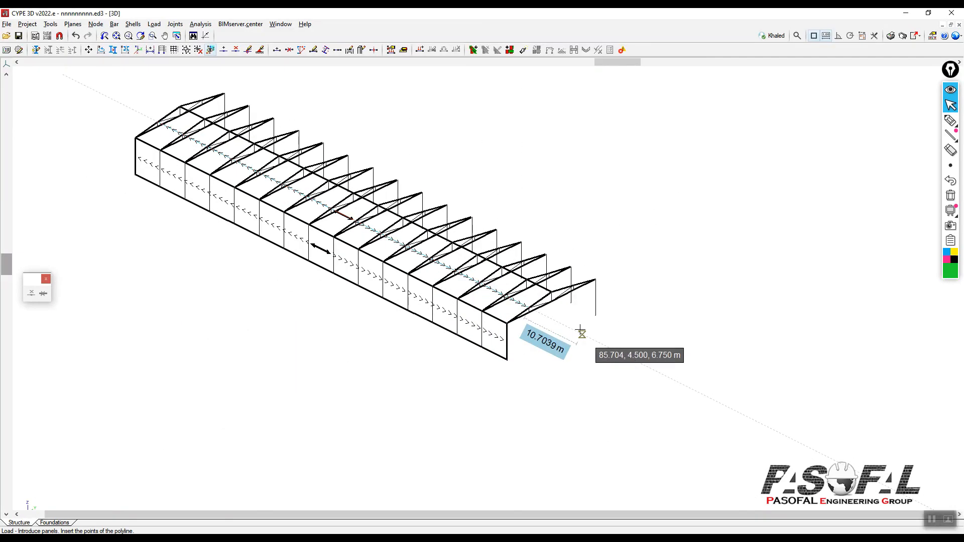
{"action": "scroll", "coordinate": [554, 324], "scroll_direction": "down", "scroll_amount": 1}
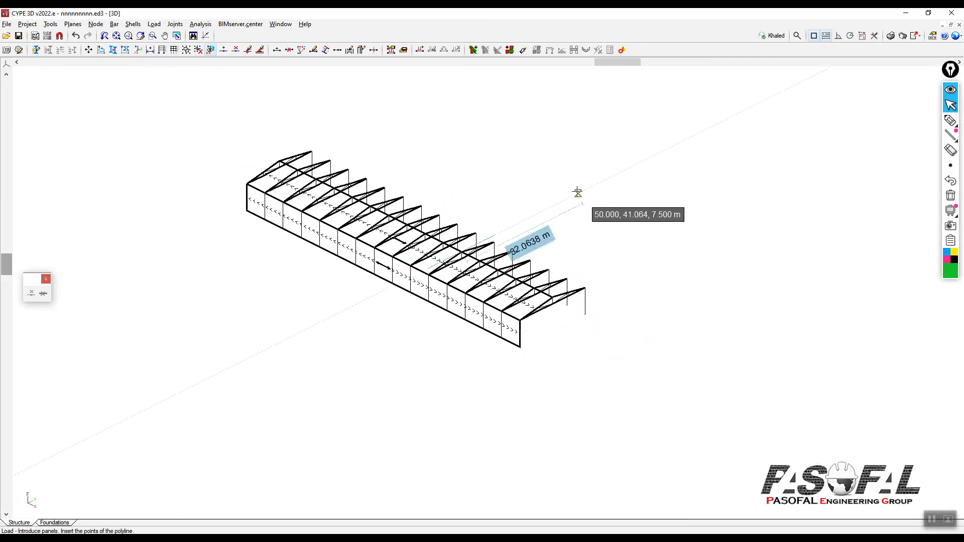
{"action": "scroll", "coordinate": [396, 281], "scroll_direction": "up", "scroll_amount": 3}
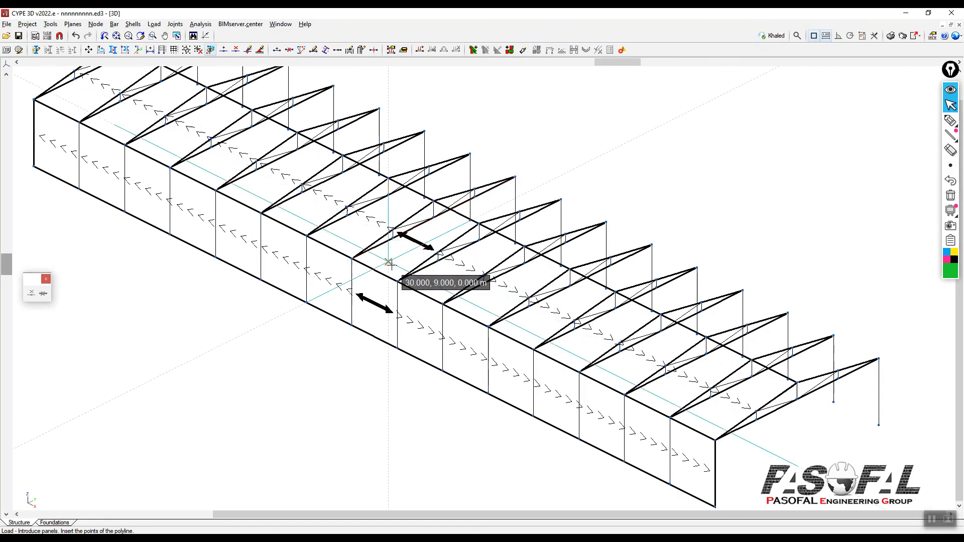
{"action": "scroll", "coordinate": [437, 286], "scroll_direction": "down", "scroll_amount": 3}
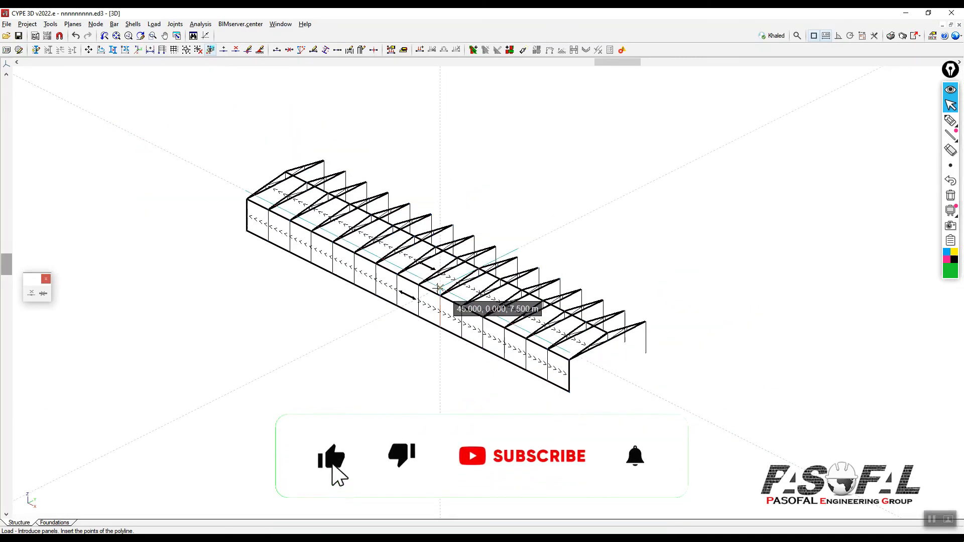
{"action": "scroll", "coordinate": [389, 279], "scroll_direction": "up", "scroll_amount": 2}
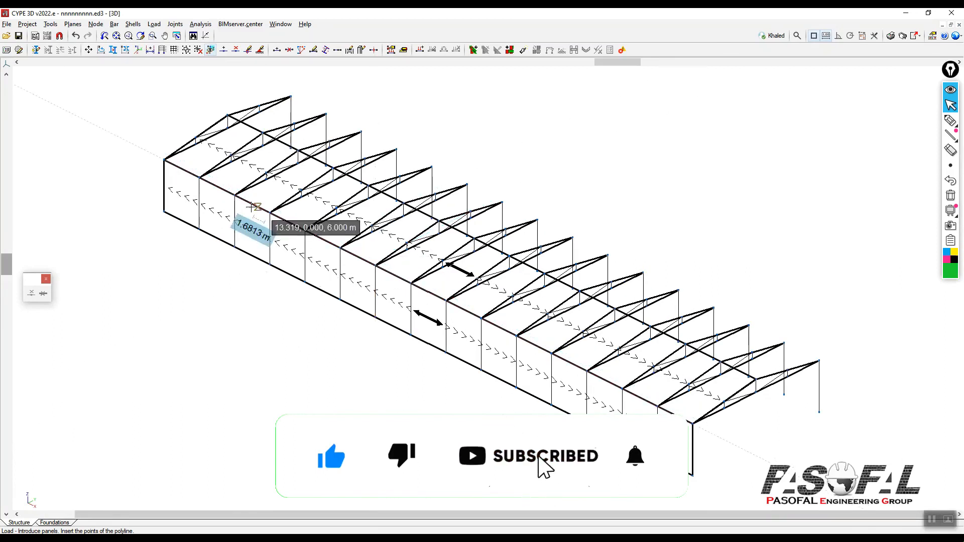
{"action": "scroll", "coordinate": [184, 136], "scroll_direction": "up", "scroll_amount": 2}
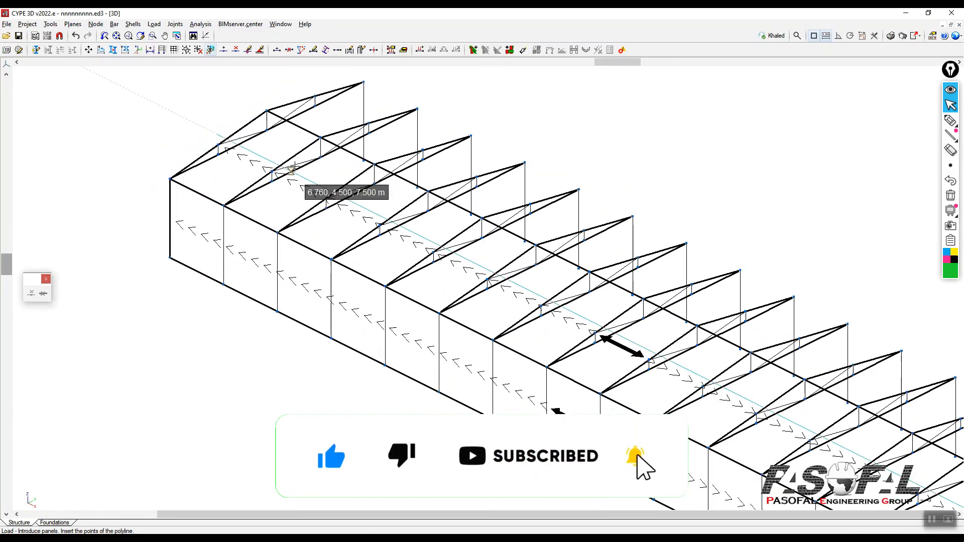
{"action": "scroll", "coordinate": [337, 193], "scroll_direction": "down", "scroll_amount": 1}
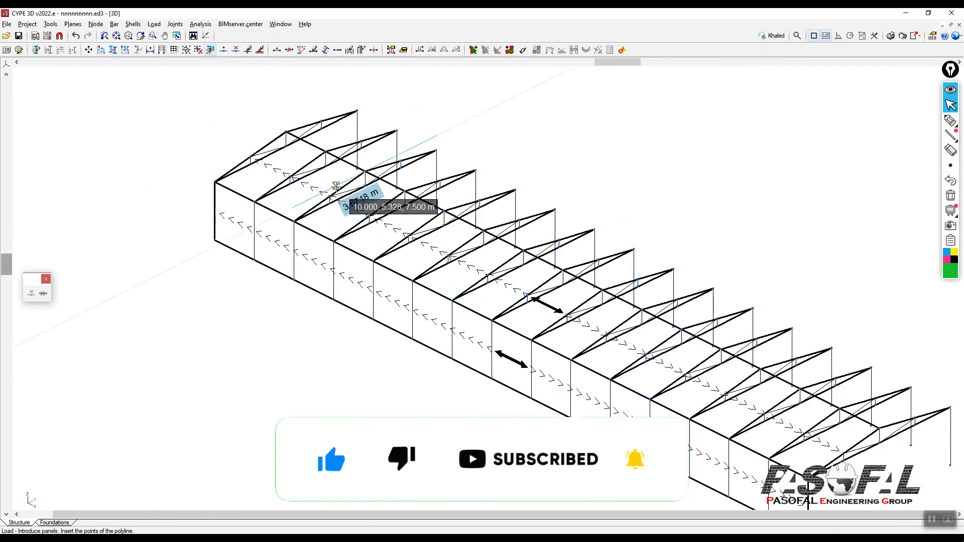
- Set the visible loadcase to Wind so that its loads are shown on the bars
{"action": "left_click", "coordinate": [155, 25]}
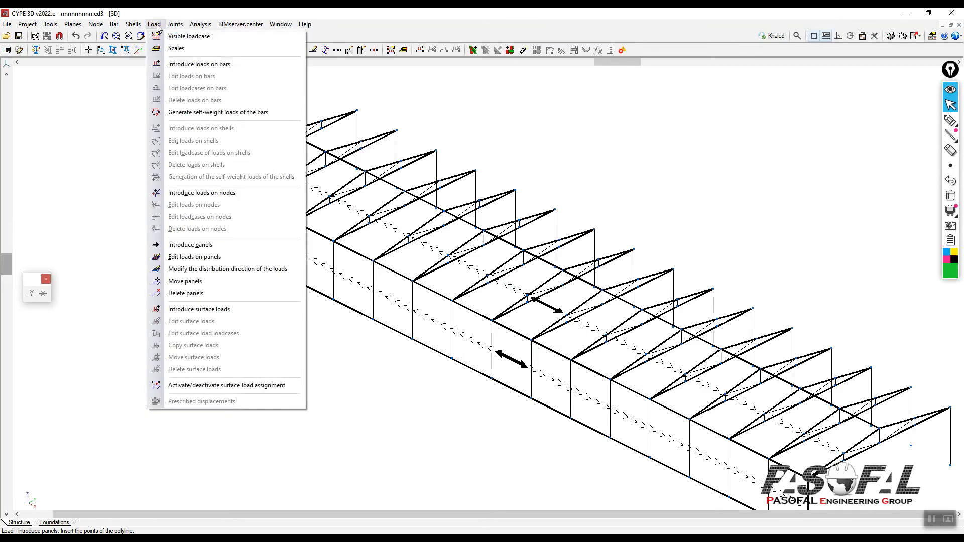
{"action": "left_click", "coordinate": [179, 37]}
{"action": "left_click_drag", "start_coordinate": [467, 248], "coordinate": [139, 134]}
{"action": "left_click", "coordinate": [166, 151]}
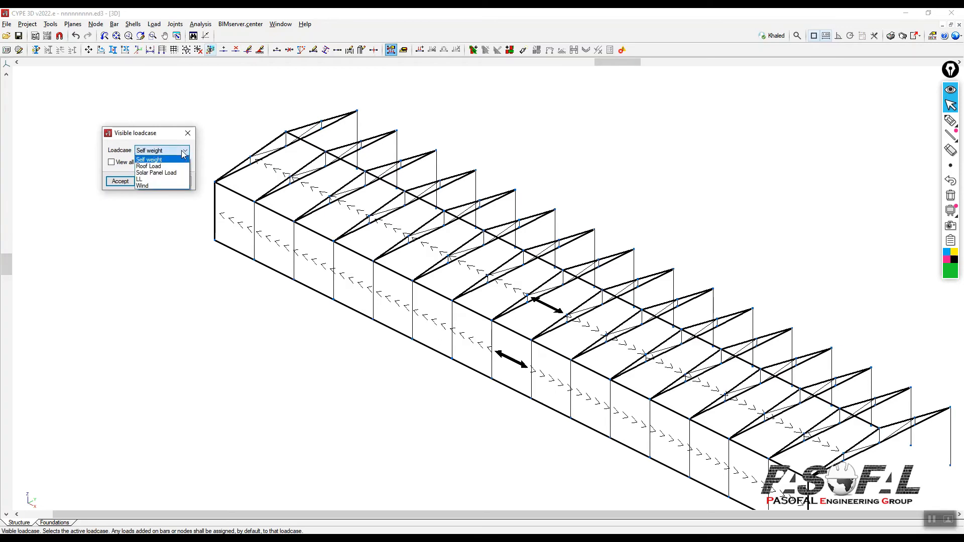
{"action": "left_click", "coordinate": [152, 184]}
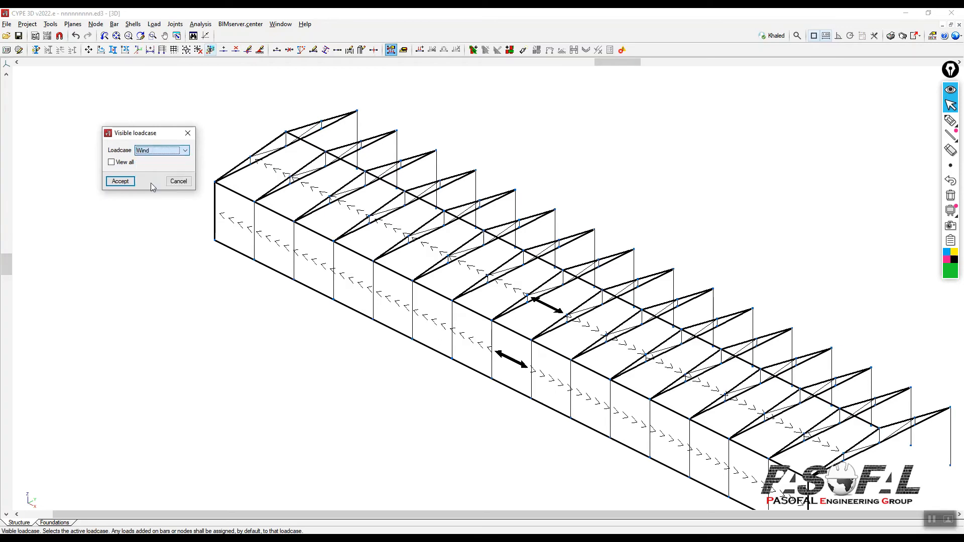
{"action": "left_click", "coordinate": [120, 181]}
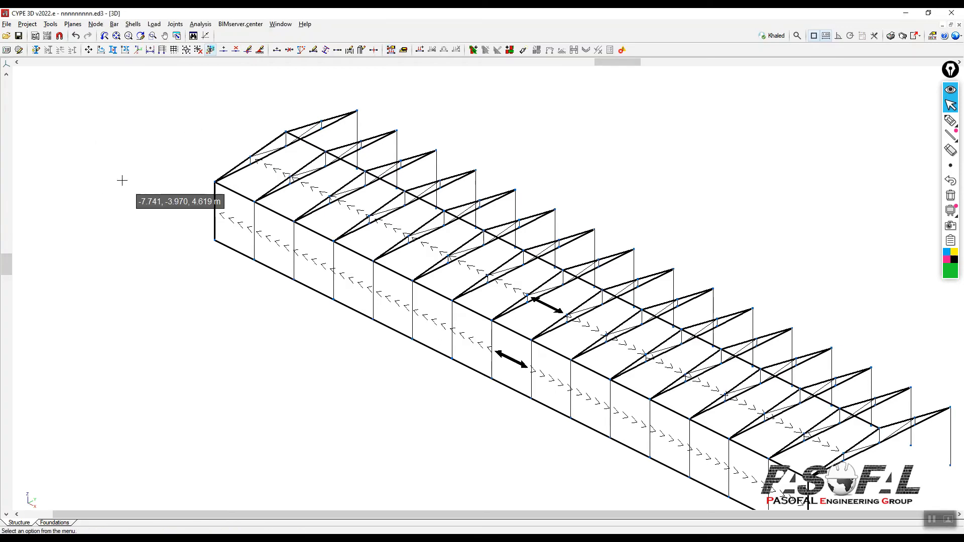
- Examine the direction and distribution of the Wind loads on the side columns and the roof truss top chords
{"action": "scroll", "coordinate": [275, 175], "scroll_direction": "up", "scroll_amount": 6}
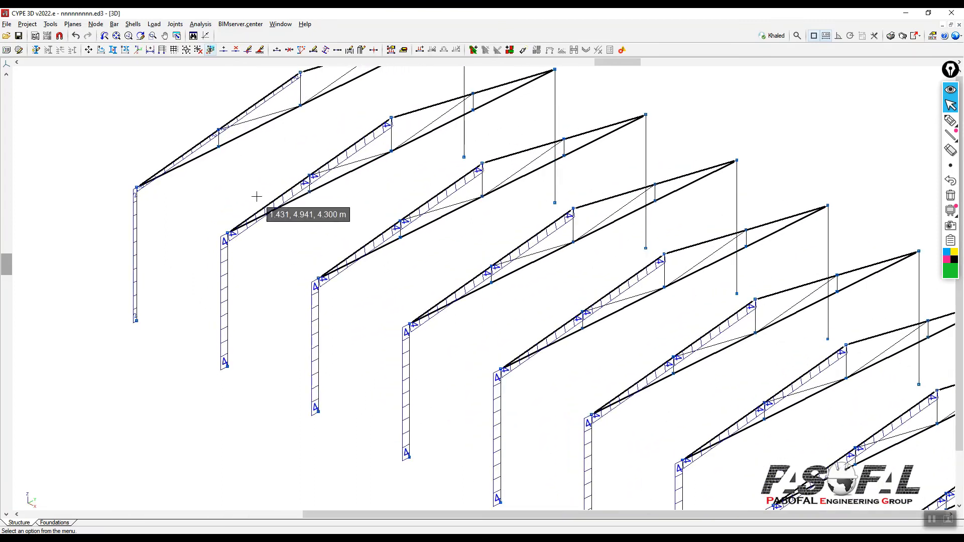
{"action": "scroll", "coordinate": [354, 192], "scroll_direction": "down", "scroll_amount": 2}
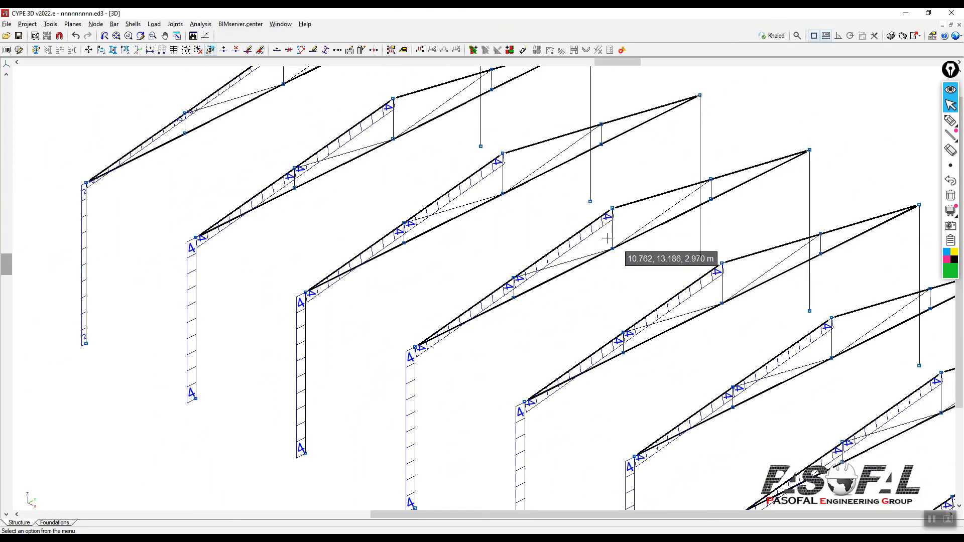
{"action": "scroll", "coordinate": [587, 240], "scroll_direction": "up", "scroll_amount": 2}
{"action": "scroll", "coordinate": [588, 240], "scroll_direction": "up", "scroll_amount": 4}
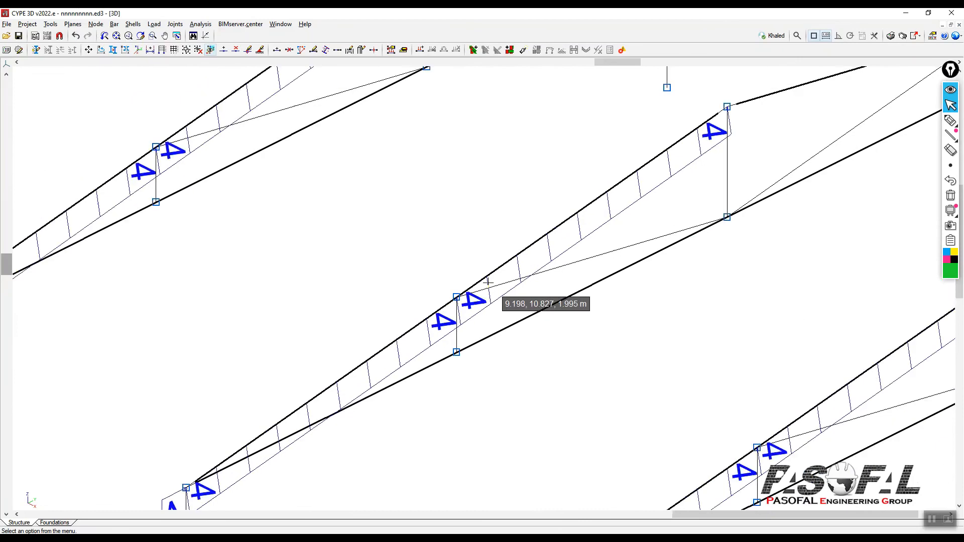
{"action": "scroll", "coordinate": [507, 233], "scroll_direction": "down", "scroll_amount": 5}
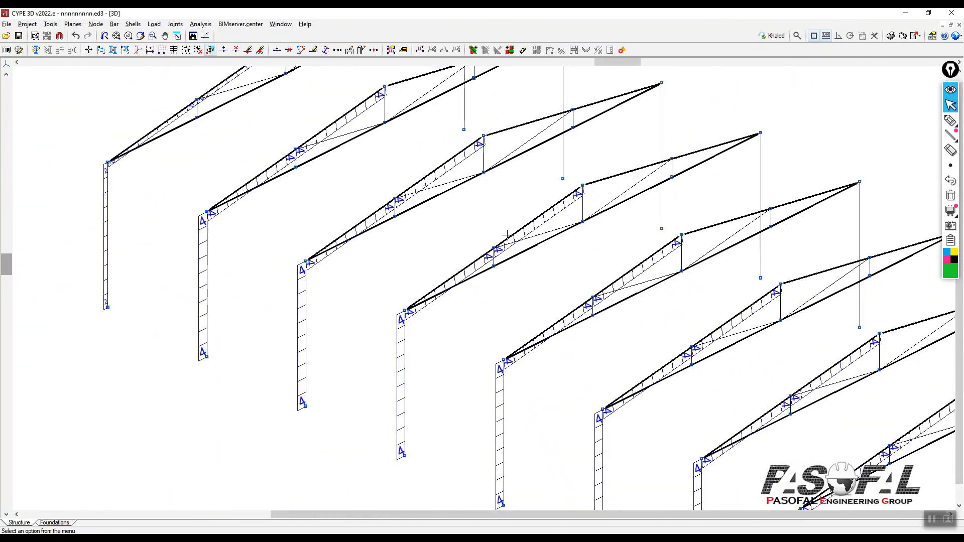
{"action": "scroll", "coordinate": [377, 246], "scroll_direction": "down", "scroll_amount": 3}
{"action": "scroll", "coordinate": [534, 277], "scroll_direction": "up", "scroll_amount": 3}
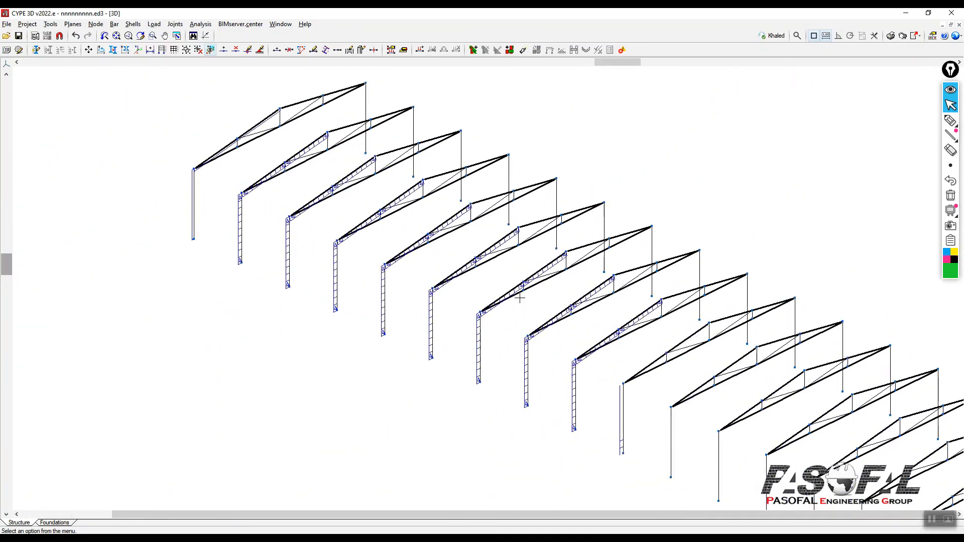
{"action": "scroll", "coordinate": [535, 278], "scroll_direction": "up", "scroll_amount": 5}
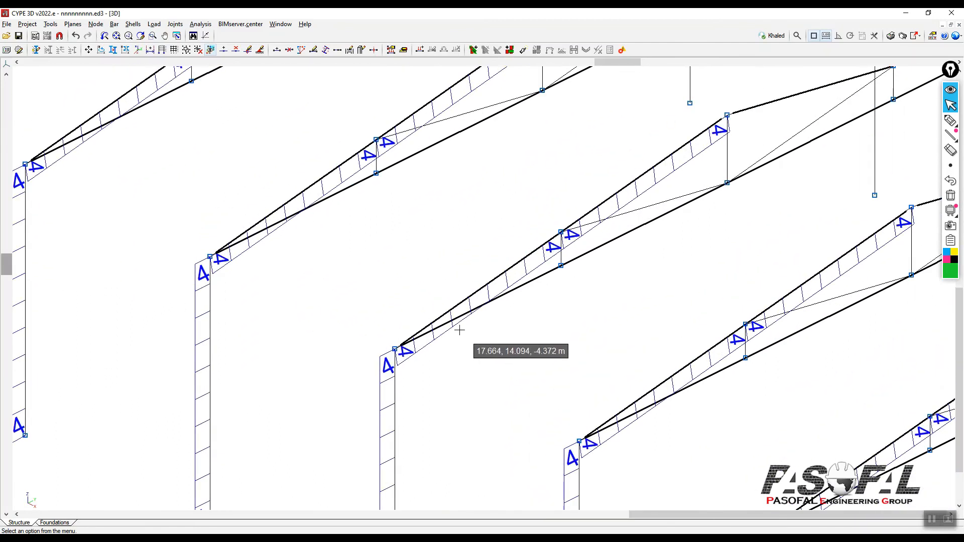
{"action": "scroll", "coordinate": [379, 375], "scroll_direction": "up", "scroll_amount": 8}
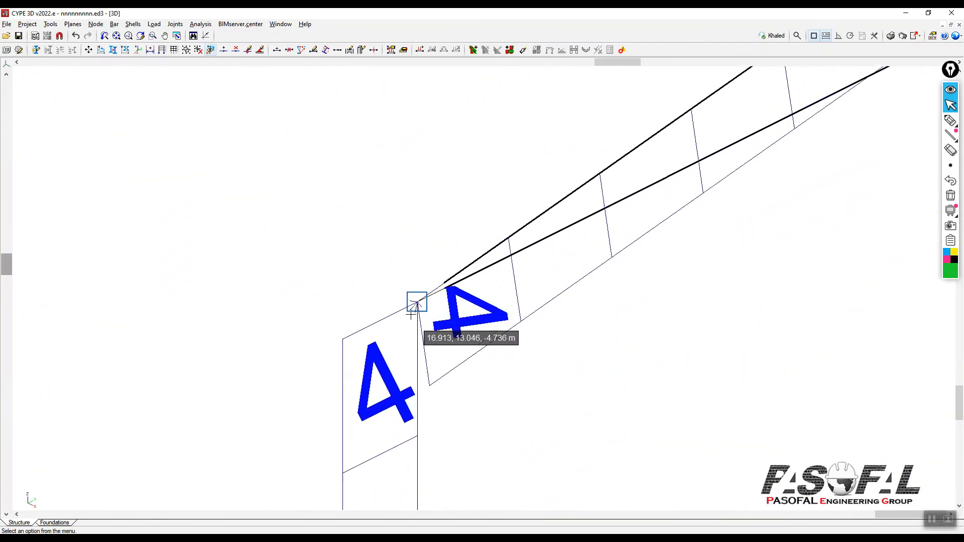
{"action": "scroll", "coordinate": [415, 307], "scroll_direction": "up", "scroll_amount": 1}
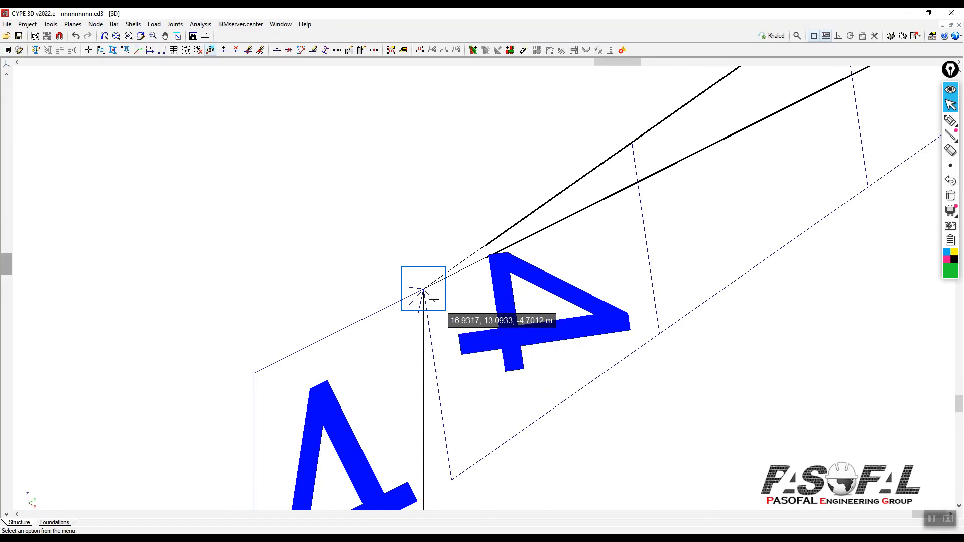
{"action": "scroll", "coordinate": [435, 300], "scroll_direction": "down", "scroll_amount": 8}
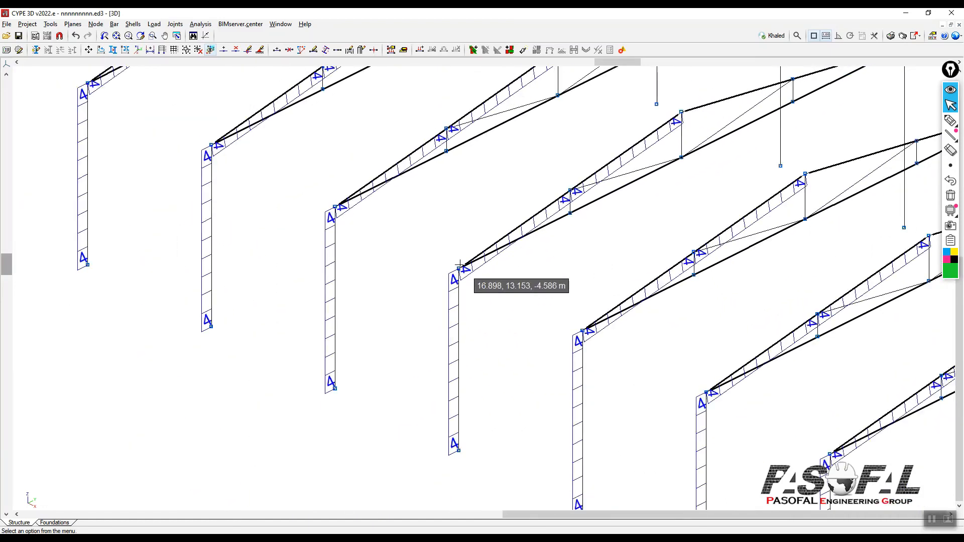
{"action": "scroll", "coordinate": [457, 264], "scroll_direction": "down", "scroll_amount": 6}
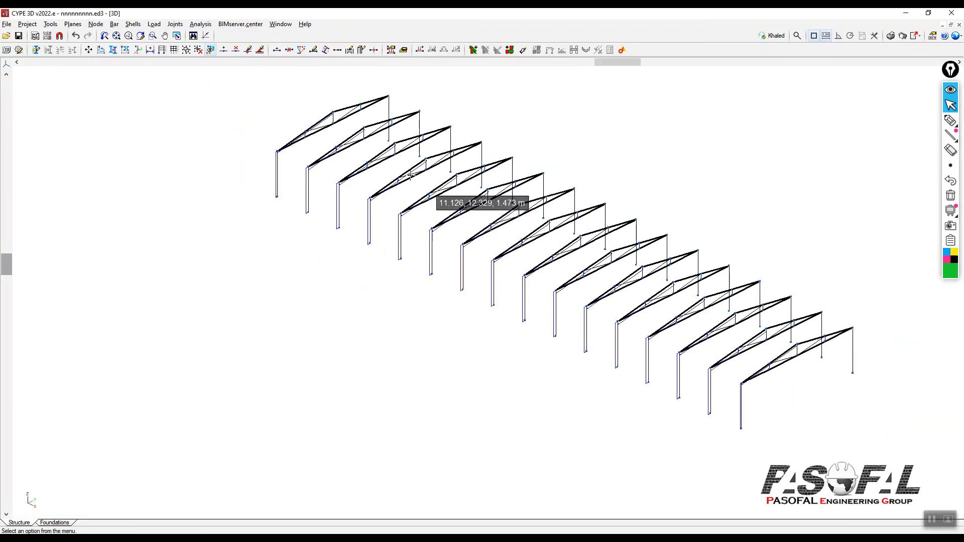
- Edit the roof slope panel's uniform Wind load, setting its value to -0.8, and accept it
{"action": "left_click", "coordinate": [155, 25]}
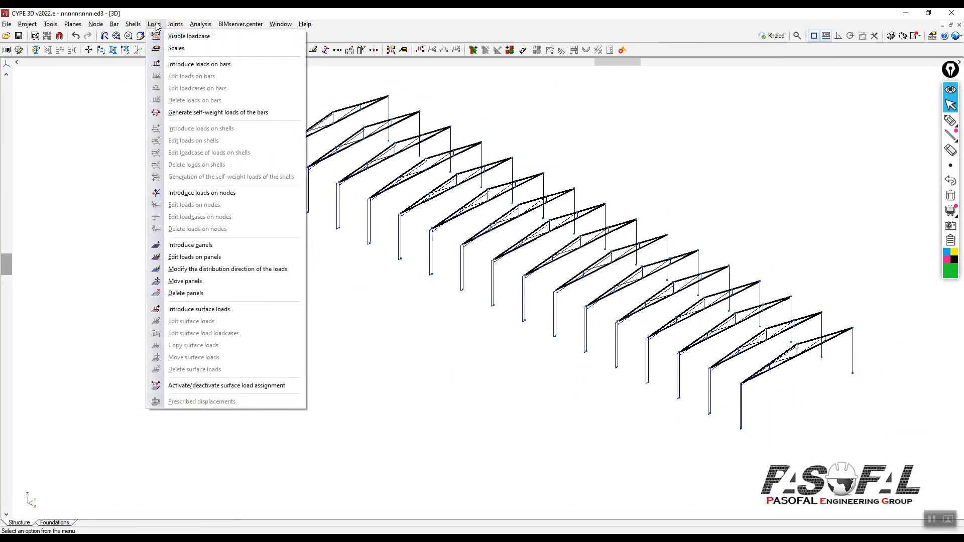
{"action": "left_click", "coordinate": [183, 258]}
{"action": "left_click", "coordinate": [425, 187]}
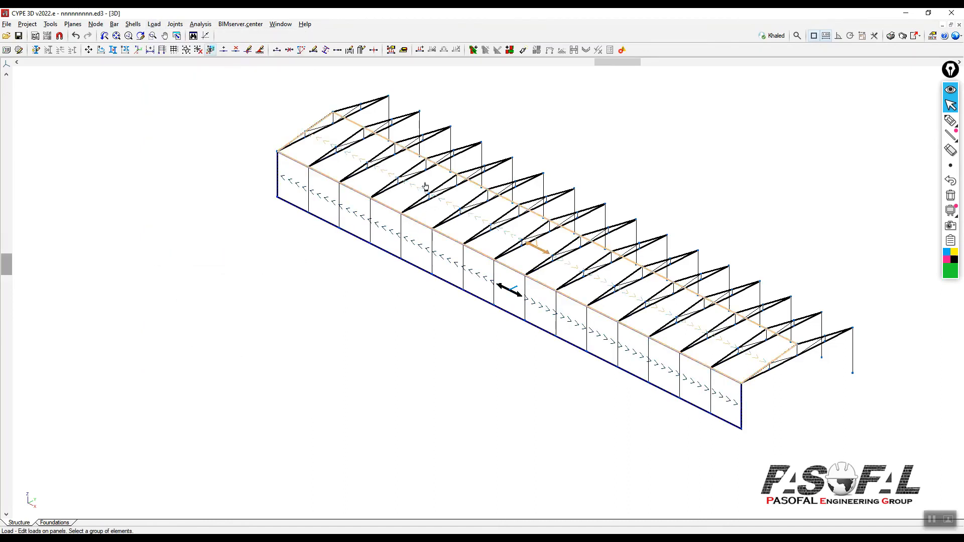
{"action": "right_click", "coordinate": [553, 125]}
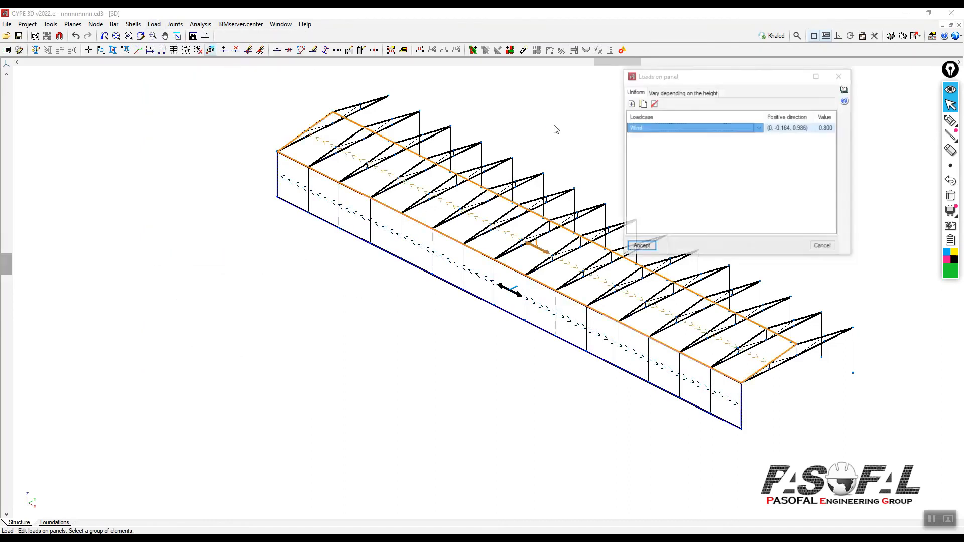
{"action": "left_click", "coordinate": [823, 128]}
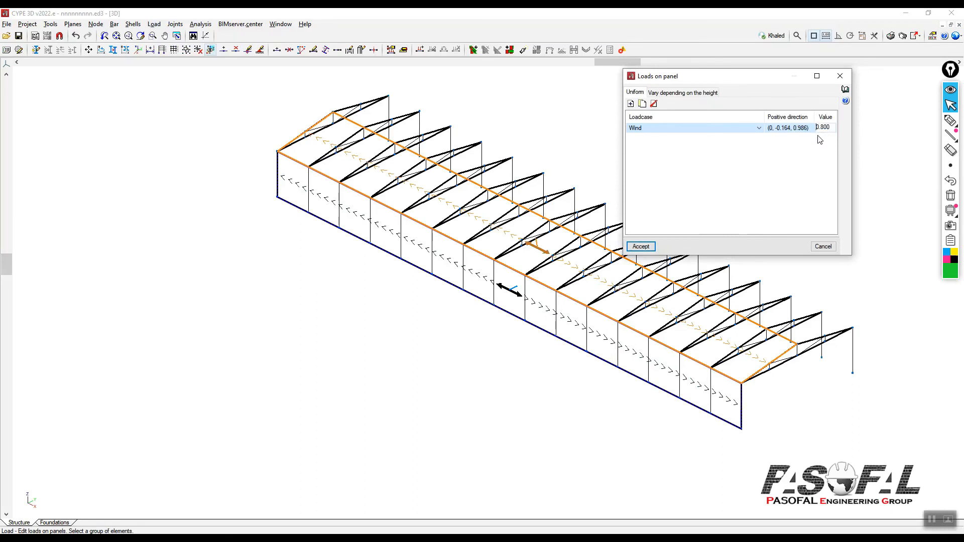
{"action": "left_click", "coordinate": [653, 247]}
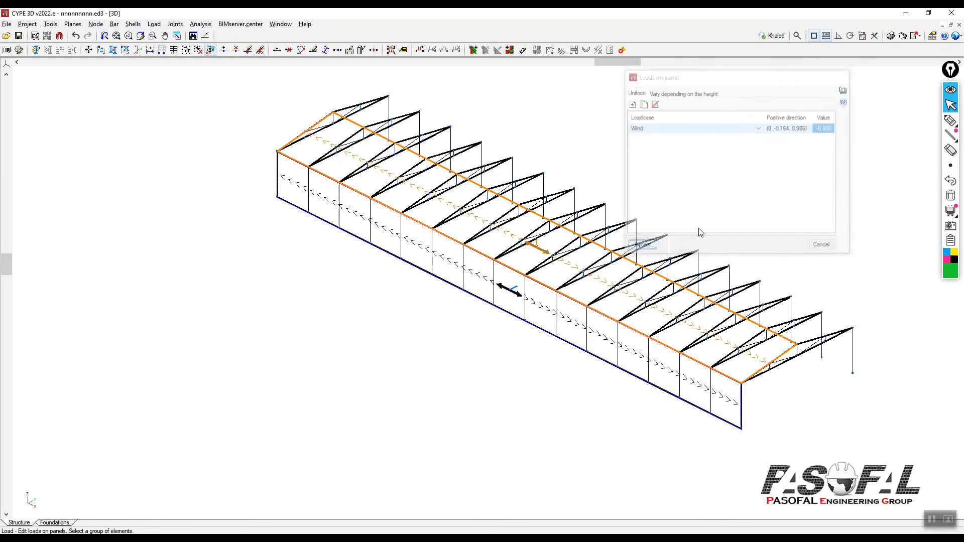
- Display the loads of the Wind loadcase on the frames again
{"action": "left_click", "coordinate": [154, 24]}
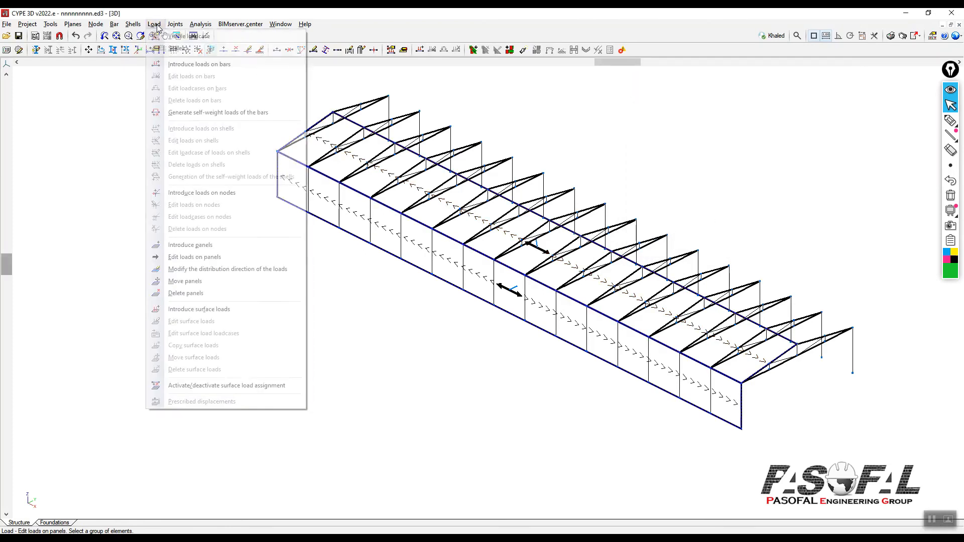
{"action": "left_click", "coordinate": [189, 36]}
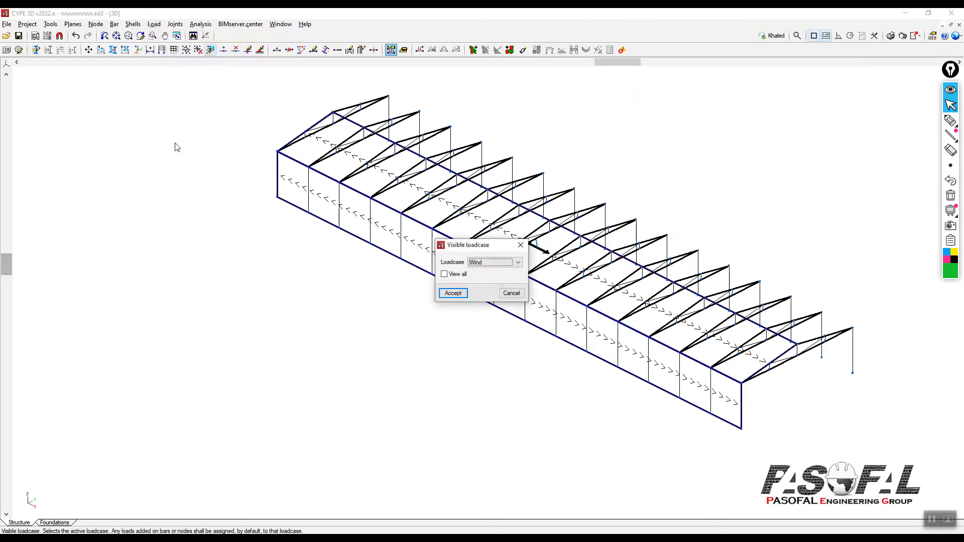
{"action": "left_click", "coordinate": [451, 294]}
- Check the direction of the edited Wind loads on the roof slope against those on the side columns along the frames
{"action": "scroll", "coordinate": [387, 295], "scroll_direction": "up", "scroll_amount": 5}
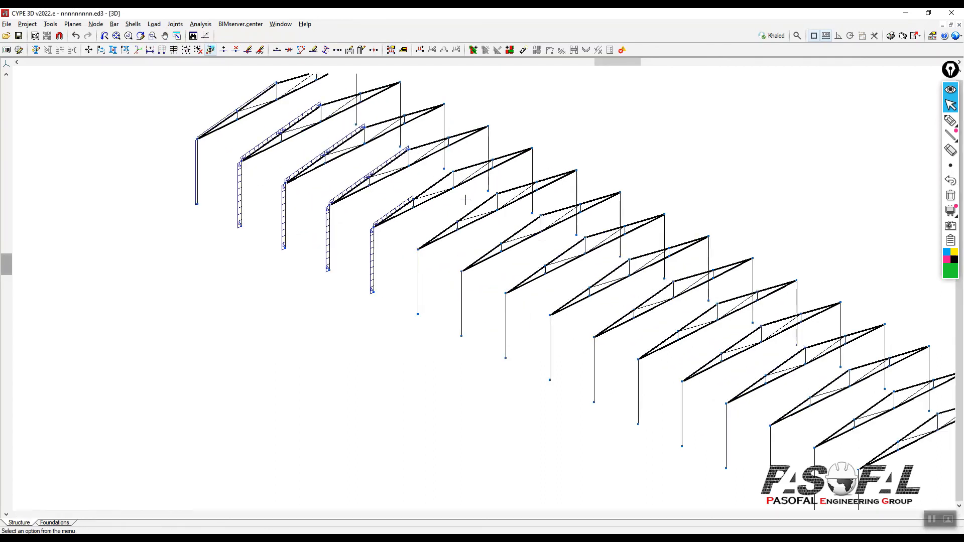
{"action": "scroll", "coordinate": [438, 229], "scroll_direction": "up", "scroll_amount": 6}
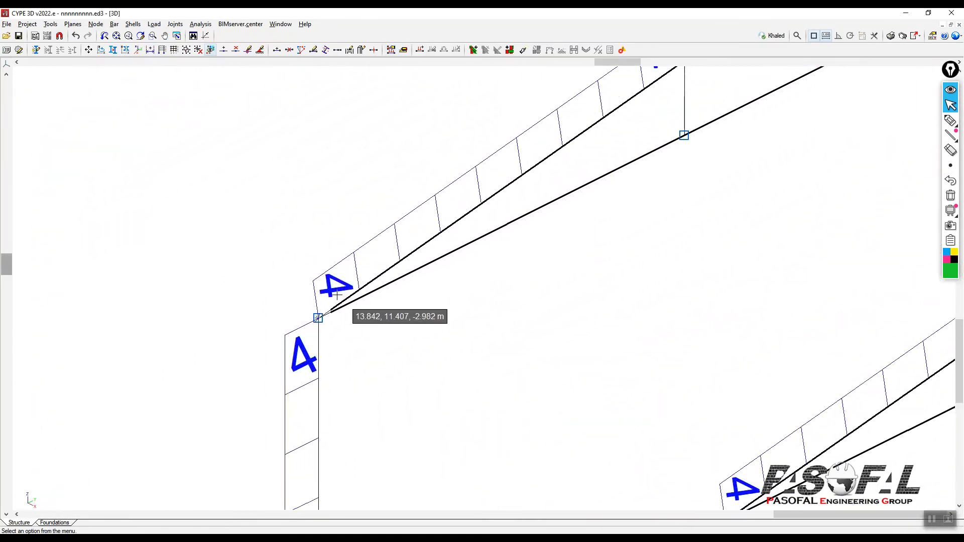
{"action": "scroll", "coordinate": [311, 319], "scroll_direction": "up", "scroll_amount": 6}
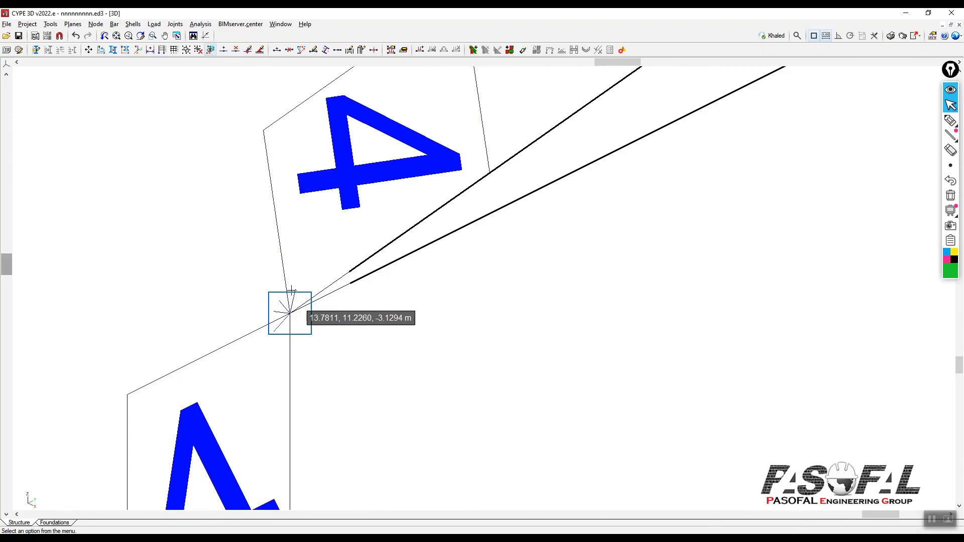
{"action": "scroll", "coordinate": [290, 316], "scroll_direction": "down", "scroll_amount": 8}
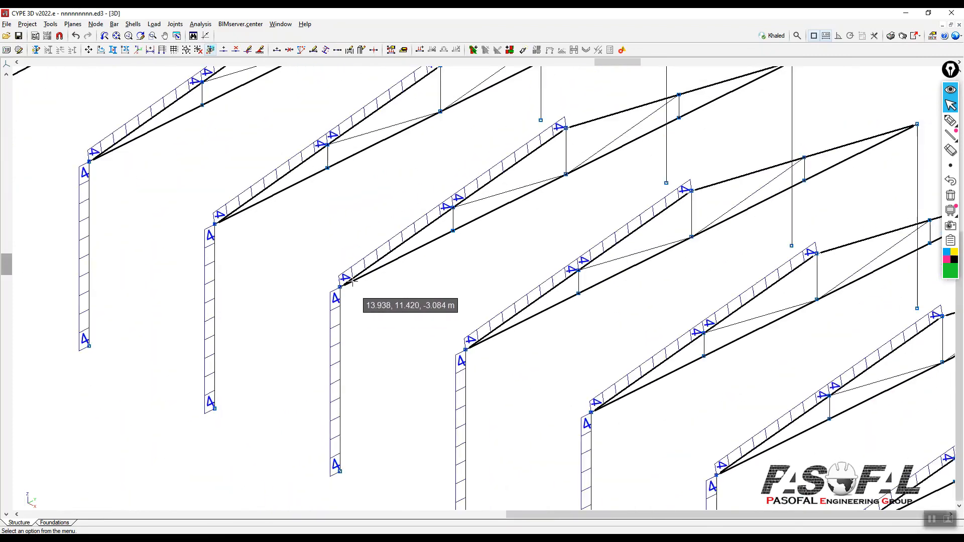
{"action": "scroll", "coordinate": [409, 273], "scroll_direction": "down", "scroll_amount": 4}
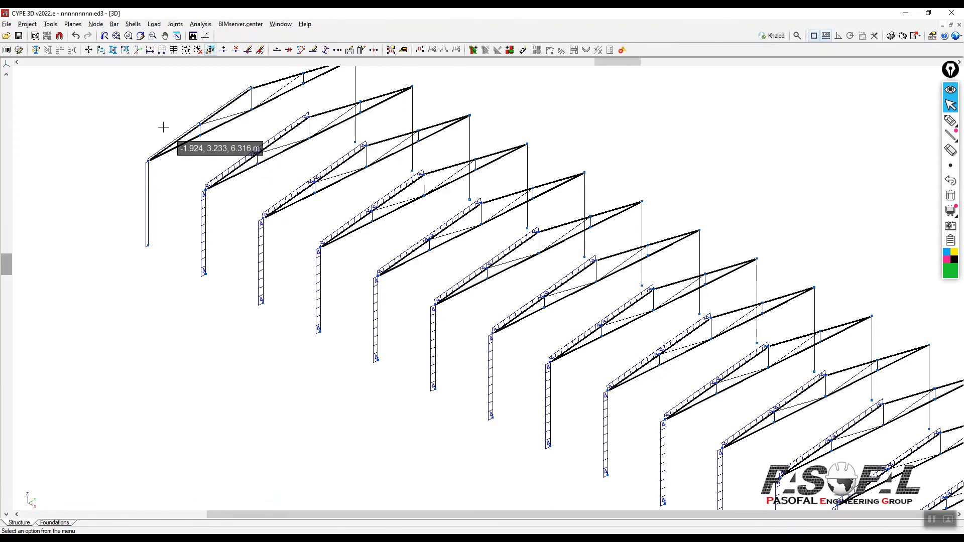
{"action": "scroll", "coordinate": [163, 126], "scroll_direction": "up", "scroll_amount": 3}
{"action": "scroll", "coordinate": [200, 164], "scroll_direction": "up", "scroll_amount": 2}
{"action": "scroll", "coordinate": [297, 221], "scroll_direction": "down", "scroll_amount": 5}
{"action": "scroll", "coordinate": [298, 174], "scroll_direction": "up", "scroll_amount": 4}
{"action": "scroll", "coordinate": [321, 181], "scroll_direction": "down", "scroll_amount": 4}
{"action": "scroll", "coordinate": [365, 184], "scroll_direction": "up", "scroll_amount": 3}
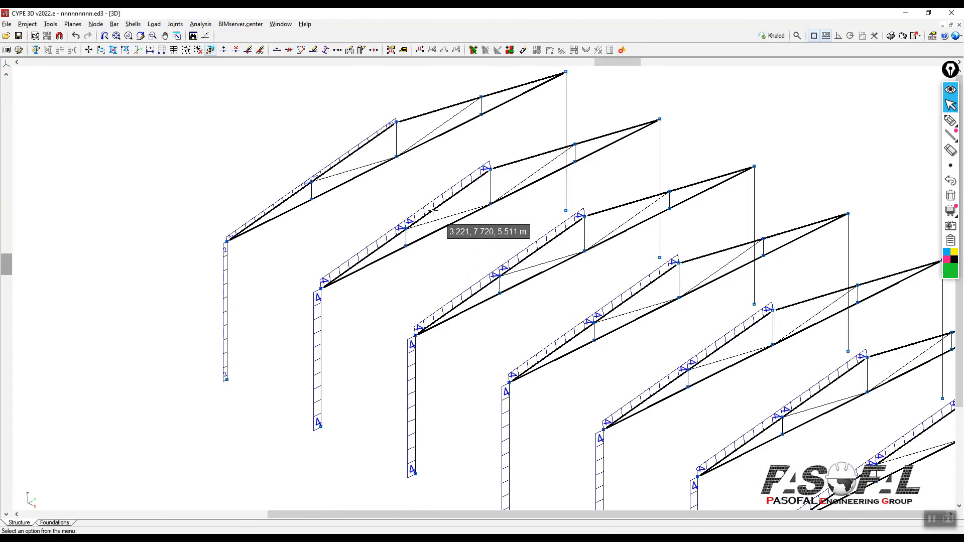
{"action": "scroll", "coordinate": [360, 204], "scroll_direction": "down", "scroll_amount": 5}
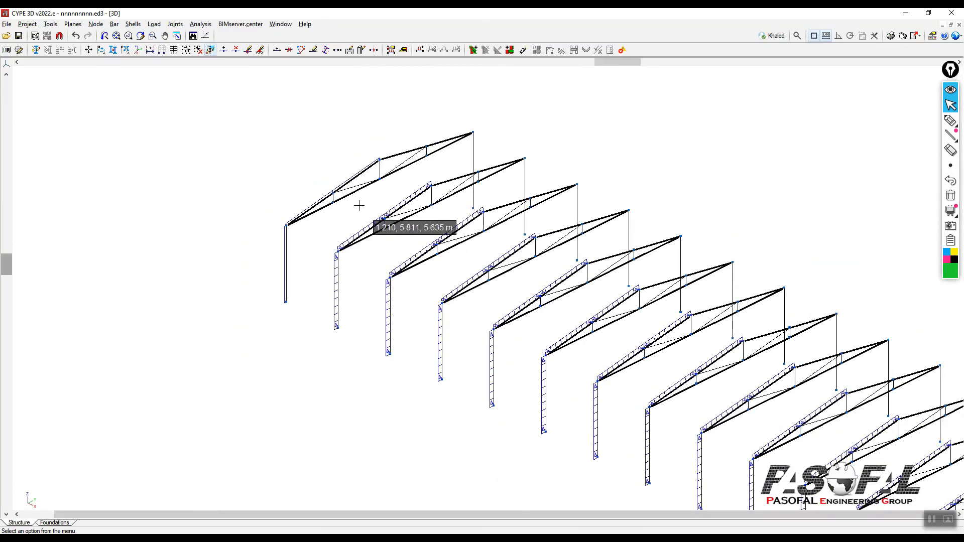
- Review the Wind loads on the side columns and truss top chords from the first frame to the last
{"action": "scroll", "coordinate": [287, 183], "scroll_direction": "down", "scroll_amount": 2}
{"action": "scroll", "coordinate": [467, 284], "scroll_direction": "up", "scroll_amount": 6}
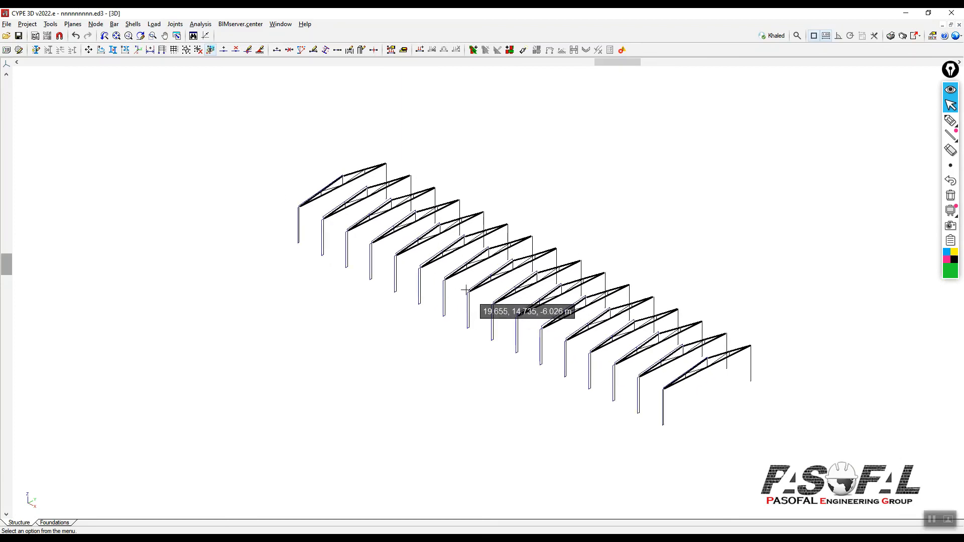
{"action": "scroll", "coordinate": [467, 285], "scroll_direction": "up", "scroll_amount": 1}
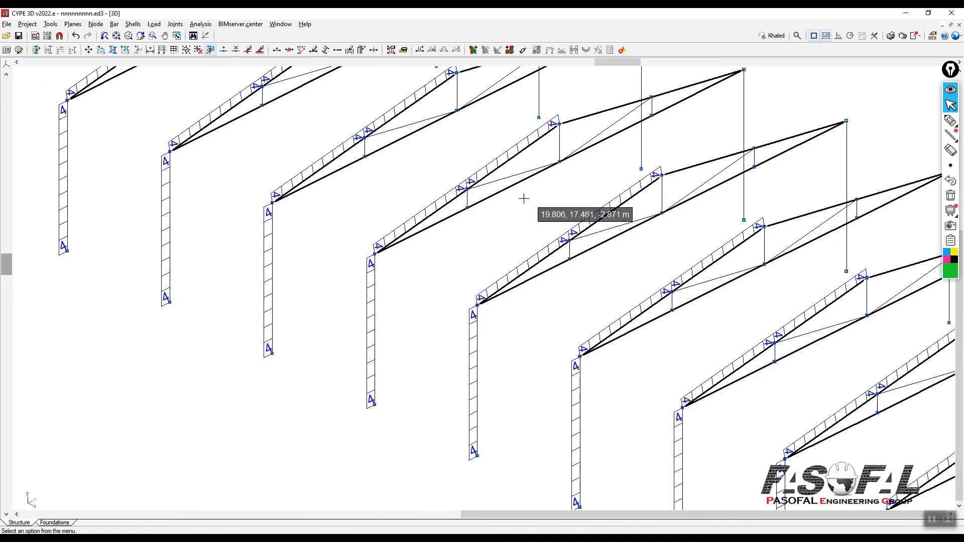
{"action": "scroll", "coordinate": [476, 219], "scroll_direction": "down", "scroll_amount": 6}
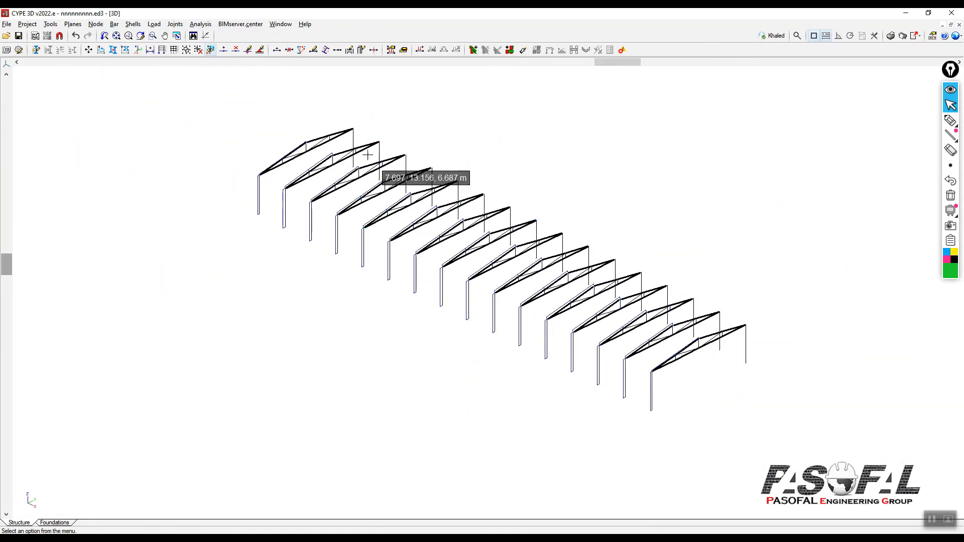
{"action": "scroll", "coordinate": [351, 126], "scroll_direction": "up", "scroll_amount": 4}
{"action": "scroll", "coordinate": [356, 124], "scroll_direction": "down", "scroll_amount": 2}
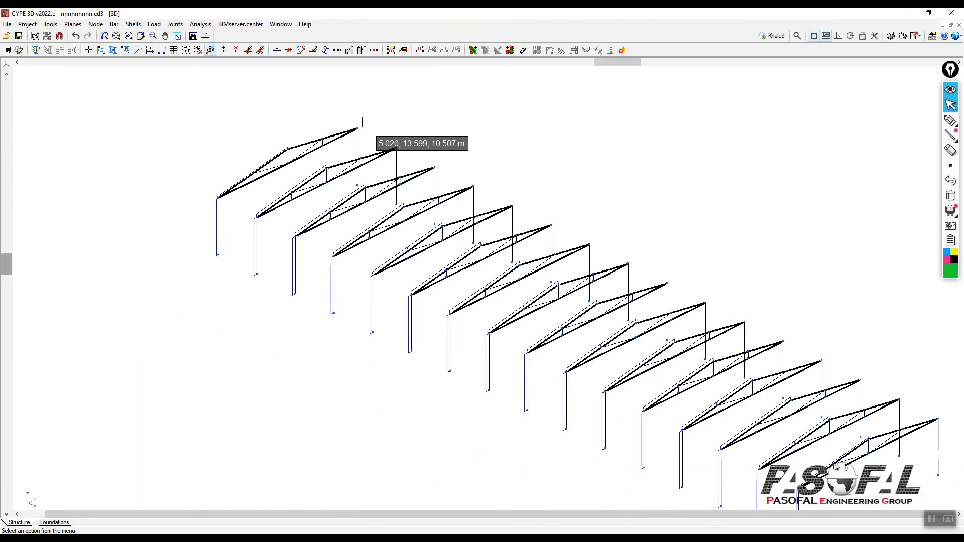
{"action": "scroll", "coordinate": [362, 122], "scroll_direction": "down", "scroll_amount": 3}
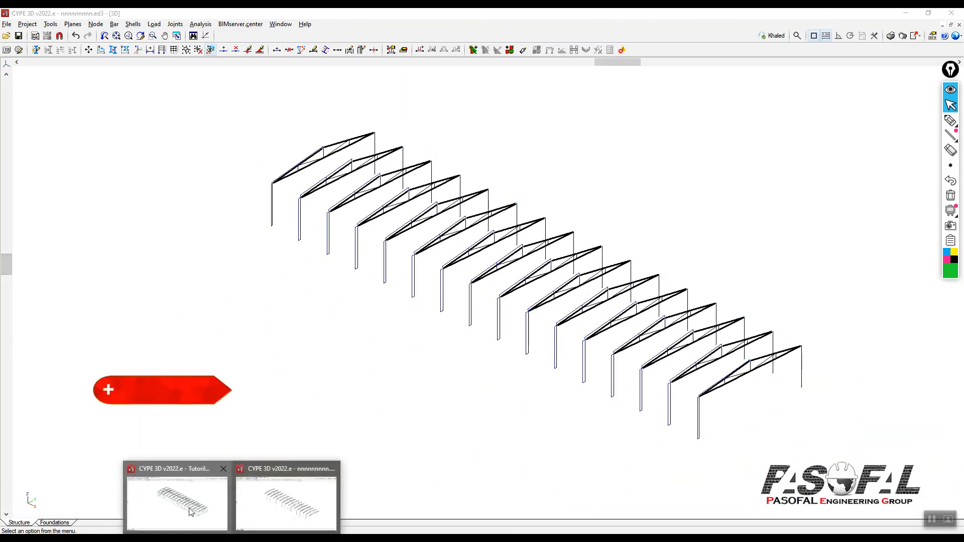
- Switch to the other CYPE 3D window with the Tutorilal 1 warehouse model
{"action": "left_click", "coordinate": [193, 512]}
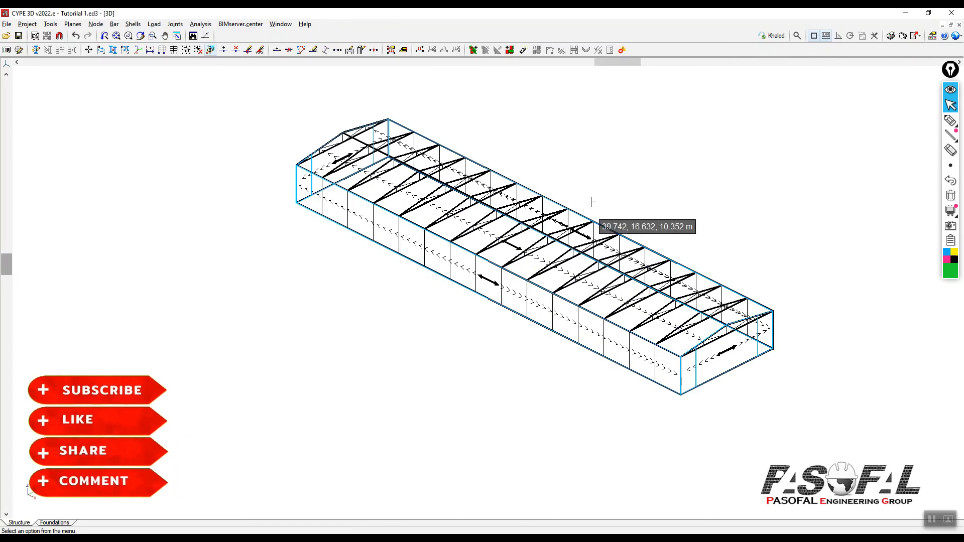
{"action": "scroll", "coordinate": [590, 201], "scroll_direction": "up", "scroll_amount": 2}
{"action": "scroll", "coordinate": [590, 201], "scroll_direction": "down", "scroll_amount": 1}
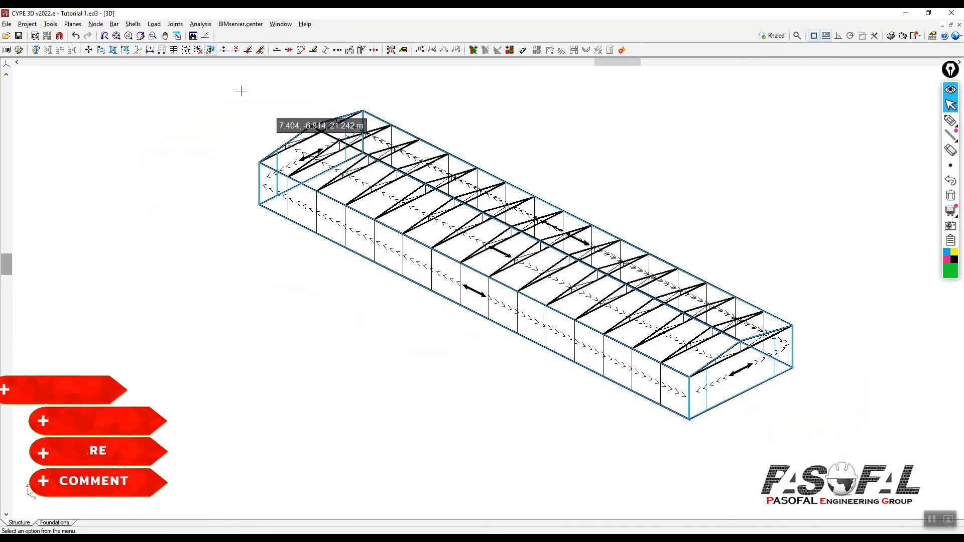
- Start editing surface loads with W(0°) H1 as the visible loadcase, keeping the loadcase window clear of the model
{"action": "left_click", "coordinate": [154, 23]}
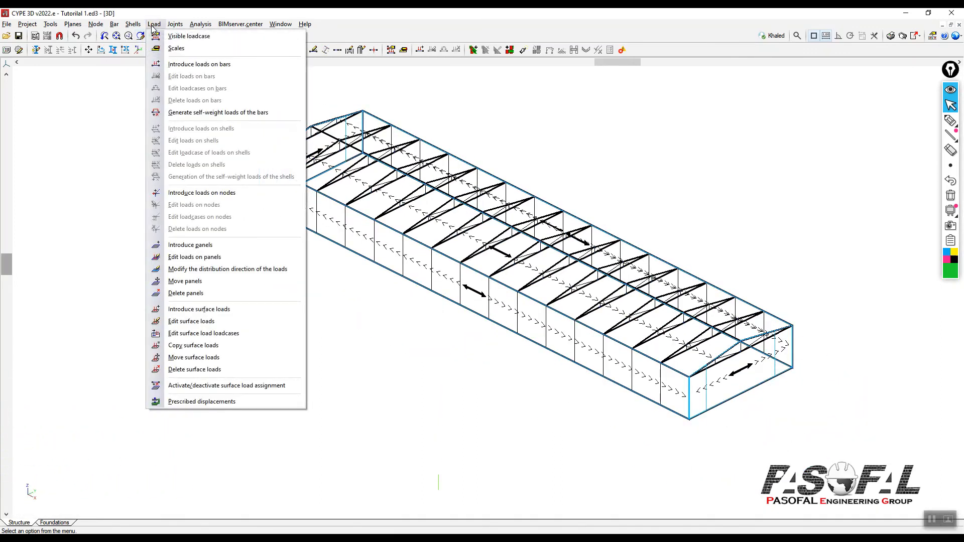
{"action": "left_click", "coordinate": [185, 322]}
{"action": "left_click", "coordinate": [229, 255]}
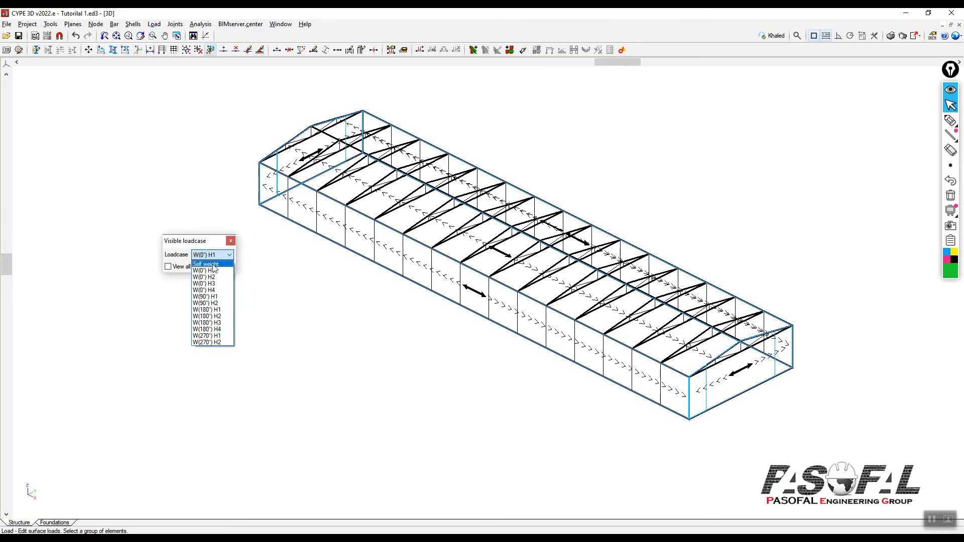
{"action": "left_click", "coordinate": [213, 271]}
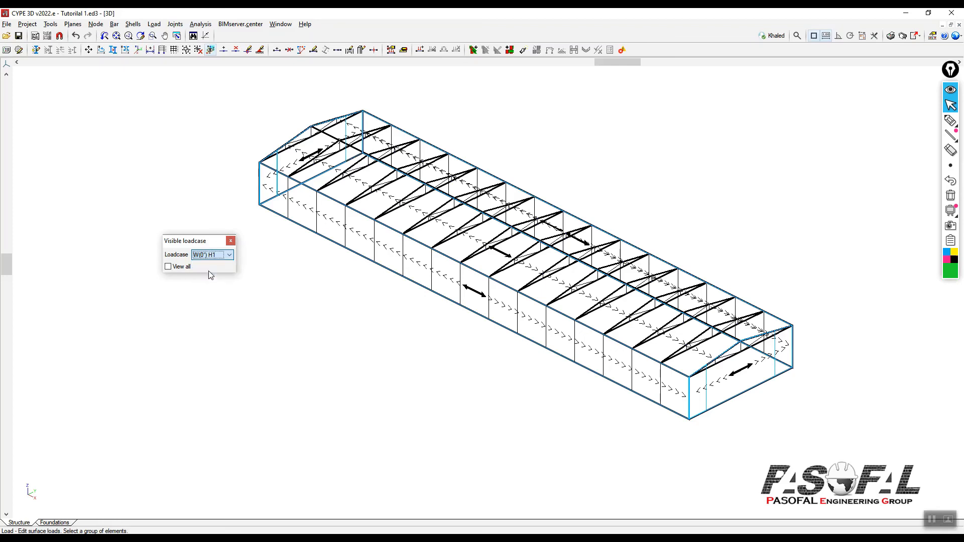
{"action": "scroll", "coordinate": [330, 197], "scroll_direction": "up", "scroll_amount": 1}
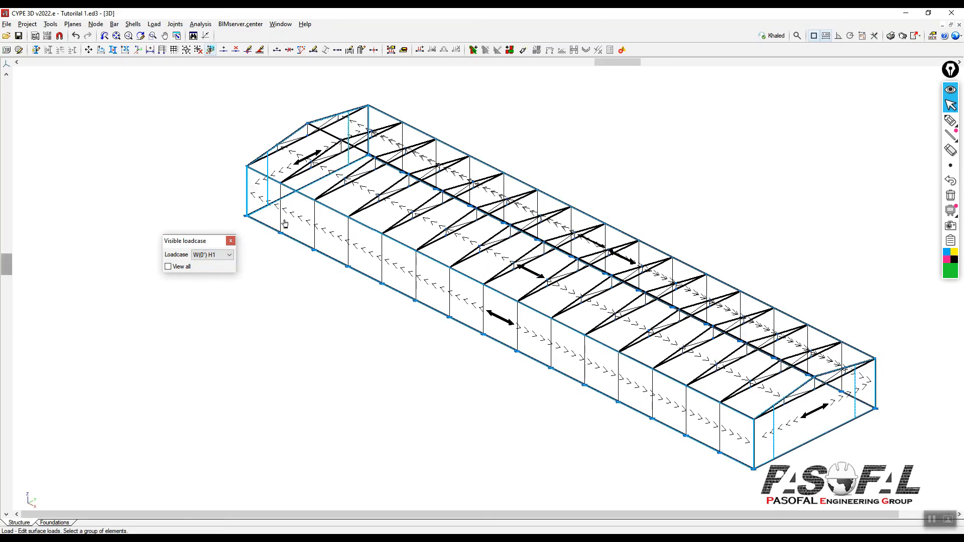
{"action": "left_click_drag", "start_coordinate": [201, 240], "coordinate": [142, 228]}
{"action": "scroll", "coordinate": [256, 193], "scroll_direction": "up", "scroll_amount": 1}
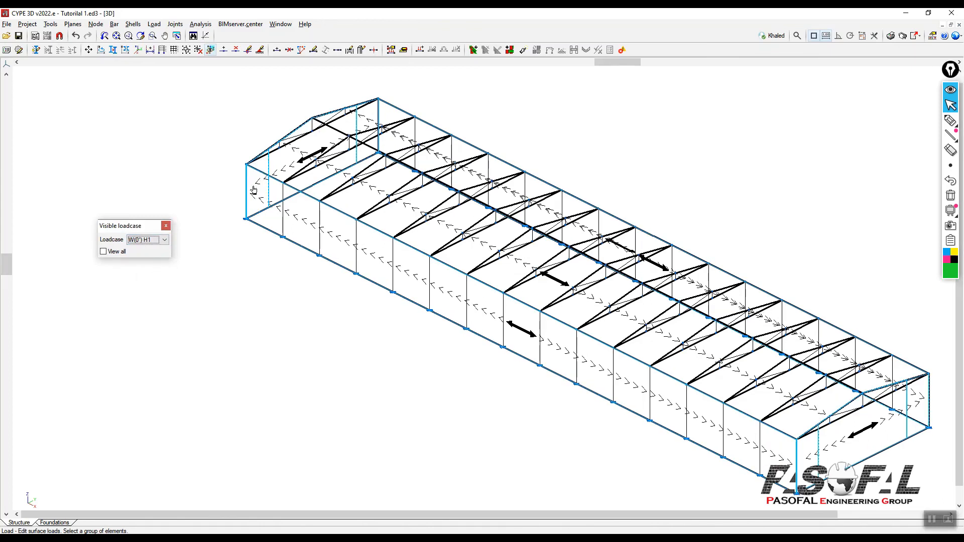
- Open the load drawing scales and set the scale of loadcases W(0°) H1 and W(0°) H2 to 7
{"action": "left_click", "coordinate": [155, 24]}
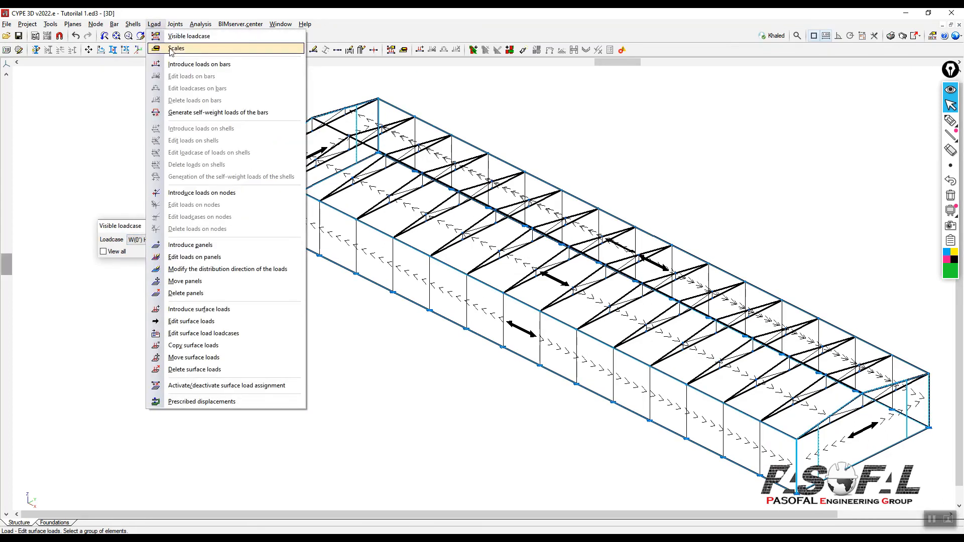
{"action": "left_click", "coordinate": [184, 50]}
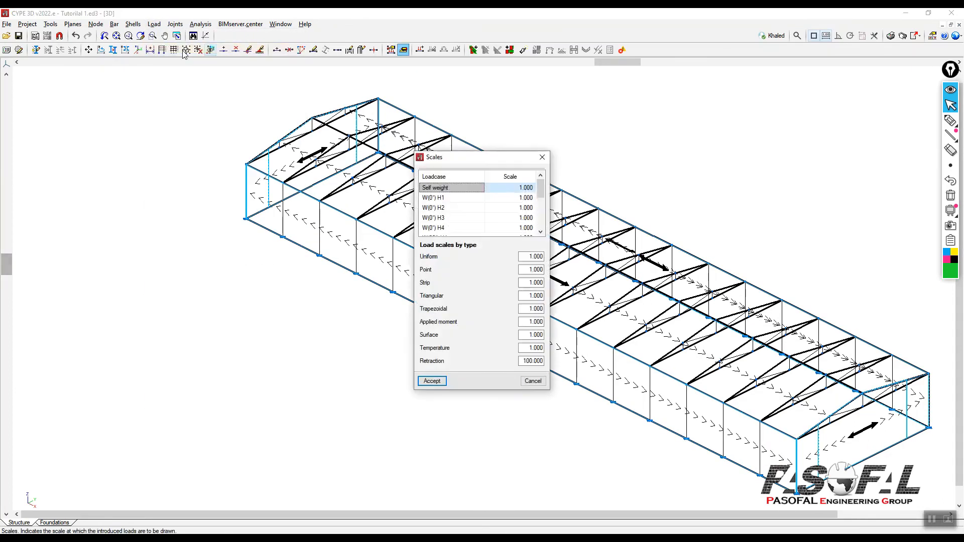
{"action": "left_click_drag", "start_coordinate": [488, 160], "coordinate": [608, 128]}
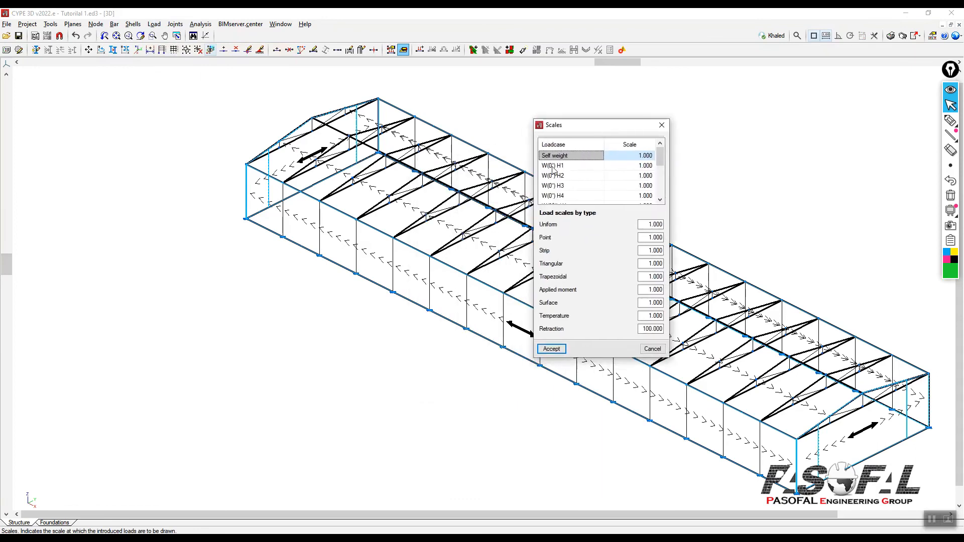
{"action": "left_click", "coordinate": [552, 167]}
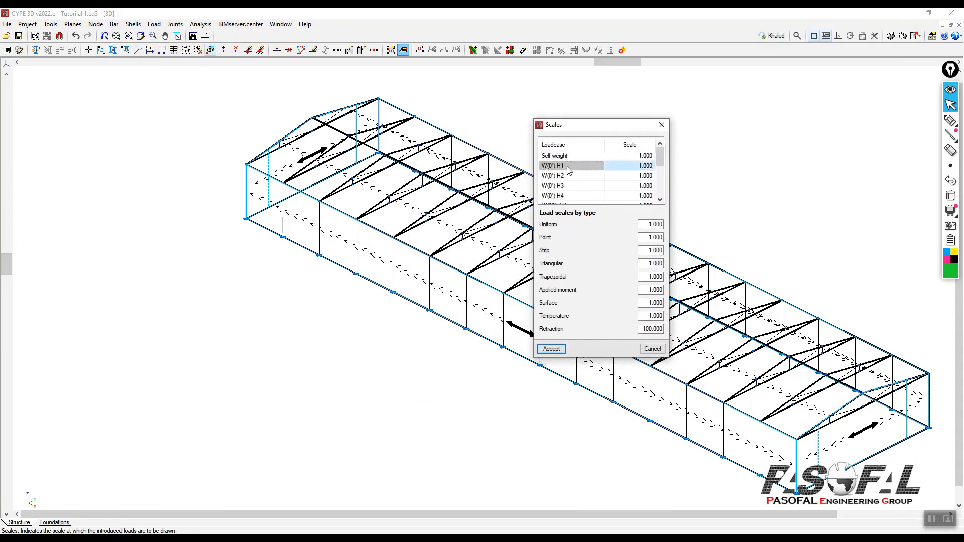
{"action": "left_click", "coordinate": [642, 169]}
{"action": "type", "text": "7"}
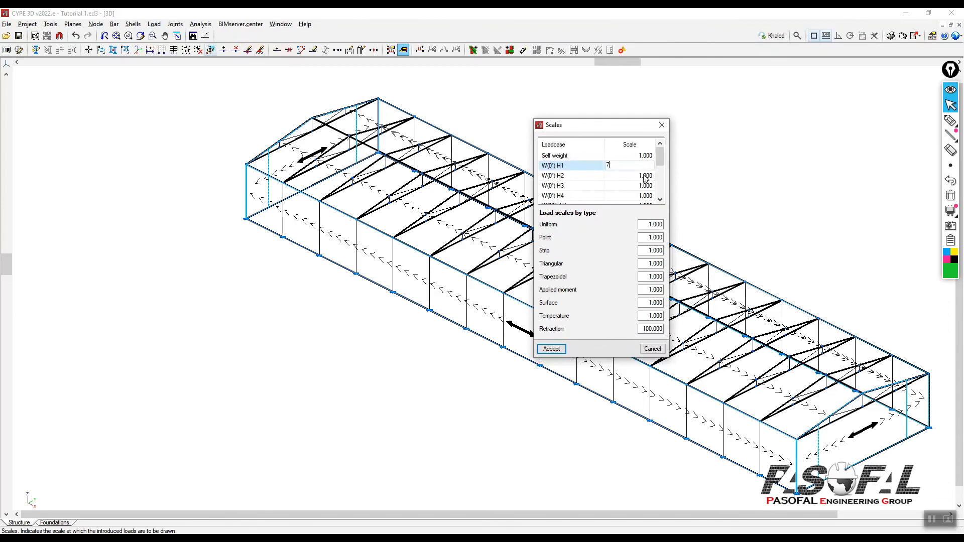
{"action": "left_click", "coordinate": [645, 177]}
{"action": "type", "text": "7"}
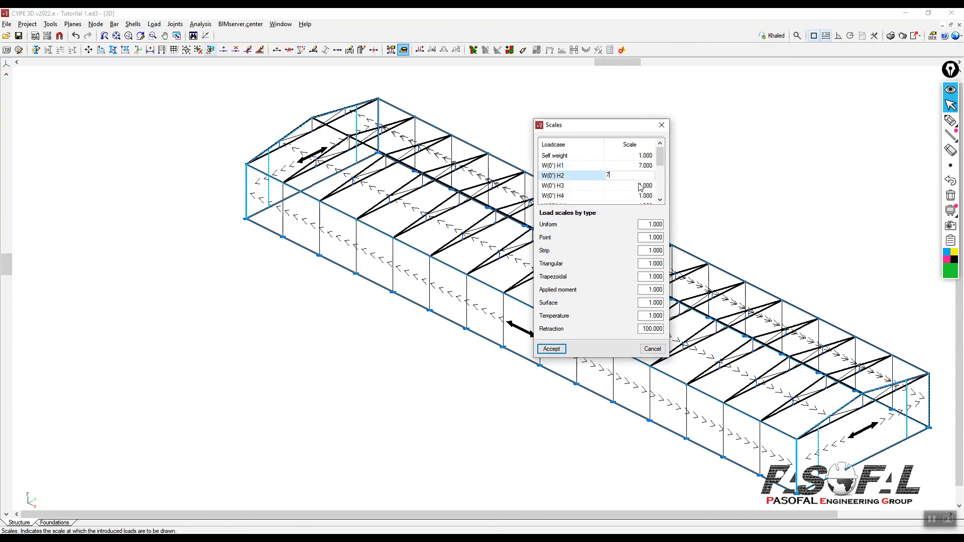
- Set the drawing scale of loadcases W(0°) H3 and W(0°) H4 to 7 and accept the scales
{"action": "left_click", "coordinate": [641, 187]}
{"action": "type", "text": "7"}
{"action": "left_click", "coordinate": [640, 196]}
{"action": "type", "text": "7"}
{"action": "left_click", "coordinate": [660, 200]}
{"action": "left_click", "coordinate": [634, 177]}
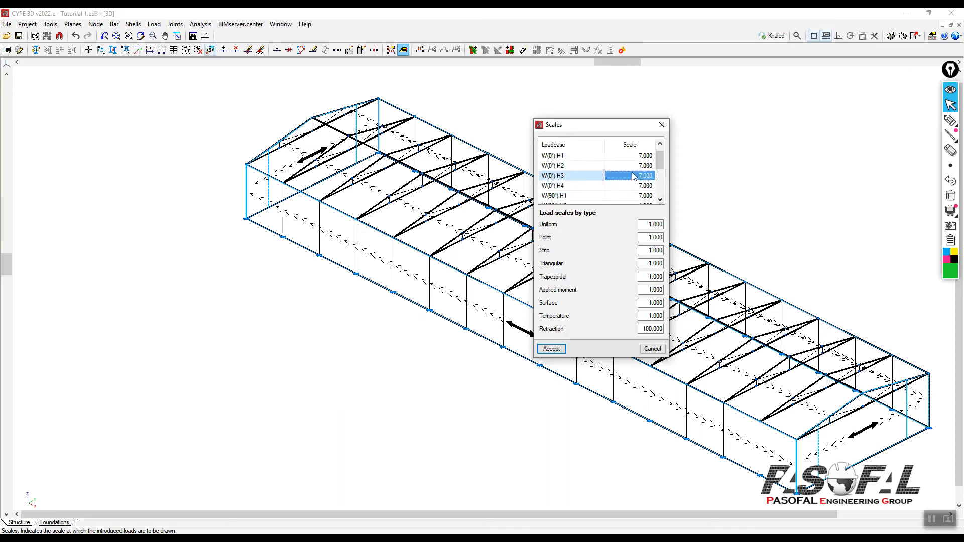
{"action": "left_click_drag", "start_coordinate": [629, 128], "coordinate": [688, 101]}
{"action": "scroll", "coordinate": [694, 152], "scroll_direction": "up", "scroll_amount": 1}
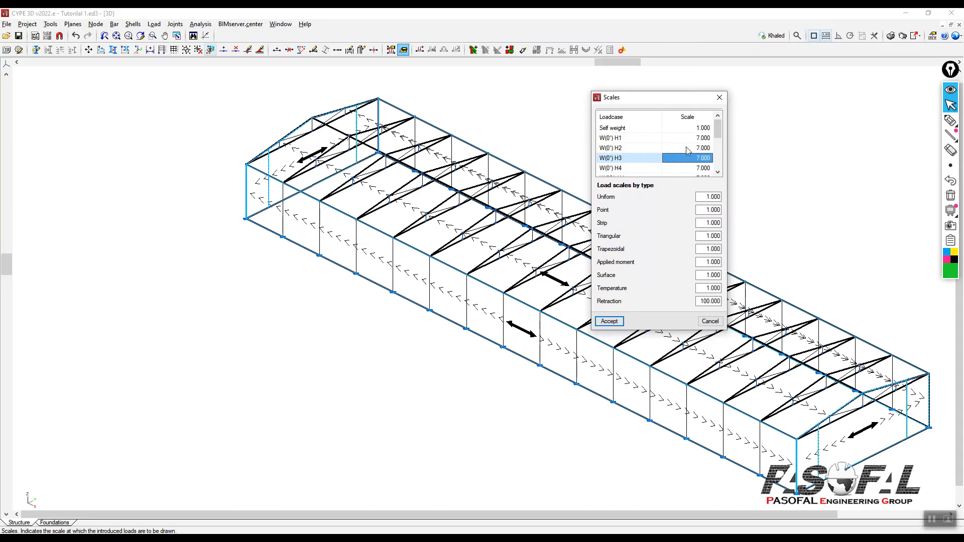
{"action": "left_click", "coordinate": [616, 321]}
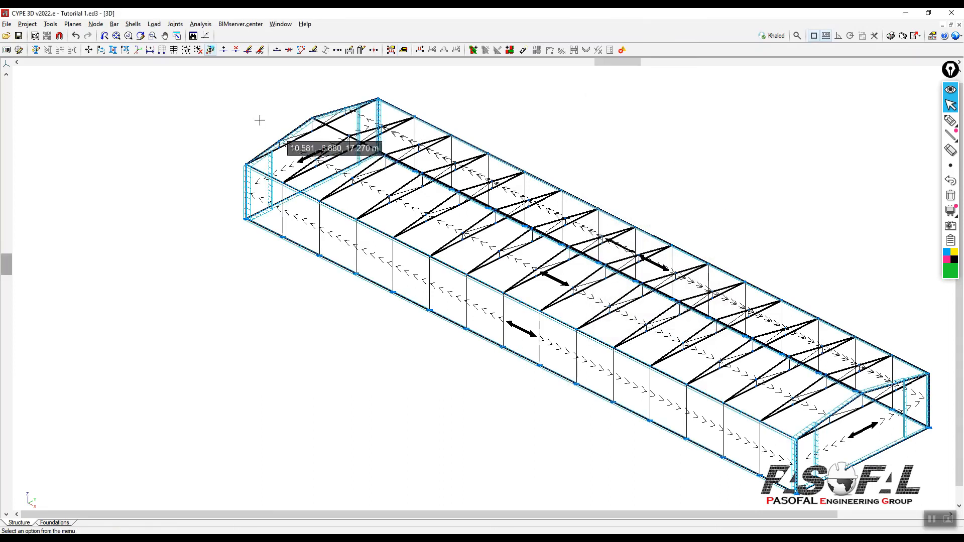
- Display the loads of the W(0°) H1 loadcase on the frames
{"action": "left_click", "coordinate": [154, 24]}
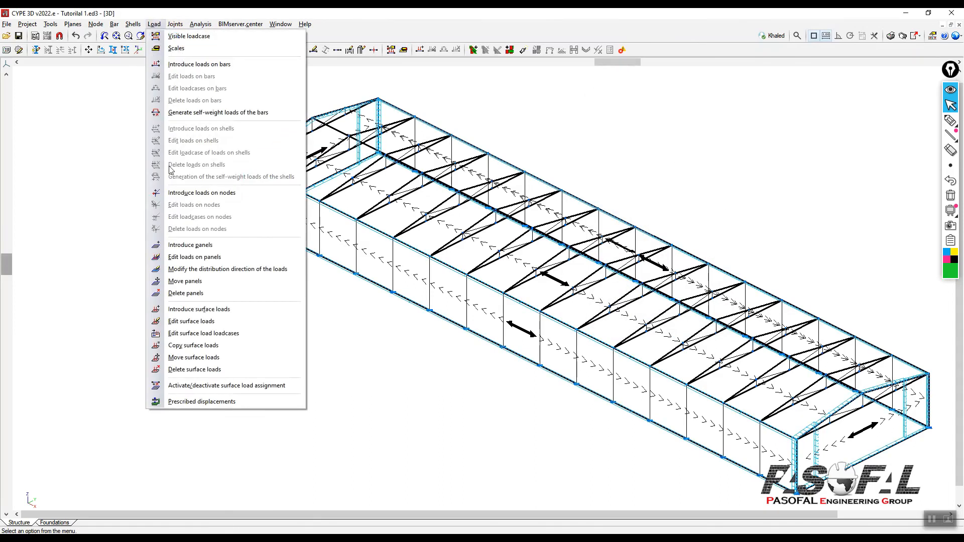
{"action": "left_click", "coordinate": [183, 46]}
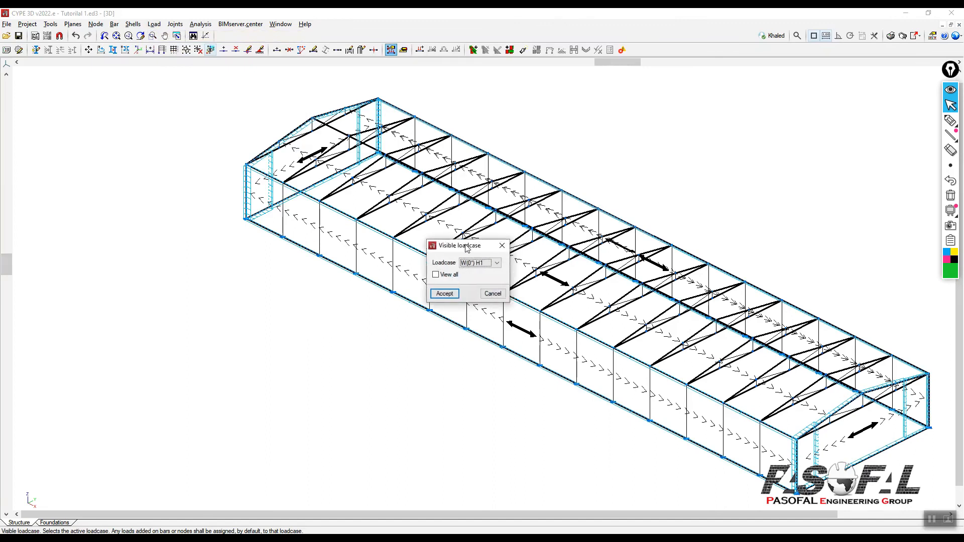
{"action": "left_click_drag", "start_coordinate": [480, 247], "coordinate": [186, 203]}
{"action": "left_click", "coordinate": [217, 216]}
{"action": "left_click", "coordinate": [196, 224]}
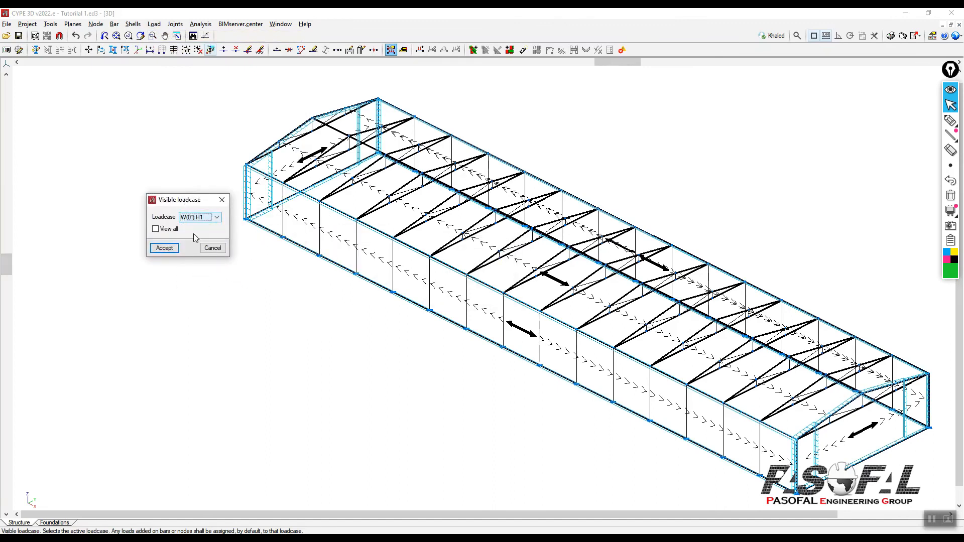
{"action": "left_click", "coordinate": [164, 247]}
- Examine the values and directions of the W(0°) H1 loads on the side columns and the end frames
{"action": "scroll", "coordinate": [291, 198], "scroll_direction": "up", "scroll_amount": 6}
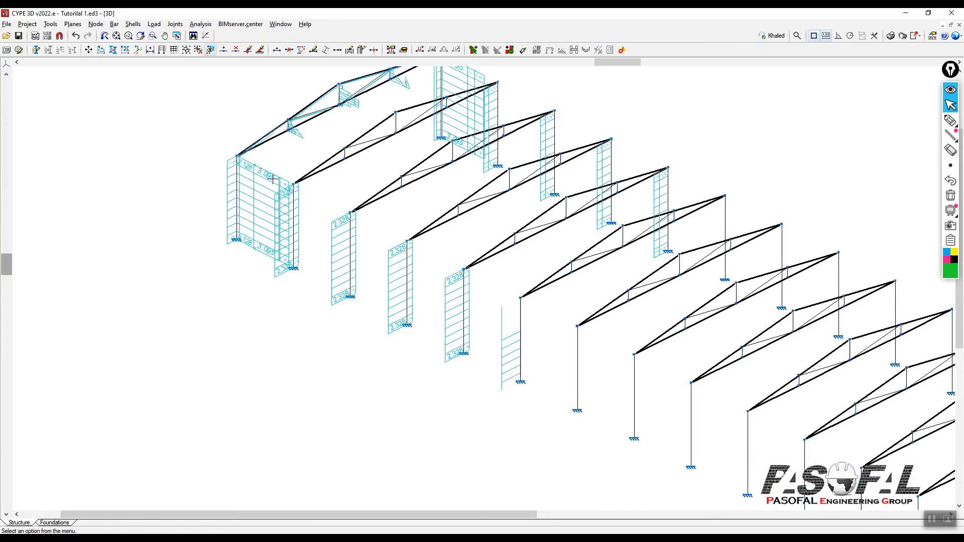
{"action": "scroll", "coordinate": [333, 221], "scroll_direction": "up", "scroll_amount": 5}
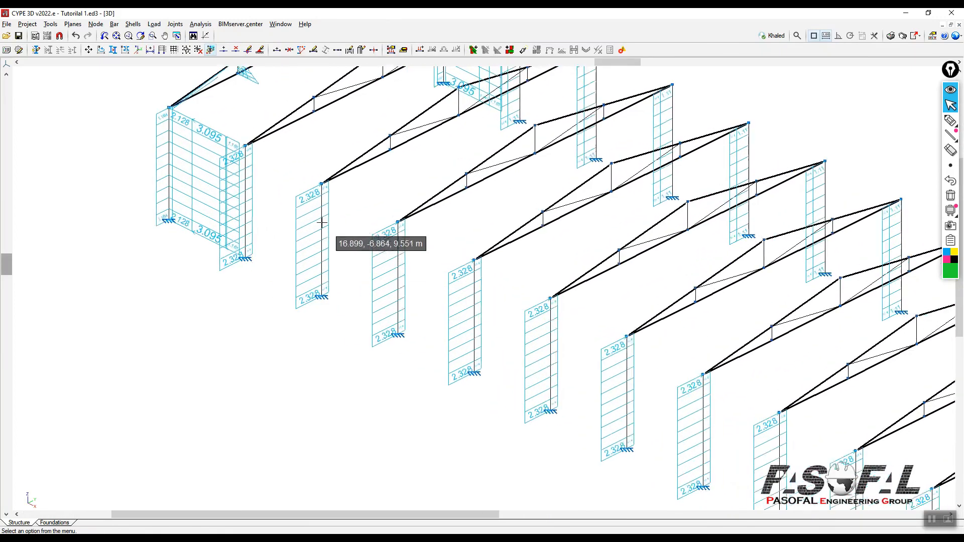
{"action": "scroll", "coordinate": [321, 226], "scroll_direction": "down", "scroll_amount": 5}
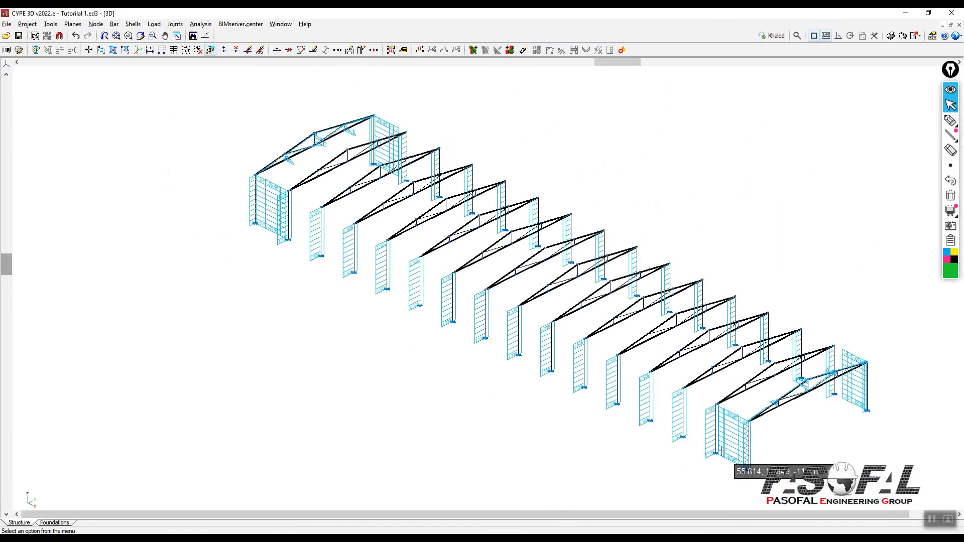
{"action": "scroll", "coordinate": [721, 442], "scroll_direction": "up", "scroll_amount": 5}
{"action": "scroll", "coordinate": [627, 378], "scroll_direction": "up", "scroll_amount": 5}
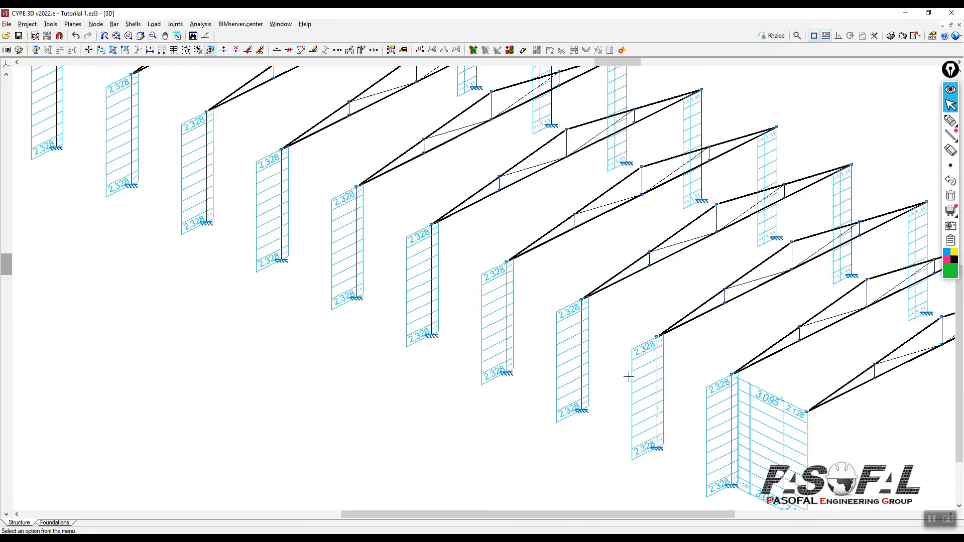
{"action": "scroll", "coordinate": [422, 261], "scroll_direction": "down", "scroll_amount": 3}
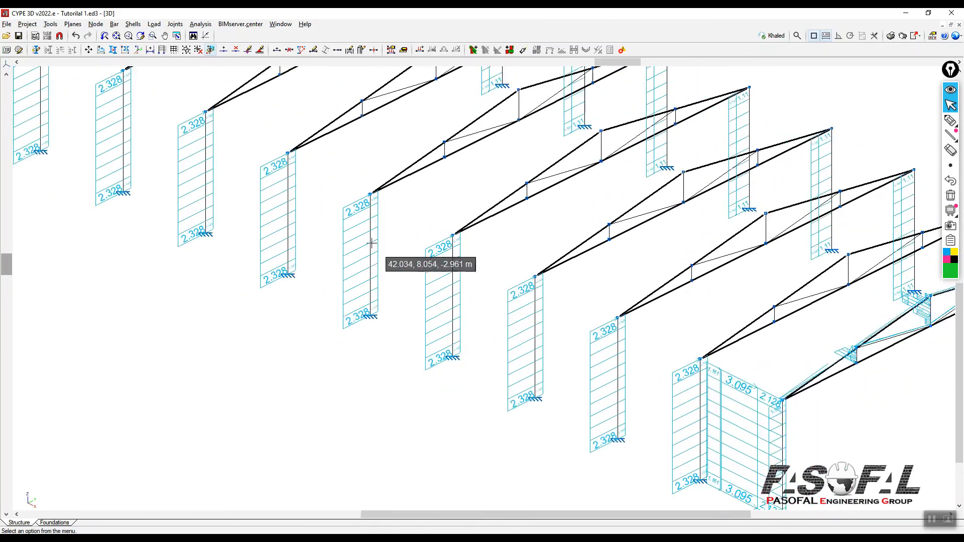
{"action": "scroll", "coordinate": [763, 303], "scroll_direction": "down", "scroll_amount": 5}
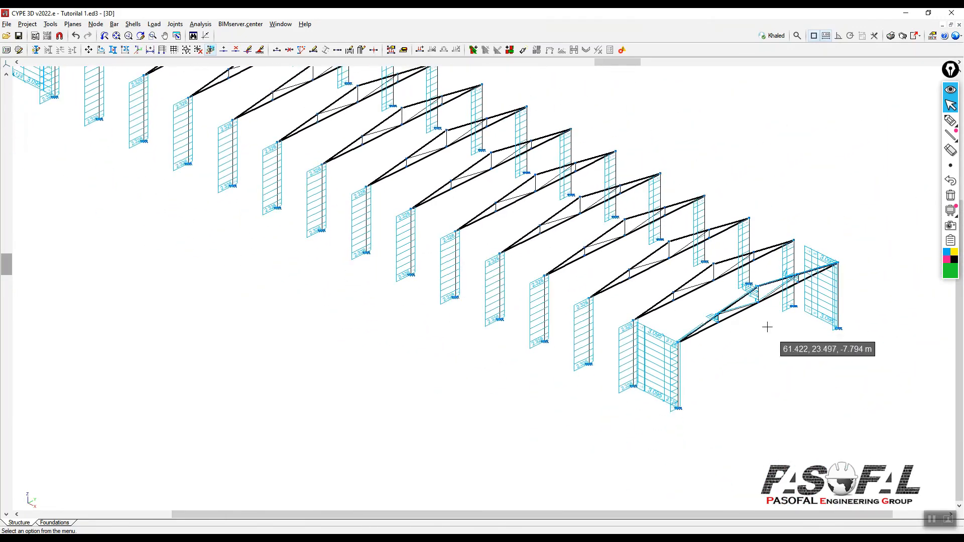